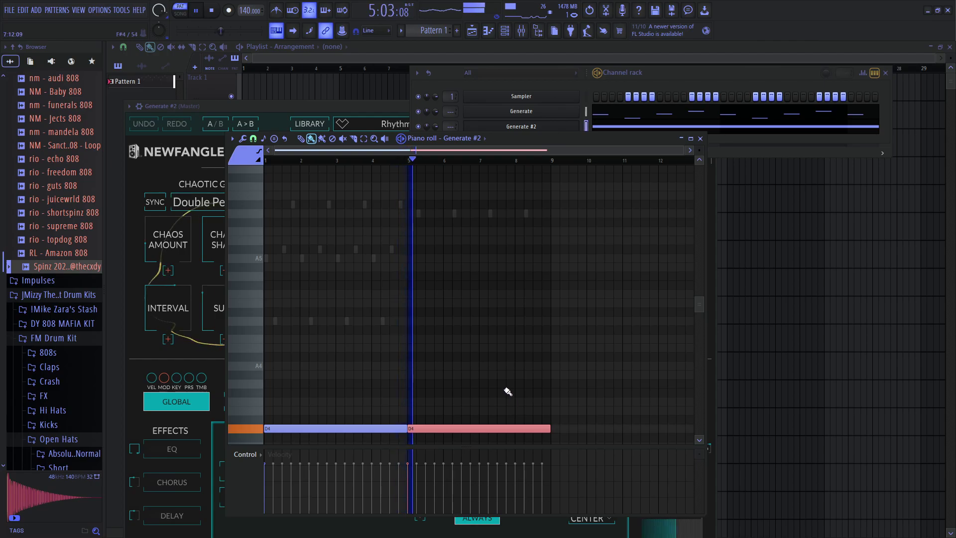
- Try the second long note of Generate #2 an octave higher at D5, auditioning it from bar 5
{"action": "key", "text": "space"}
{"action": "key", "text": "ctrl+Up"}
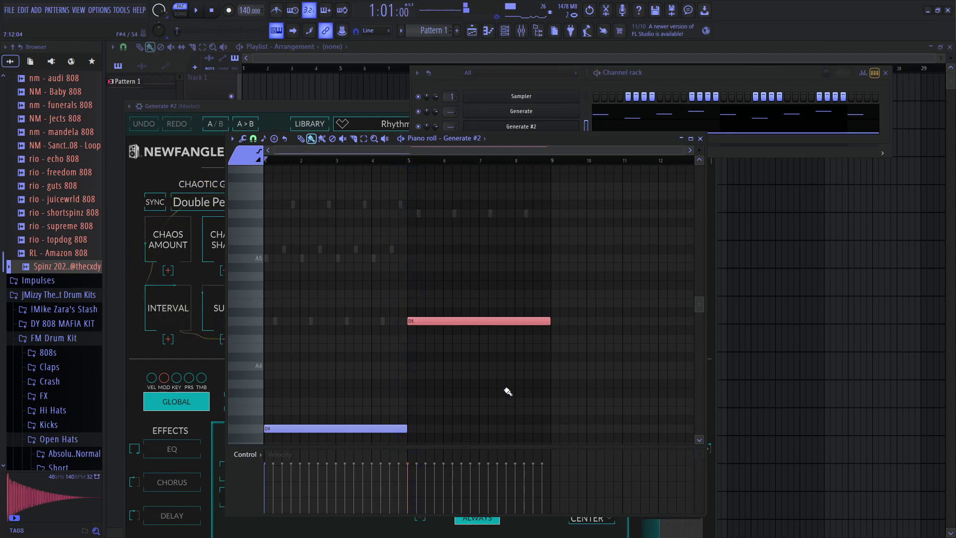
{"action": "left_click", "coordinate": [412, 164]}
{"action": "key", "text": "space"}
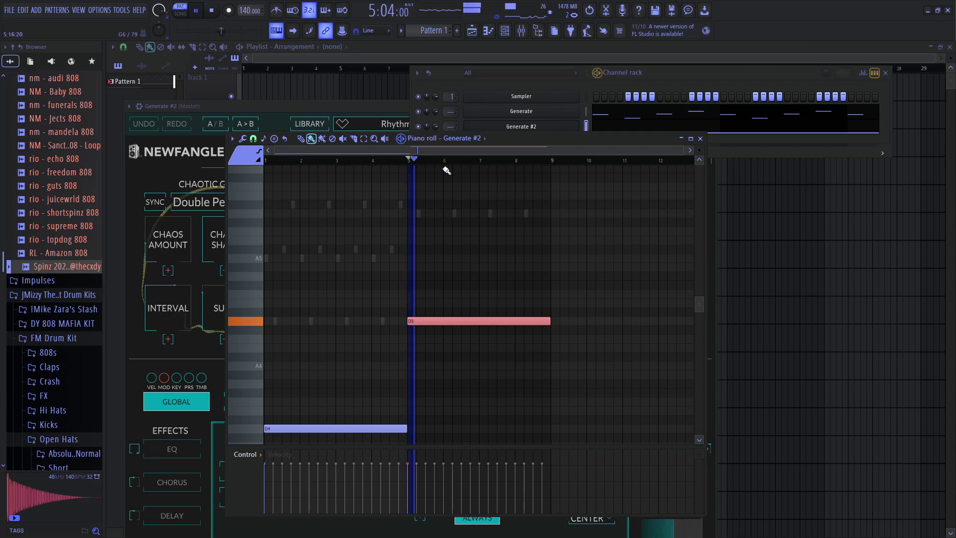
{"action": "key", "text": "ctrl+Down"}
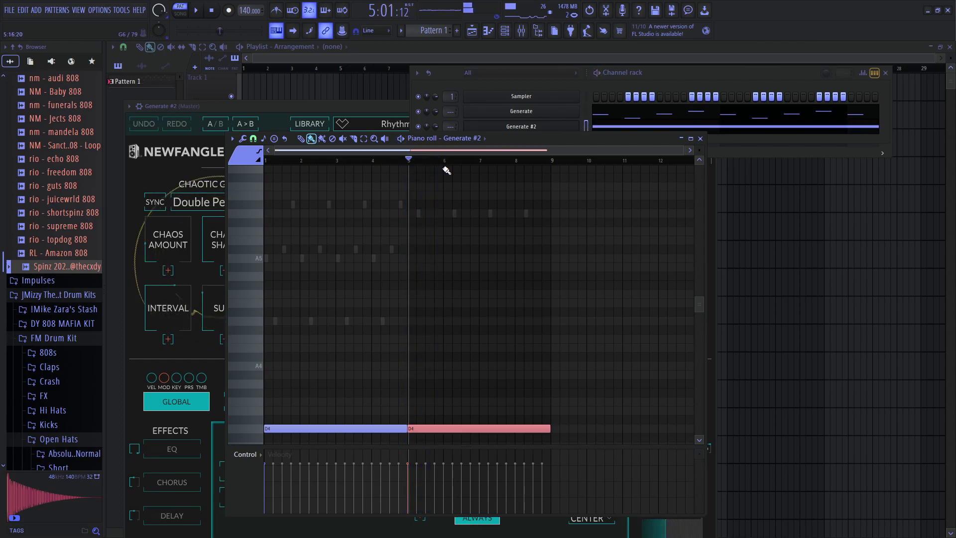
- Raise the second long note, starting at bar 5, to G#4 in semitone steps while auditioning the pitches
{"action": "key", "text": "shift+Up"}
{"action": "key", "text": "shift+Up"}
{"action": "key", "text": "shift+Up"}
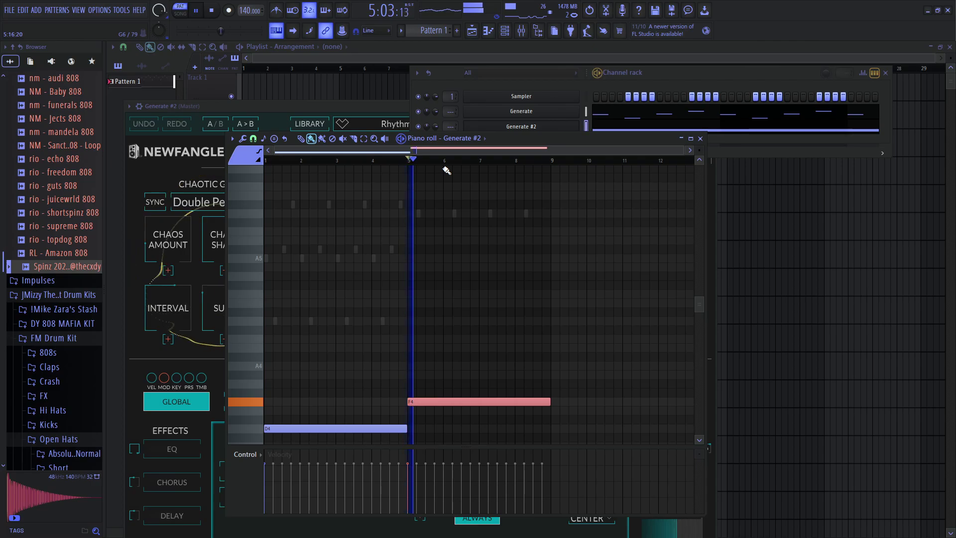
{"action": "key", "text": "shift+Up"}
{"action": "key", "text": "space"}
{"action": "key", "text": "shift+Up"}
{"action": "key", "text": "shift+Up"}
{"action": "key", "text": "space"}
{"action": "key", "text": "space"}
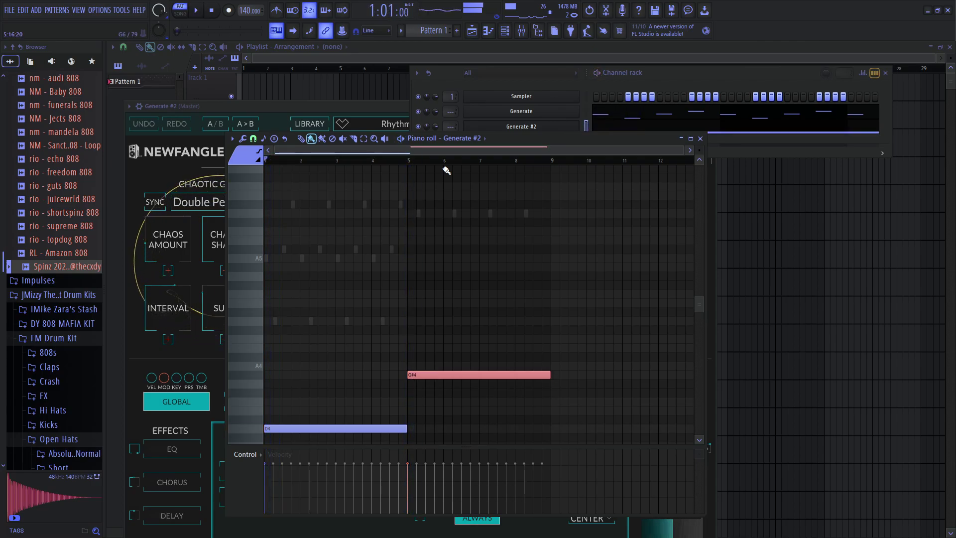
- Replay the pattern from bar 5 and move the second long note up to A4
{"action": "left_click", "coordinate": [408, 160]}
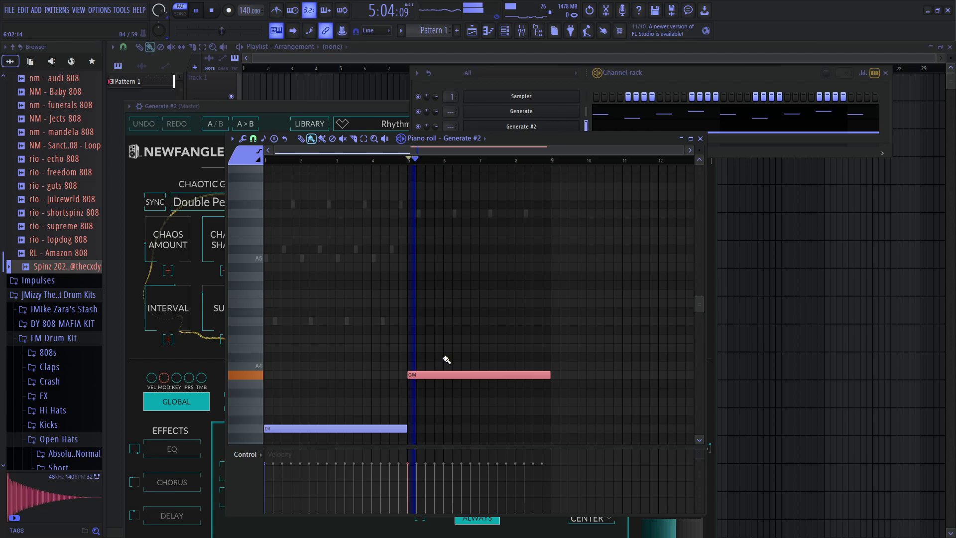
{"action": "left_click_drag", "start_coordinate": [434, 375], "coordinate": [434, 364]}
{"action": "key", "text": "space"}
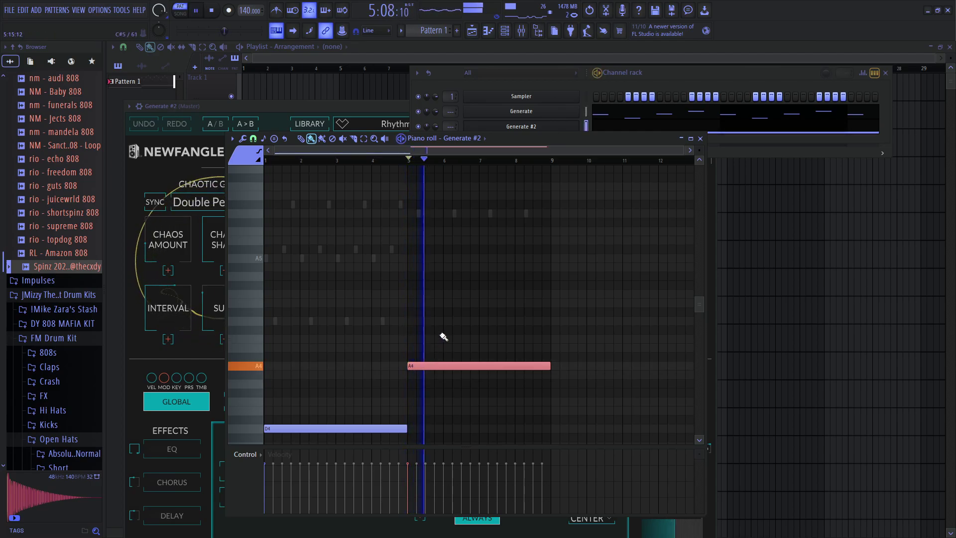
{"action": "scroll", "coordinate": [498, 318], "scroll_direction": "down", "scroll_amount": 3}
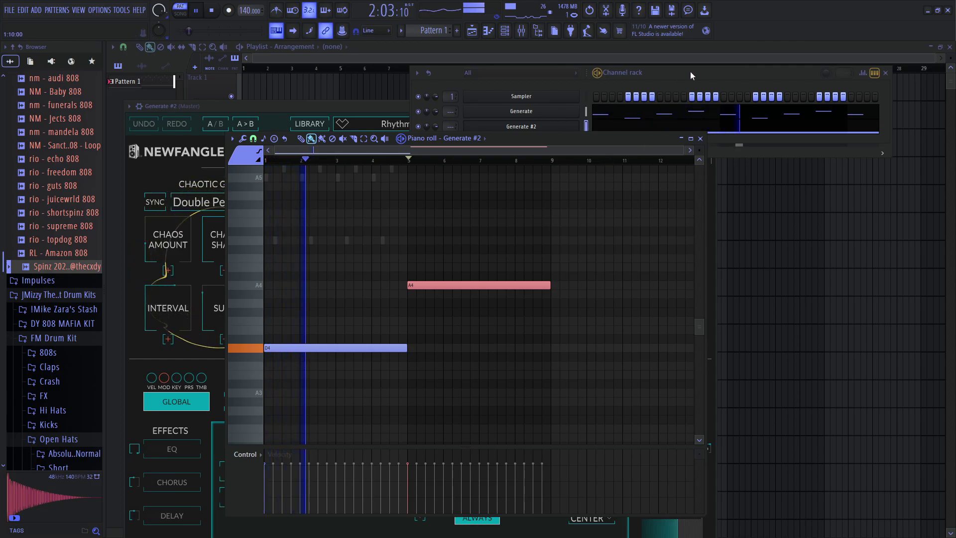
- Load the Hell Drone Bass preset from the Bass category in the Generate #2 synth
{"action": "left_click", "coordinate": [379, 105]}
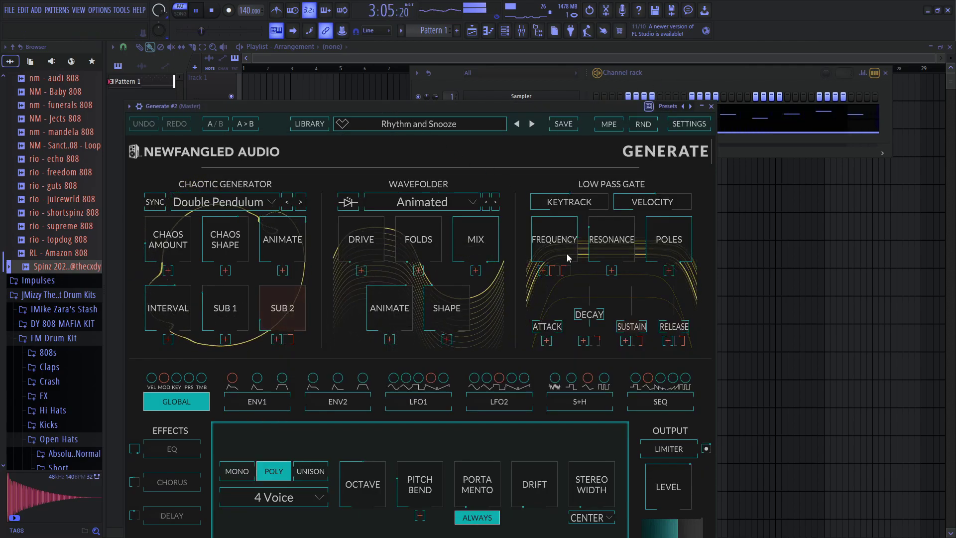
{"action": "left_click_drag", "start_coordinate": [571, 321], "coordinate": [649, 286]}
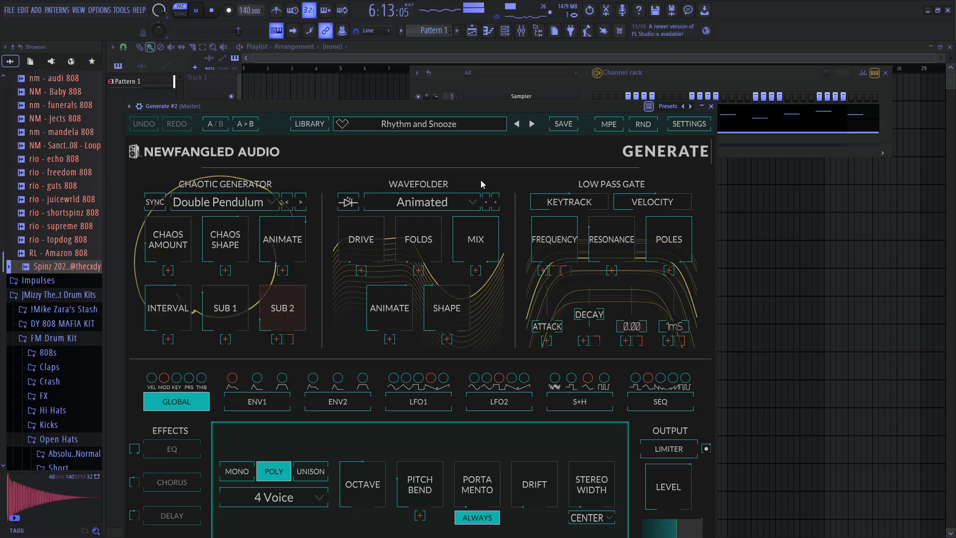
{"action": "left_click", "coordinate": [431, 126]}
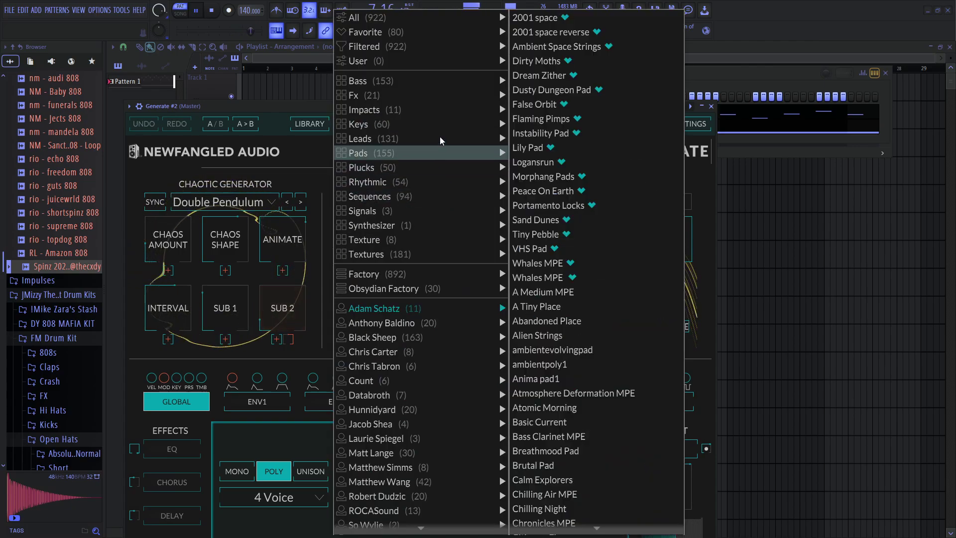
{"action": "mouse_move", "coordinate": [450, 82]}
{"action": "left_click", "coordinate": [526, 77]}
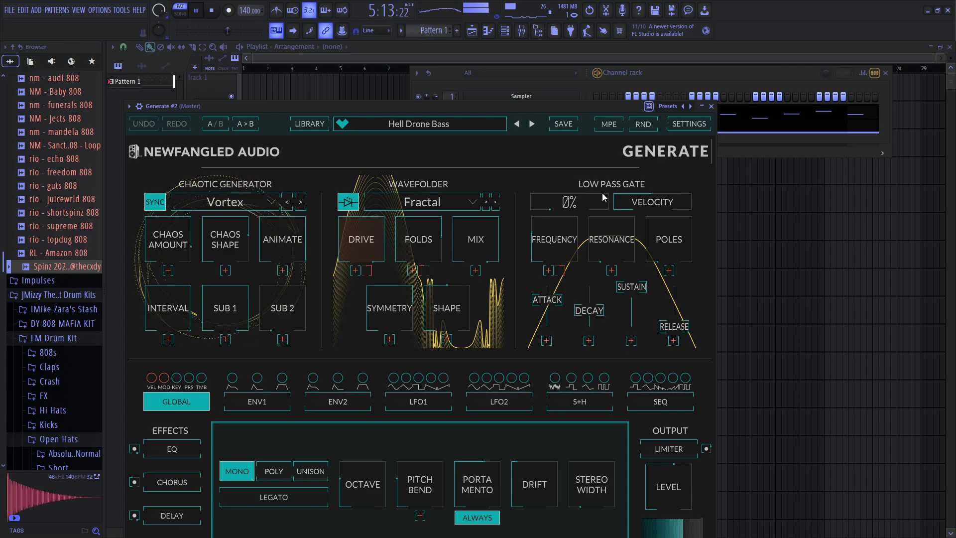
- Assign the Generate #2 channel to a new instrument track and lower its mixer fader
{"action": "left_click", "coordinate": [679, 75]}
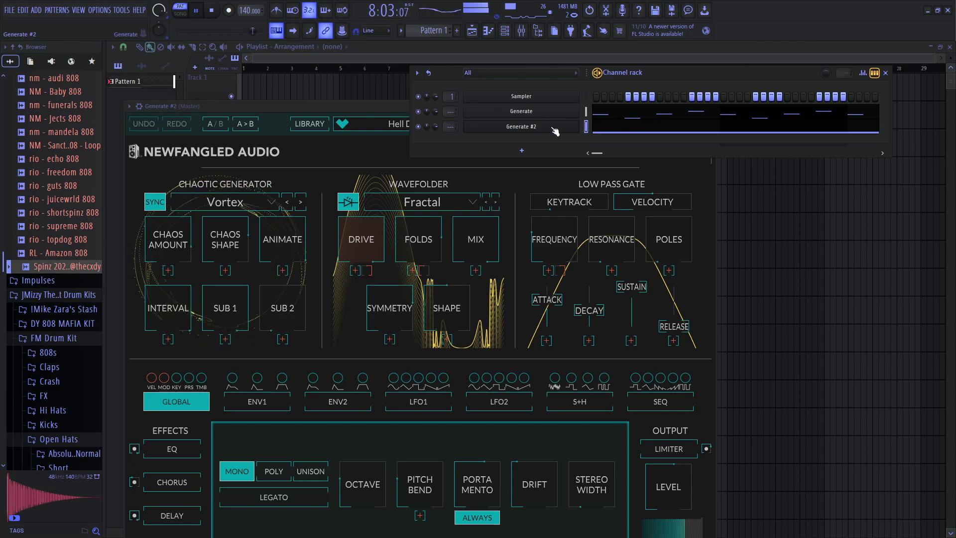
{"action": "right_click", "coordinate": [580, 126]}
{"action": "left_click", "coordinate": [610, 245]}
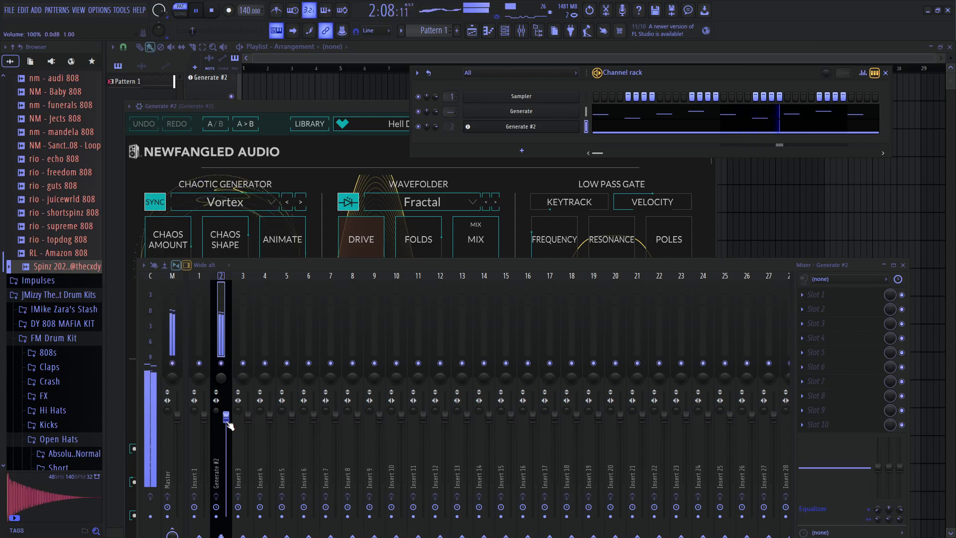
{"action": "left_click_drag", "start_coordinate": [225, 415], "coordinate": [225, 434]}
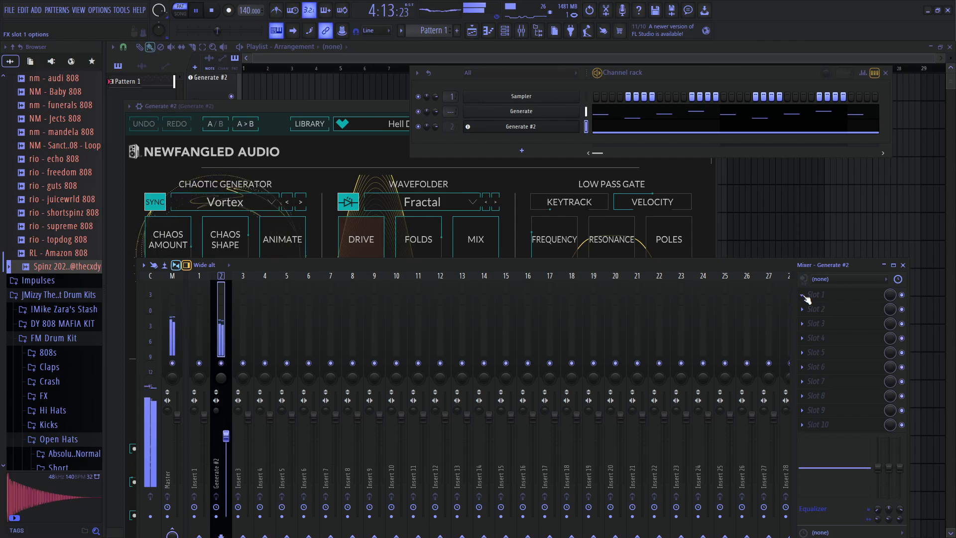
- Add S1 Imager Stereo to effect slot 1 of the Generate #2 mixer track and set its width to 0.35
{"action": "left_click", "coordinate": [806, 297]}
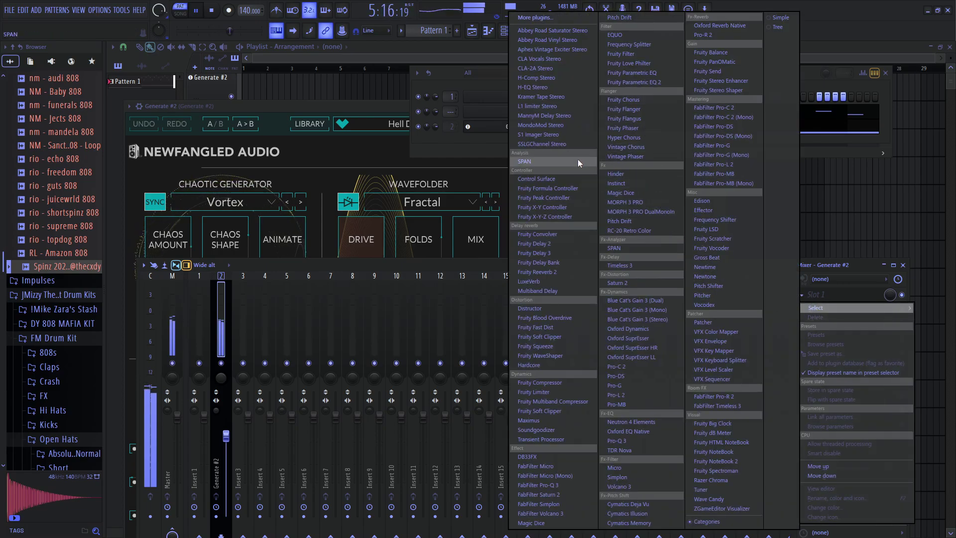
{"action": "left_click", "coordinate": [554, 135]}
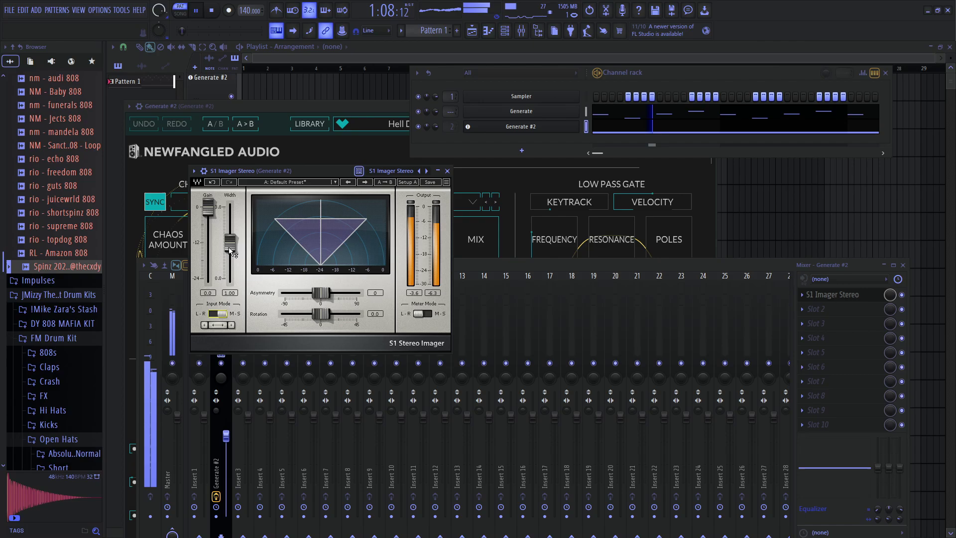
{"action": "left_click_drag", "start_coordinate": [229, 249], "coordinate": [230, 269]}
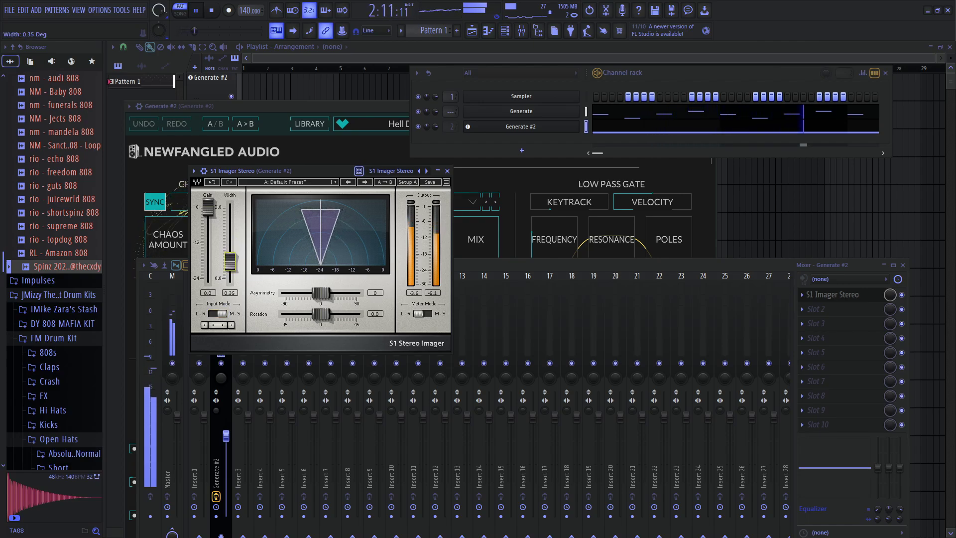
{"action": "left_click", "coordinate": [450, 171]}
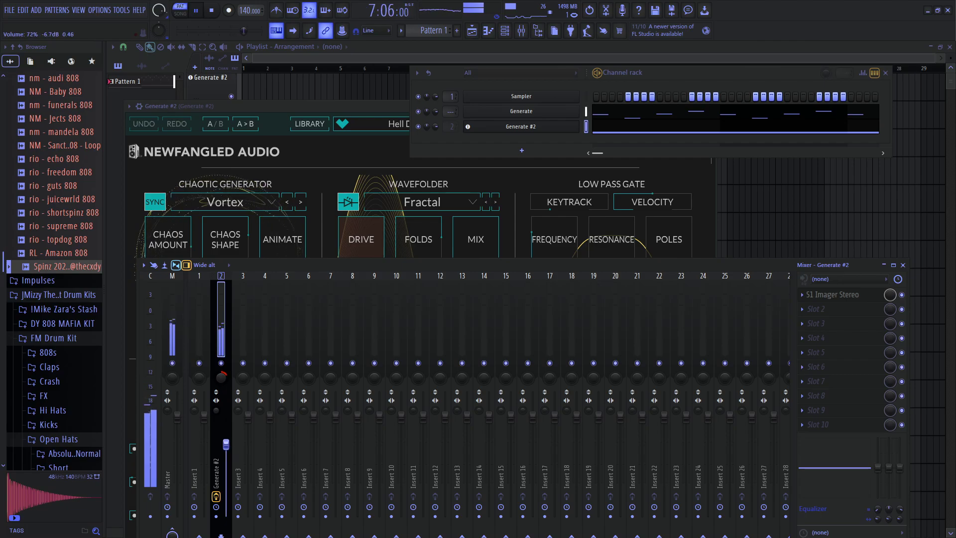
- Add Fruity Parametric EQ 2 to slot 2 of Generate #2 and pull the band 1 low shelf to about -11 dB at 61 Hz
{"action": "left_click", "coordinate": [816, 309]}
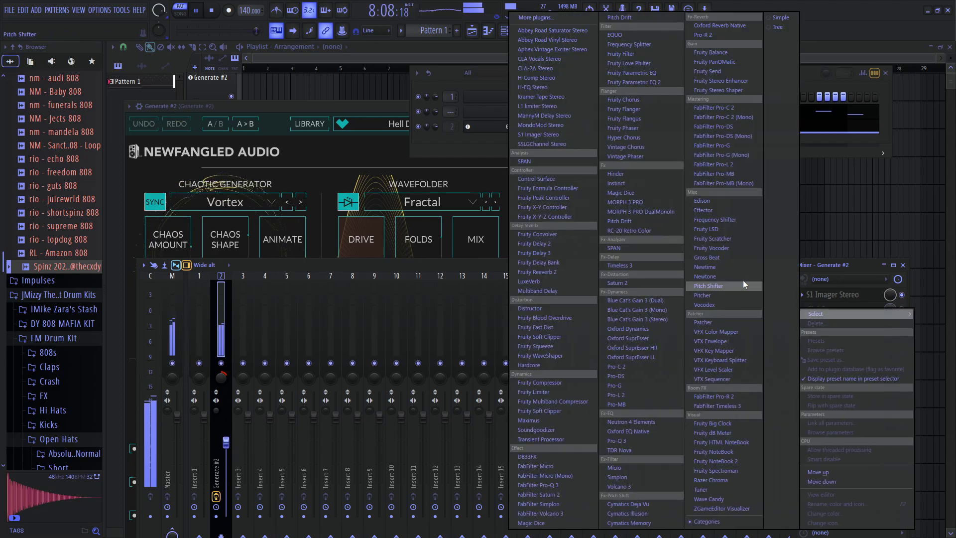
{"action": "left_click", "coordinate": [638, 81]}
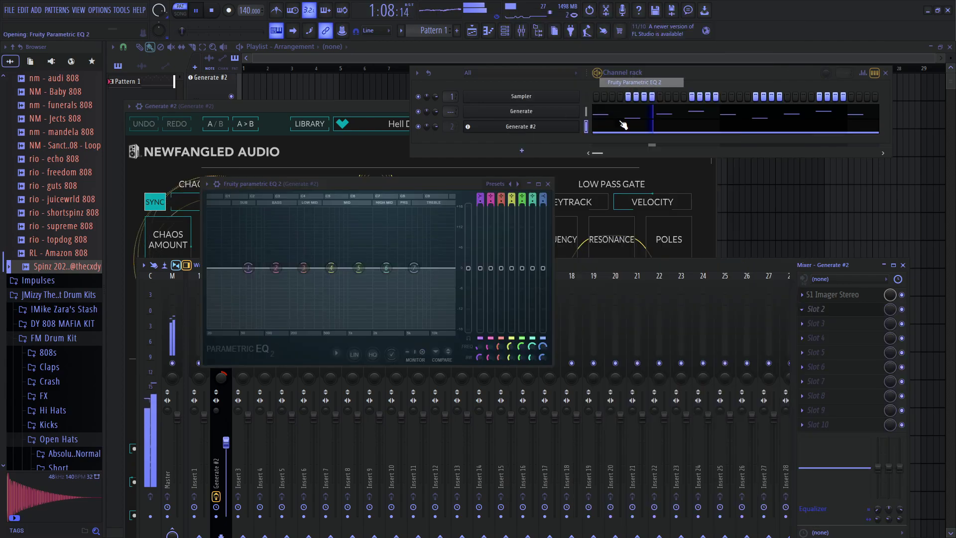
{"action": "left_click_drag", "start_coordinate": [239, 277], "coordinate": [249, 308]}
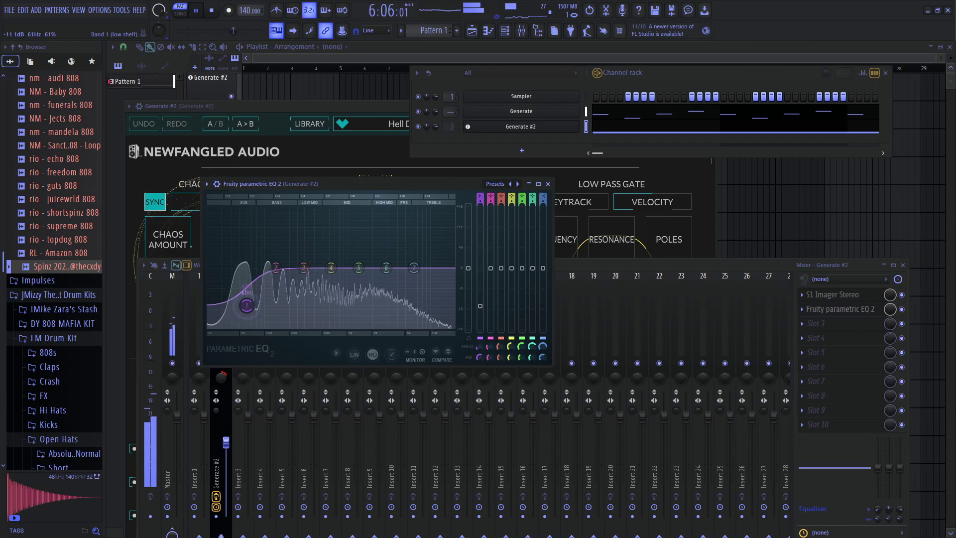
{"action": "left_click", "coordinate": [548, 184]}
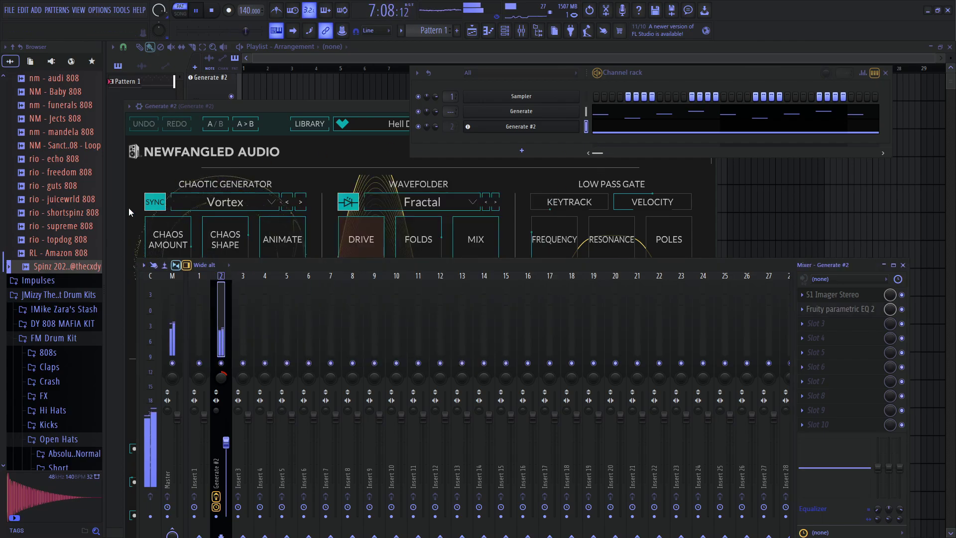
- Collapse the Favorite 808s folder in the sample browser
{"action": "scroll", "coordinate": [55, 224], "scroll_direction": "up", "scroll_amount": 10}
{"action": "left_click", "coordinate": [46, 246]}
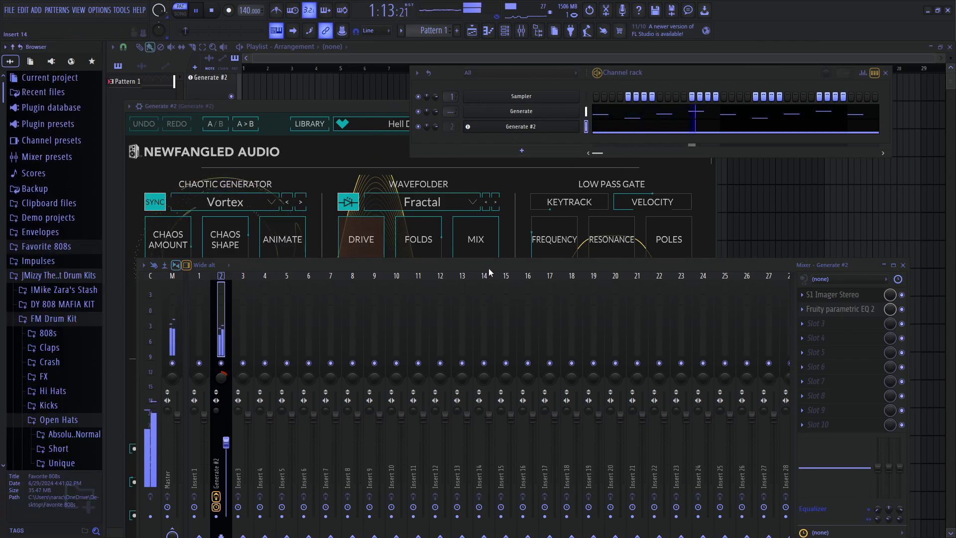
- Assign the first Generate channel to a new instrument track
{"action": "left_click", "coordinate": [521, 150]}
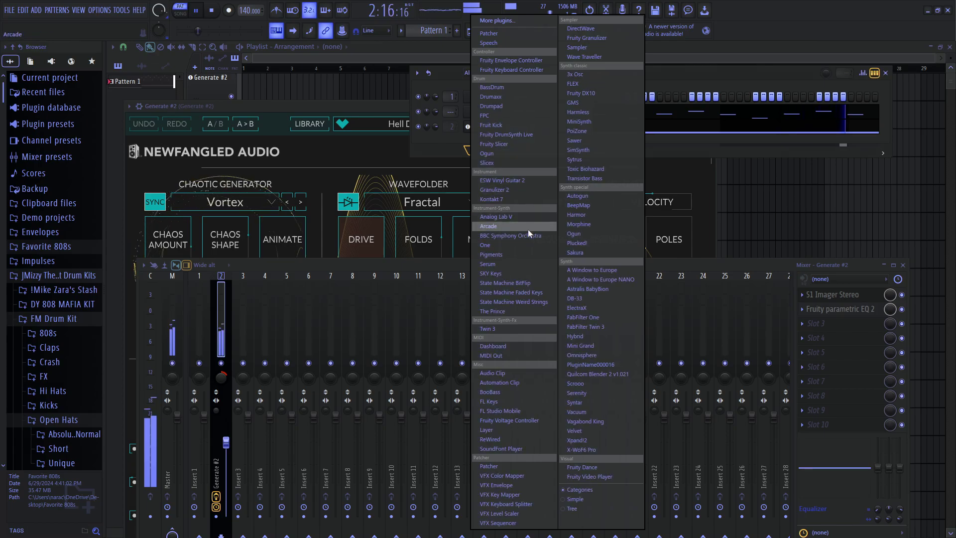
{"action": "right_click", "coordinate": [466, 110]}
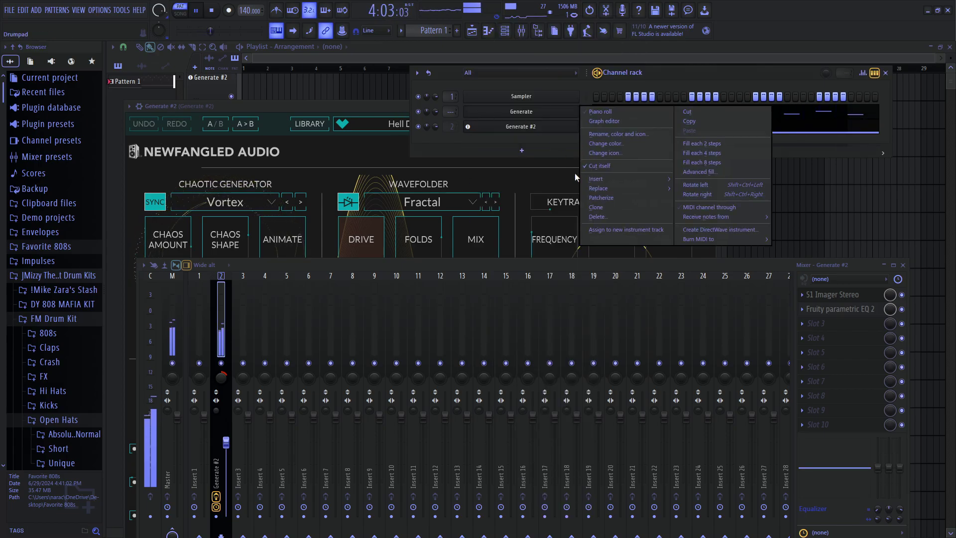
{"action": "left_click", "coordinate": [629, 229]}
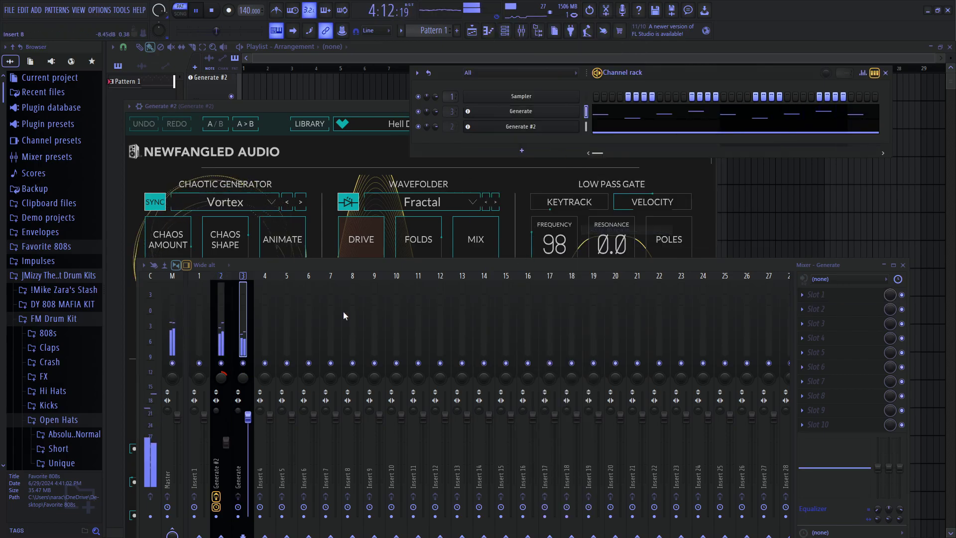
- Add Fruity Reeverb 2 to slot 1 of the Generate mixer track and lower its dry level to about 82%
{"action": "left_click", "coordinate": [811, 298]}
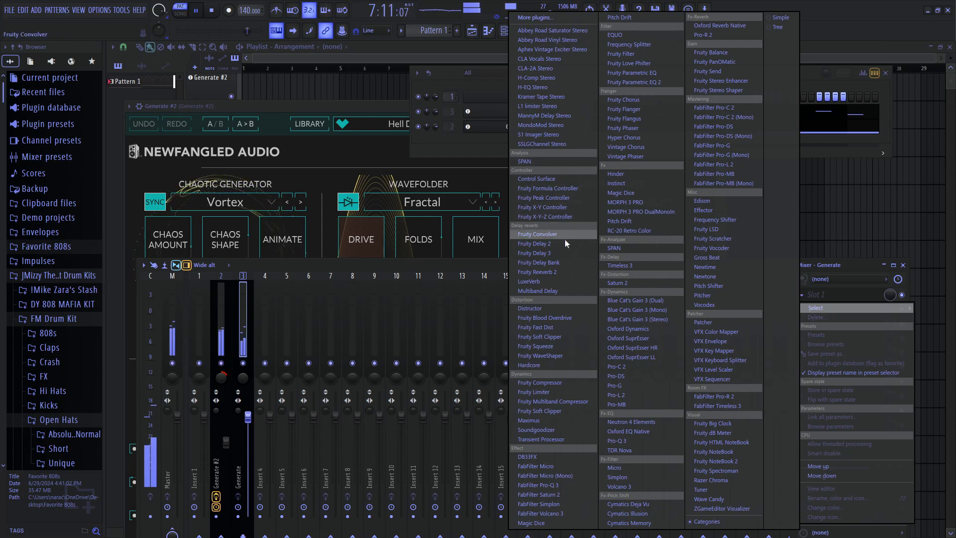
{"action": "left_click", "coordinate": [569, 272]}
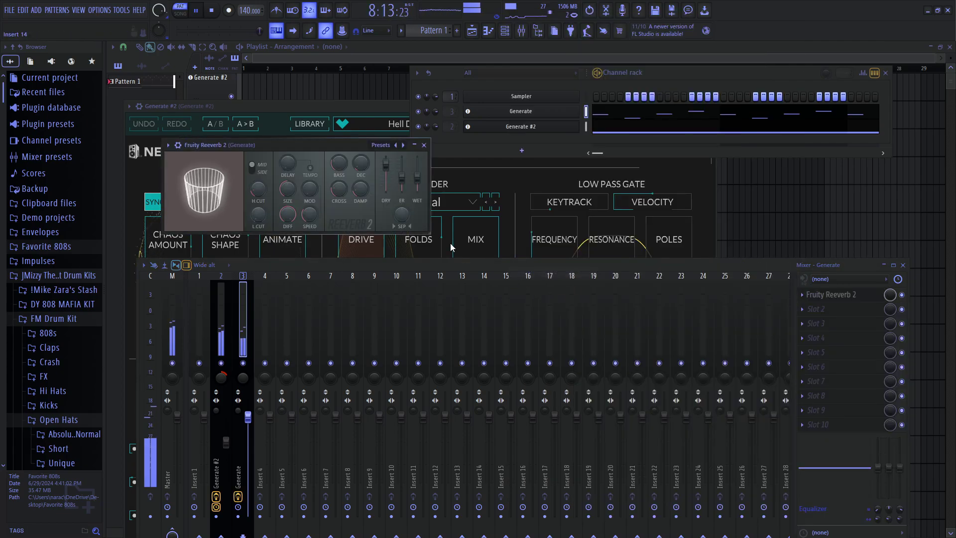
{"action": "left_click_drag", "start_coordinate": [385, 171], "coordinate": [385, 179]}
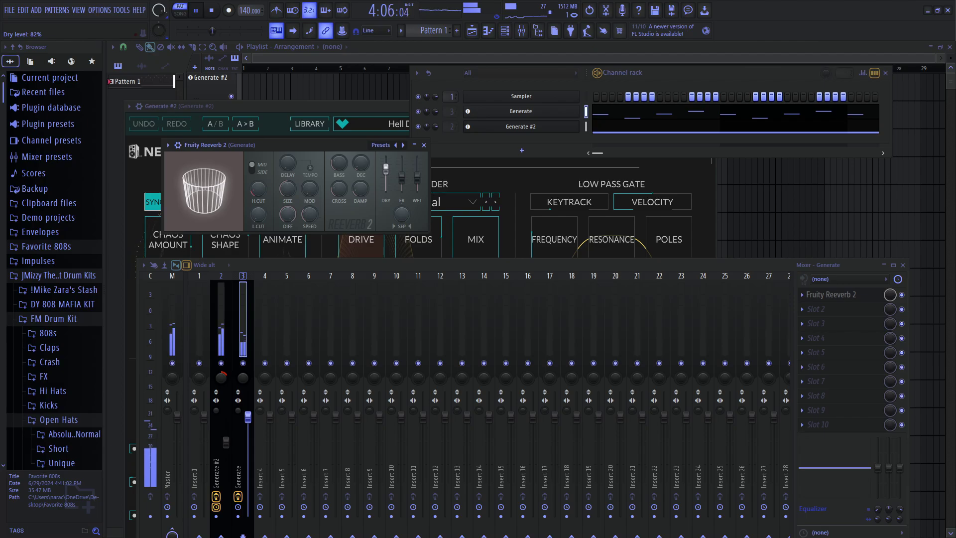
{"action": "left_click_drag", "start_coordinate": [385, 179], "coordinate": [385, 177]}
- Search all generator plugins for "gener" and add another Generate VST3 instrument to the channel rack
{"action": "left_click", "coordinate": [521, 150]}
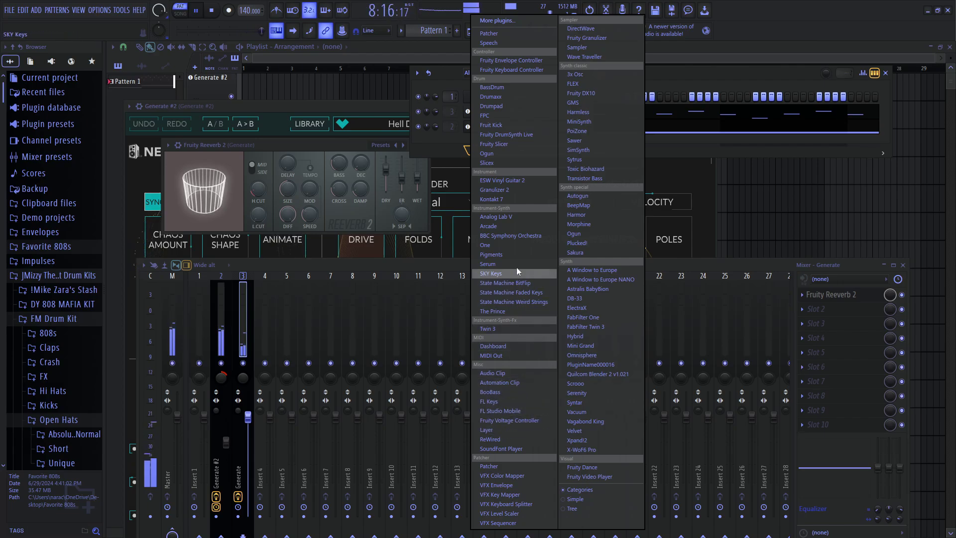
{"action": "left_click", "coordinate": [520, 33]}
{"action": "left_click", "coordinate": [520, 33]}
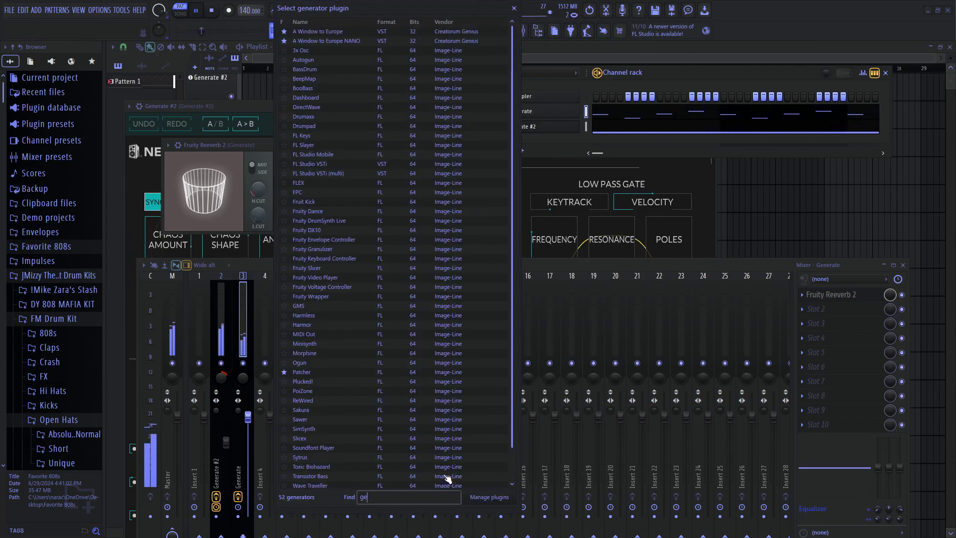
{"action": "type", "text": "gener"}
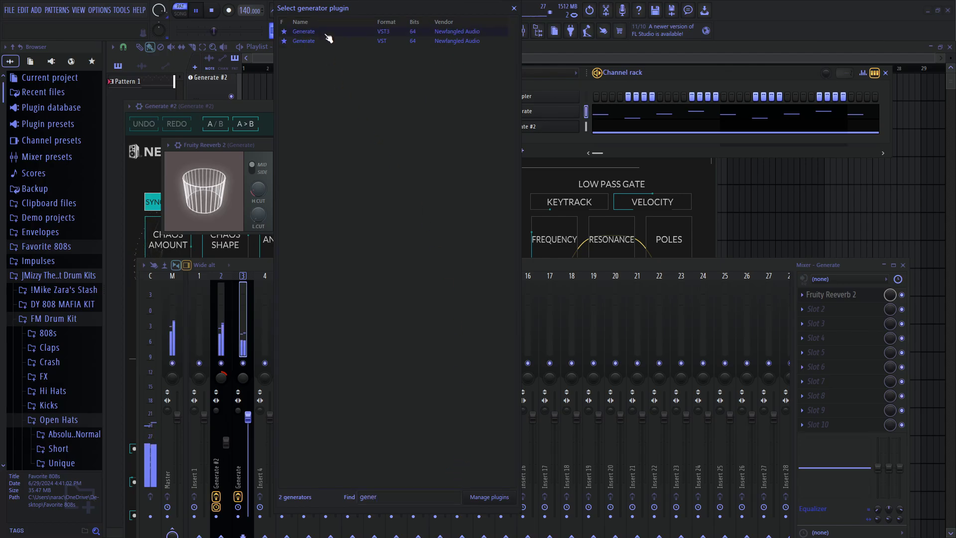
{"action": "double_click", "coordinate": [327, 34]}
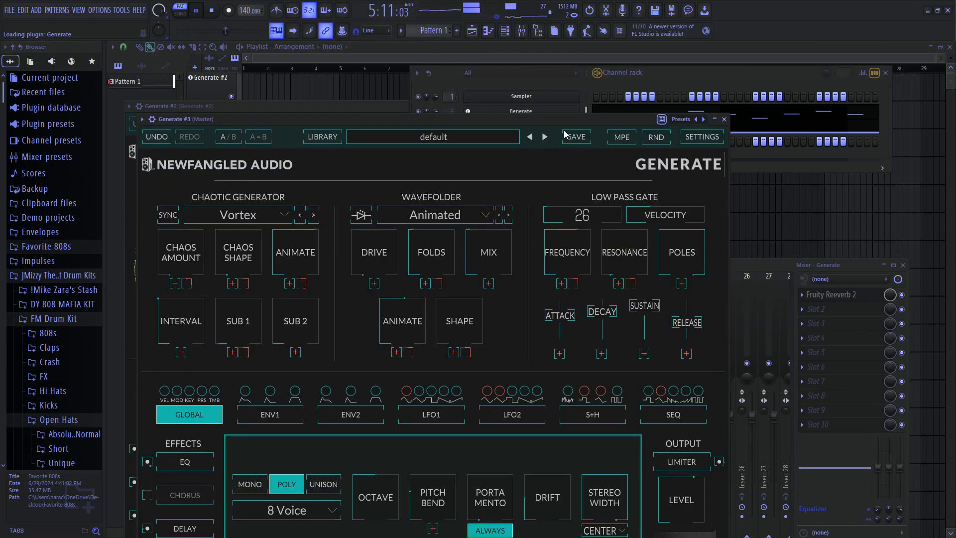
{"action": "left_click", "coordinate": [724, 119]}
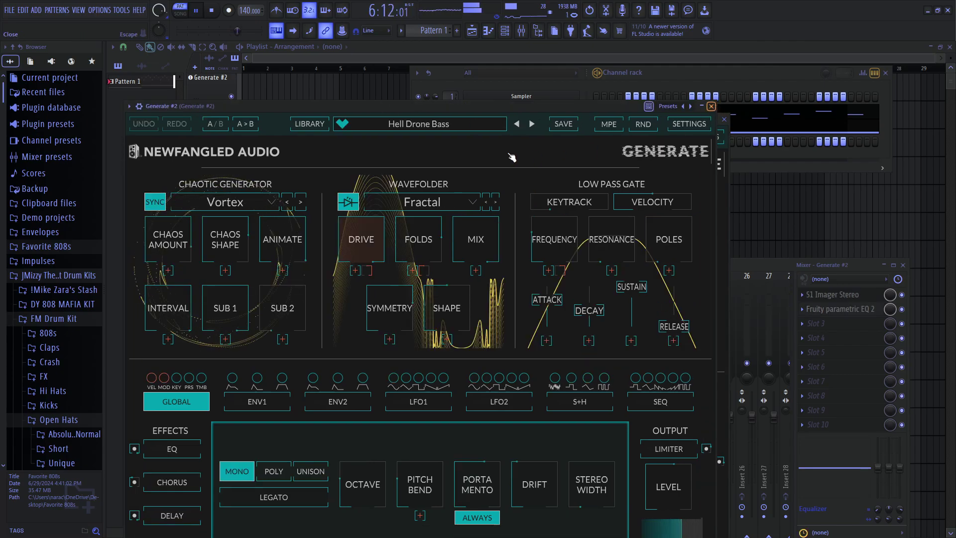
- Load the Agile Texture preset from the Textures category into Generate #3
{"action": "left_click", "coordinate": [402, 142]}
{"action": "mouse_move", "coordinate": [434, 192]}
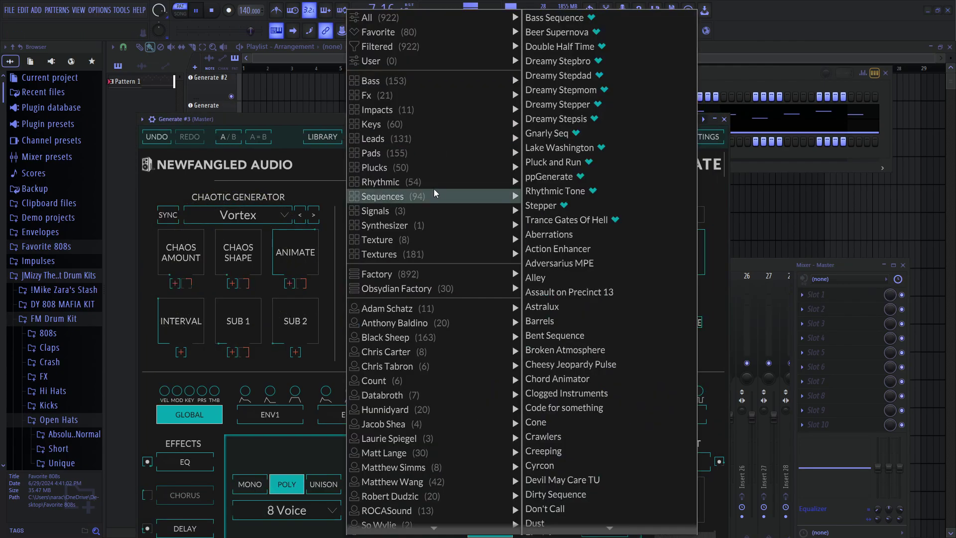
{"action": "mouse_move", "coordinate": [435, 166]}
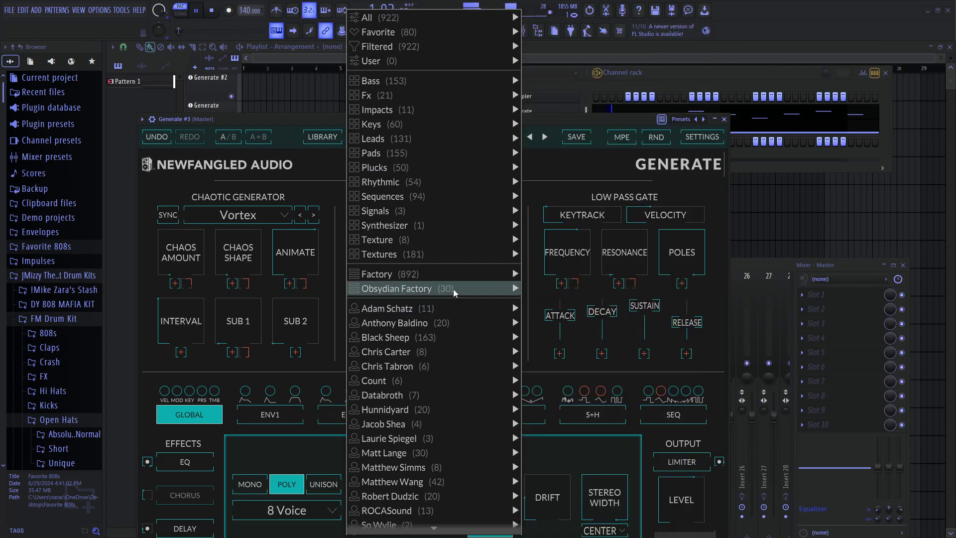
{"action": "mouse_move", "coordinate": [456, 256]}
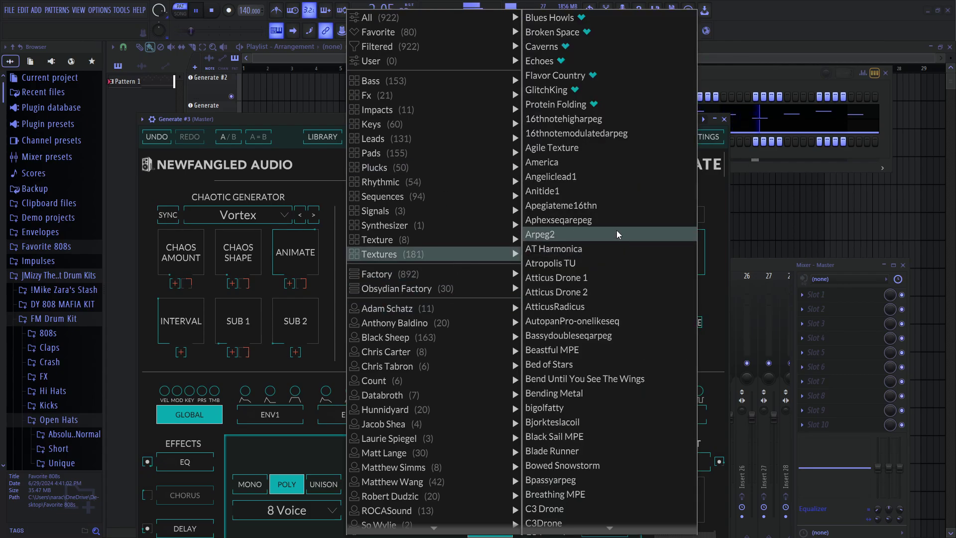
{"action": "left_click", "coordinate": [602, 146]}
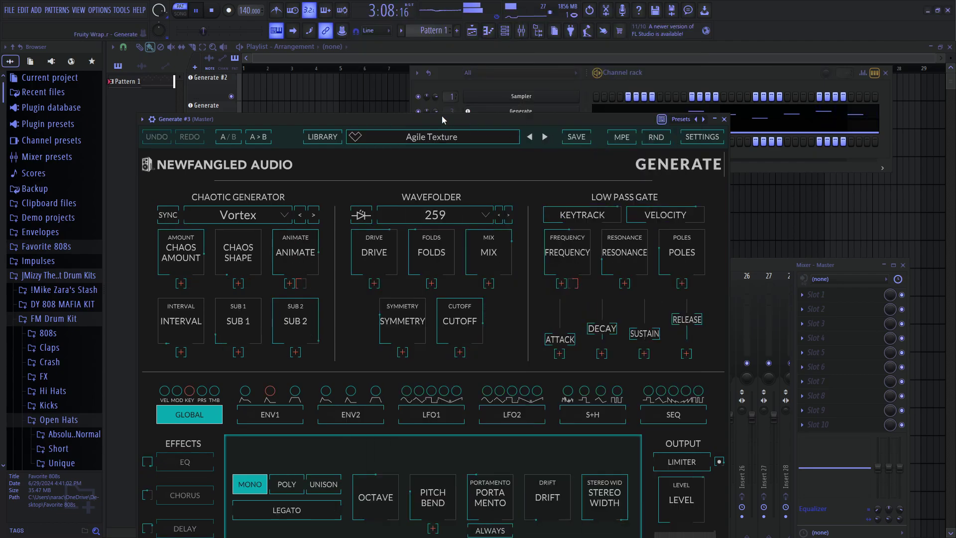
- Audition the neighbouring texture presets in Generate #3 and settle on Angeliclead1
{"action": "left_click", "coordinate": [545, 138]}
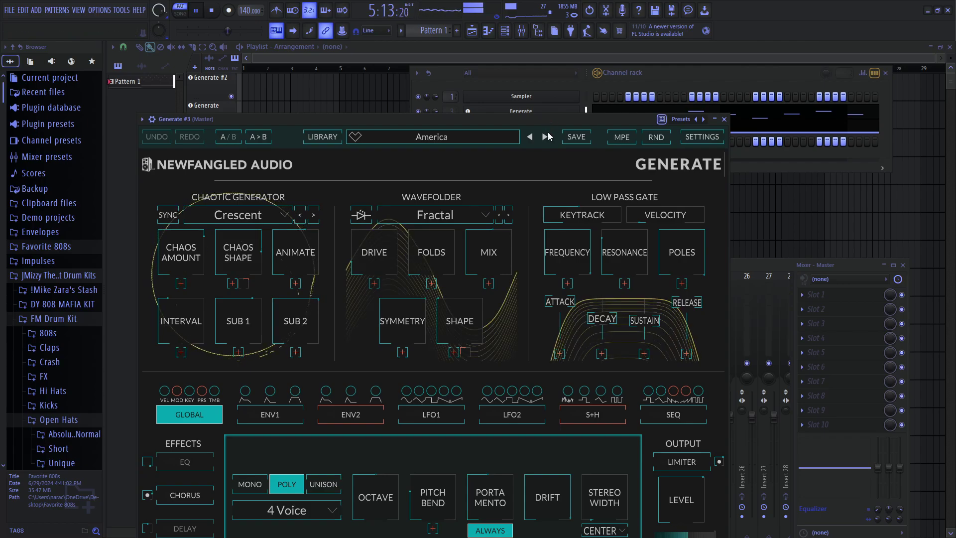
{"action": "left_click", "coordinate": [547, 137]}
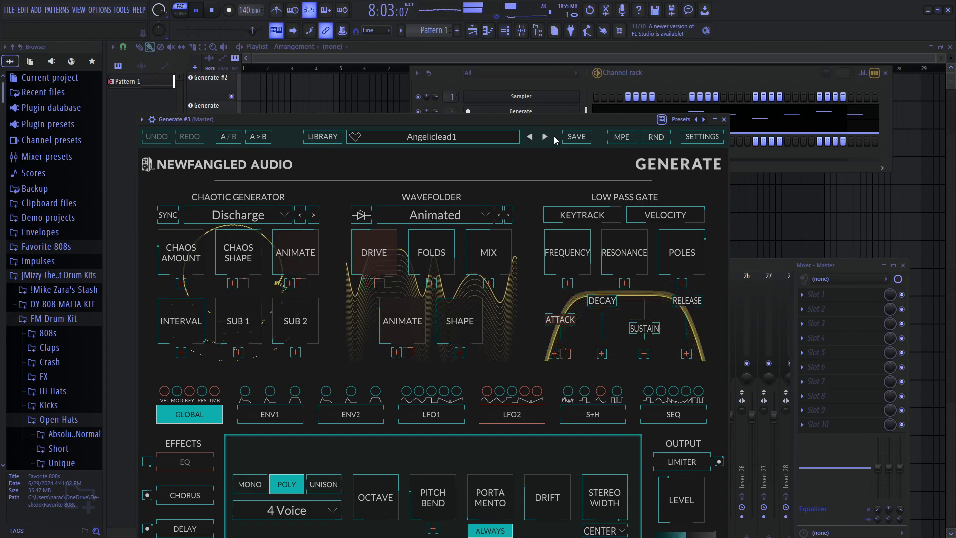
{"action": "left_click", "coordinate": [545, 136]}
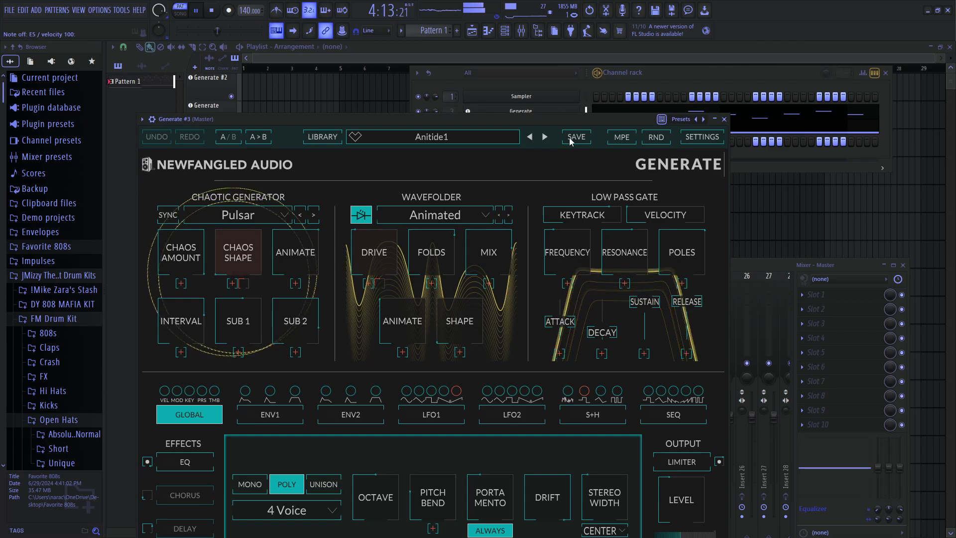
{"action": "left_click", "coordinate": [531, 138]}
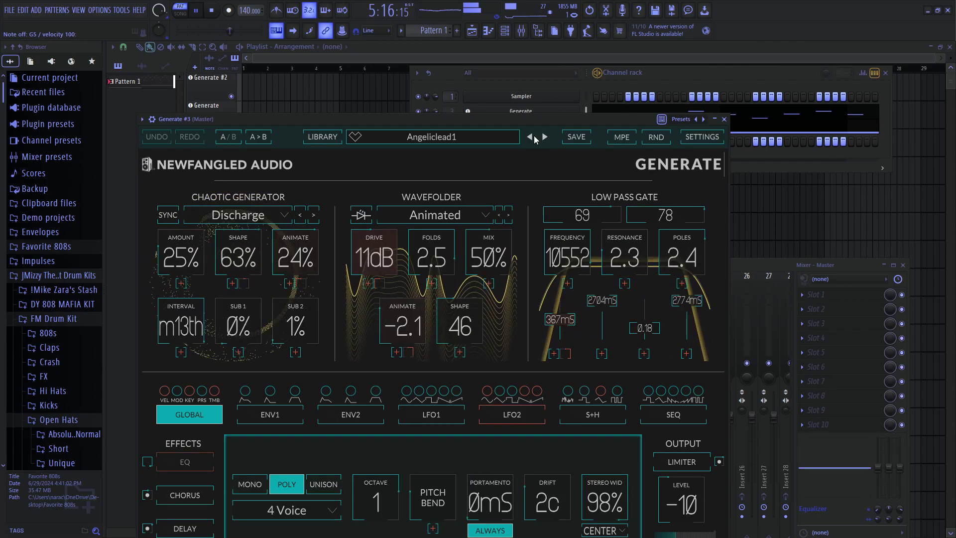
{"action": "left_click", "coordinate": [531, 137]}
{"action": "left_click", "coordinate": [545, 137]}
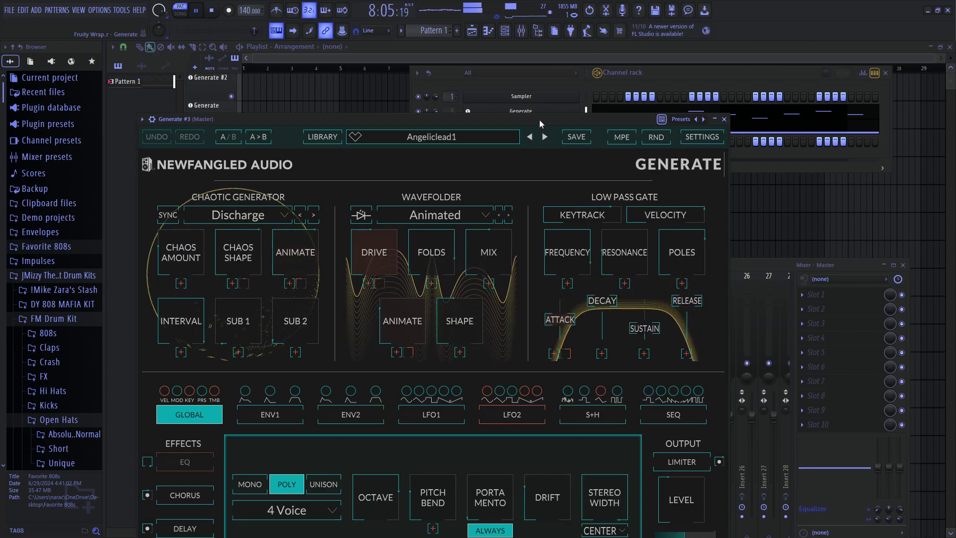
- Stop playback and add a four-bar note at bar 1 in Generate #3's piano roll, placing it on G#5
{"action": "left_click", "coordinate": [667, 75]}
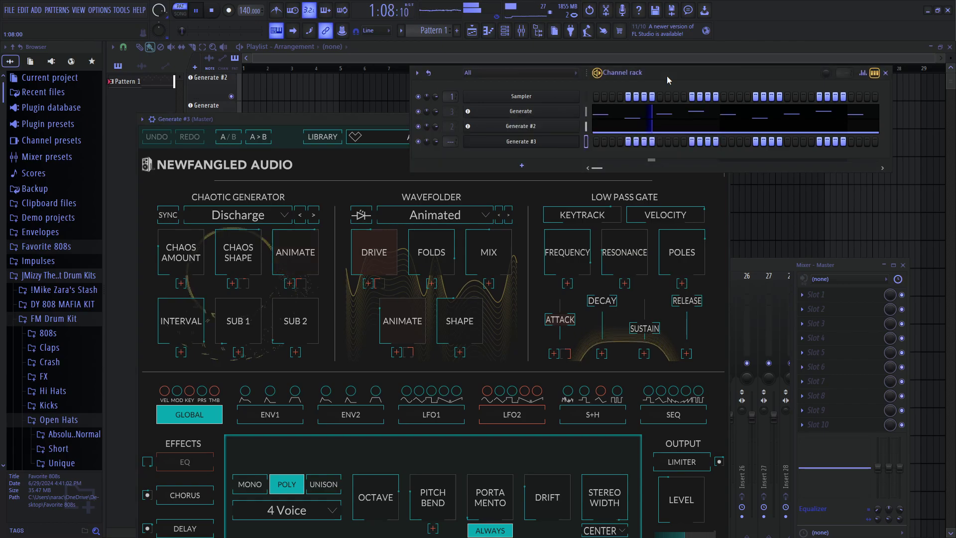
{"action": "left_click", "coordinate": [493, 32]}
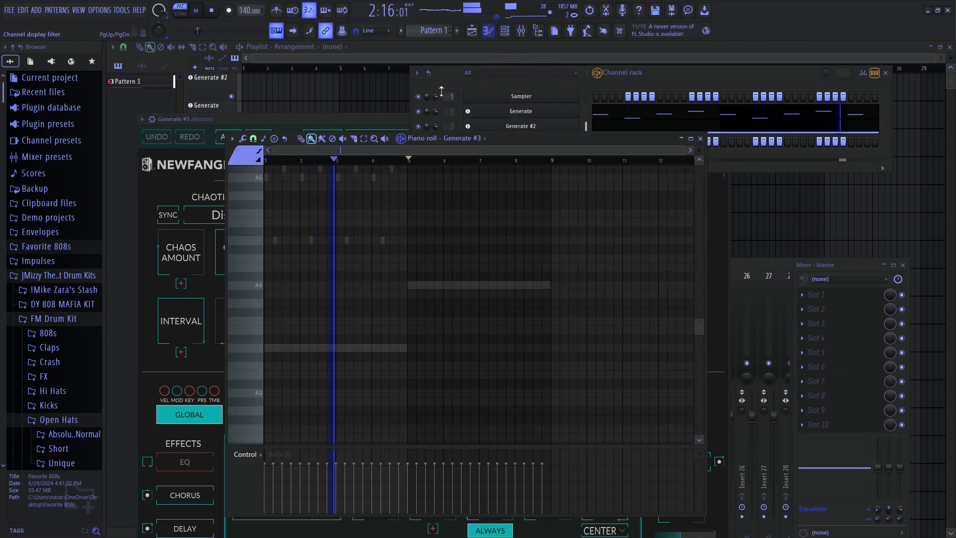
{"action": "key", "text": "space"}
{"action": "scroll", "coordinate": [299, 220], "scroll_direction": "up", "scroll_amount": 2}
{"action": "left_click", "coordinate": [275, 230]}
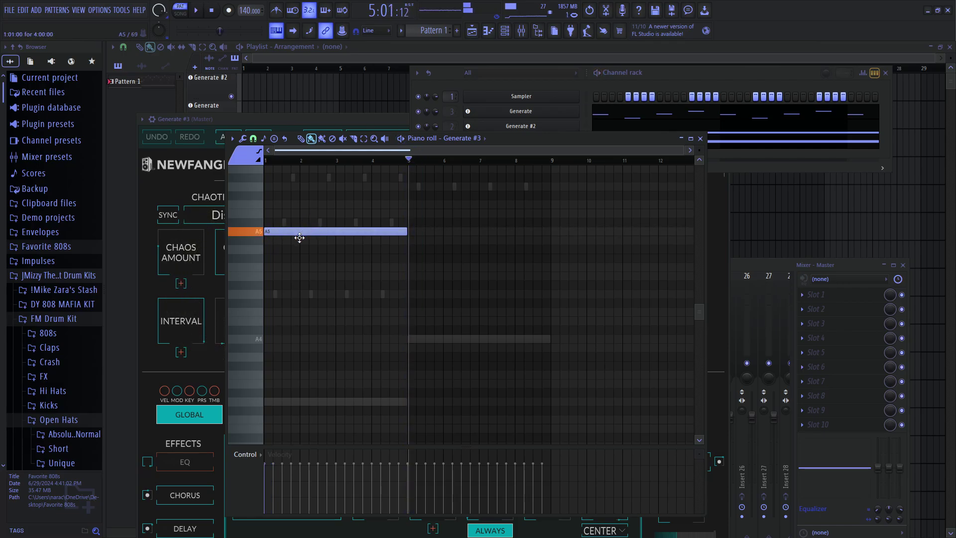
{"action": "left_click_drag", "start_coordinate": [299, 238], "coordinate": [296, 244]}
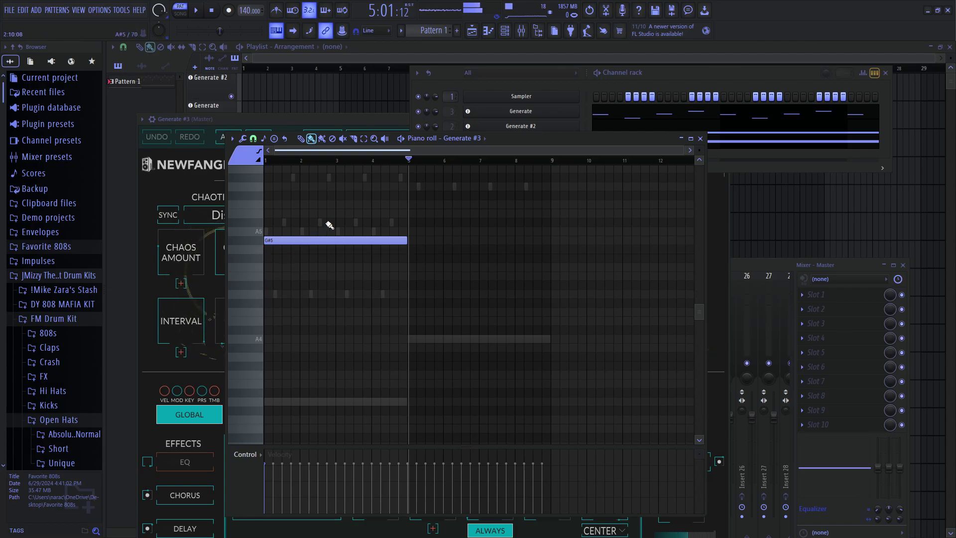
{"action": "left_click", "coordinate": [276, 123]}
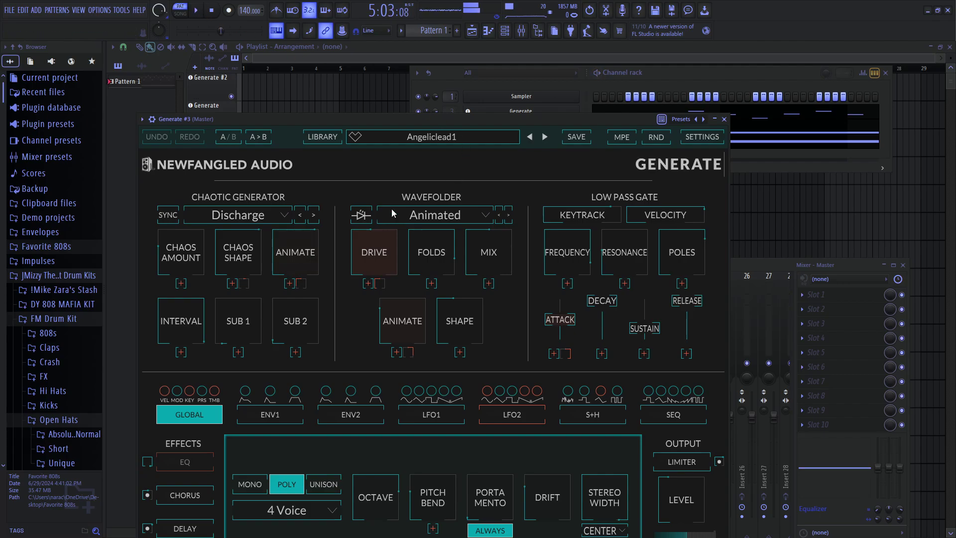
{"action": "left_click", "coordinate": [545, 137]}
{"action": "left_click", "coordinate": [529, 137]}
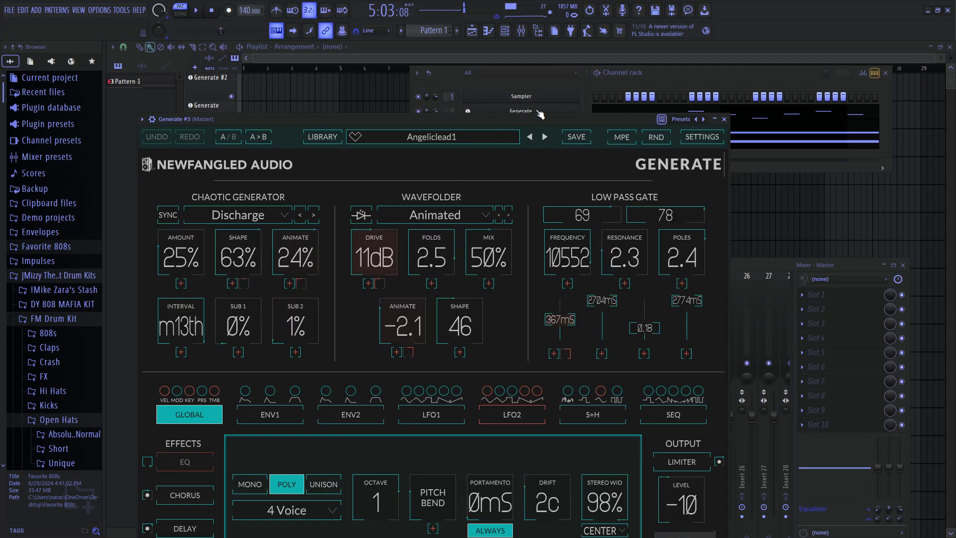
- Try the four-bar note of Generate #3 on G5, then move it up to A5
{"action": "left_click", "coordinate": [680, 73]}
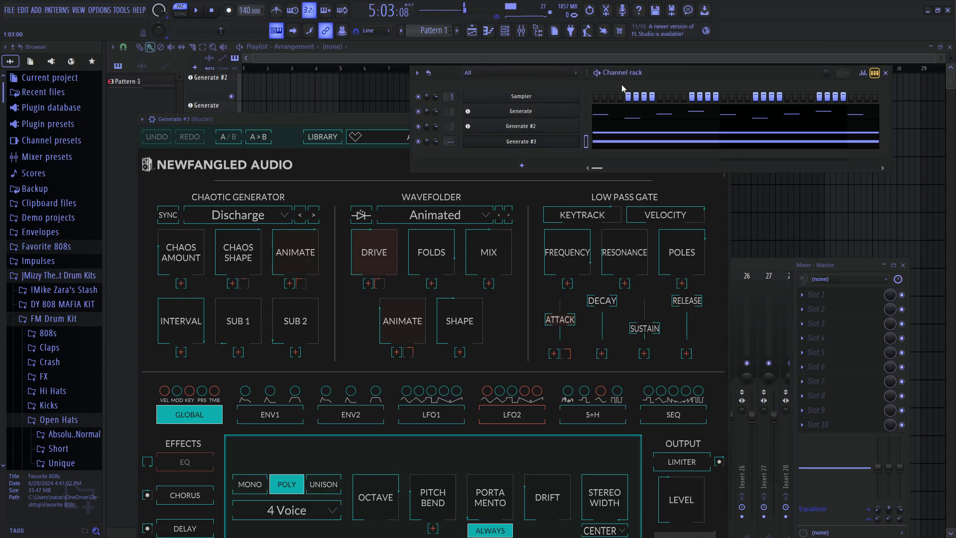
{"action": "left_click", "coordinate": [493, 33]}
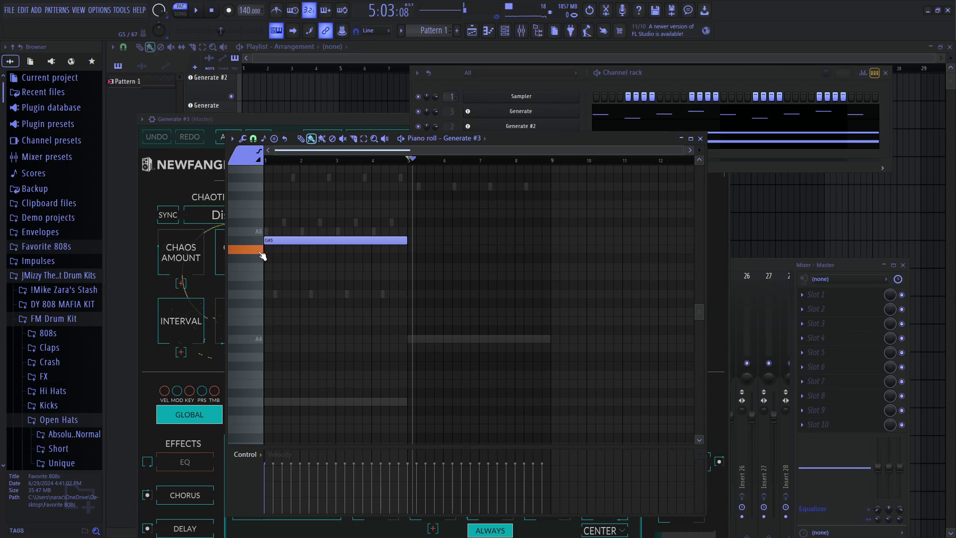
{"action": "left_click_drag", "start_coordinate": [288, 248], "coordinate": [285, 254]}
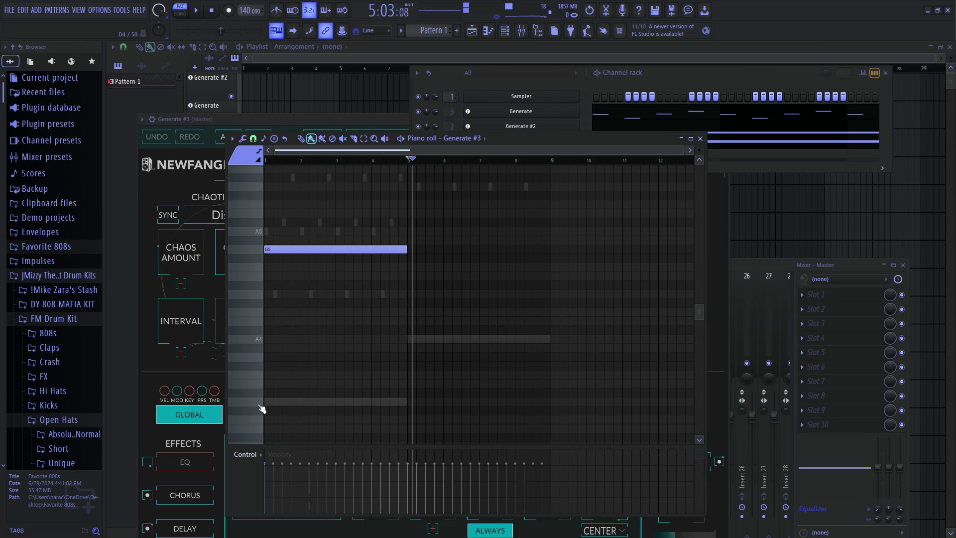
{"action": "left_click_drag", "start_coordinate": [286, 248], "coordinate": [284, 228]}
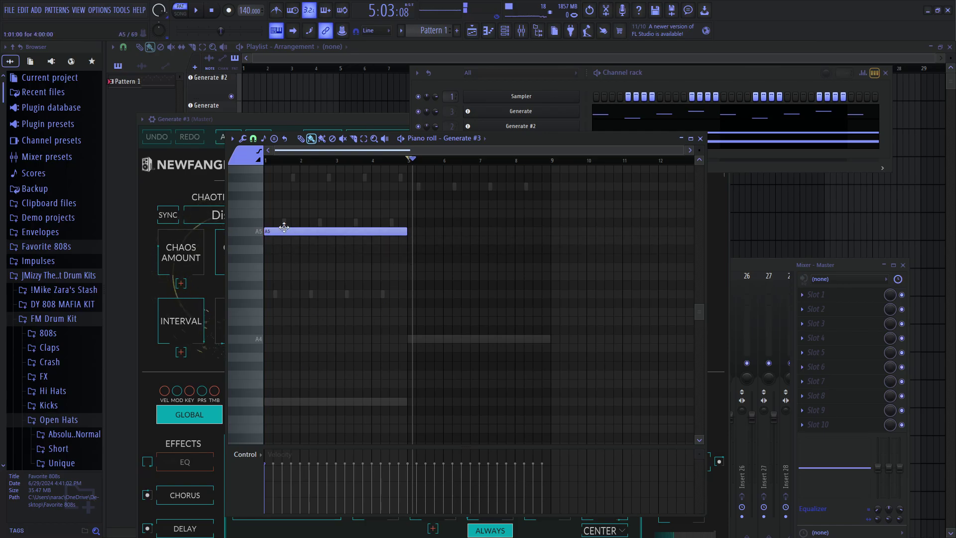
- Lower the output level of Generate #3 to about -28 dB while checking it against the beat
{"action": "left_click", "coordinate": [330, 119]}
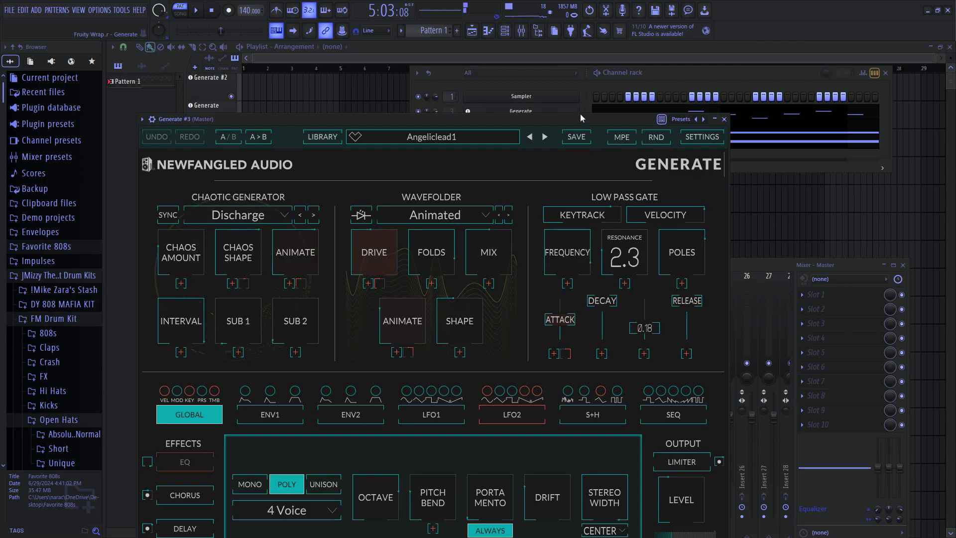
{"action": "left_click_drag", "start_coordinate": [580, 113], "coordinate": [577, 46]}
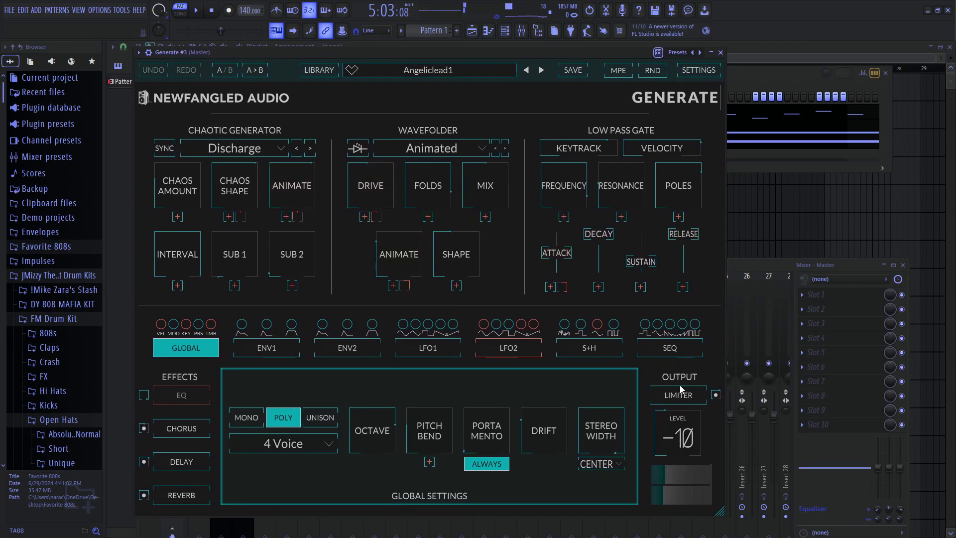
{"action": "left_click_drag", "start_coordinate": [685, 438], "coordinate": [686, 458]}
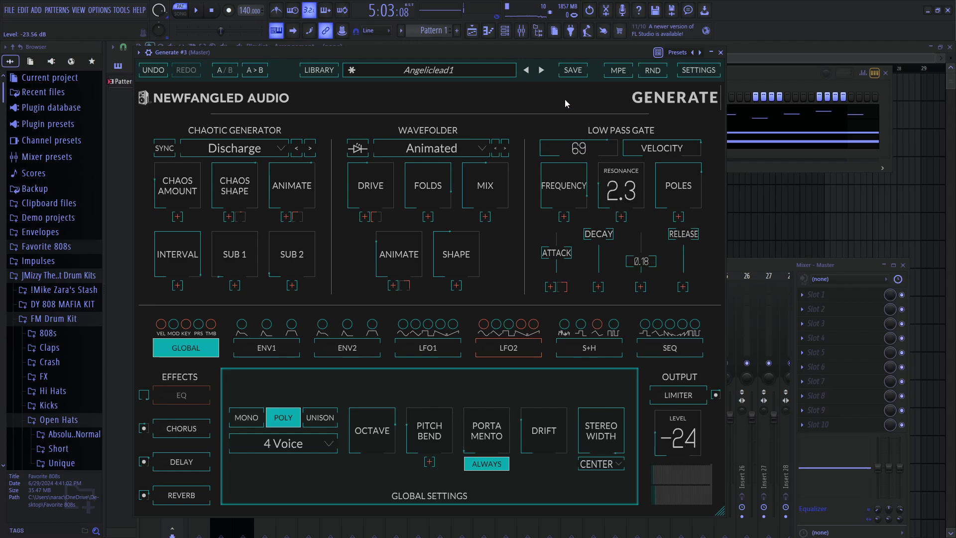
{"action": "mouse_move", "coordinate": [685, 438]}
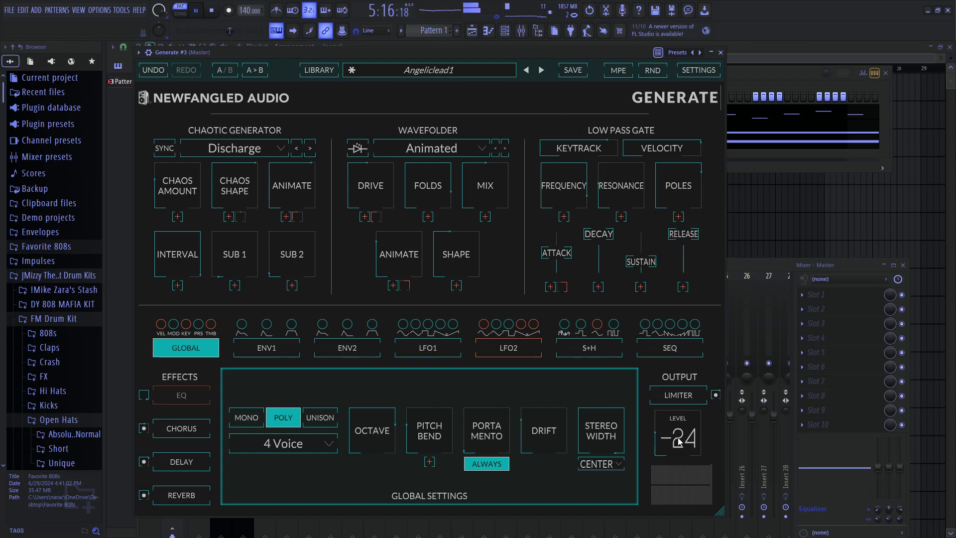
{"action": "left_click_drag", "start_coordinate": [680, 442], "coordinate": [677, 434]}
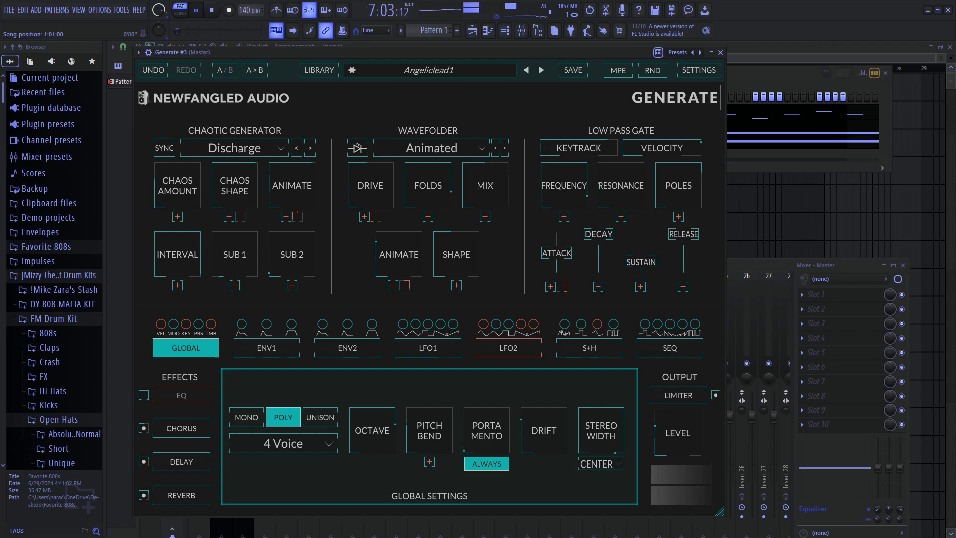
{"action": "mouse_move", "coordinate": [683, 438]}
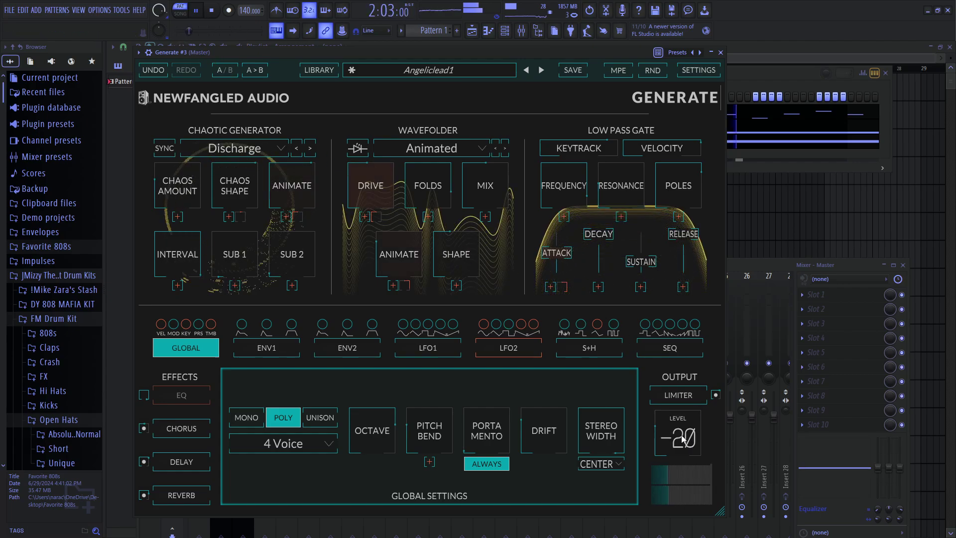
{"action": "left_click_drag", "start_coordinate": [683, 439], "coordinate": [673, 445]}
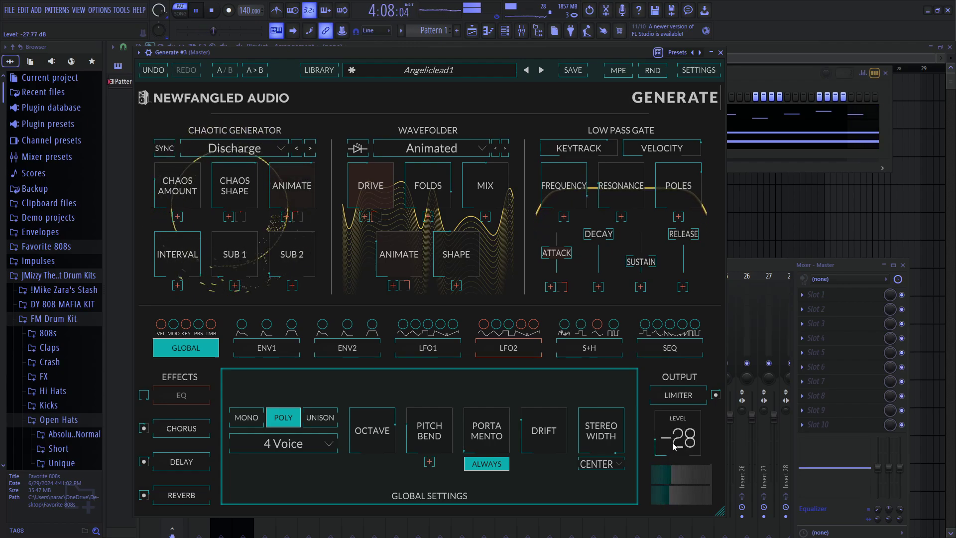
- Add a second four-bar note for Generate #3 and arrange the two as G5 from bar 1 and A5 from bar 5
{"action": "left_click", "coordinate": [772, 79]}
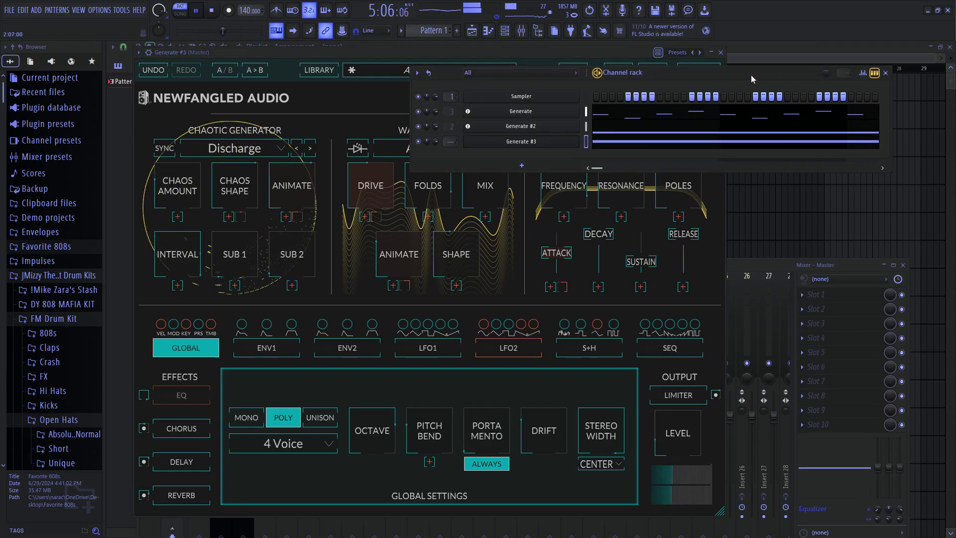
{"action": "left_click", "coordinate": [489, 30]}
{"action": "left_click_drag", "start_coordinate": [357, 232], "coordinate": [514, 250]}
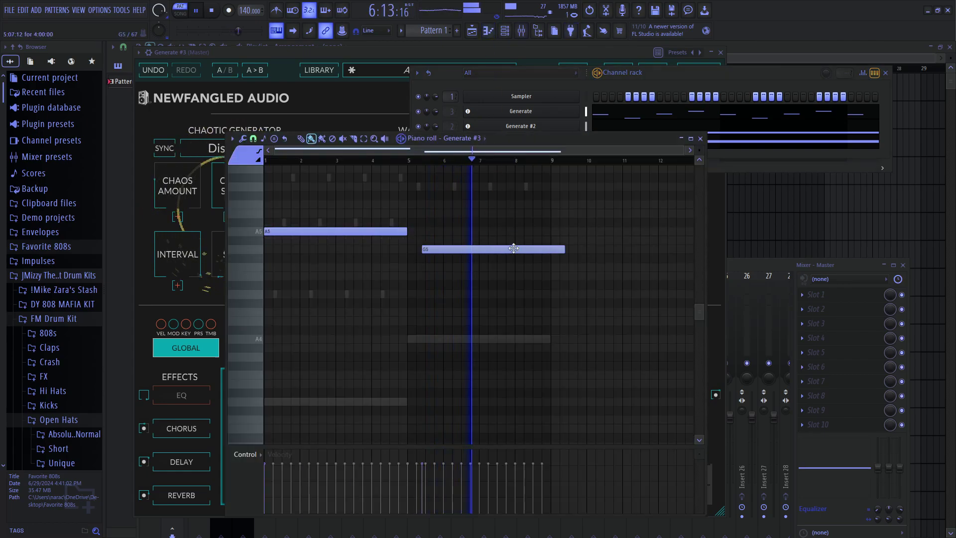
{"action": "key", "text": "space"}
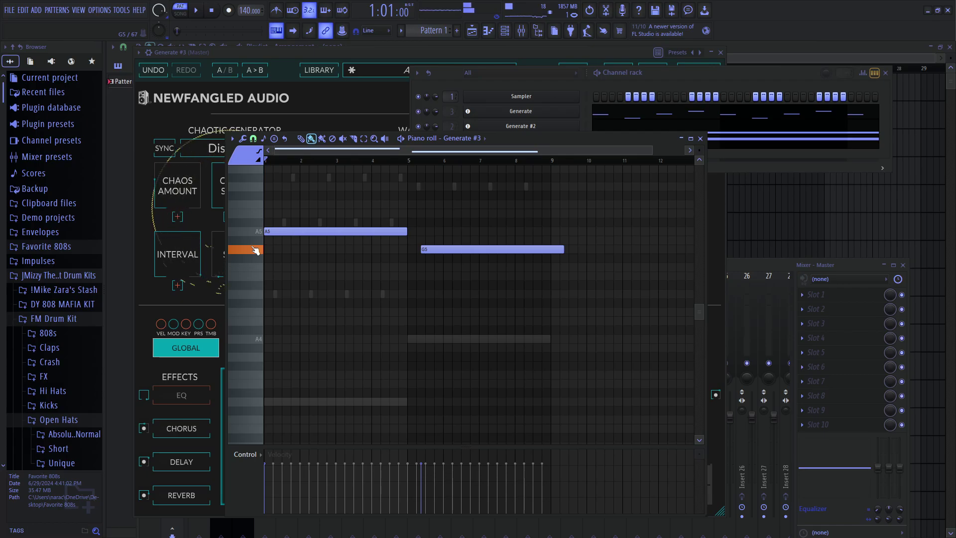
{"action": "left_click_drag", "start_coordinate": [471, 250], "coordinate": [269, 244]}
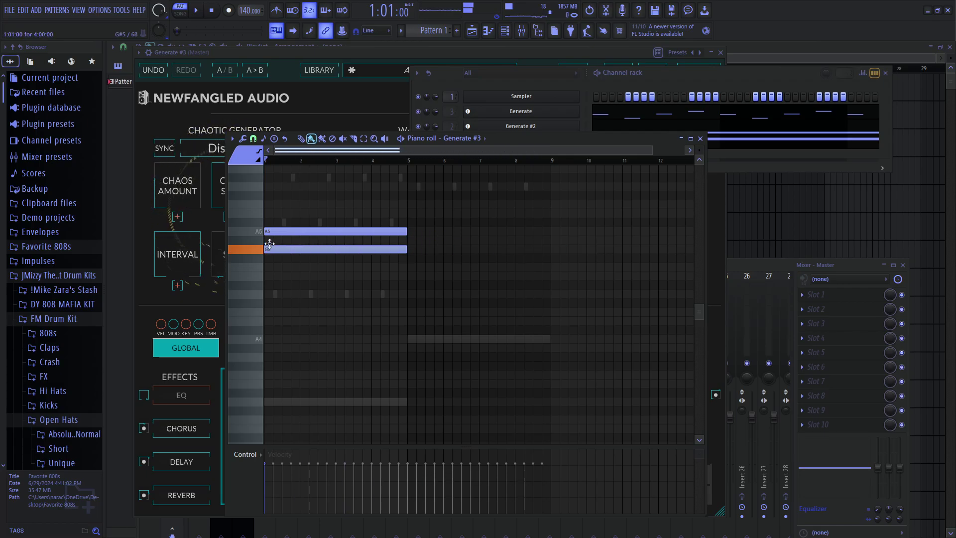
{"action": "left_click_drag", "start_coordinate": [358, 229], "coordinate": [509, 233]}
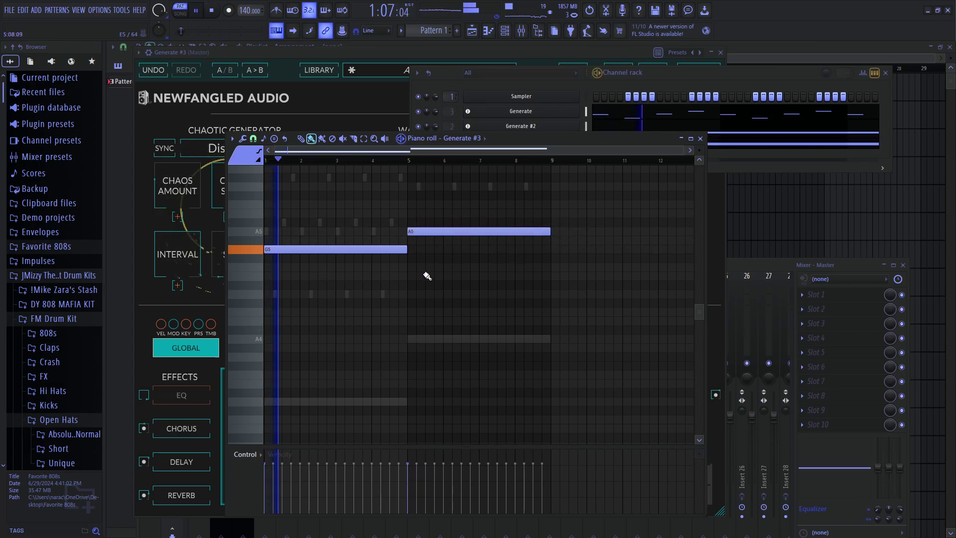
- Shorten the G5 and A5 notes to about two bars each and return to the Generate #3 synth window
{"action": "scroll", "coordinate": [426, 274], "scroll_direction": "up", "scroll_amount": 3}
{"action": "scroll", "coordinate": [429, 282], "scroll_direction": "down", "scroll_amount": 2}
{"action": "scroll", "coordinate": [428, 282], "scroll_direction": "down", "scroll_amount": 1}
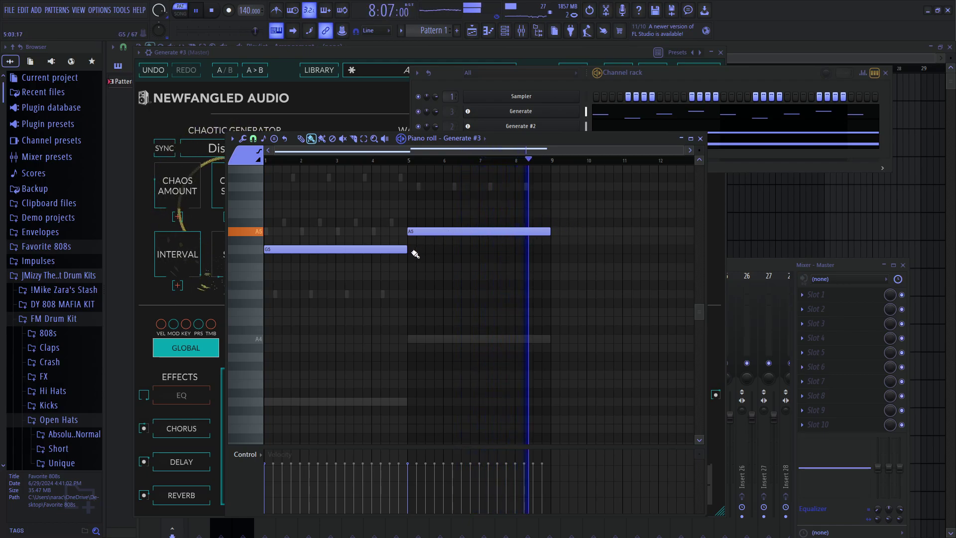
{"action": "left_click_drag", "start_coordinate": [406, 252], "coordinate": [345, 252]}
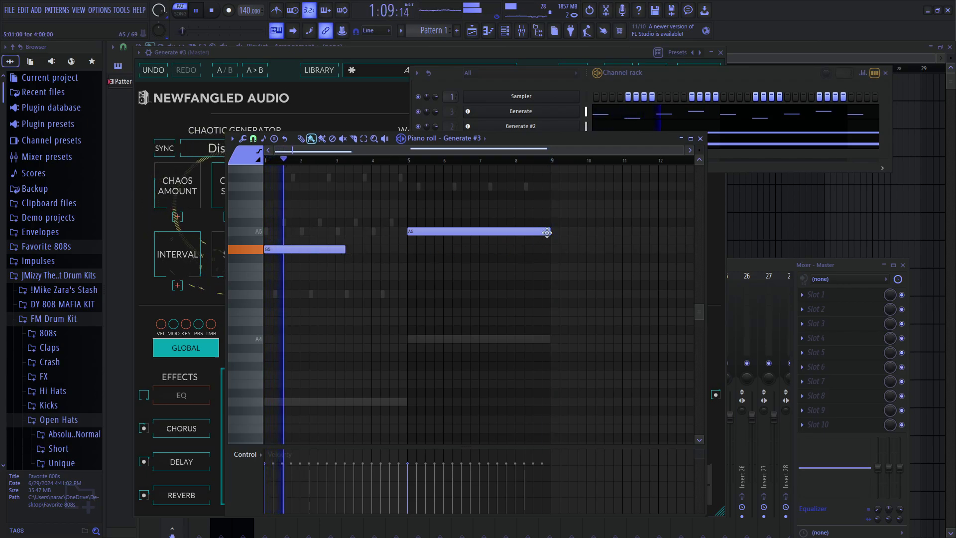
{"action": "left_click_drag", "start_coordinate": [549, 233], "coordinate": [480, 238]}
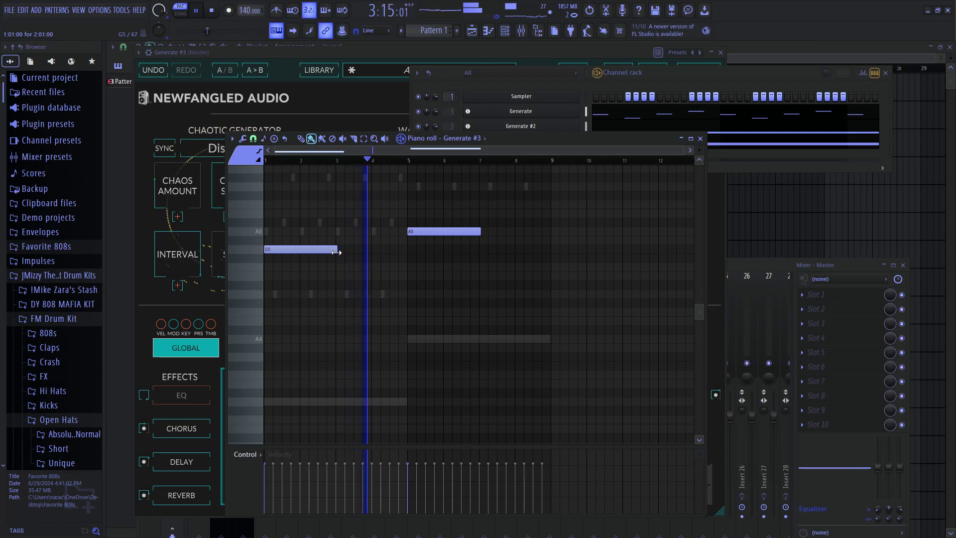
{"action": "left_click", "coordinate": [374, 55]}
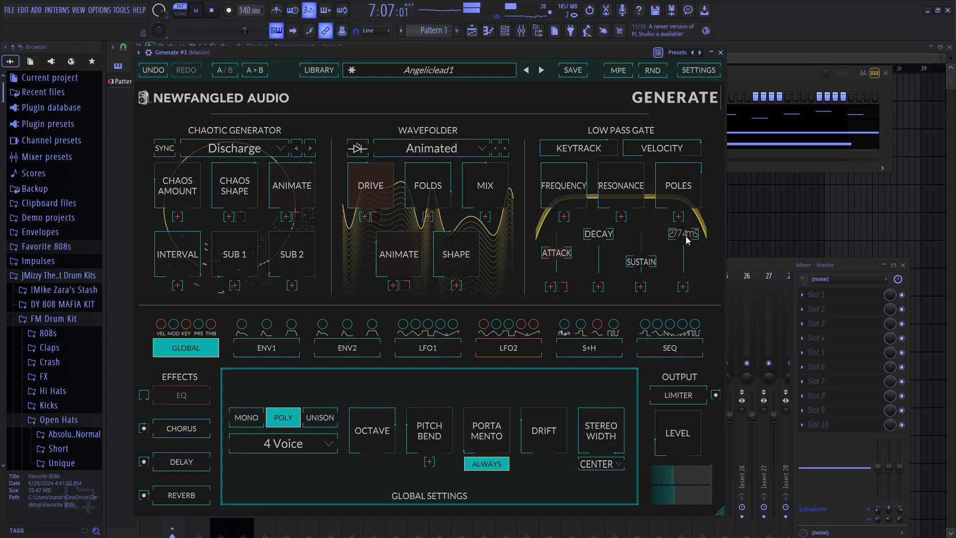
- Set the low pass gate envelope of Generate #3 to about 1472 ms release, 99 ms attack and 1139 ms decay
{"action": "left_click_drag", "start_coordinate": [686, 240], "coordinate": [693, 264]}
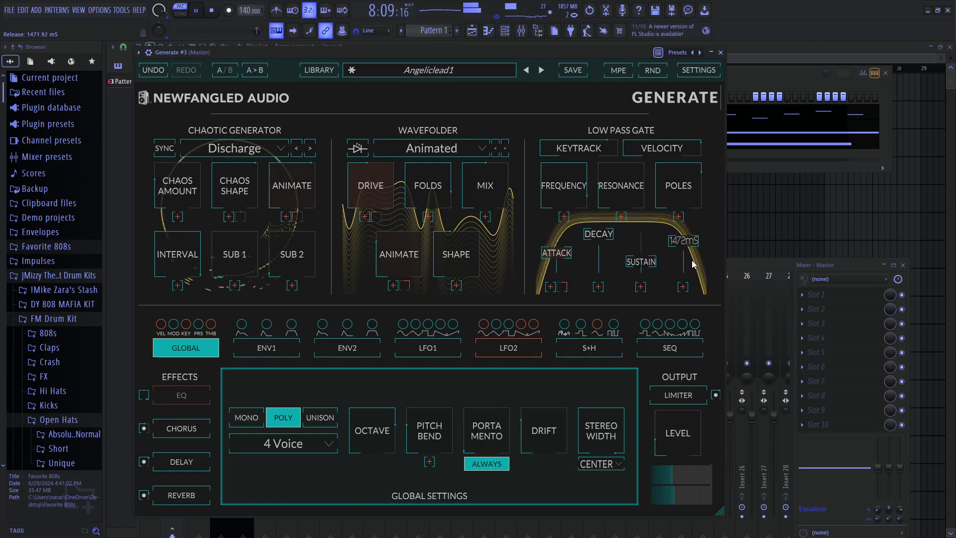
{"action": "left_click_drag", "start_coordinate": [556, 253], "coordinate": [572, 274]}
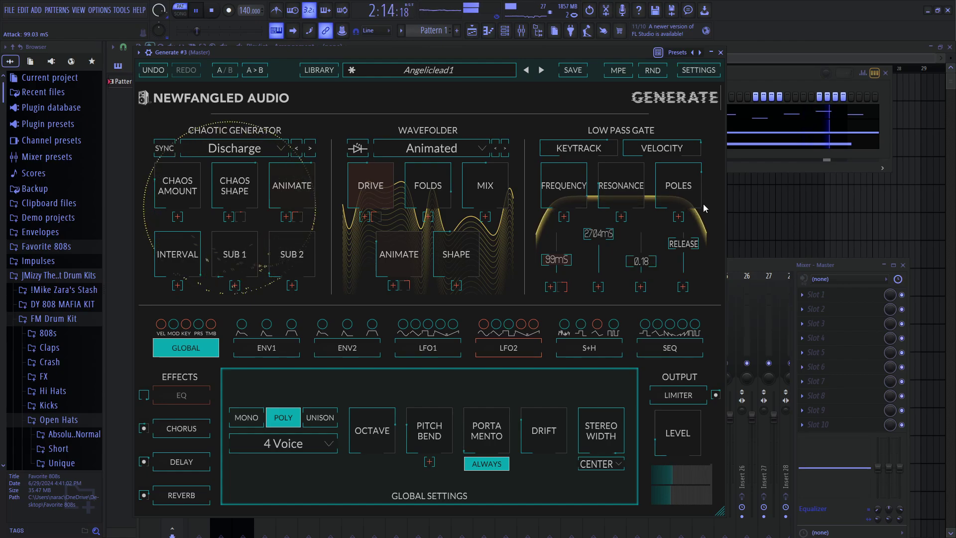
{"action": "left_click_drag", "start_coordinate": [598, 234], "coordinate": [584, 265]}
{"action": "mouse_move", "coordinate": [690, 181]}
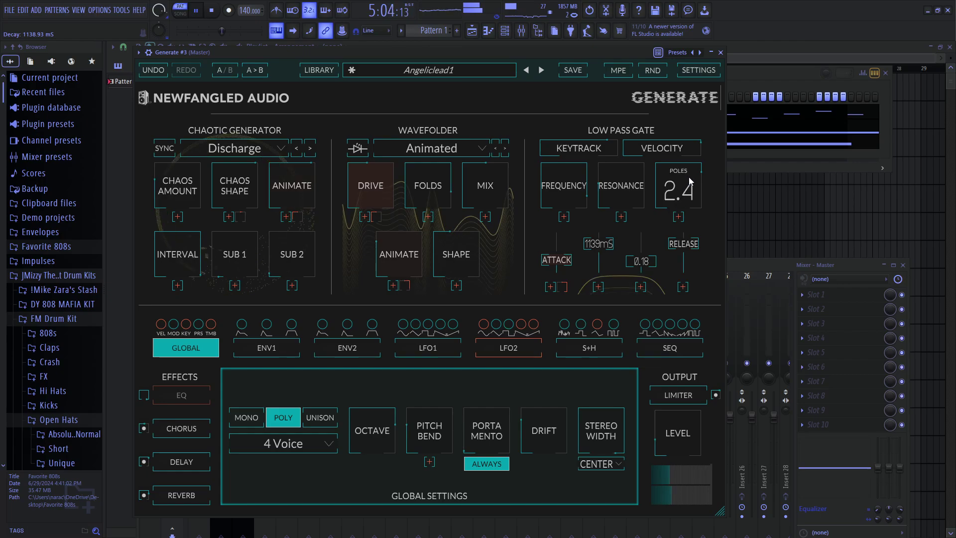
- Mute the Generate and Generate #2 channels to isolate Generate #3, and stop playback
{"action": "left_click", "coordinate": [746, 79]}
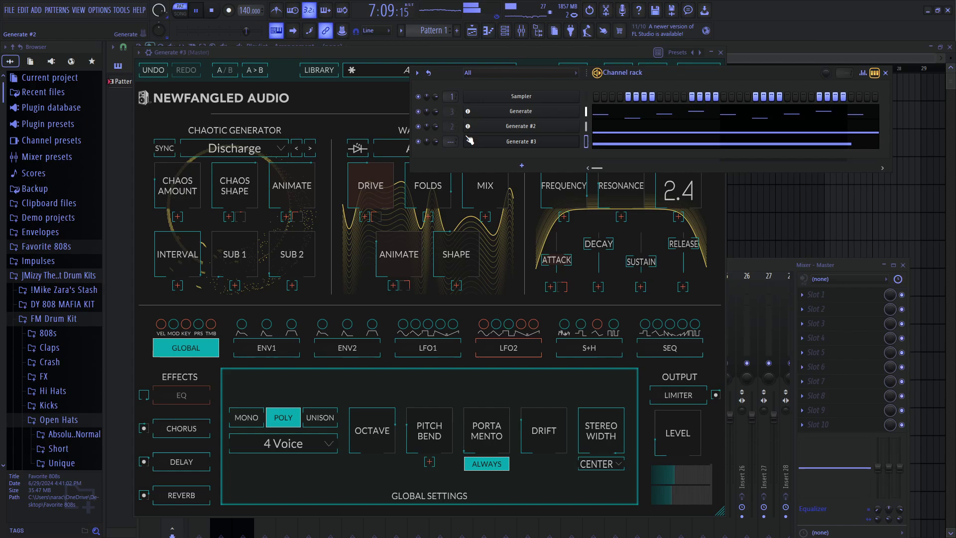
{"action": "left_click", "coordinate": [418, 142]}
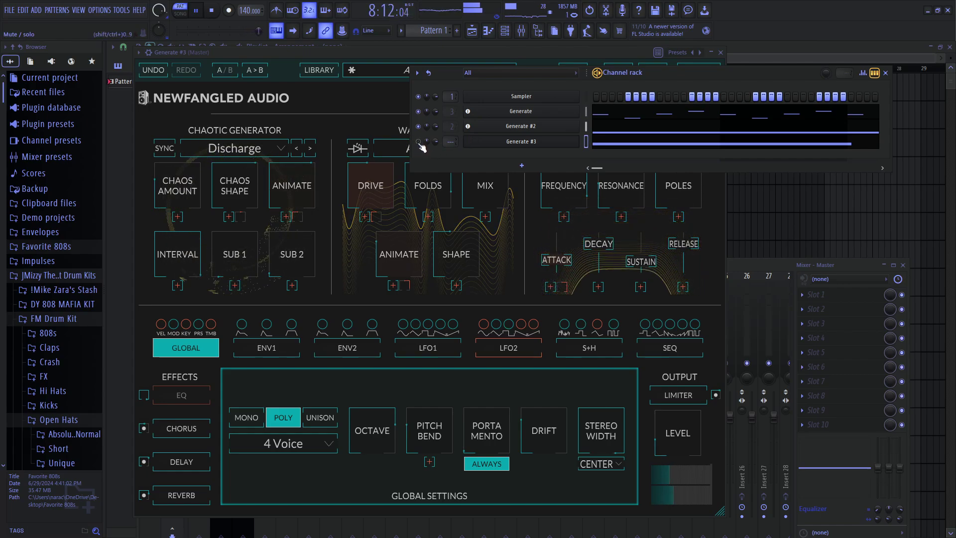
{"action": "left_click", "coordinate": [419, 111]}
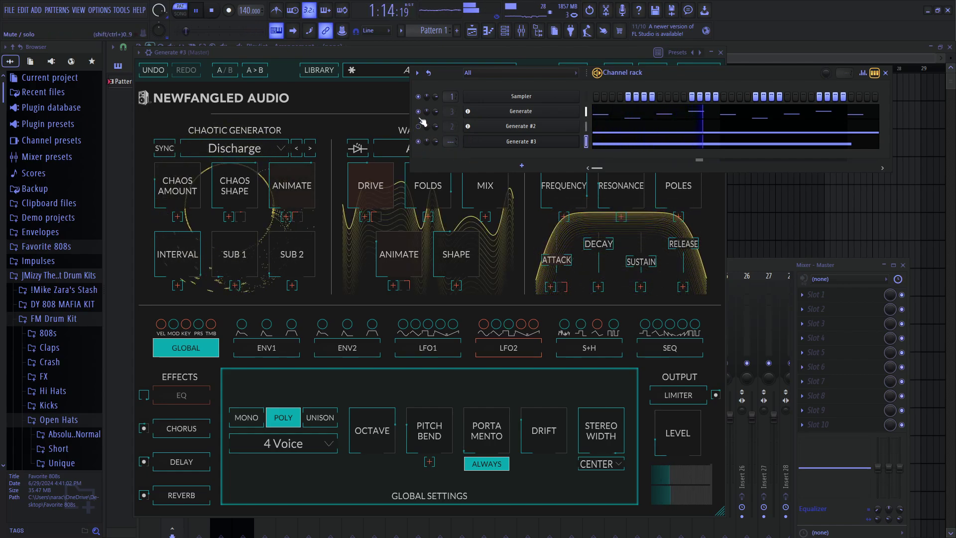
{"action": "left_click", "coordinate": [418, 126]}
{"action": "key", "text": "space"}
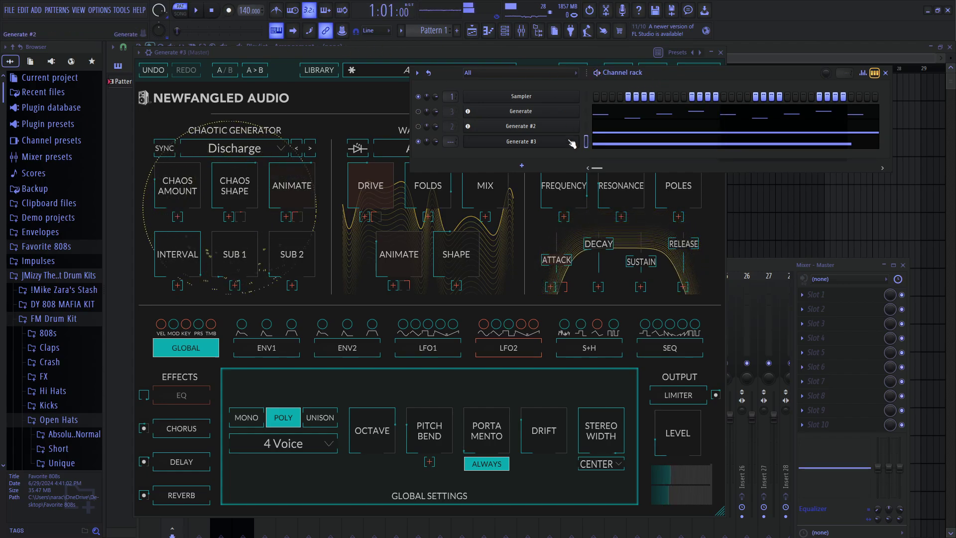
- Trim the Generate #3 notes slightly in the piano roll and shorten the synth's low pass gate release a little further
{"action": "left_click", "coordinate": [557, 51]}
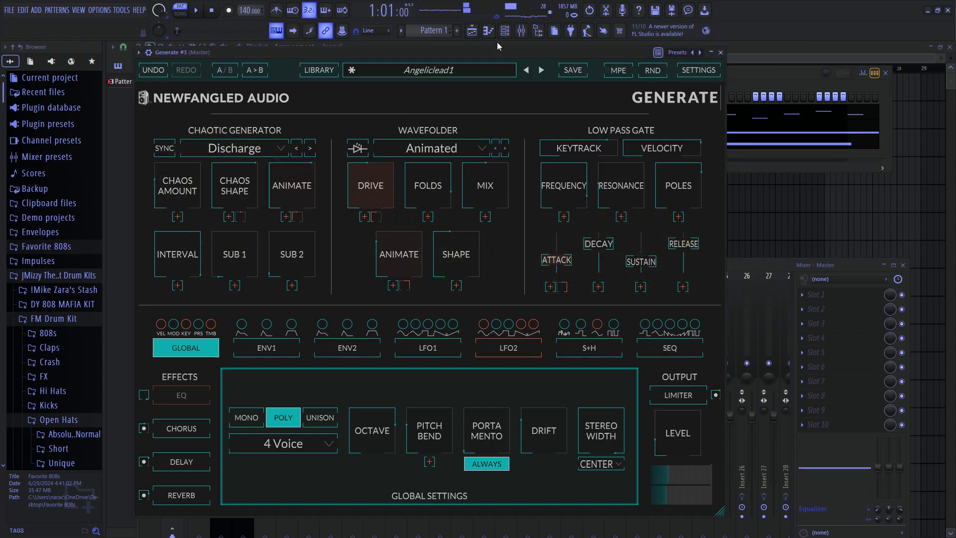
{"action": "left_click", "coordinate": [490, 32]}
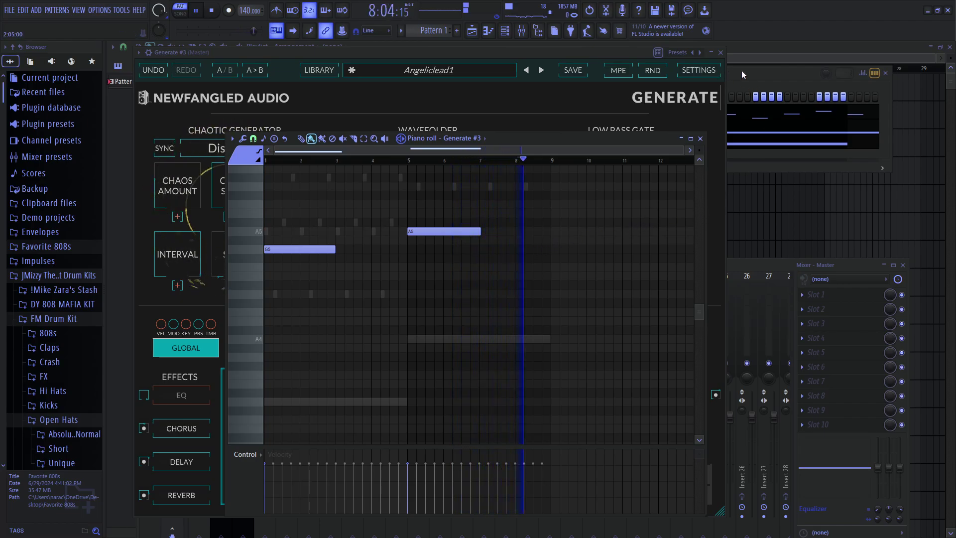
{"action": "left_click", "coordinate": [793, 76]}
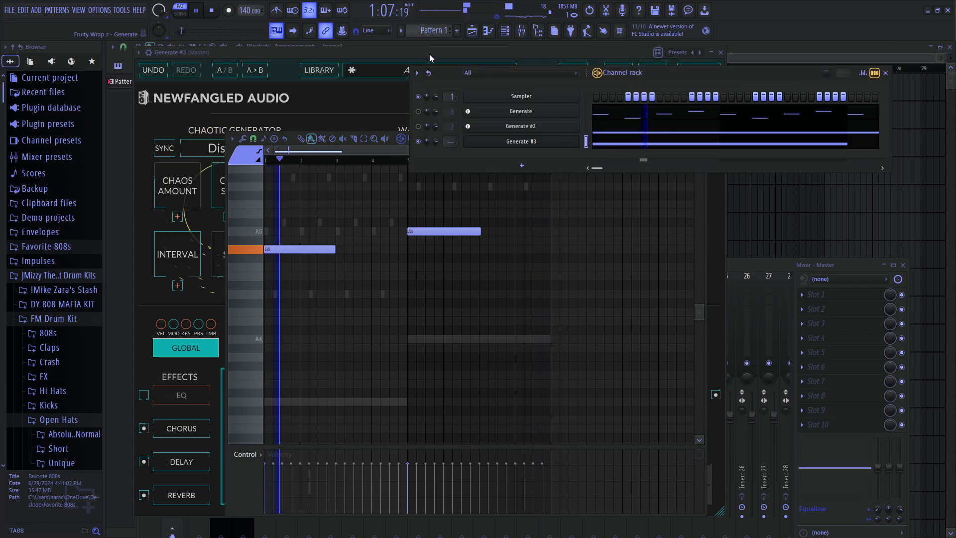
{"action": "left_click", "coordinate": [430, 54]}
{"action": "mouse_move", "coordinate": [683, 258]}
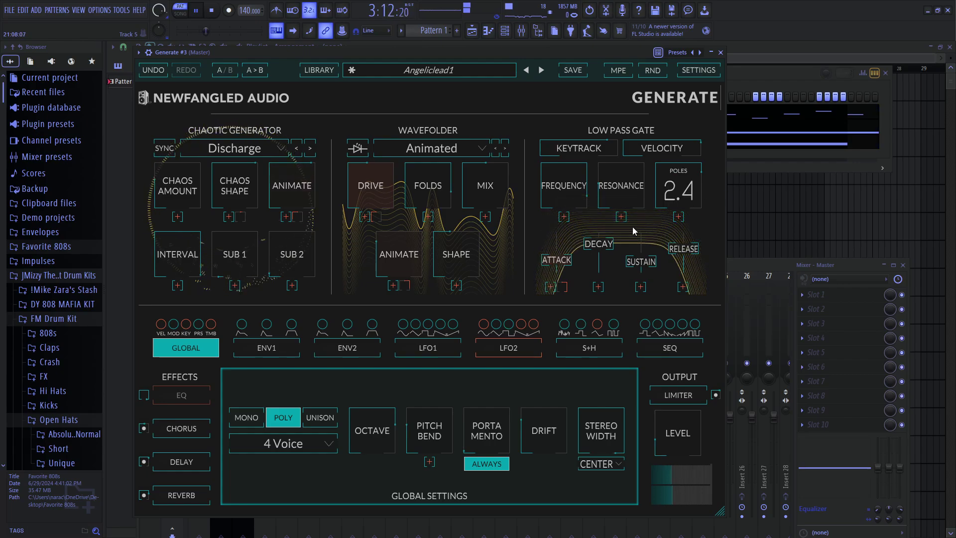
{"action": "mouse_move", "coordinate": [606, 252]}
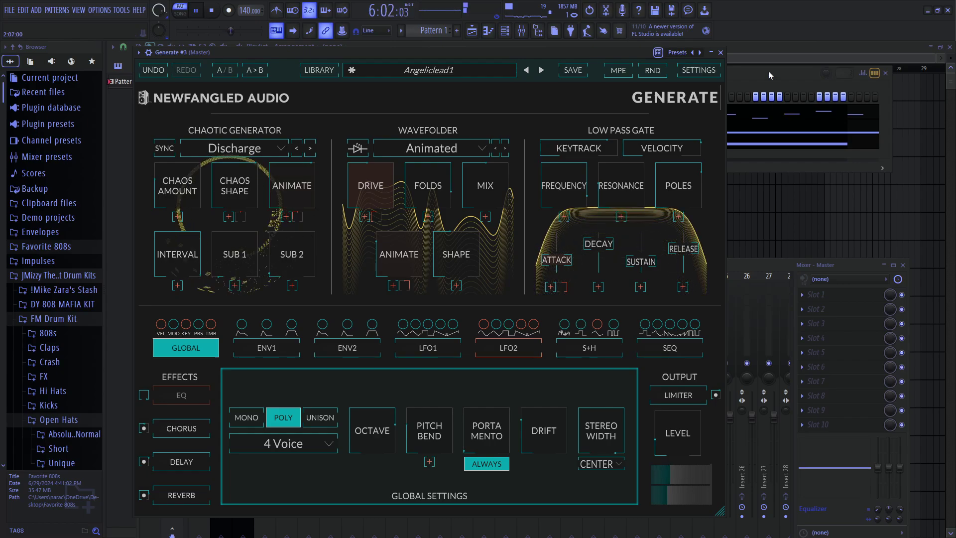
- Unmute the Generate channel and route Generate #3 to its own mixer track 4
{"action": "left_click", "coordinate": [739, 80]}
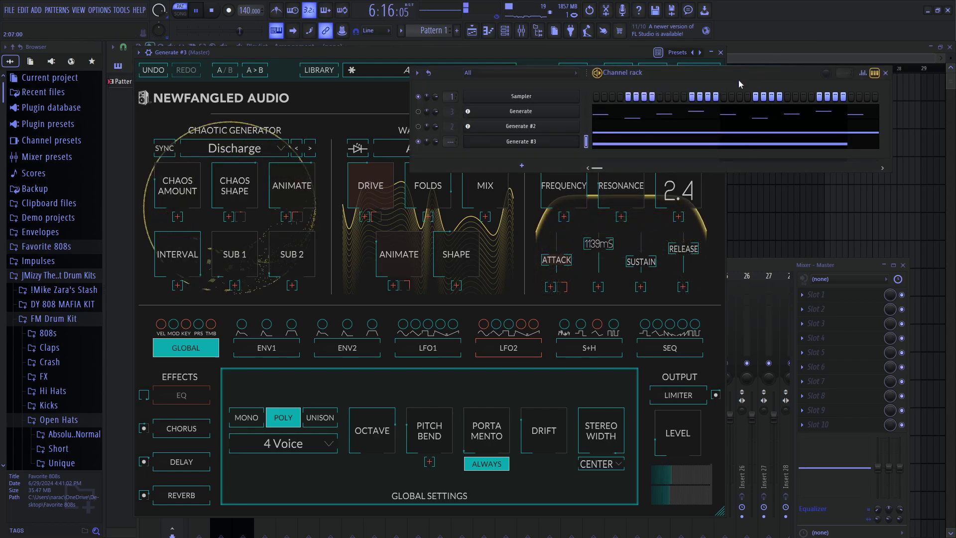
{"action": "left_click", "coordinate": [418, 111]}
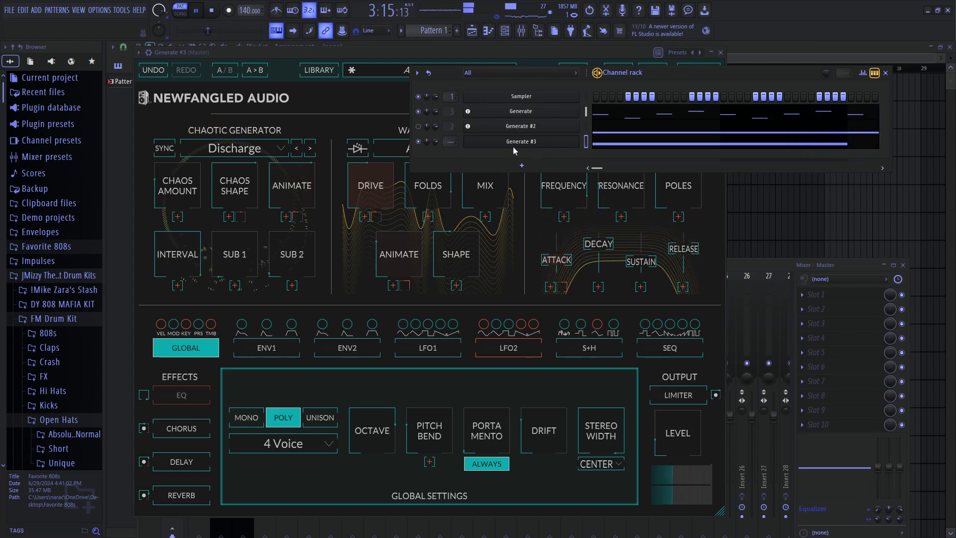
{"action": "right_click", "coordinate": [579, 141]}
{"action": "left_click", "coordinate": [623, 260]}
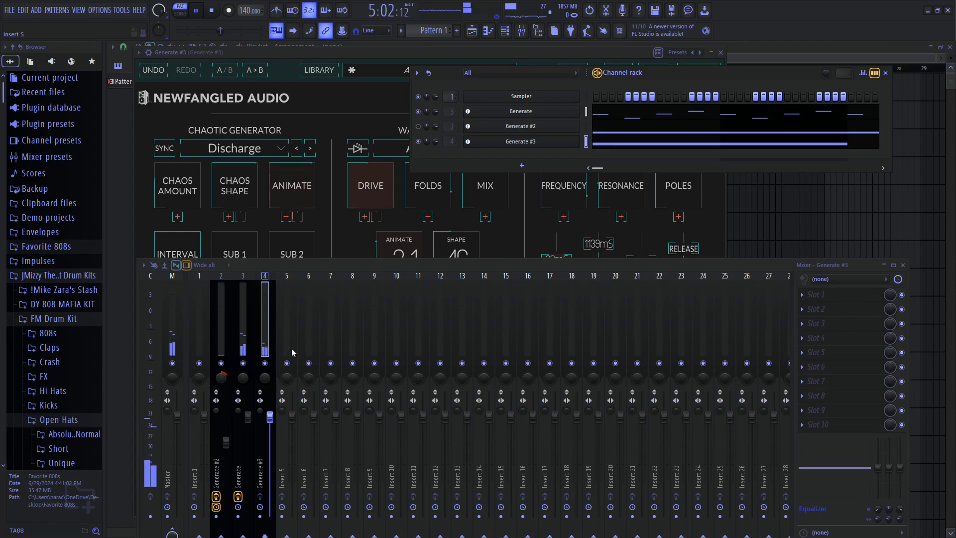
- Balance the mixer with Generate #3 at about -7.6 dB and panned left, and the Generate #2 fader slightly lower
{"action": "left_click_drag", "start_coordinate": [269, 416], "coordinate": [269, 436]}
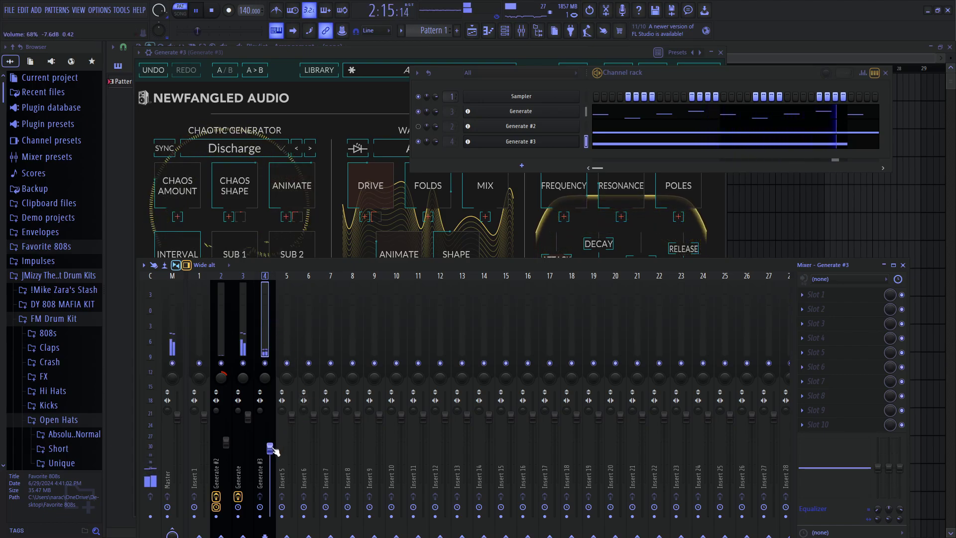
{"action": "left_click_drag", "start_coordinate": [265, 377], "coordinate": [265, 386]}
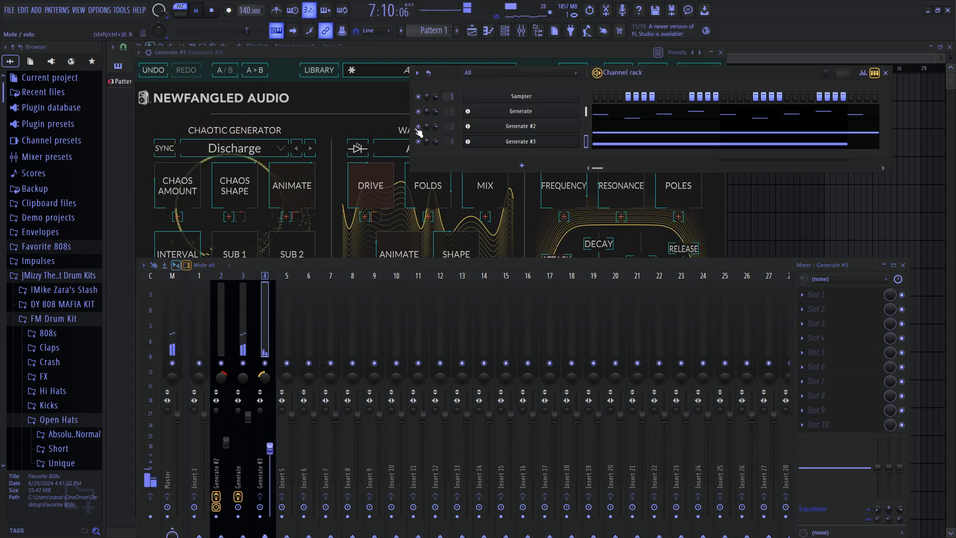
{"action": "left_click", "coordinate": [248, 418]}
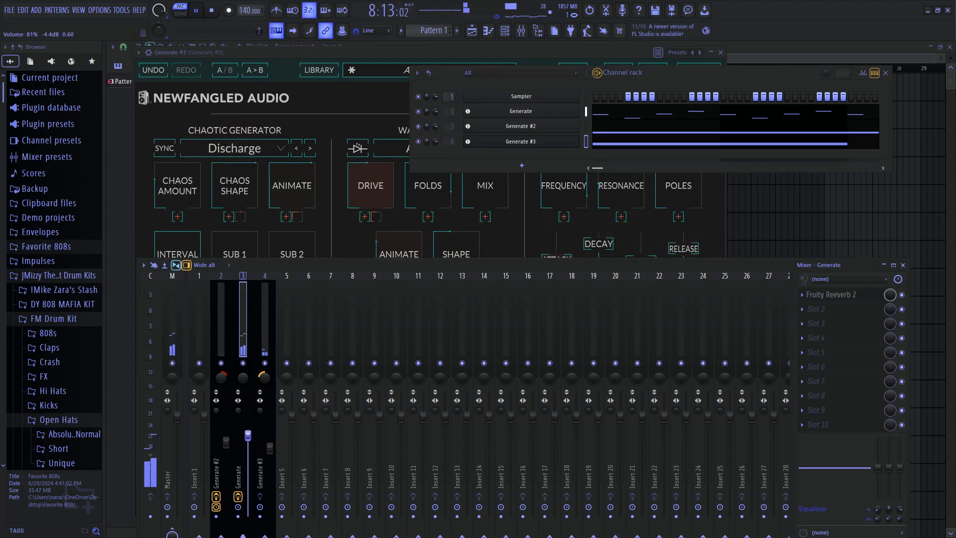
{"action": "left_click_drag", "start_coordinate": [248, 421], "coordinate": [231, 455]}
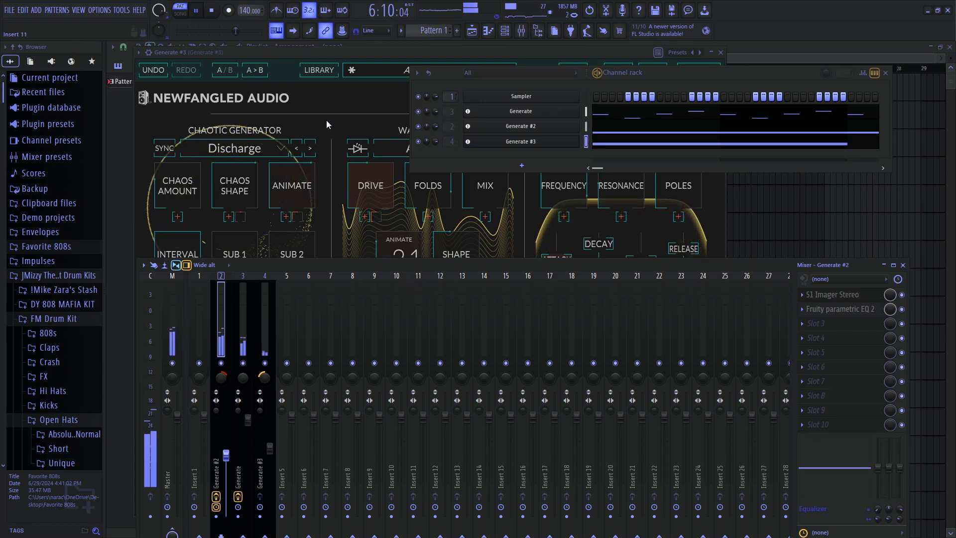
- Add an ESW Vinyl Guitar 2 instrument channel and open its piano roll
{"action": "left_click", "coordinate": [58, 321]}
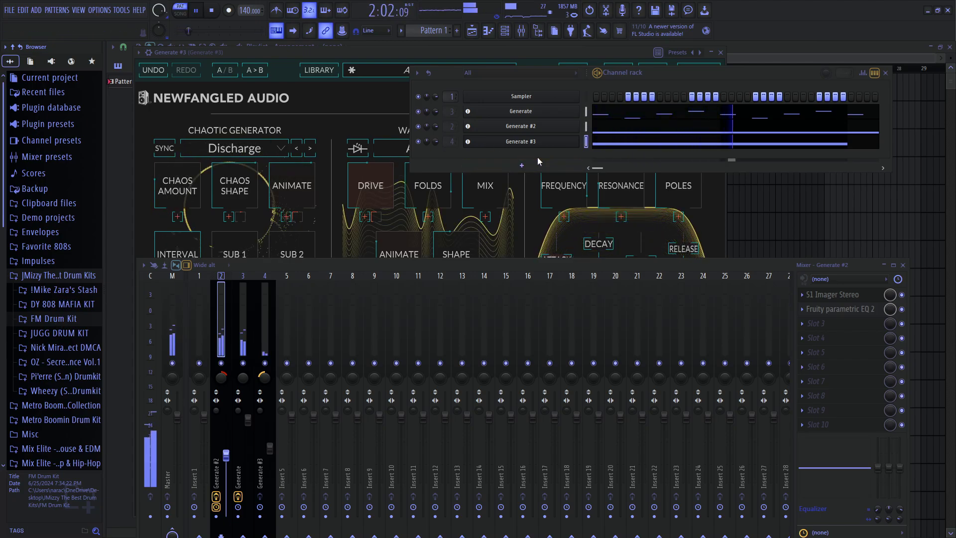
{"action": "left_click", "coordinate": [521, 165]}
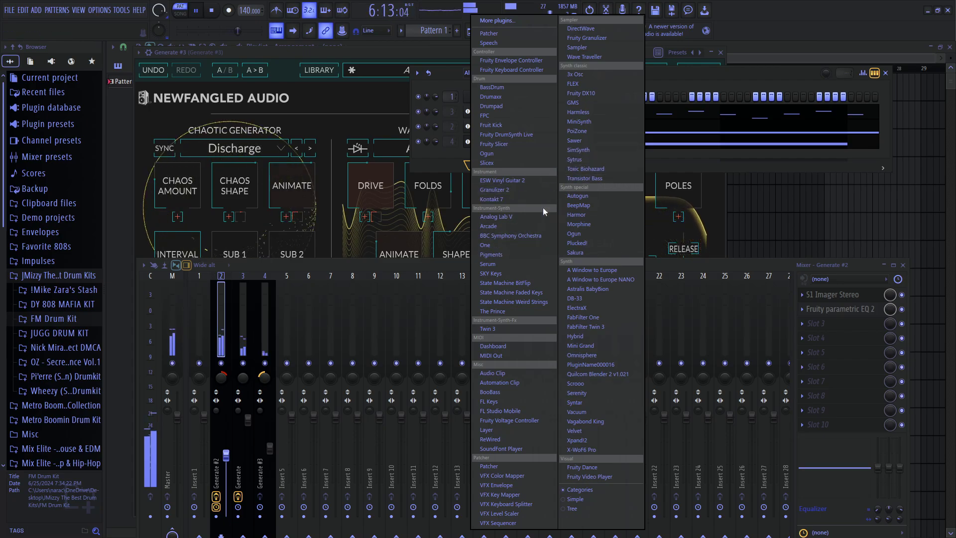
{"action": "left_click", "coordinate": [539, 183]}
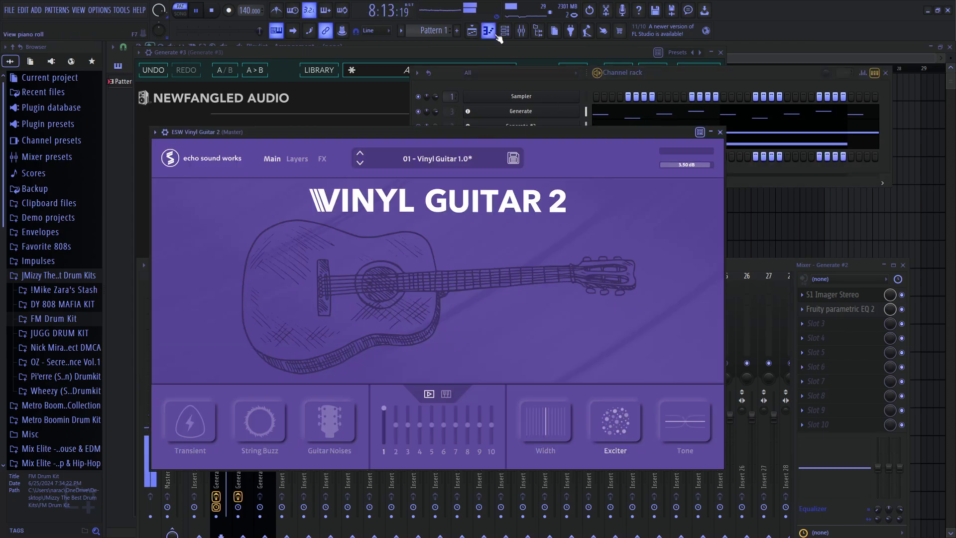
{"action": "left_click", "coordinate": [505, 32]}
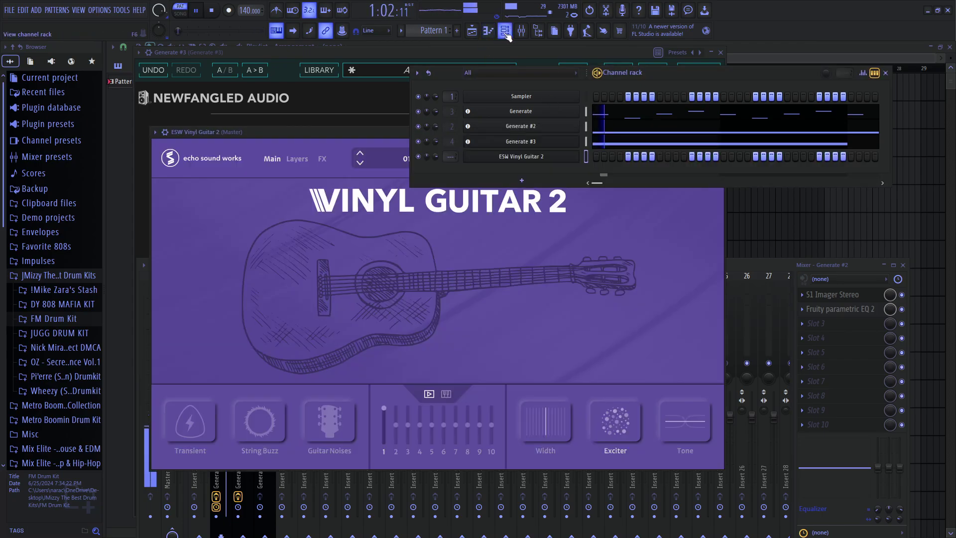
{"action": "left_click", "coordinate": [490, 33]}
- Place a short A5 guitar note at bar 1 followed by a two-bar G5 note from step 3, checking them against the beat
{"action": "left_click", "coordinate": [277, 258]}
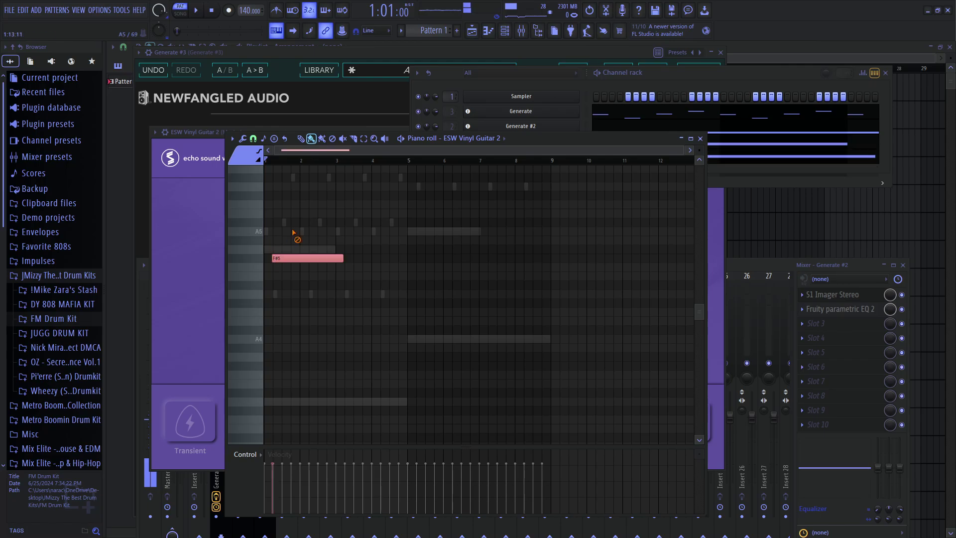
{"action": "left_click_drag", "start_coordinate": [256, 250], "coordinate": [284, 253]}
{"action": "key", "text": "space"}
{"action": "key", "text": "space"}
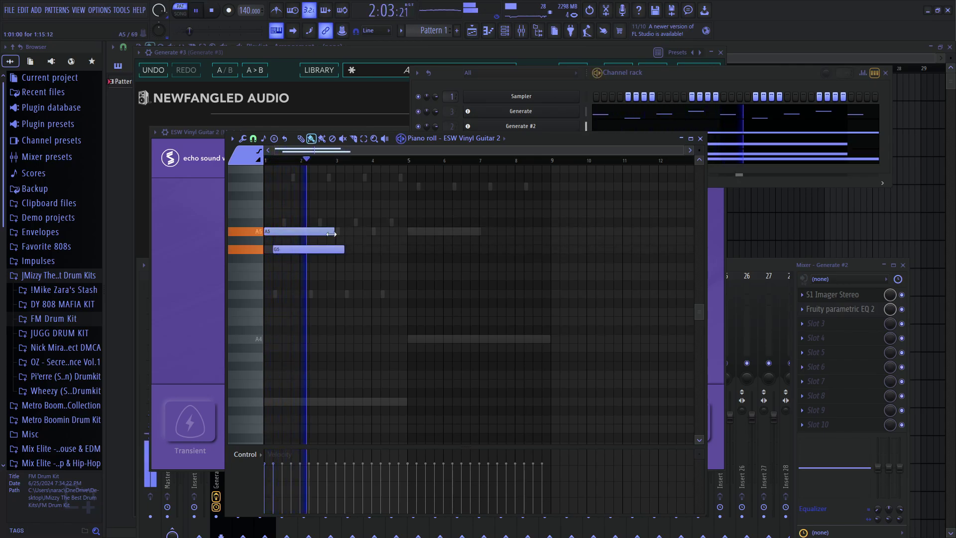
{"action": "left_click_drag", "start_coordinate": [334, 231], "coordinate": [277, 231]}
{"action": "key", "text": "space"}
{"action": "scroll", "coordinate": [302, 264], "scroll_direction": "up", "scroll_amount": 2}
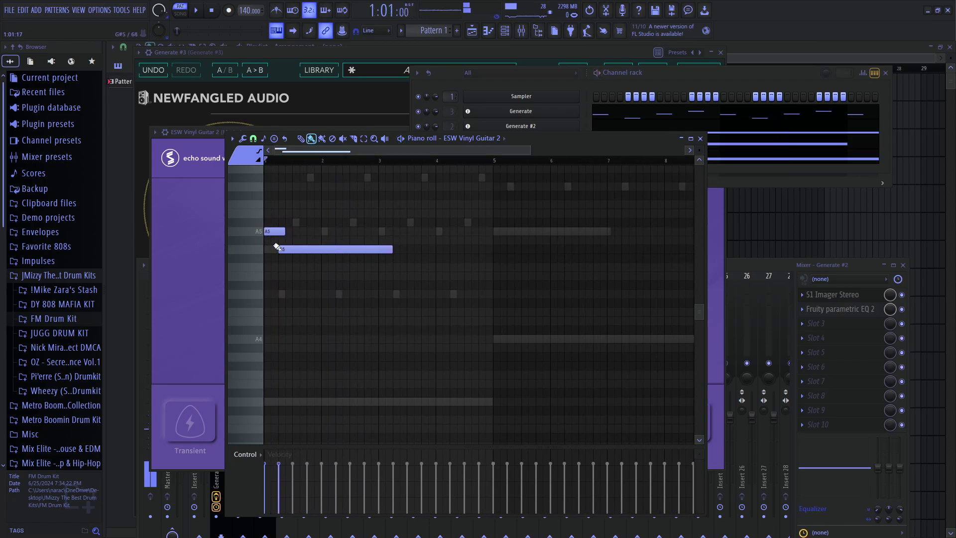
{"action": "key", "text": "space"}
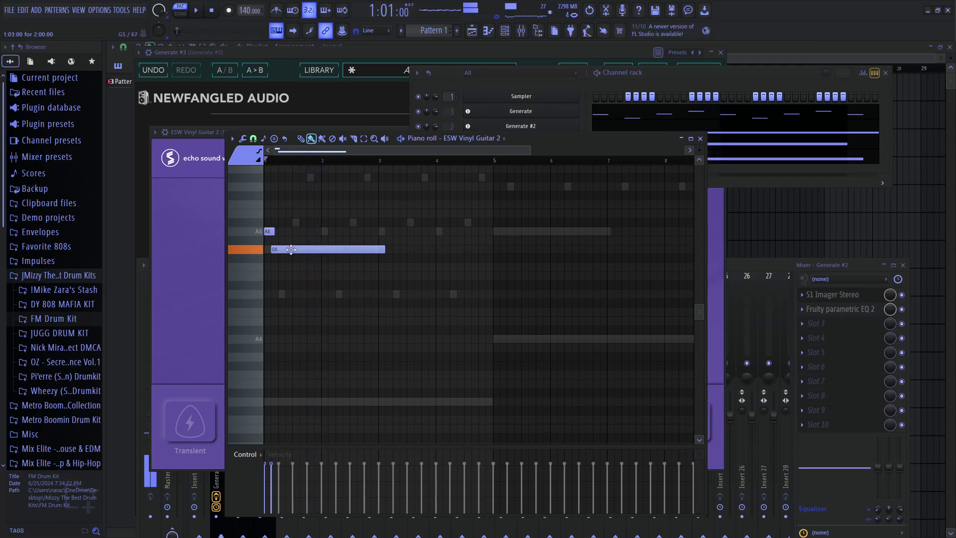
- Rework the guitar opening into a two-step F5 note at bar 1 followed by a 14-step E5 note from step 3
{"action": "mouse_move", "coordinate": [291, 250]}
{"action": "left_mouse_down"}
{"action": "mouse_move", "coordinate": [291, 283]}
{"action": "mouse_move", "coordinate": [291, 264]}
{"action": "left_mouse_up"}
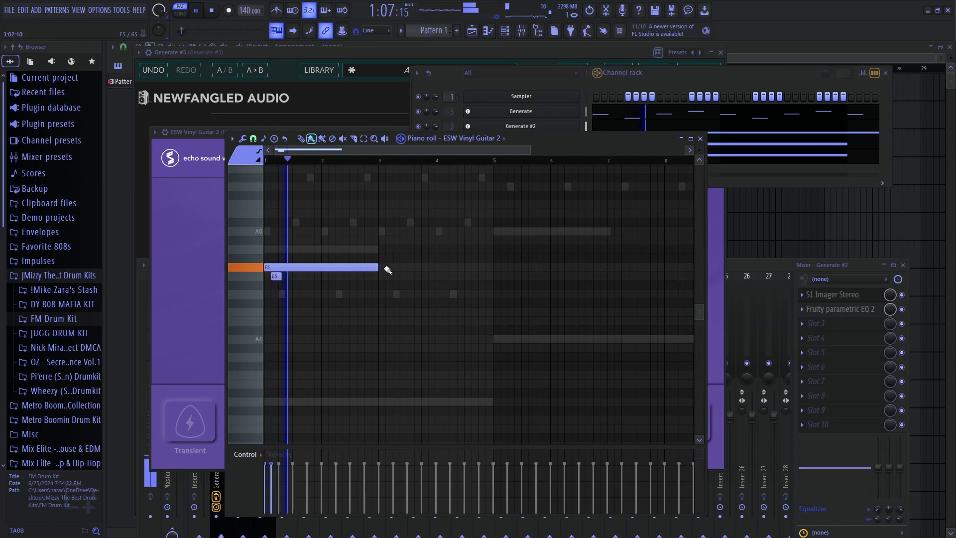
{"action": "left_click_drag", "start_coordinate": [377, 267], "coordinate": [311, 267]}
{"action": "key", "text": "space"}
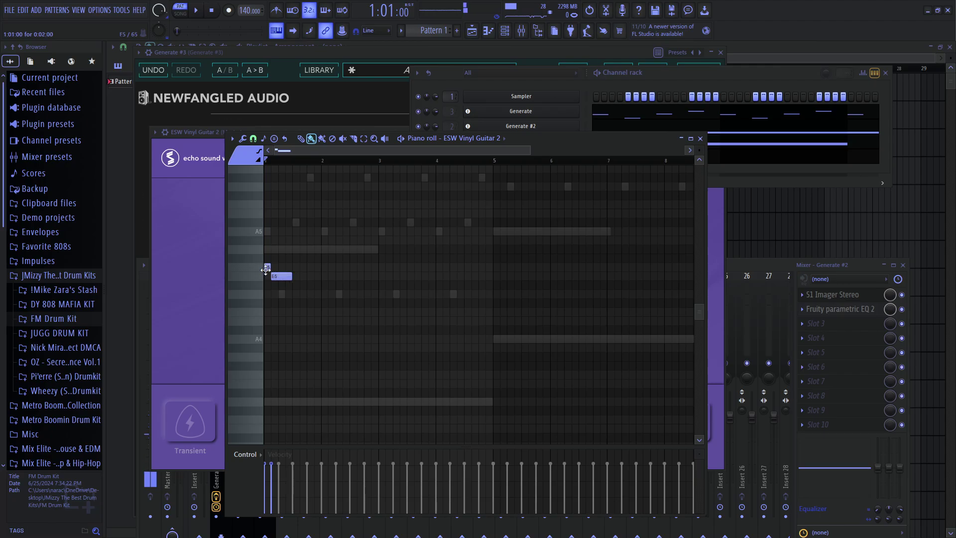
{"action": "left_click_drag", "start_coordinate": [291, 276], "coordinate": [319, 276]}
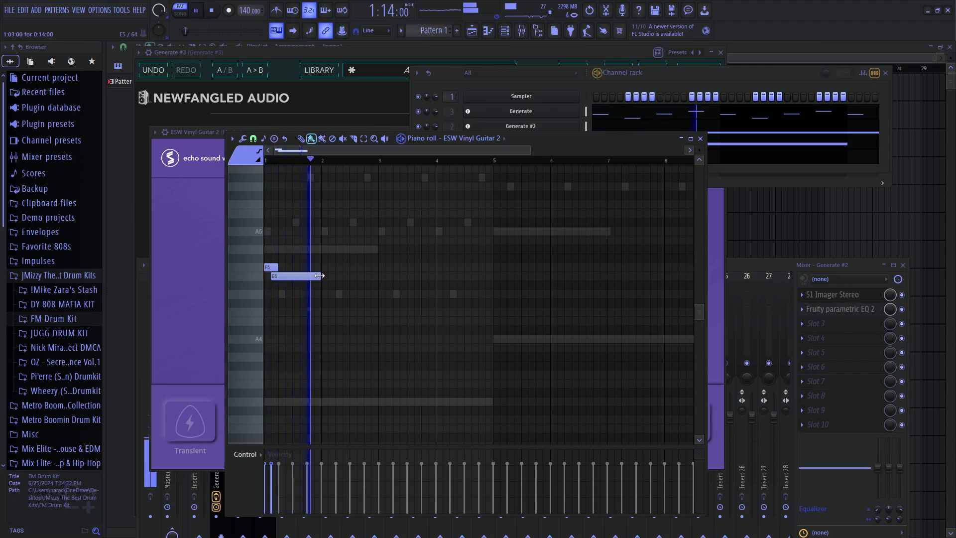
{"action": "left_click_drag", "start_coordinate": [275, 270], "coordinate": [292, 268]}
{"action": "key", "text": "space"}
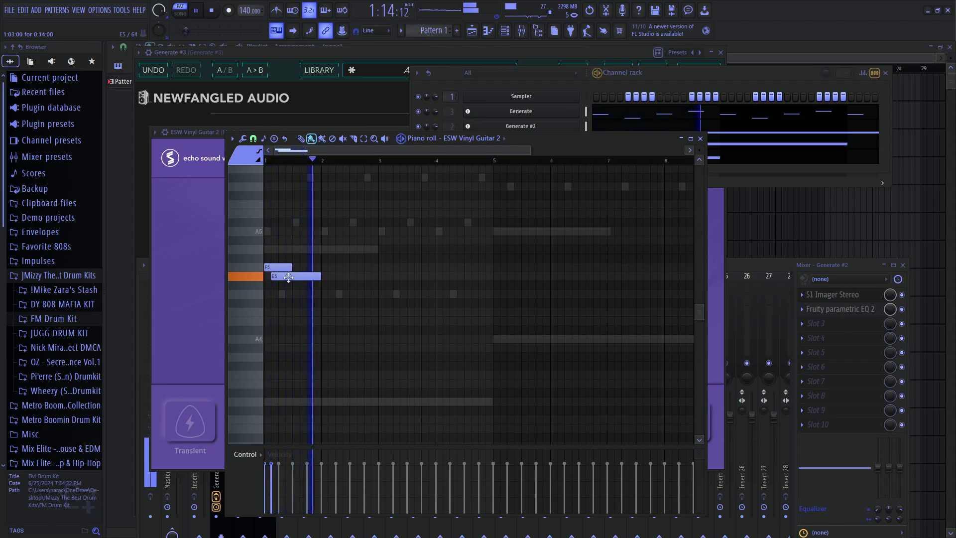
{"action": "key", "text": "space"}
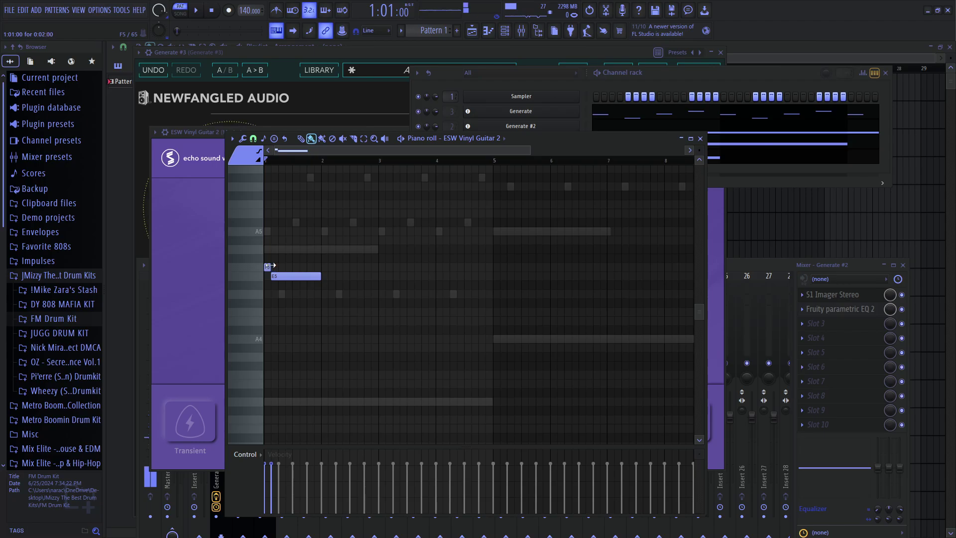
{"action": "key", "text": "space"}
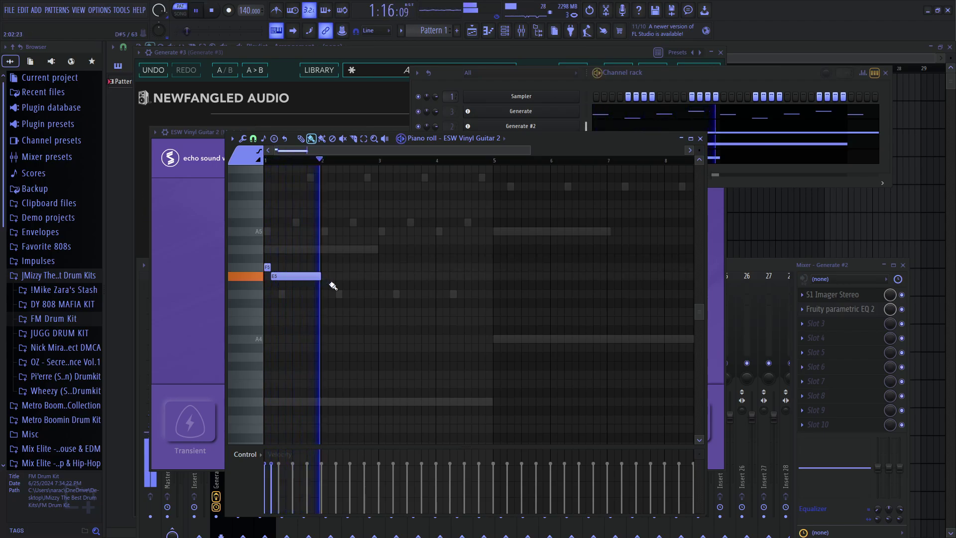
- Add a two-bar G5 guitar note at bar 3 and a three-step F5 note at bar 5
{"action": "left_click_drag", "start_coordinate": [351, 276], "coordinate": [413, 249]}
{"action": "key", "text": "space"}
{"action": "key", "text": "space"}
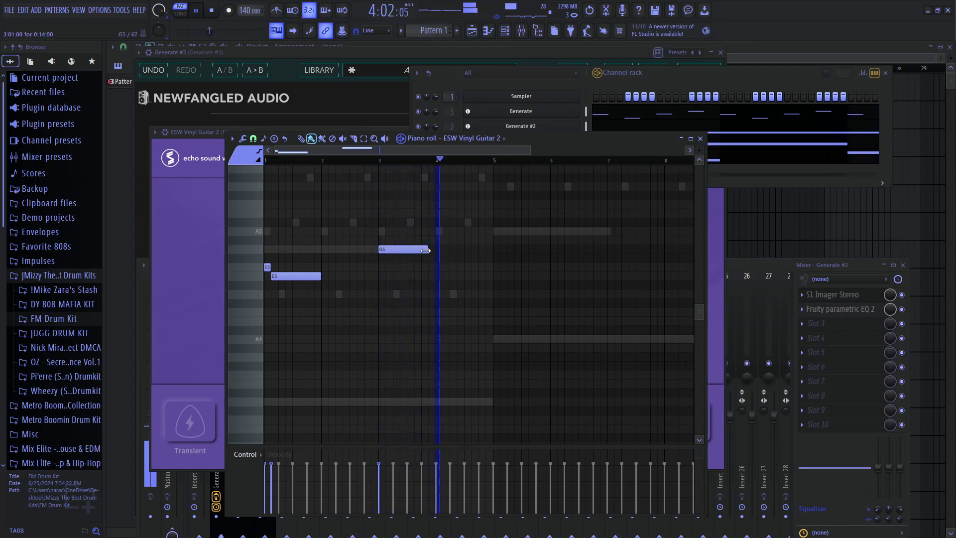
{"action": "left_click_drag", "start_coordinate": [425, 250], "coordinate": [545, 275]}
{"action": "key", "text": "space"}
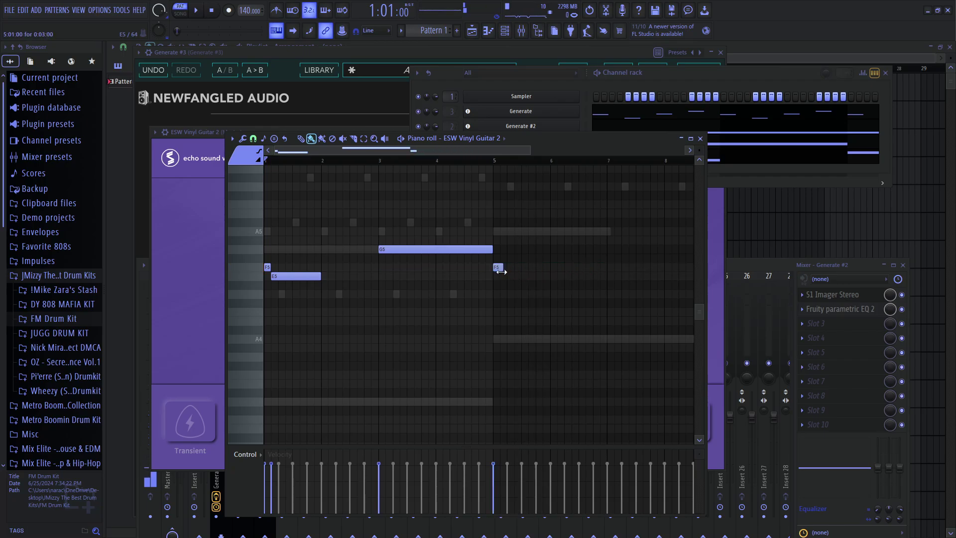
- Add a guitar E5 note at step 3 of bar 5 and a 14-step D5 note at step 5, shortening the E5 to five steps
{"action": "scroll", "coordinate": [502, 285], "scroll_direction": "up", "scroll_amount": 3}
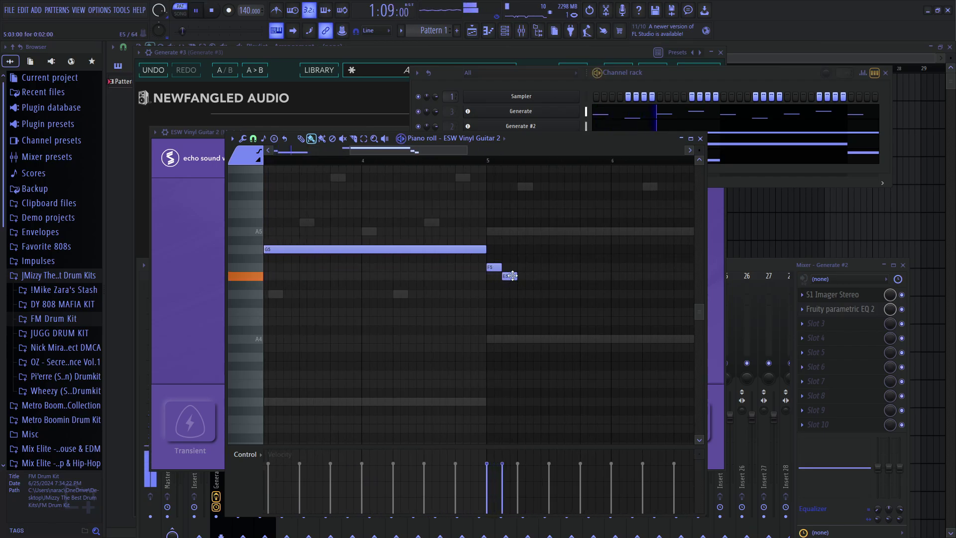
{"action": "left_click_drag", "start_coordinate": [512, 275], "coordinate": [572, 285]}
{"action": "left_click_drag", "start_coordinate": [515, 277], "coordinate": [610, 284]}
{"action": "scroll", "coordinate": [536, 284], "scroll_direction": "down", "scroll_amount": 3}
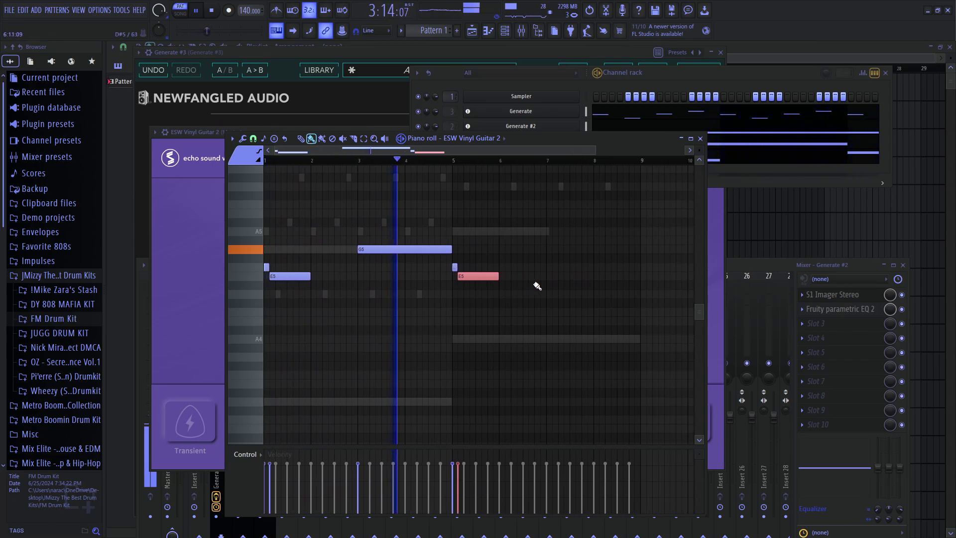
{"action": "left_click", "coordinate": [453, 294]}
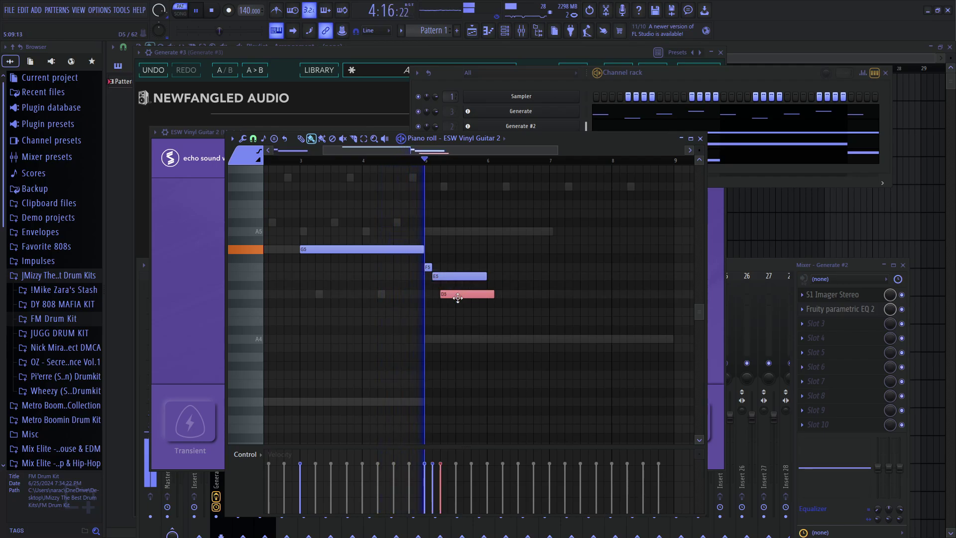
{"action": "left_click_drag", "start_coordinate": [486, 276], "coordinate": [451, 279]}
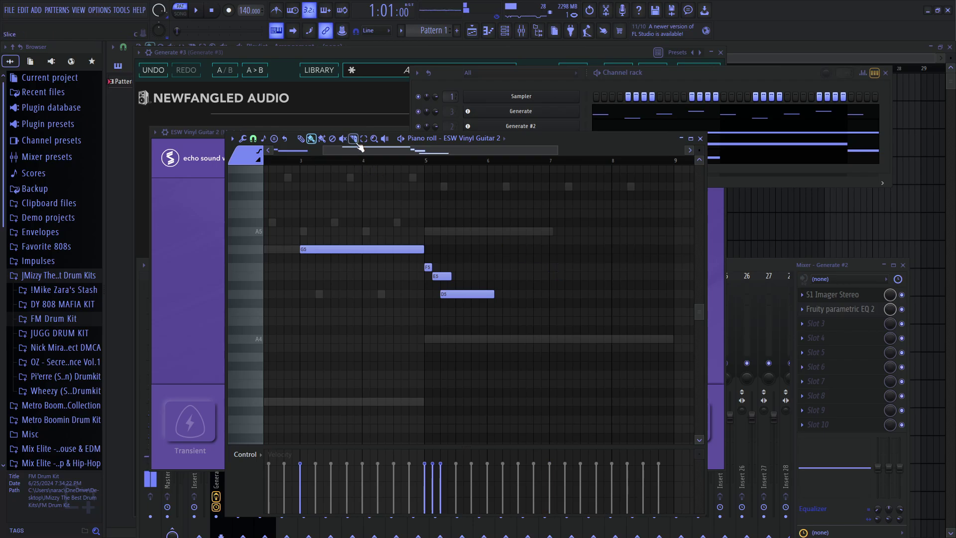
- Copy the F5, E5 and D5 guitar phrase from bar 5 to bar 7 and lengthen the first phrase's D5 note up to bar 7
{"action": "left_click_drag", "start_coordinate": [503, 304], "coordinate": [422, 260]}
{"action": "left_click_drag", "start_coordinate": [461, 296], "coordinate": [586, 300], "text": "shift"}
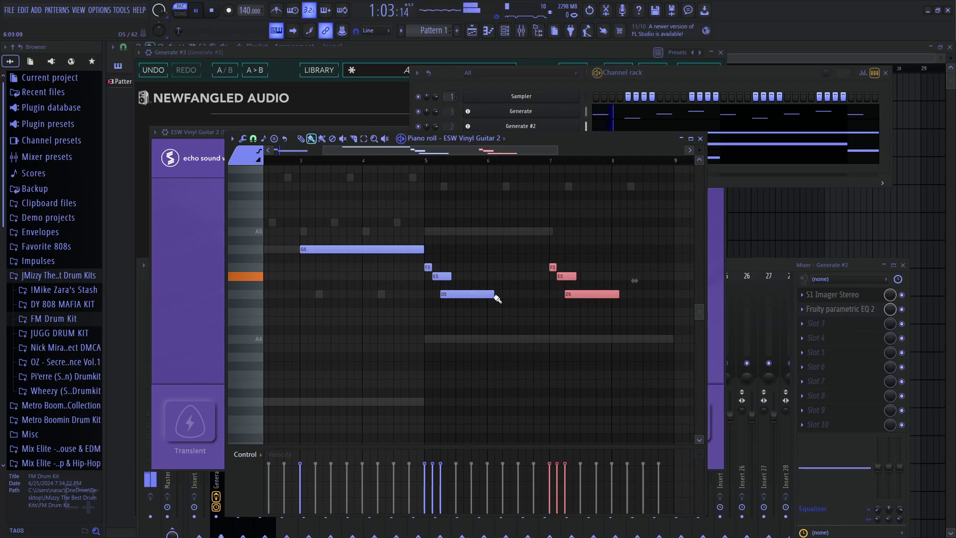
{"action": "scroll", "coordinate": [493, 298], "scroll_direction": "down", "scroll_amount": 3}
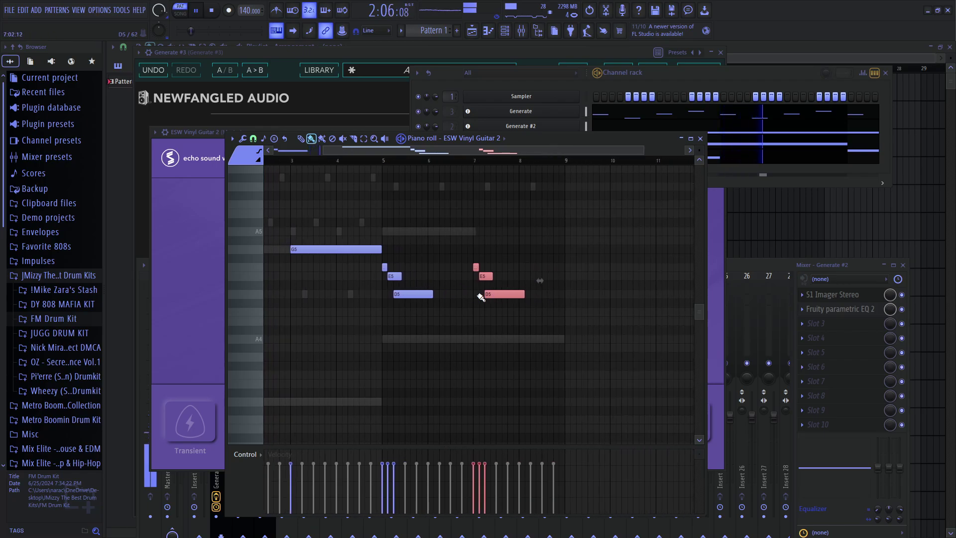
{"action": "left_click_drag", "start_coordinate": [433, 294], "coordinate": [539, 295]}
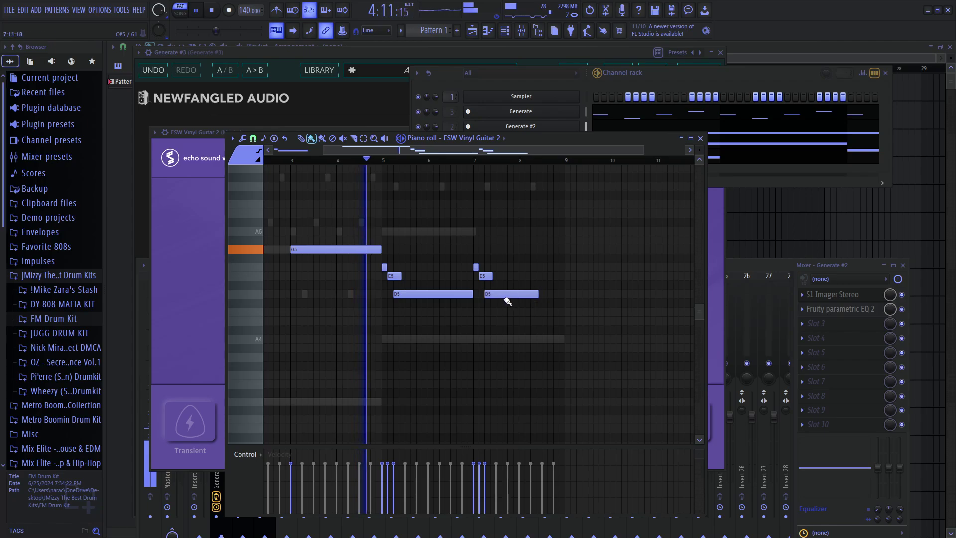
- Add a G5 guitar note about one bar long at the start of bar 8
{"action": "scroll", "coordinate": [488, 291], "scroll_direction": "up", "scroll_amount": 2}
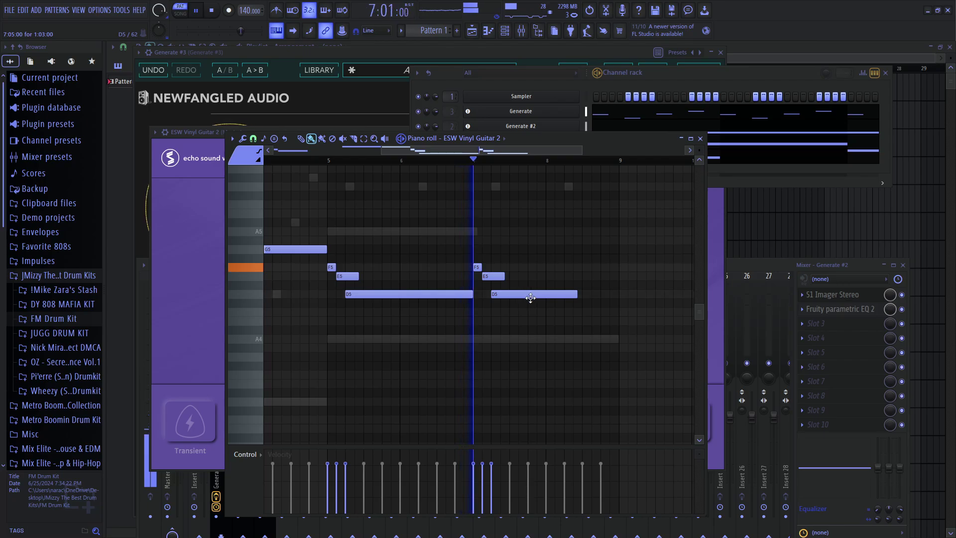
{"action": "key", "text": "space"}
{"action": "left_click_drag", "start_coordinate": [531, 298], "coordinate": [557, 248]}
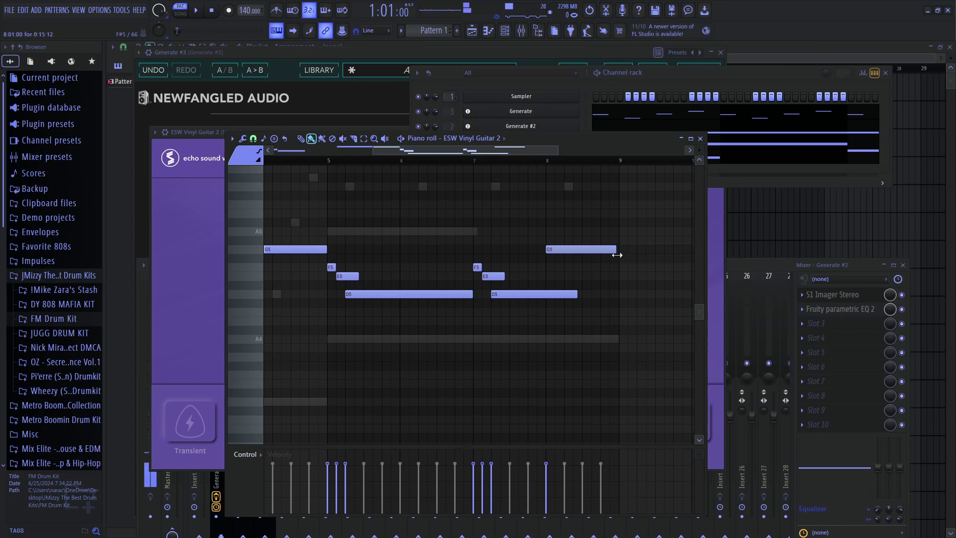
- Change the opening guitar note to a four-step A5 and lower the E5 note that follows it to D5
{"action": "scroll", "coordinate": [294, 253], "scroll_direction": "left", "scroll_amount": 6}
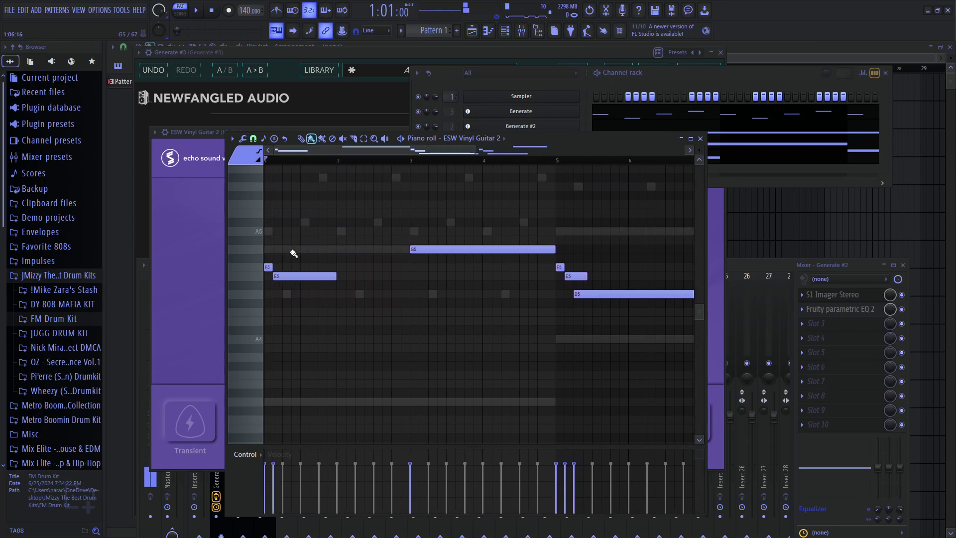
{"action": "left_click", "coordinate": [259, 231]}
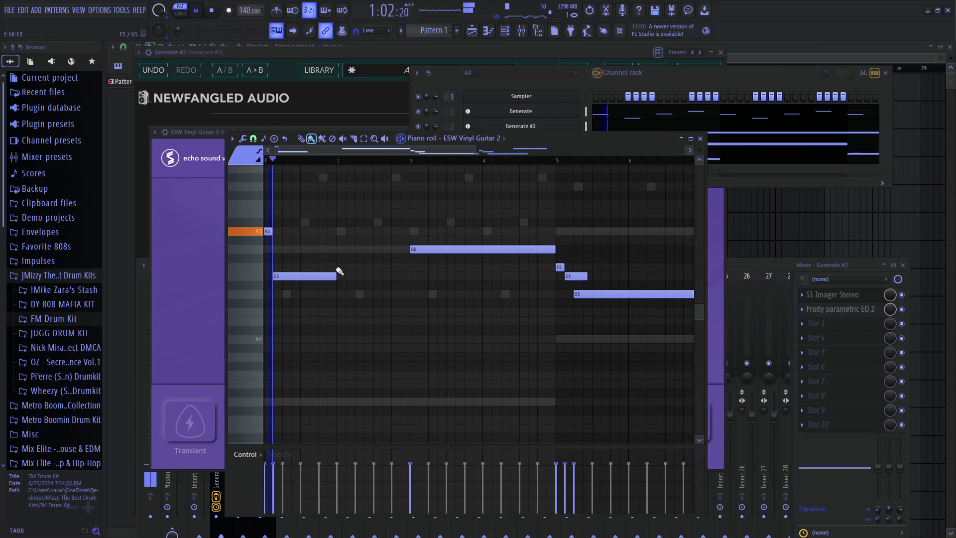
{"action": "key", "text": "space"}
{"action": "left_click_drag", "start_coordinate": [293, 275], "coordinate": [294, 296]}
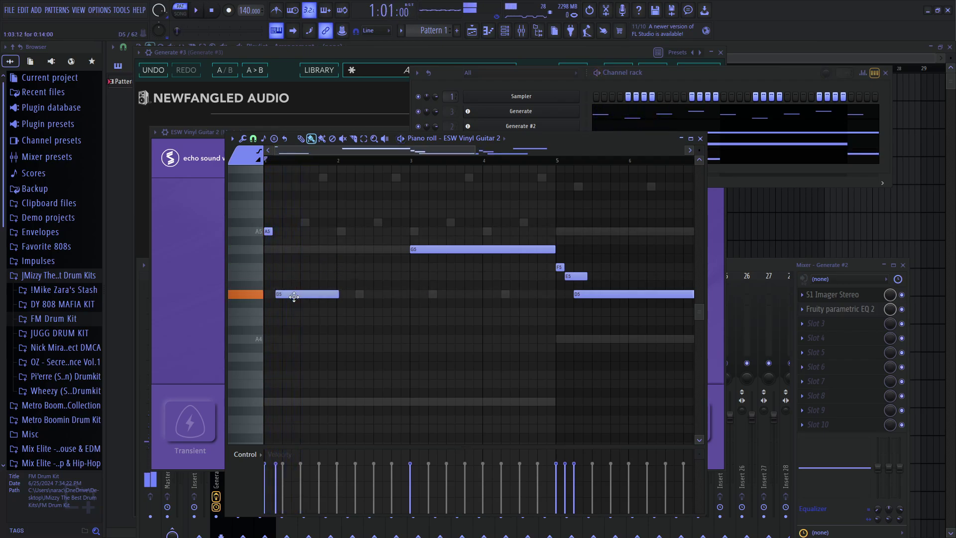
{"action": "key", "text": "space"}
{"action": "scroll", "coordinate": [313, 283], "scroll_direction": "up", "scroll_amount": 3}
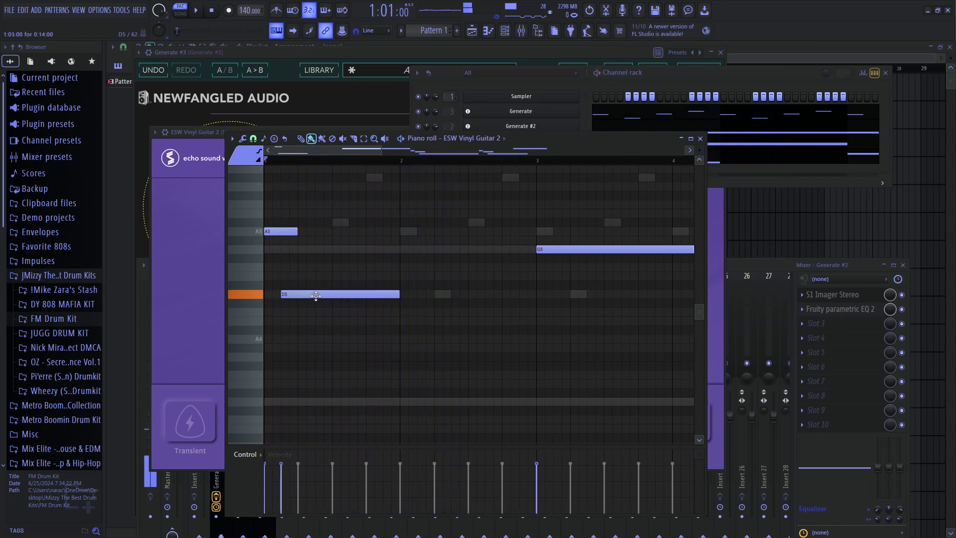
- Stretch the first D5 guitar note from step 3 of bar 1 up to bar 3
{"action": "left_click_drag", "start_coordinate": [330, 295], "coordinate": [312, 295]}
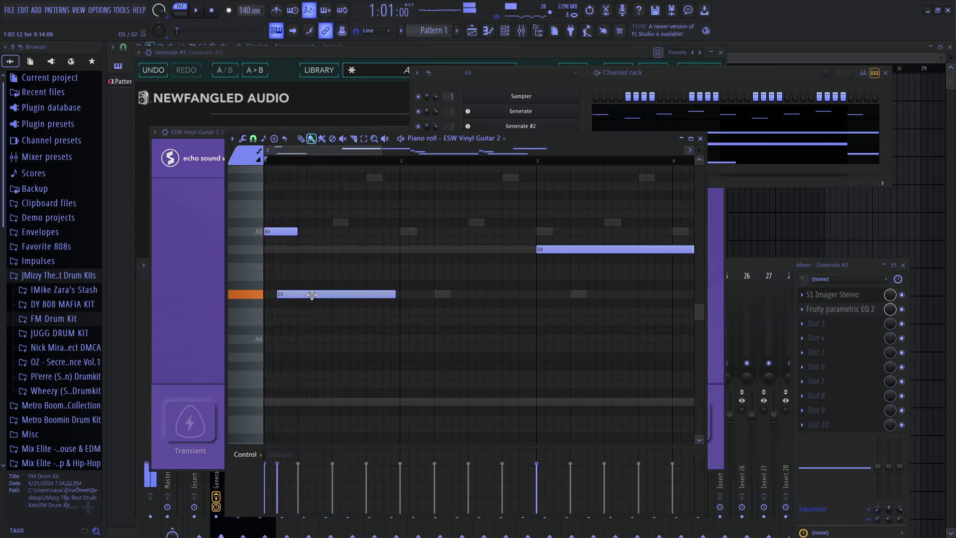
{"action": "left_click_drag", "start_coordinate": [398, 294], "coordinate": [490, 302]}
{"action": "key", "text": "space"}
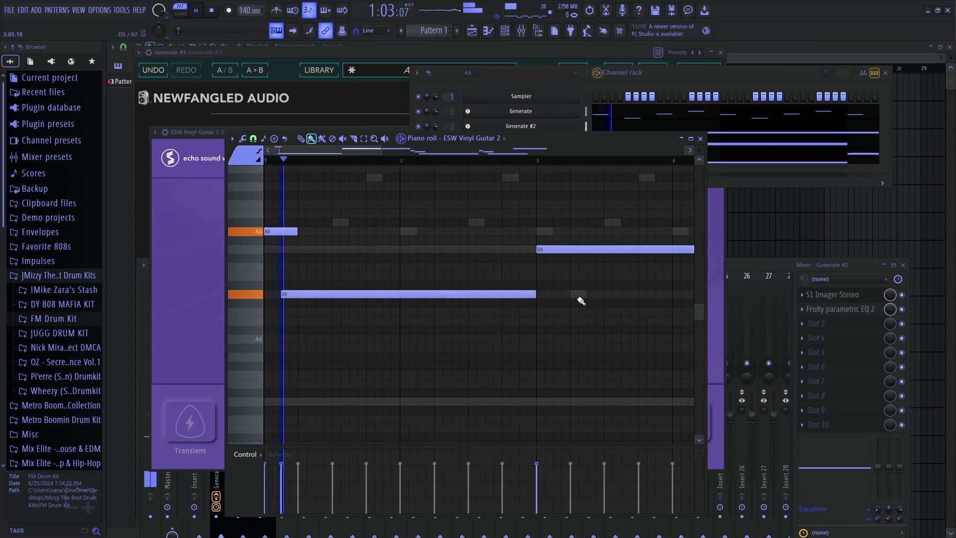
- Shorten the bar 7 D5 note to four steps and make the closing G5 note span from step 9 of bar 7 to bar 9
{"action": "scroll", "coordinate": [577, 299], "scroll_direction": "down", "scroll_amount": 4, "text": "ctrl"}
{"action": "scroll", "coordinate": [599, 279], "scroll_direction": "down", "scroll_amount": 1}
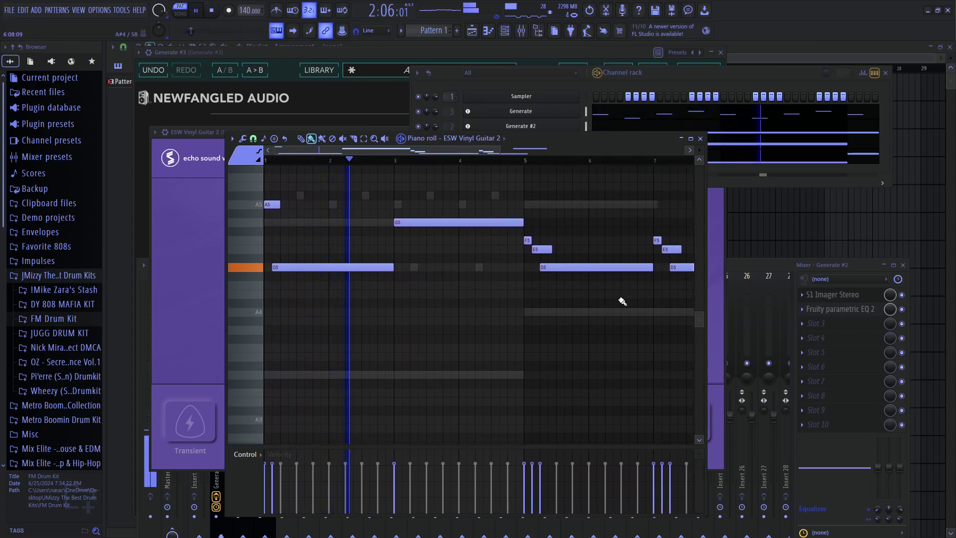
{"action": "scroll", "coordinate": [498, 308], "scroll_direction": "up", "scroll_amount": 3, "text": "ctrl"}
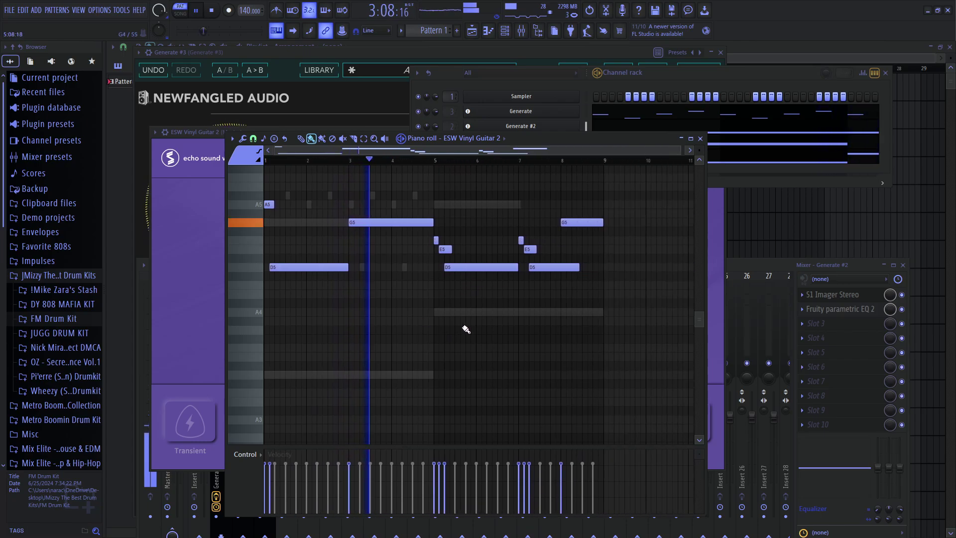
{"action": "scroll", "coordinate": [419, 223], "scroll_direction": "up", "scroll_amount": 3, "text": "ctrl"}
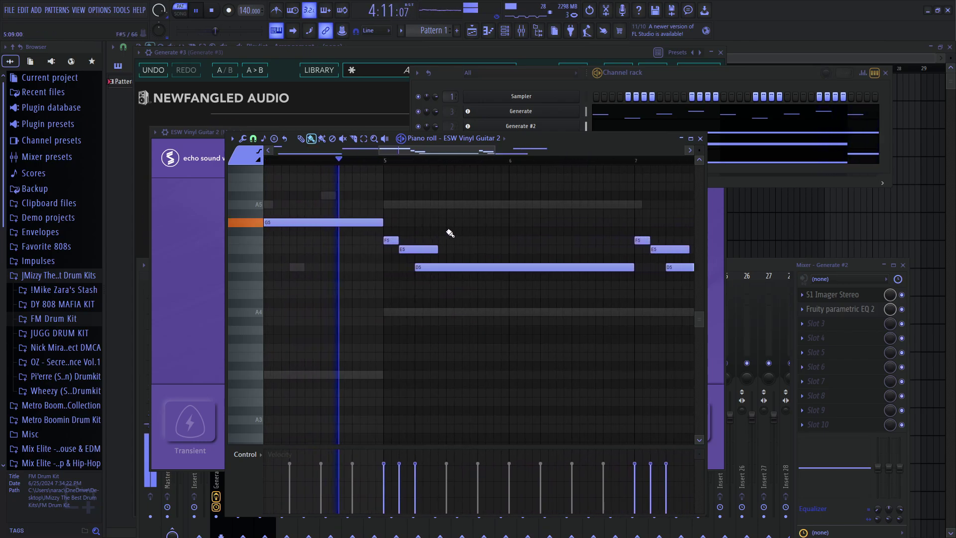
{"action": "scroll", "coordinate": [431, 250], "scroll_direction": "down", "scroll_amount": 5, "text": "ctrl"}
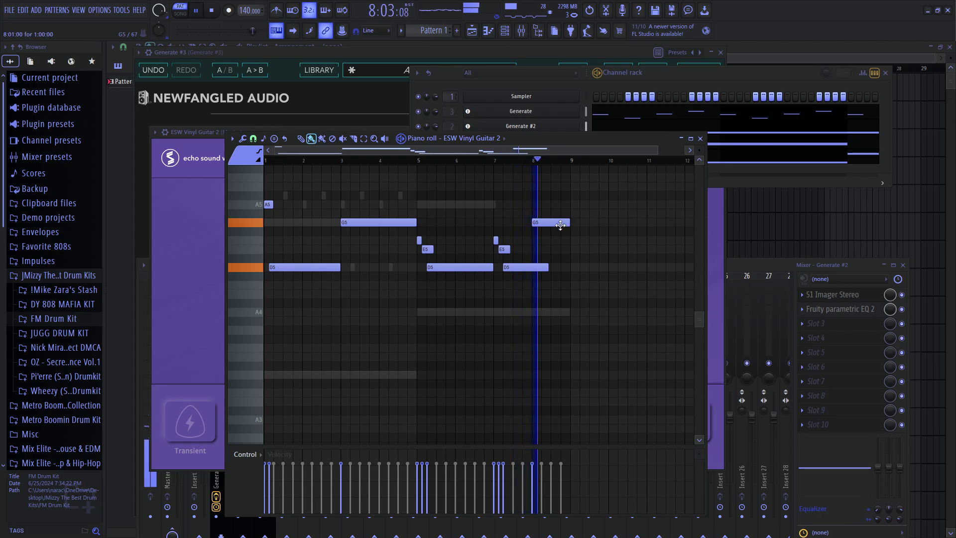
{"action": "left_click_drag", "start_coordinate": [555, 225], "coordinate": [570, 223]}
{"action": "scroll", "coordinate": [568, 248], "scroll_direction": "up", "scroll_amount": 6, "text": "ctrl"}
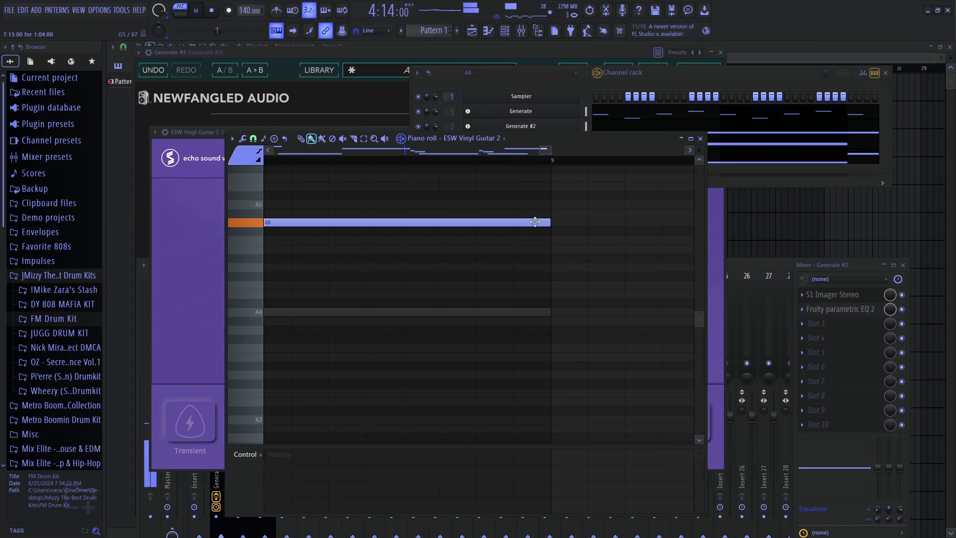
{"action": "scroll", "coordinate": [399, 261], "scroll_direction": "down", "scroll_amount": 6, "text": "ctrl"}
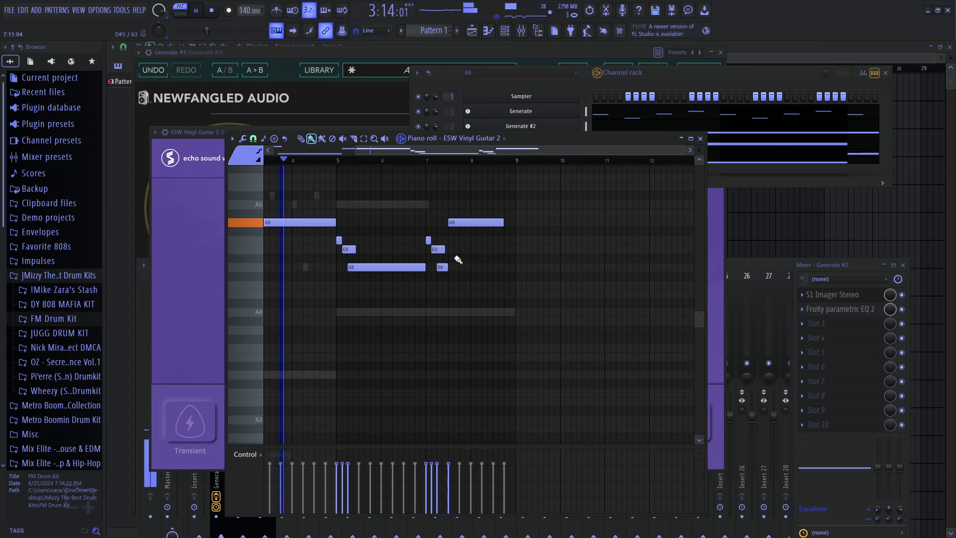
{"action": "left_click_drag", "start_coordinate": [503, 223], "coordinate": [513, 227]}
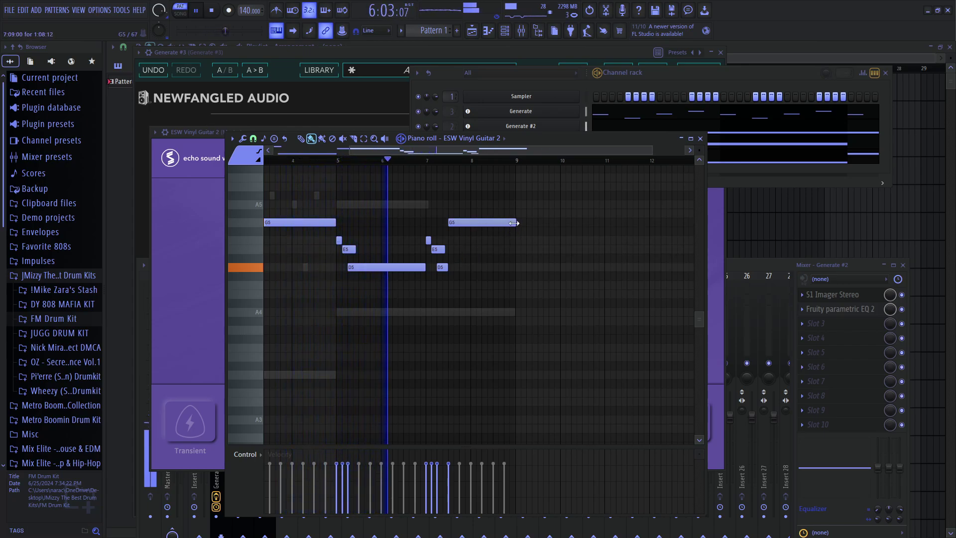
- Trim the closing G5 note and end bar 8 with two-step A5 and G5 notes from step 13, checking them from bar 7
{"action": "scroll", "coordinate": [508, 261], "scroll_direction": "up", "scroll_amount": 1}
{"action": "scroll", "coordinate": [508, 260], "scroll_direction": "up", "scroll_amount": 1}
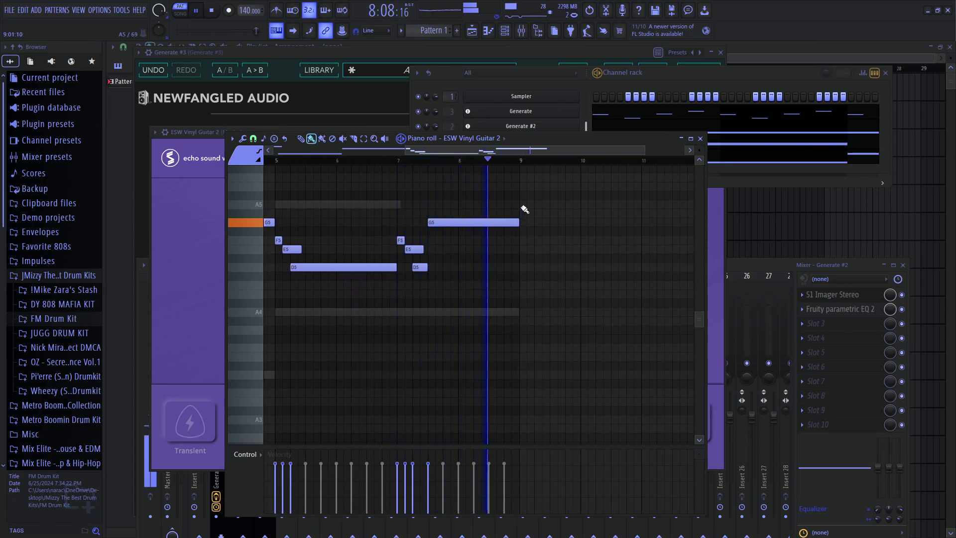
{"action": "key", "text": "space"}
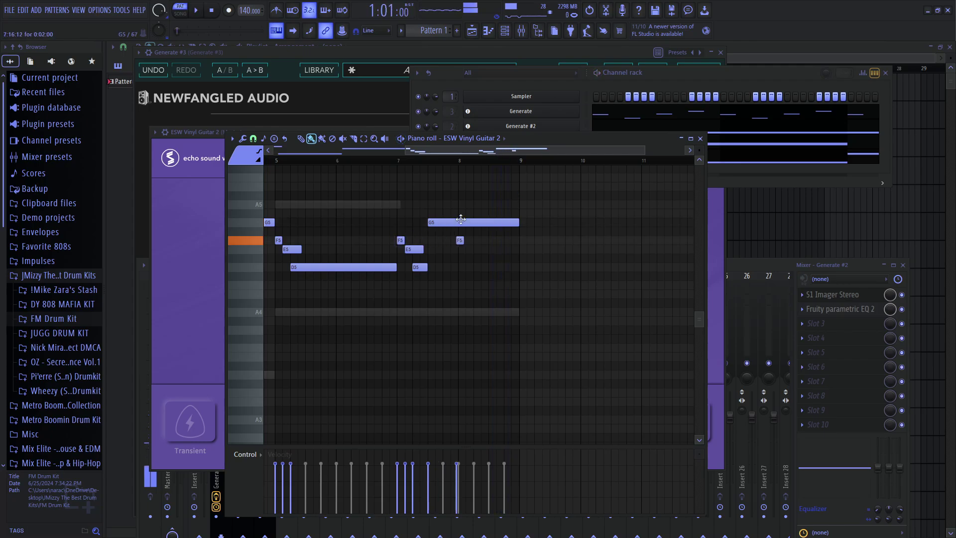
{"action": "left_click_drag", "start_coordinate": [498, 203], "coordinate": [506, 207]}
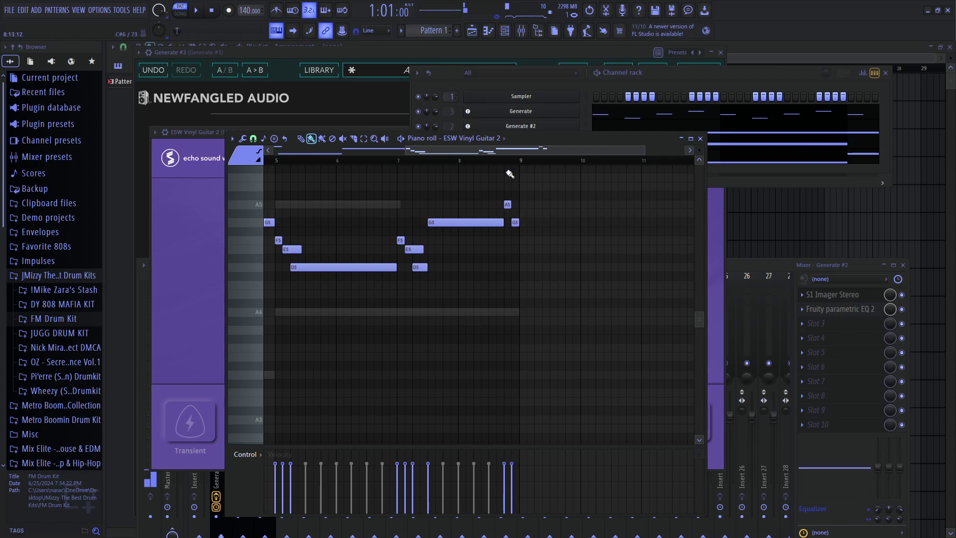
{"action": "left_click", "coordinate": [401, 166]}
{"action": "key", "text": "space"}
{"action": "scroll", "coordinate": [463, 249], "scroll_direction": "up", "scroll_amount": 2, "text": "ctrl"}
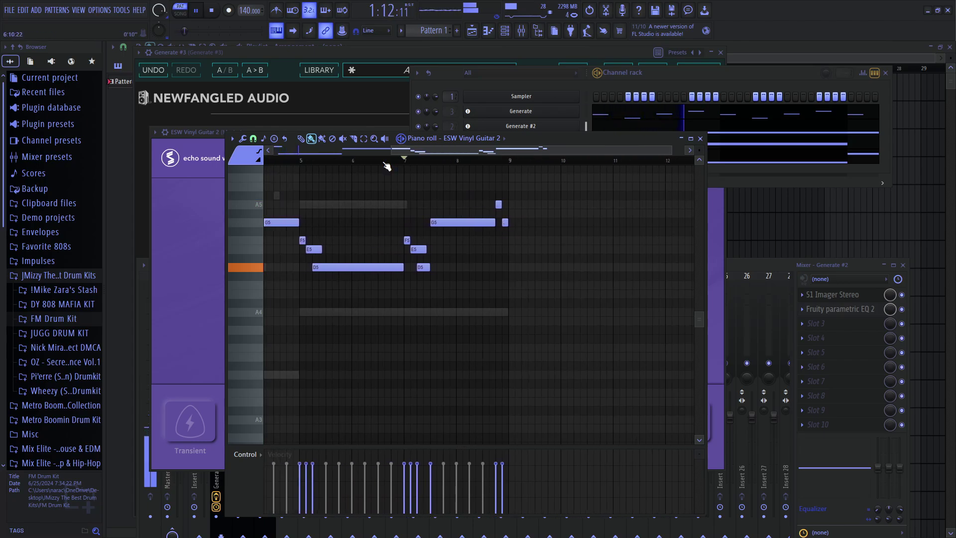
{"action": "scroll", "coordinate": [338, 264], "scroll_direction": "down", "scroll_amount": 3, "text": "ctrl"}
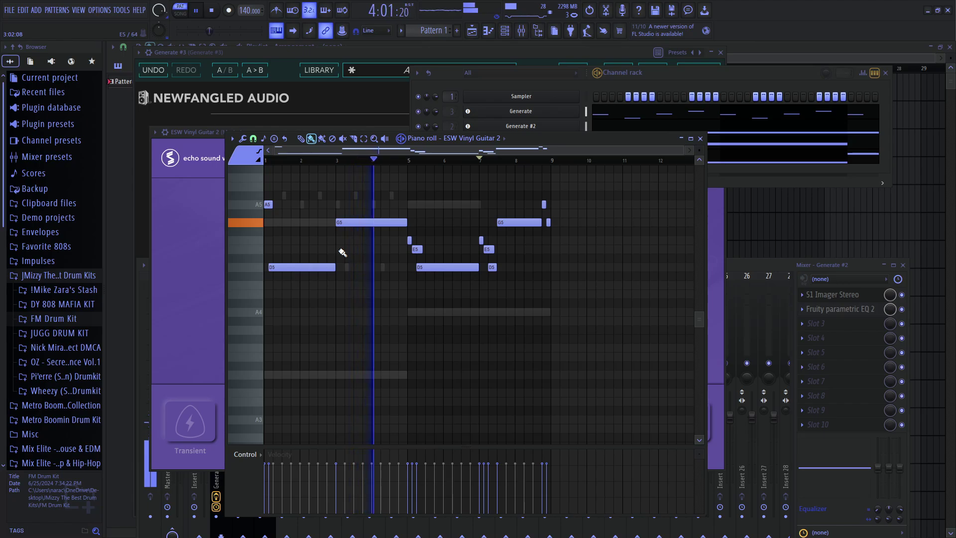
- Assign the ESW Vinyl Guitar 2 channel to its own new instrument track in the mixer
{"action": "left_click", "coordinate": [662, 83]}
{"action": "right_click", "coordinate": [526, 157]}
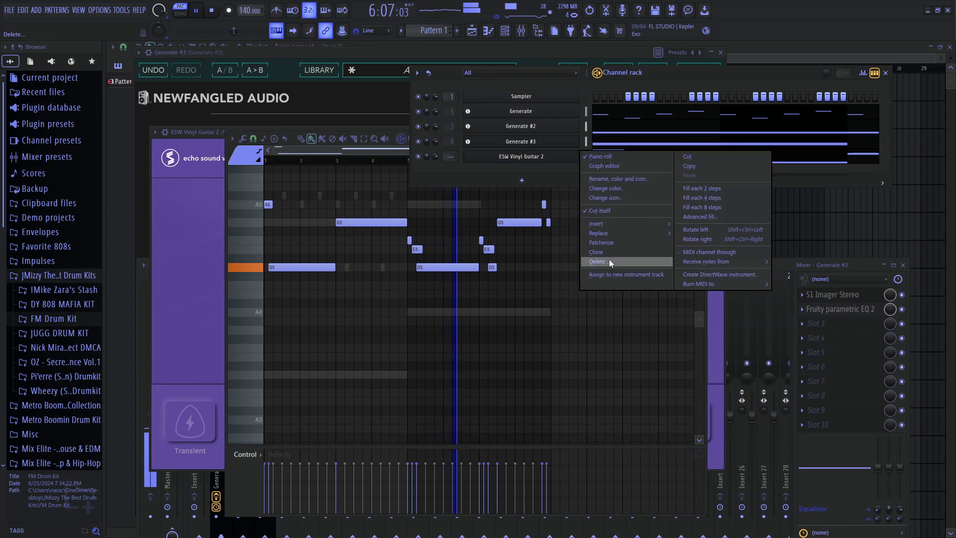
{"action": "left_click", "coordinate": [608, 271]}
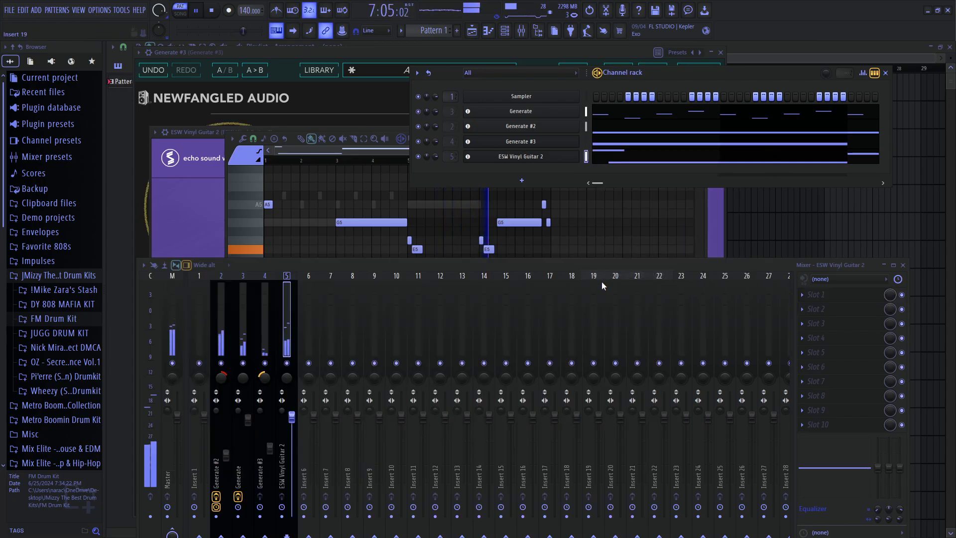
- Lower the ESW Vinyl Guitar 2 volume fader in the mixer and look through the effects available for its first slot
{"action": "left_click", "coordinate": [429, 219]}
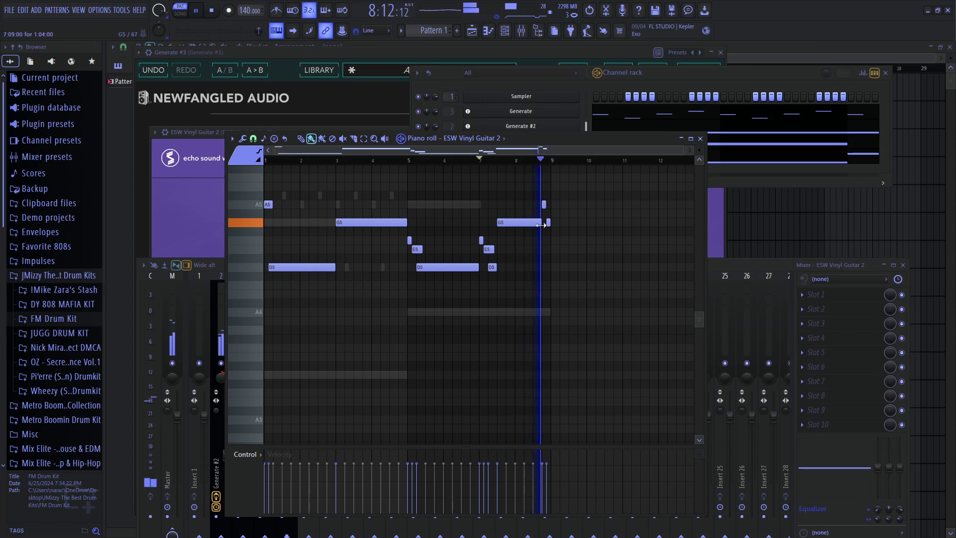
{"action": "left_click", "coordinate": [686, 71]}
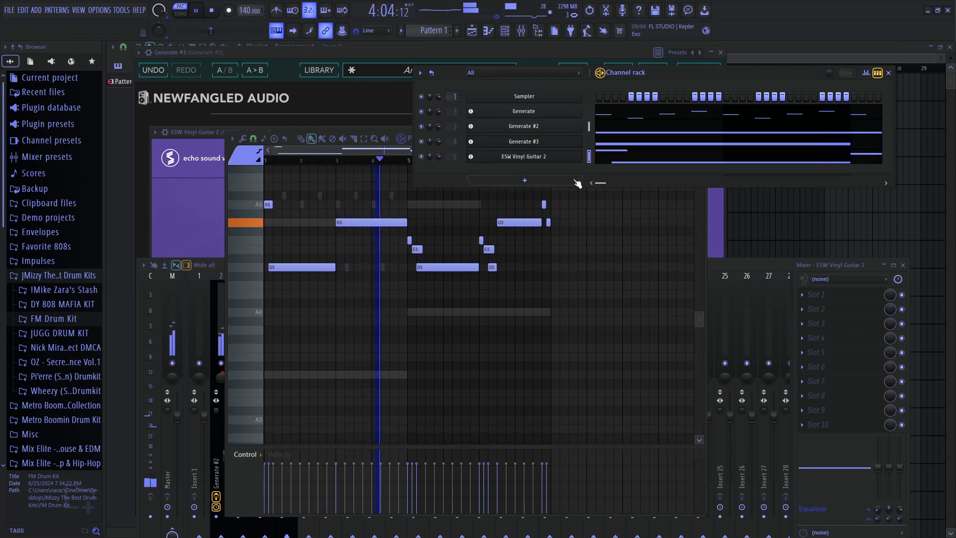
{"action": "left_click", "coordinate": [725, 260]}
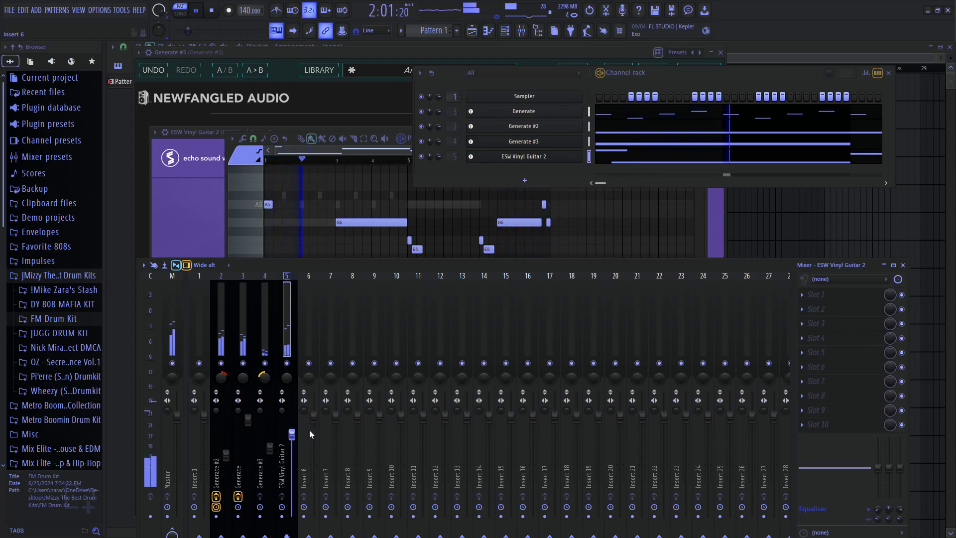
{"action": "left_click", "coordinate": [802, 296]}
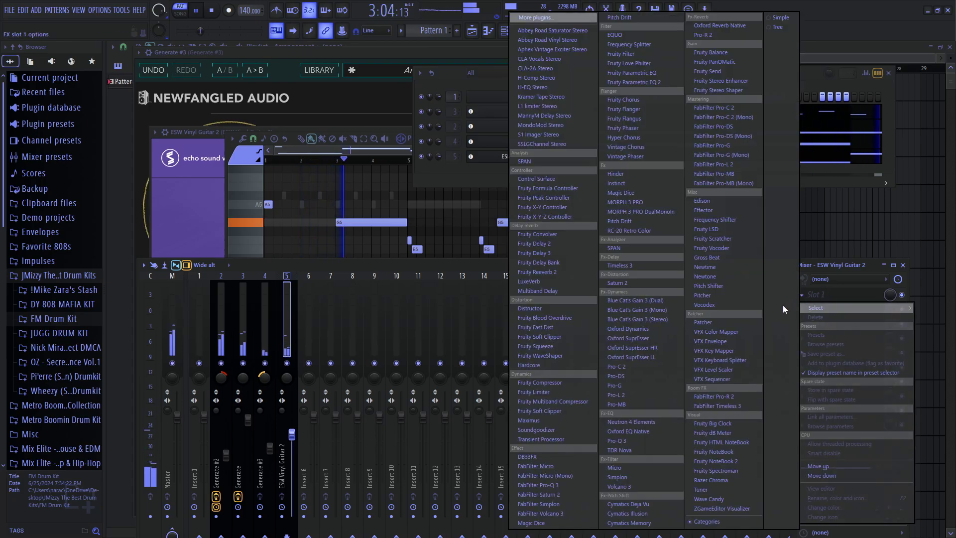
{"action": "left_click", "coordinate": [377, 265]}
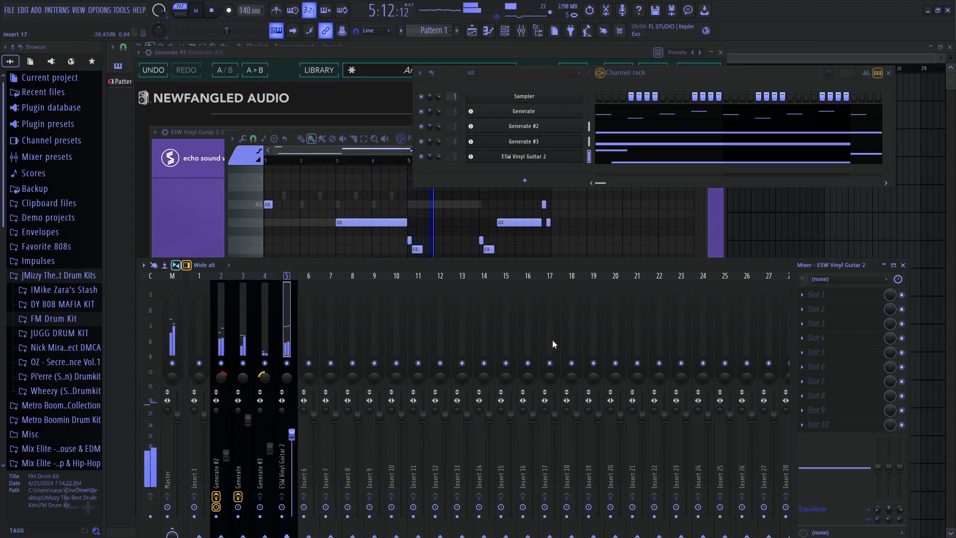
- Add a State Machine Weird Strings channel to the channel rack and replace its instrument with Xpand!2
{"action": "left_click", "coordinate": [531, 184]}
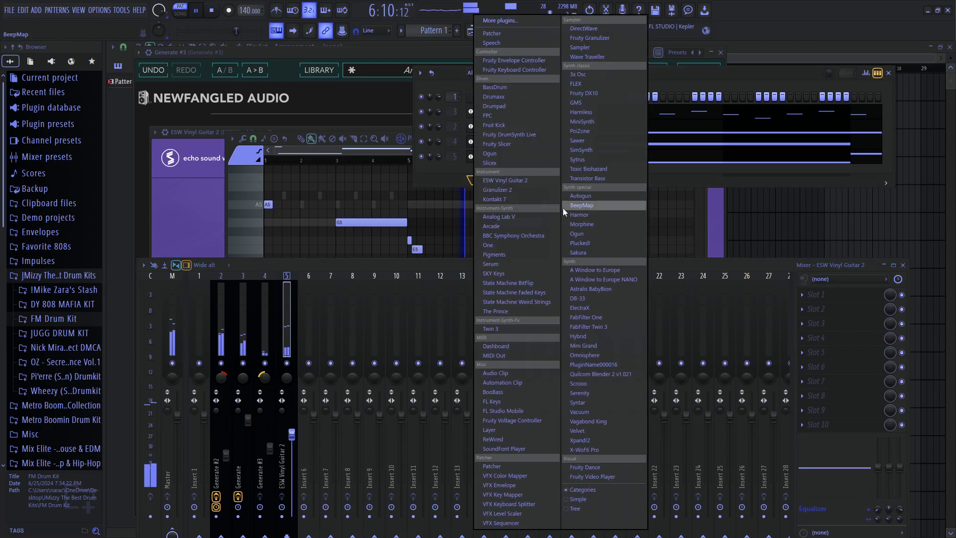
{"action": "left_click", "coordinate": [553, 303]}
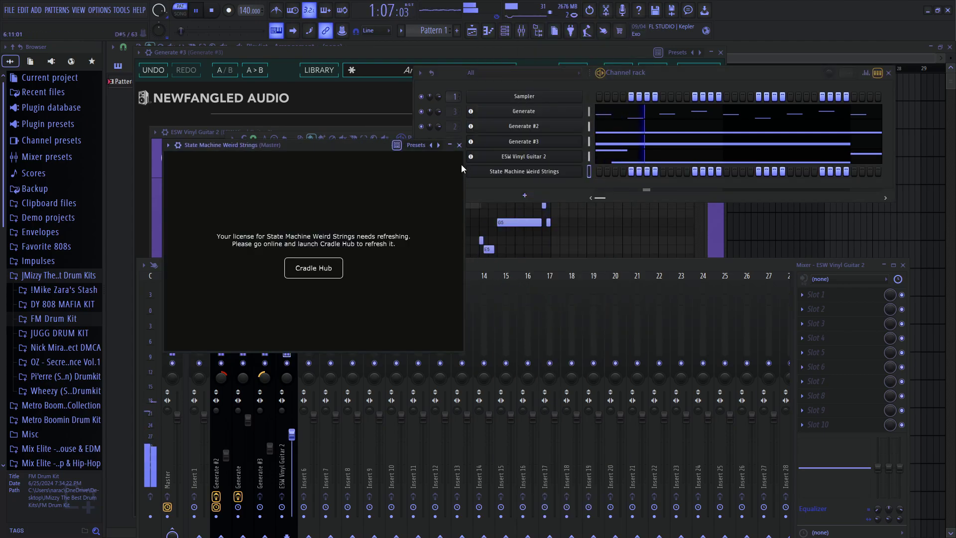
{"action": "left_click", "coordinate": [460, 144]}
{"action": "right_click", "coordinate": [580, 172]}
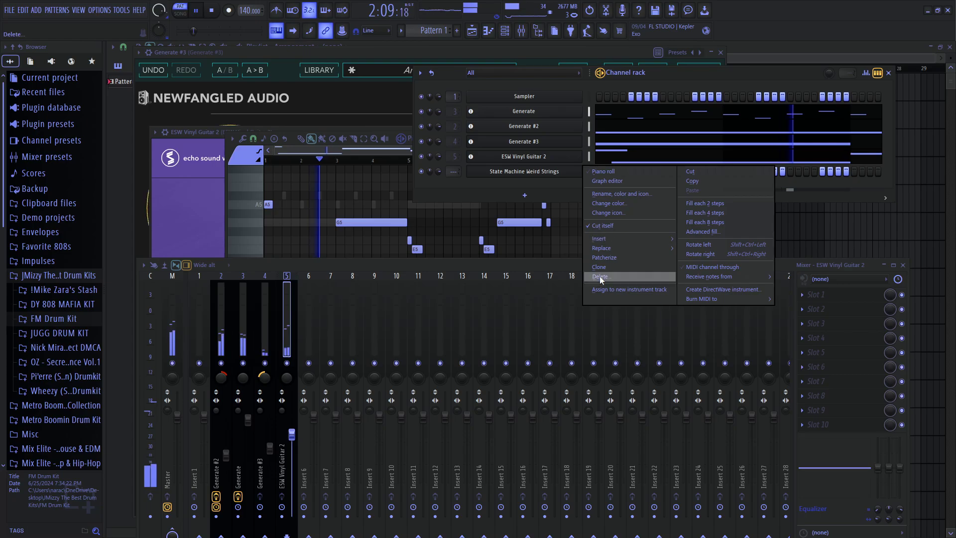
{"action": "mouse_move", "coordinate": [623, 249]}
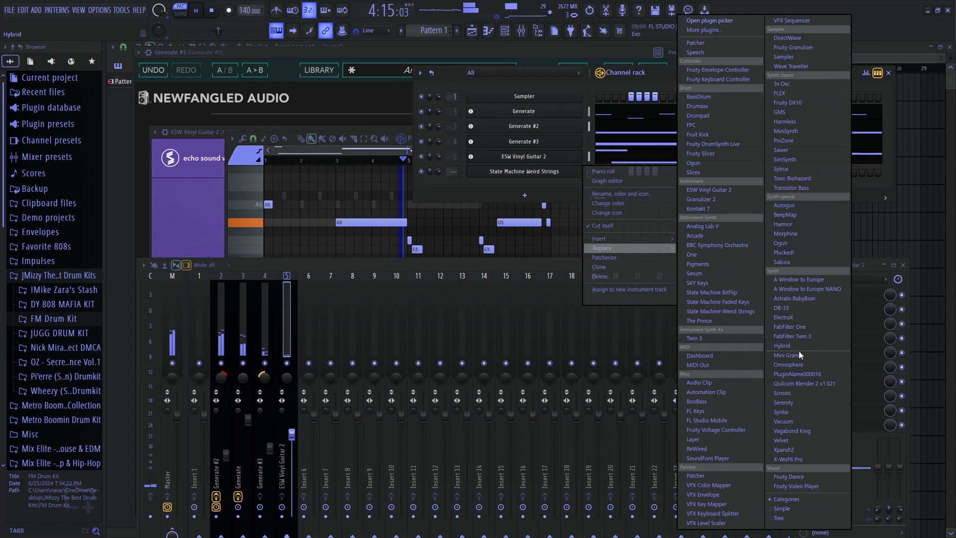
{"action": "left_click", "coordinate": [820, 448]}
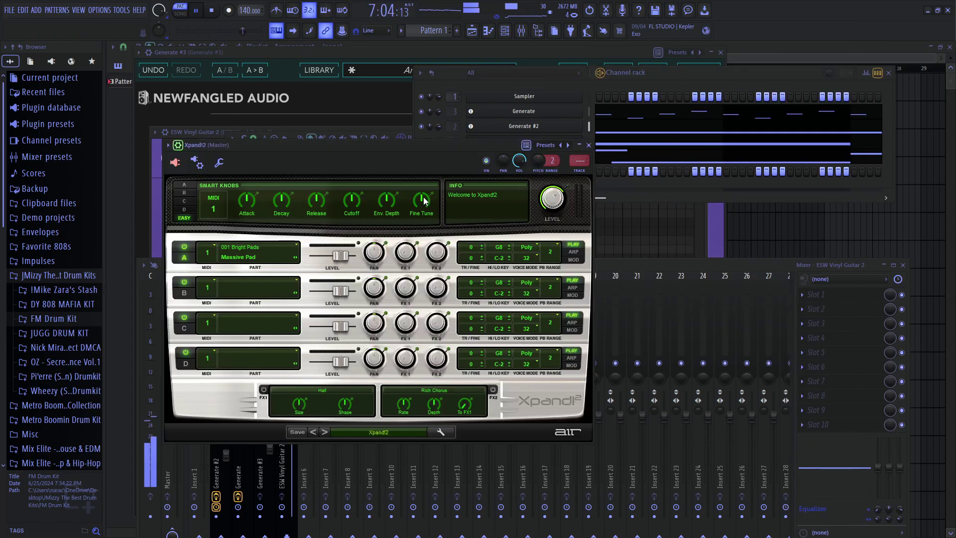
- Set part A of Xpand!2 to the Female Ooh Choir+ sound from the 015 Vocals category
{"action": "left_click", "coordinate": [260, 244]}
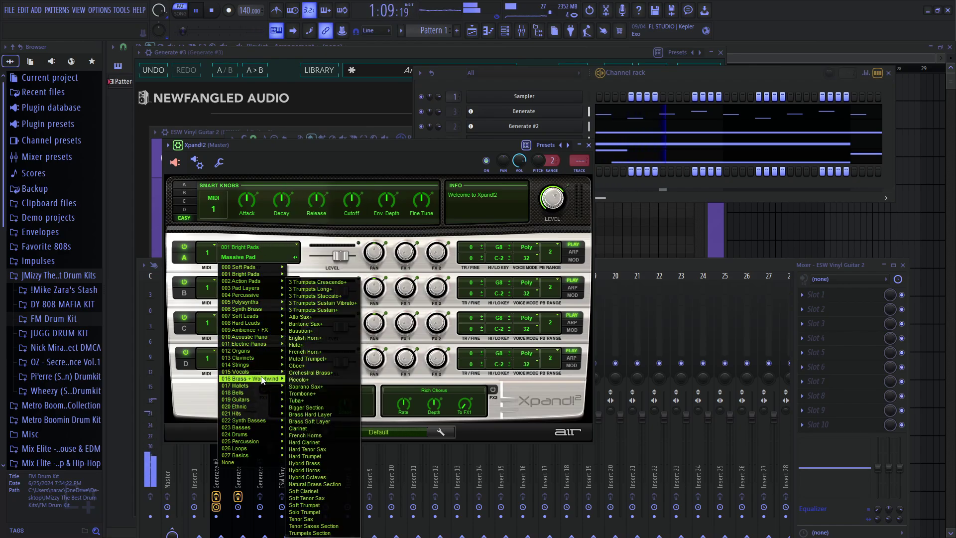
{"action": "mouse_move", "coordinate": [265, 368]}
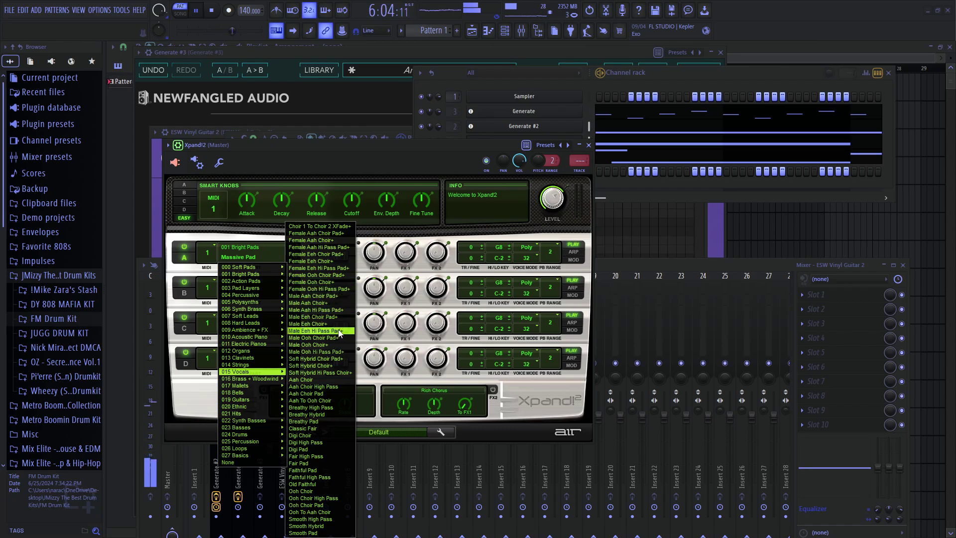
{"action": "left_click", "coordinate": [351, 282]}
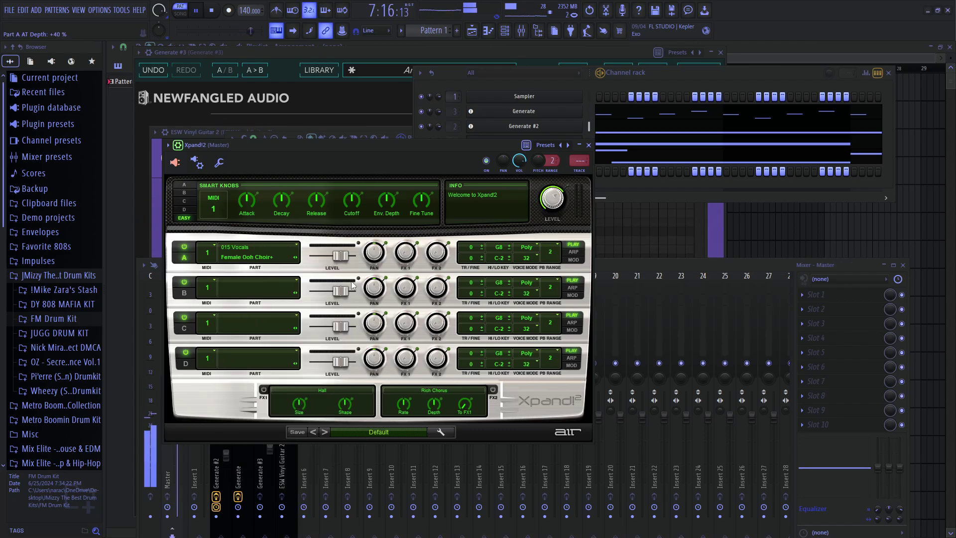
- Place an A5 note at the start of bar 1 in the Xpand!2 piano roll and lengthen it to four steps
{"action": "left_click", "coordinate": [692, 73]}
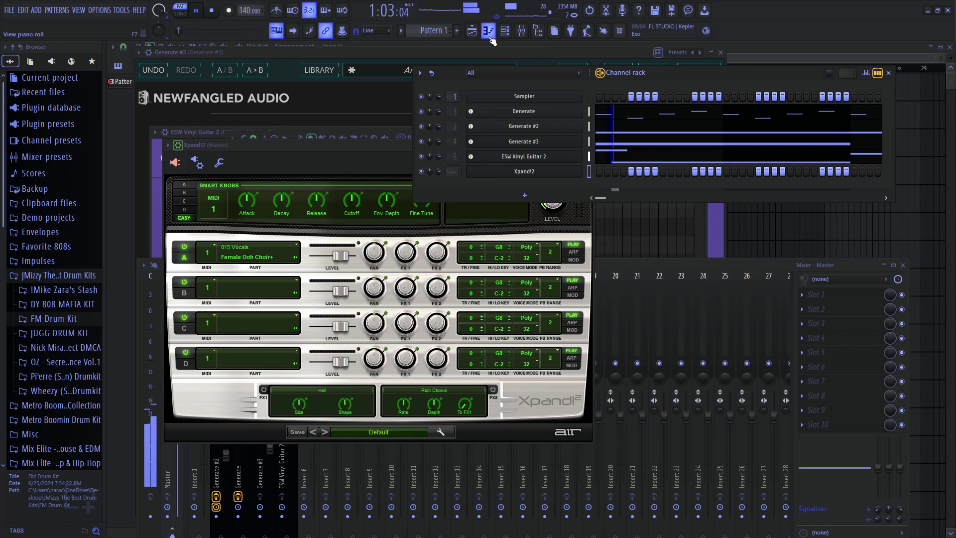
{"action": "left_click", "coordinate": [488, 31]}
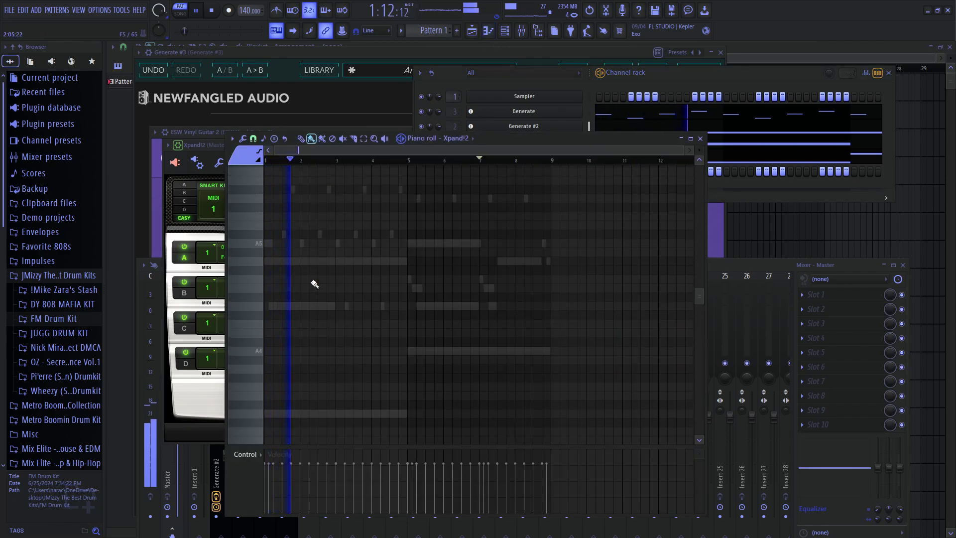
{"action": "left_click", "coordinate": [297, 285]}
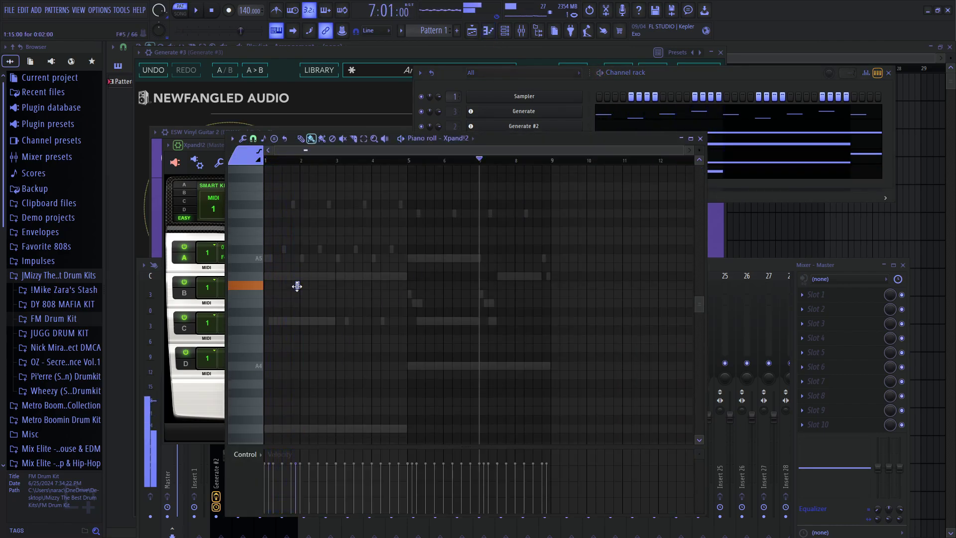
{"action": "left_click", "coordinate": [243, 254]}
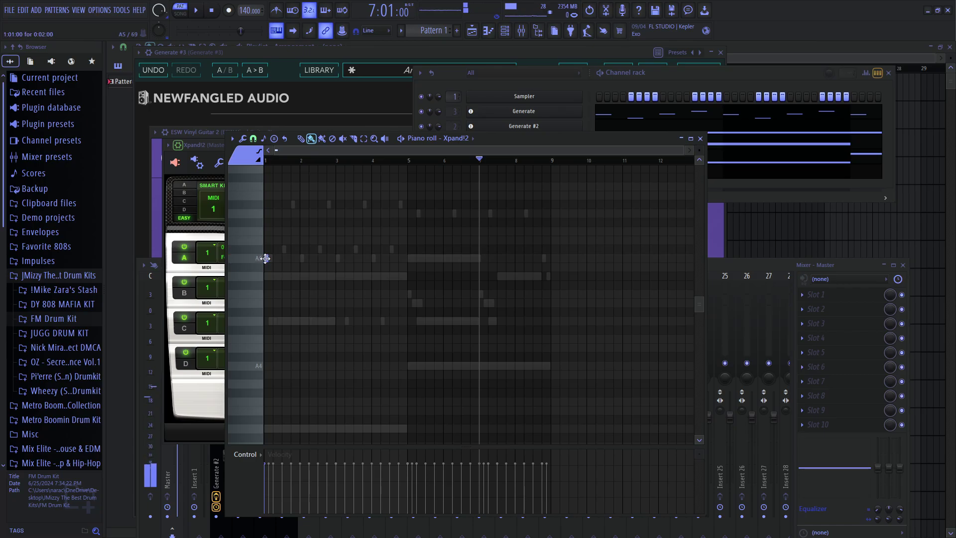
{"action": "left_click", "coordinate": [440, 161]}
{"action": "key", "text": "space"}
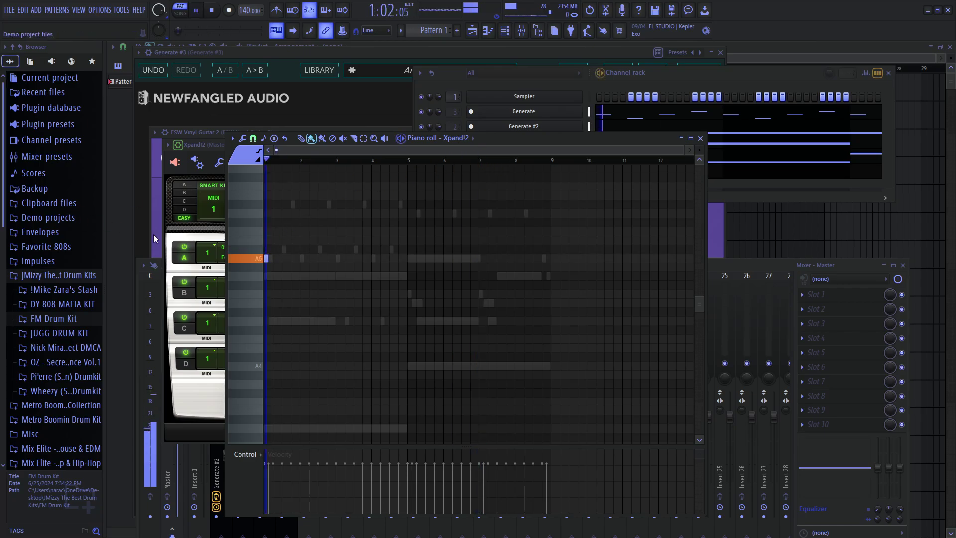
{"action": "scroll", "coordinate": [277, 285], "scroll_direction": "up", "scroll_amount": 1}
{"action": "scroll", "coordinate": [317, 160], "scroll_direction": "up", "scroll_amount": 1}
{"action": "key", "text": "space"}
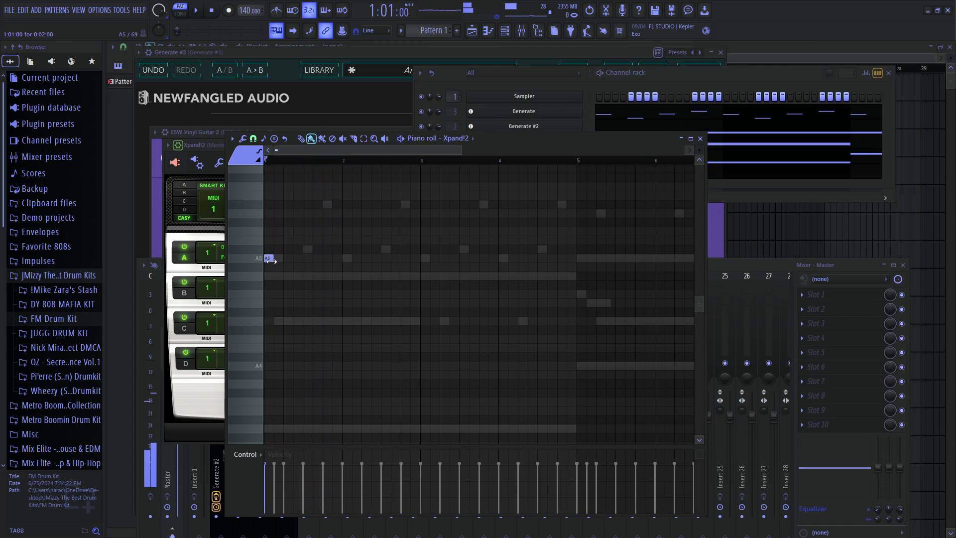
{"action": "key", "text": "space"}
- Repeat the four-step A5 note at the start of bars 2, 3 and 4, checking it in playback
{"action": "left_click", "coordinate": [351, 258]}
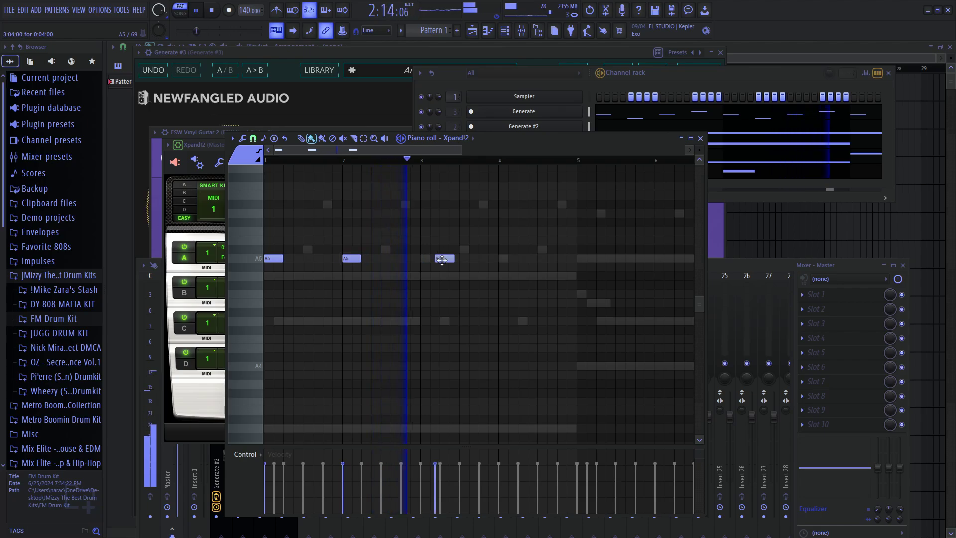
{"action": "left_click", "coordinate": [427, 258]}
{"action": "key", "text": "space"}
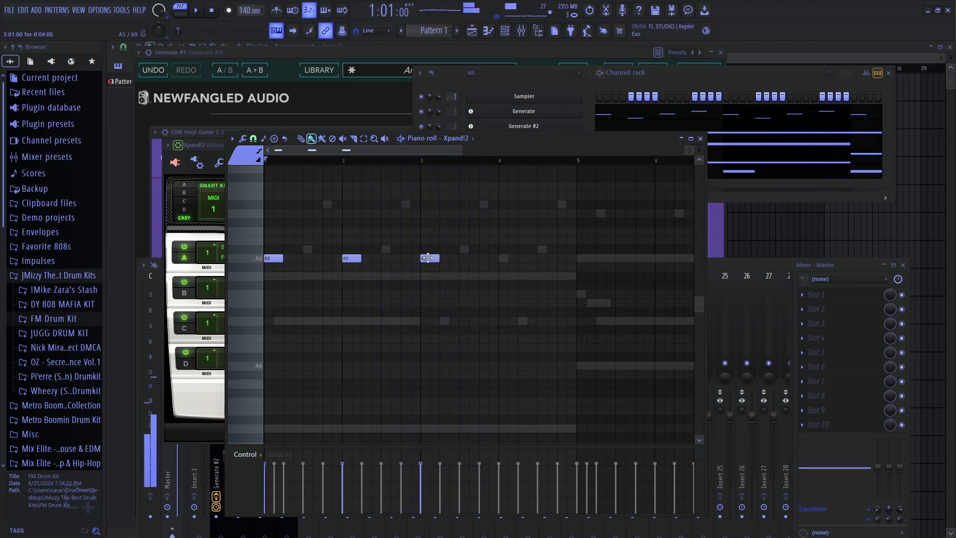
{"action": "left_click", "coordinate": [507, 259]}
- Add four-step E5 notes at the start of bars 5, 6 and 7 and a D5 at bar 8, and play the pattern
{"action": "scroll", "coordinate": [507, 266], "scroll_direction": "down", "scroll_amount": 1}
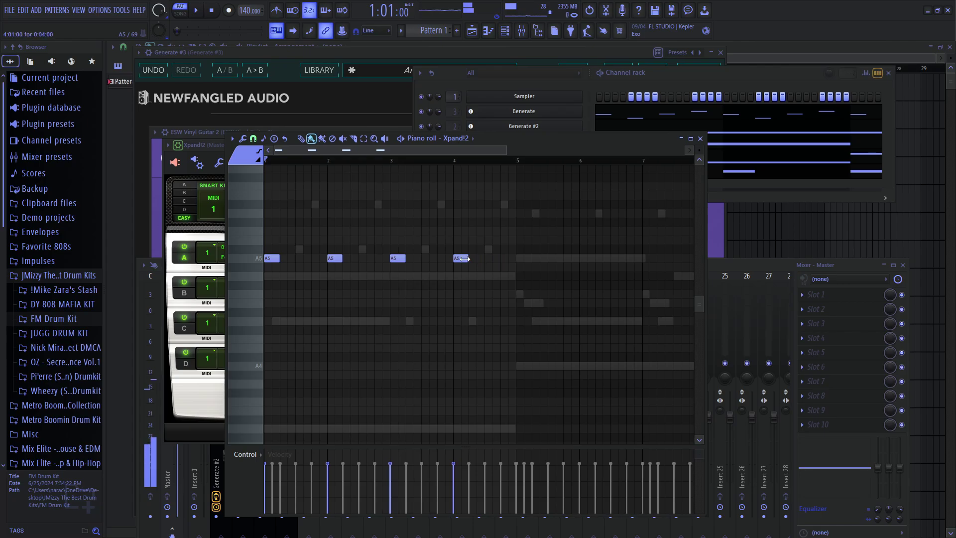
{"action": "left_click_drag", "start_coordinate": [531, 262], "coordinate": [523, 306]}
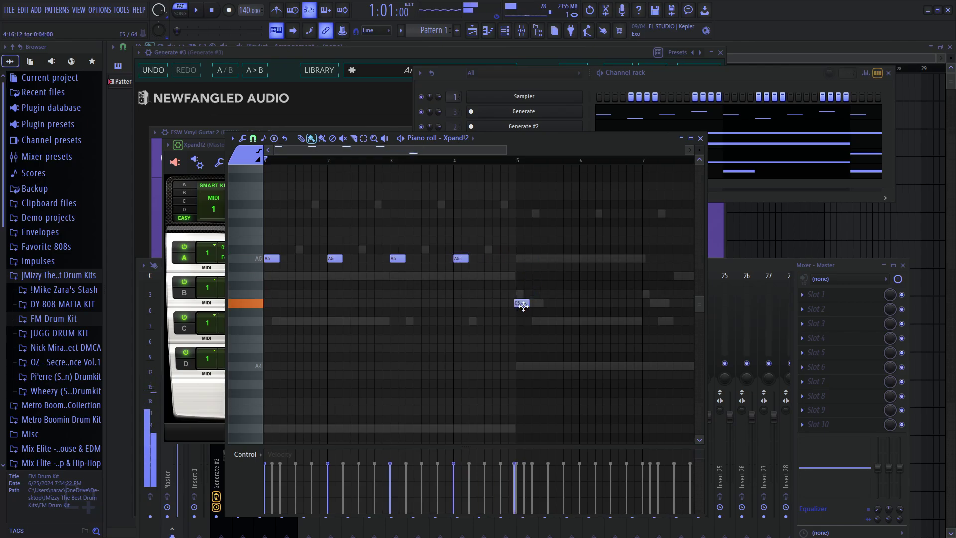
{"action": "scroll", "coordinate": [543, 313], "scroll_direction": "down", "scroll_amount": 1}
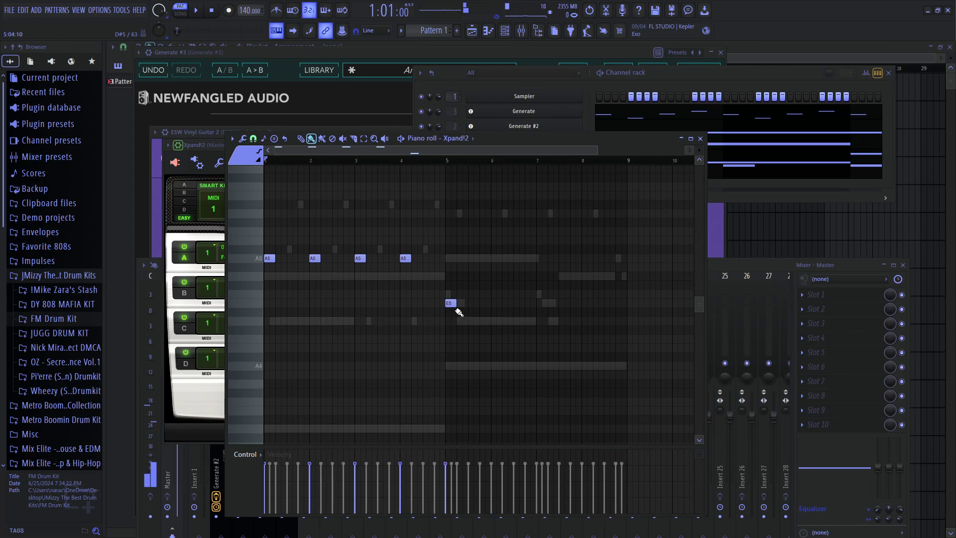
{"action": "left_click", "coordinate": [493, 303]}
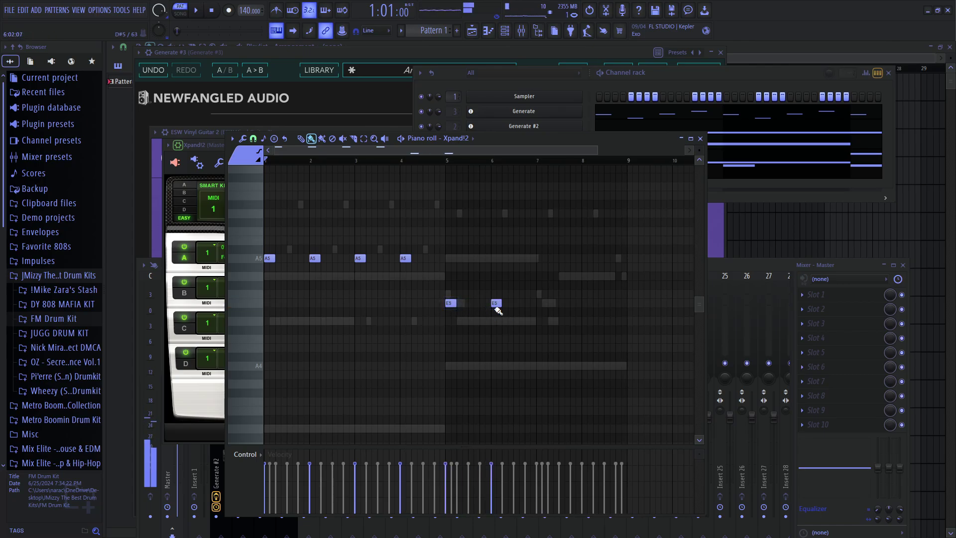
{"action": "left_click", "coordinate": [538, 303]}
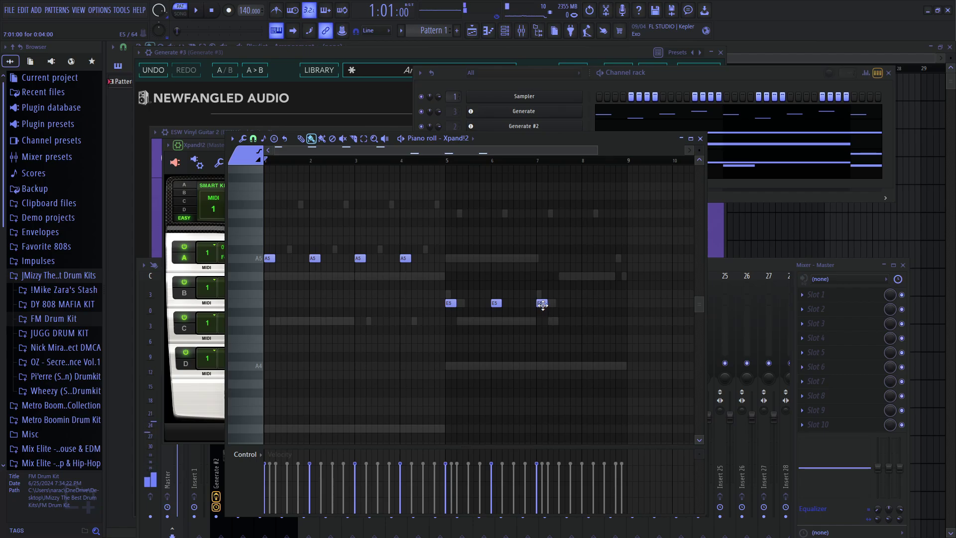
{"action": "left_click", "coordinate": [588, 322]}
{"action": "key", "text": "space"}
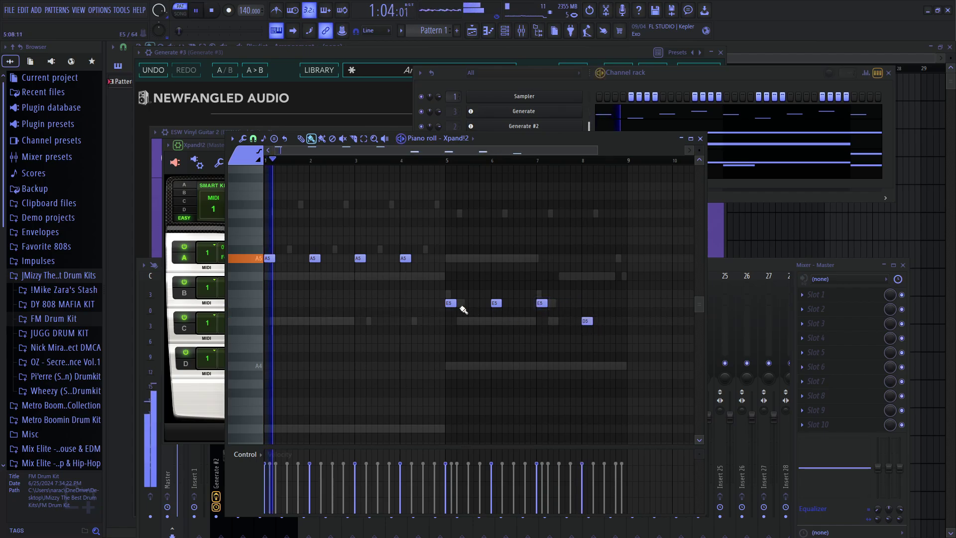
{"action": "scroll", "coordinate": [320, 271], "scroll_direction": "down", "scroll_amount": 1}
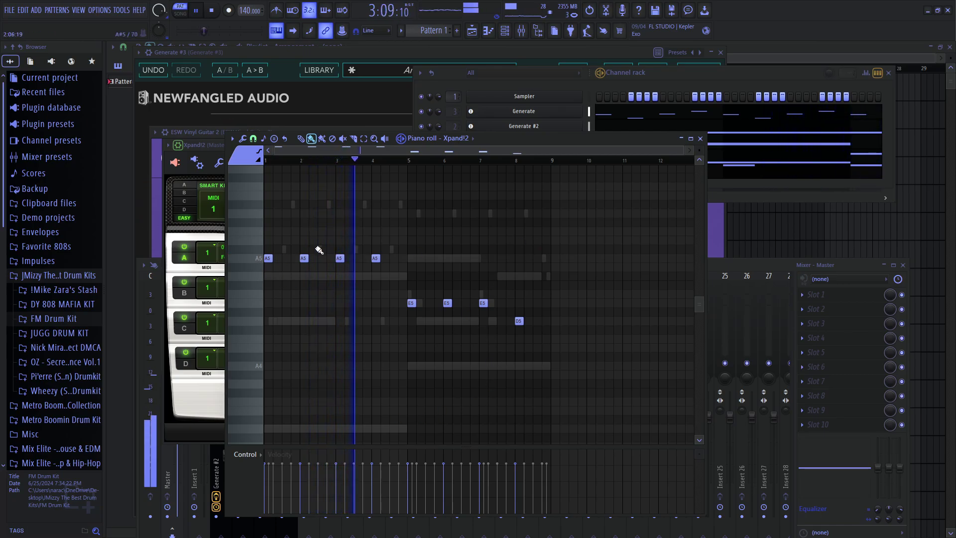
- Assign the Xpand!2 channel to its own new instrument track in the mixer and lower that track's volume fader
{"action": "left_click", "coordinate": [706, 72]}
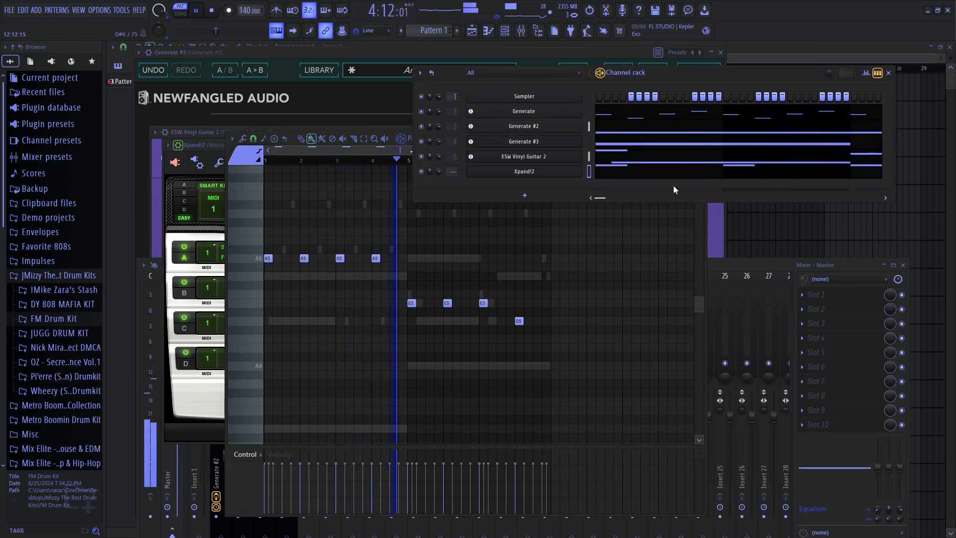
{"action": "right_click", "coordinate": [524, 172]}
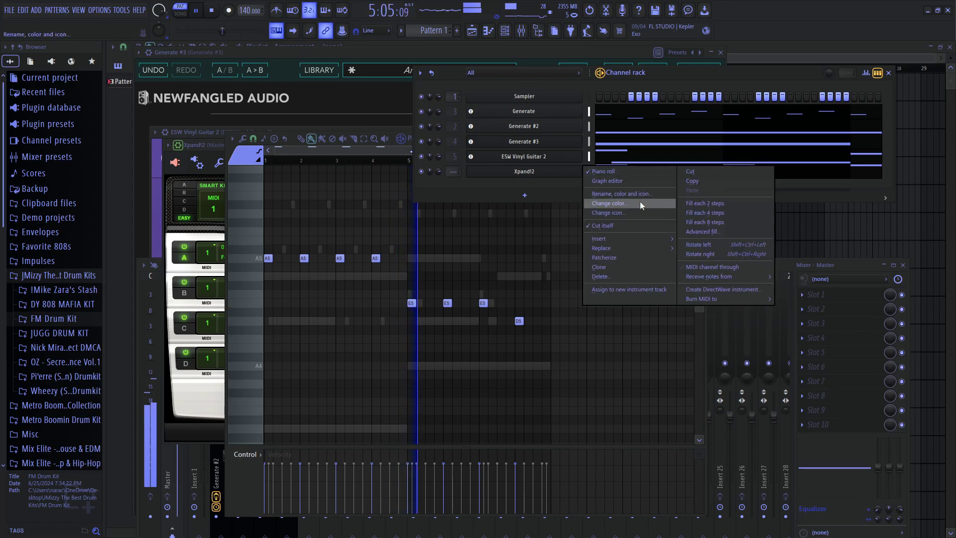
{"action": "left_click", "coordinate": [638, 289]}
{"action": "left_click_drag", "start_coordinate": [372, 264], "coordinate": [382, 192]}
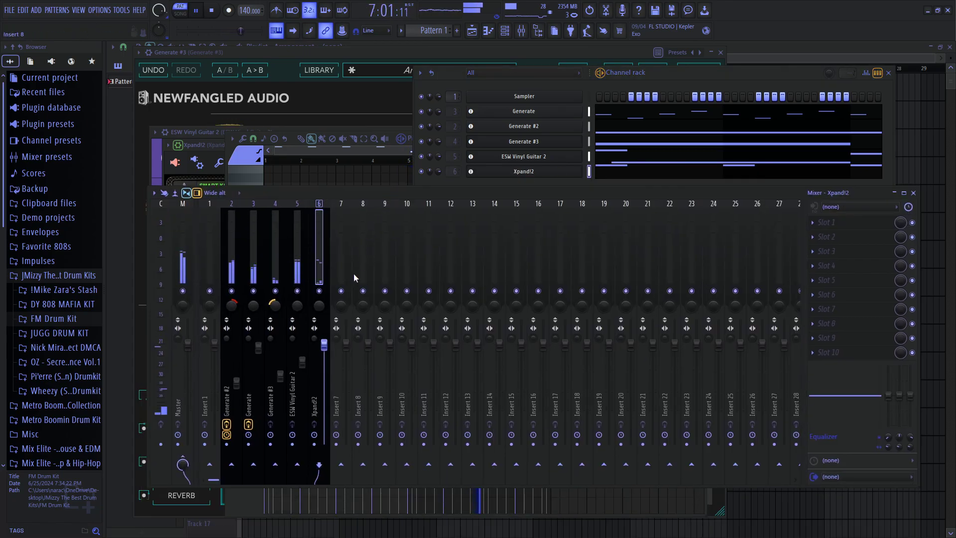
{"action": "left_click_drag", "start_coordinate": [325, 344], "coordinate": [324, 354]}
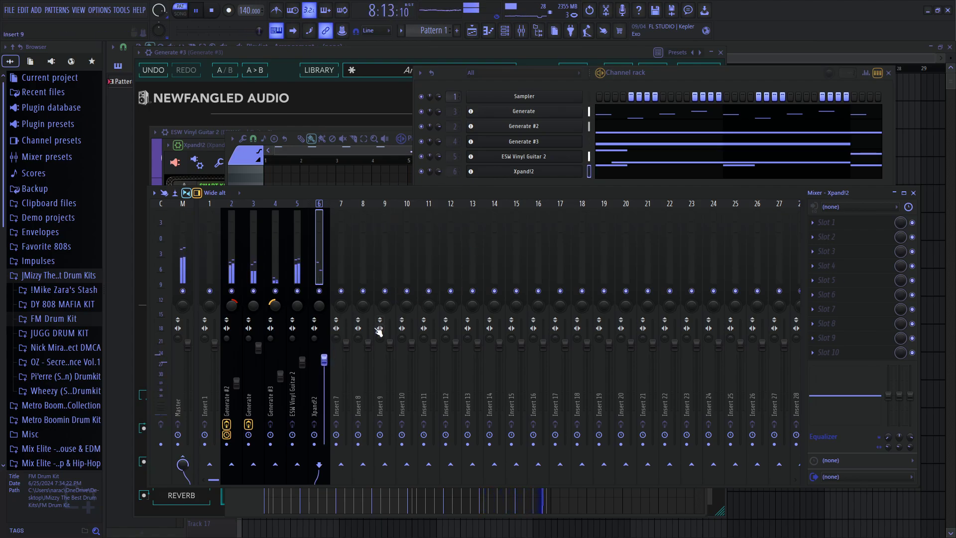
- Load Pro-R 2 into the first effect slot of the Xpand!2 track with the Warm Chorus preset and adjust its mix
{"action": "left_click", "coordinate": [826, 223]}
{"action": "left_click", "coordinate": [734, 35]}
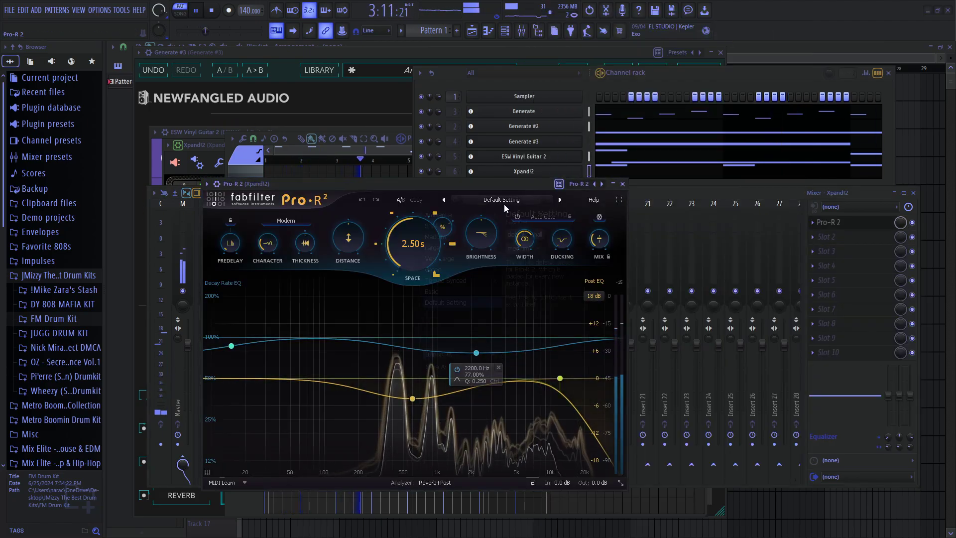
{"action": "left_click", "coordinate": [502, 201]}
{"action": "type", "text": "cho"}
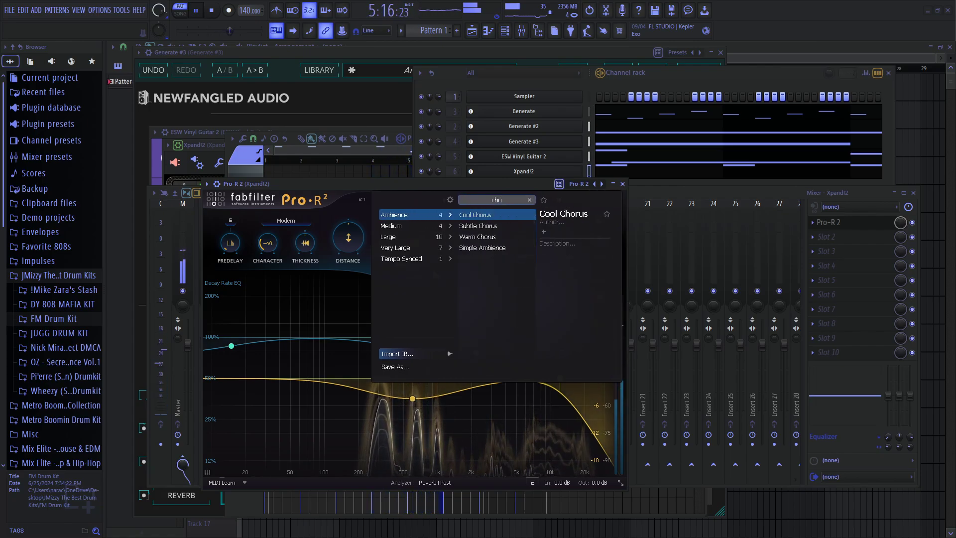
{"action": "left_click", "coordinate": [487, 237]}
{"action": "left_click", "coordinate": [447, 347]}
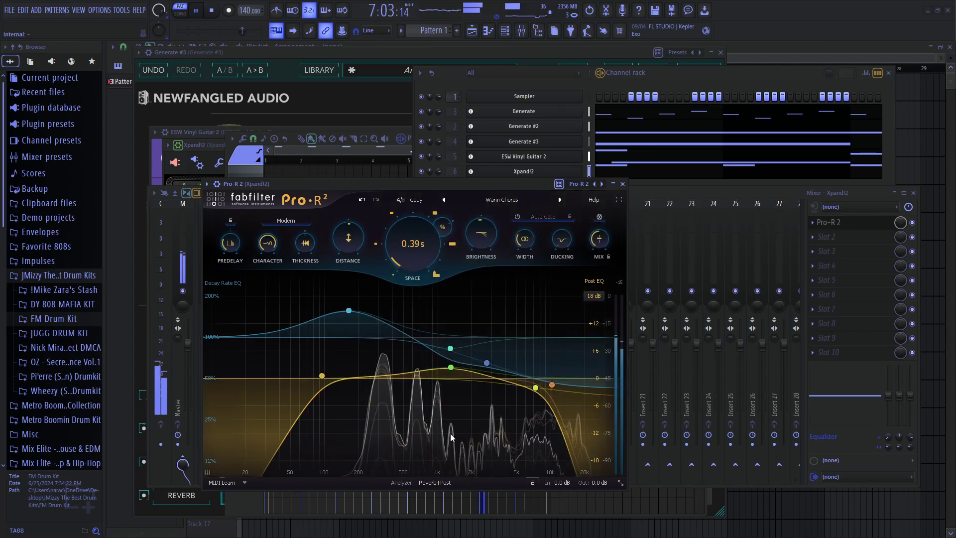
{"action": "left_click_drag", "start_coordinate": [603, 236], "coordinate": [604, 214]}
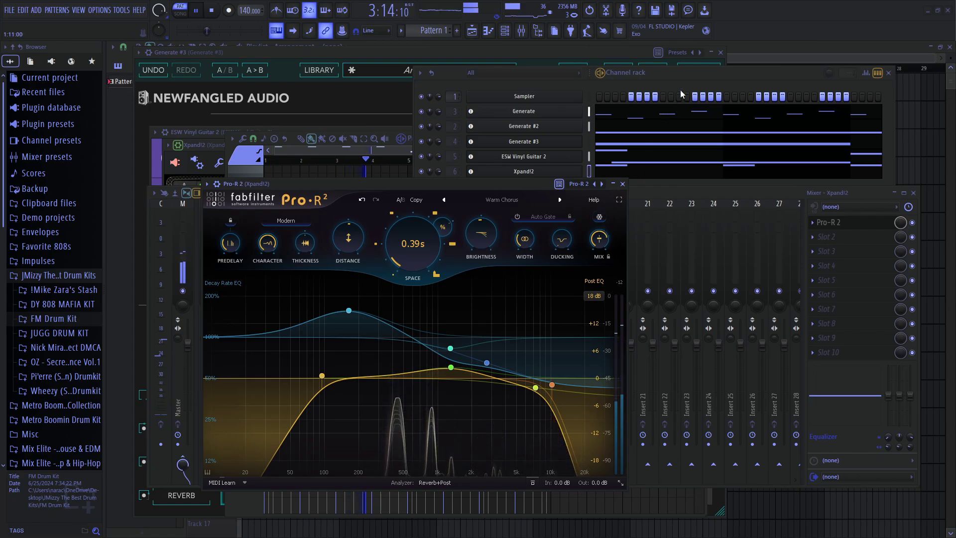
- Check the Xpand!2 notes in the piano roll and load S1 Imager Stereo into its mixer track's second effect slot
{"action": "left_click", "coordinate": [686, 73]}
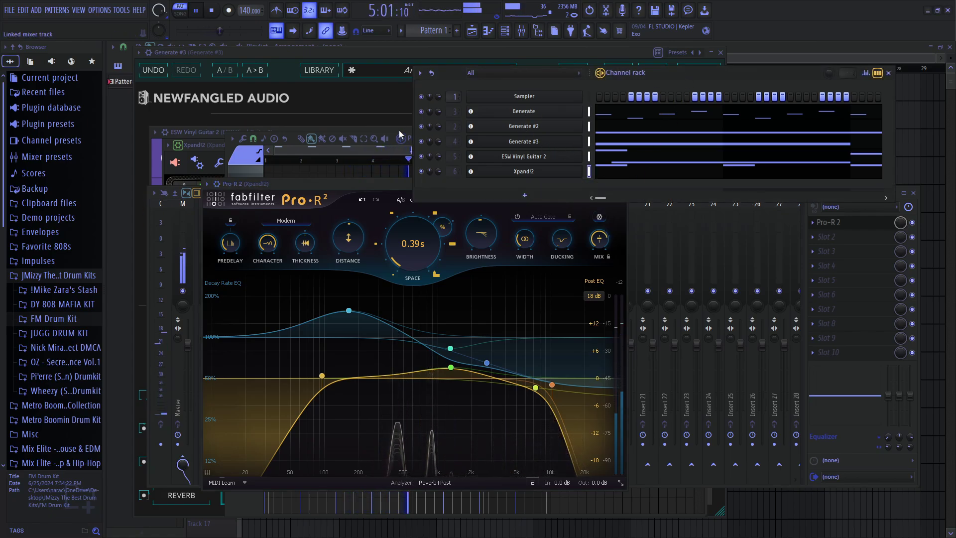
{"action": "left_click", "coordinate": [384, 147]}
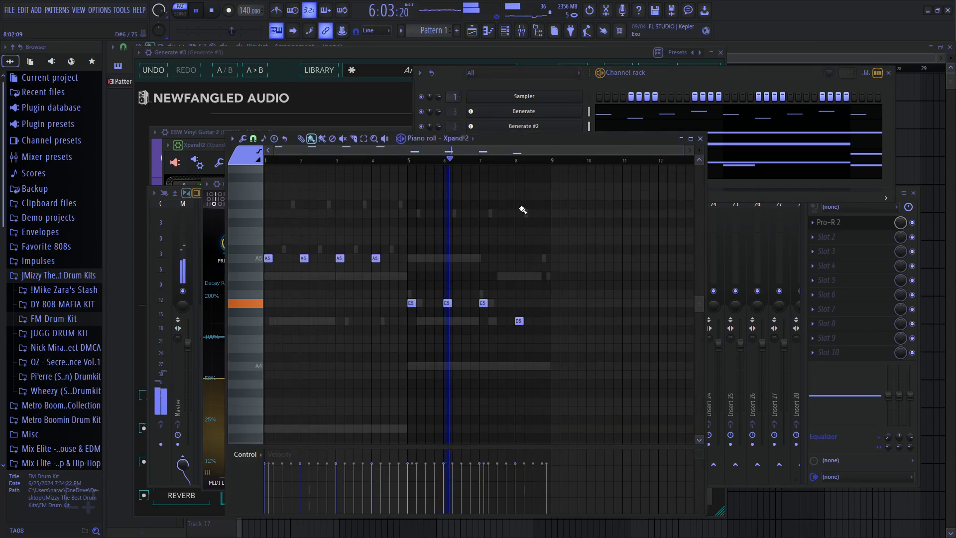
{"action": "left_click", "coordinate": [703, 73]}
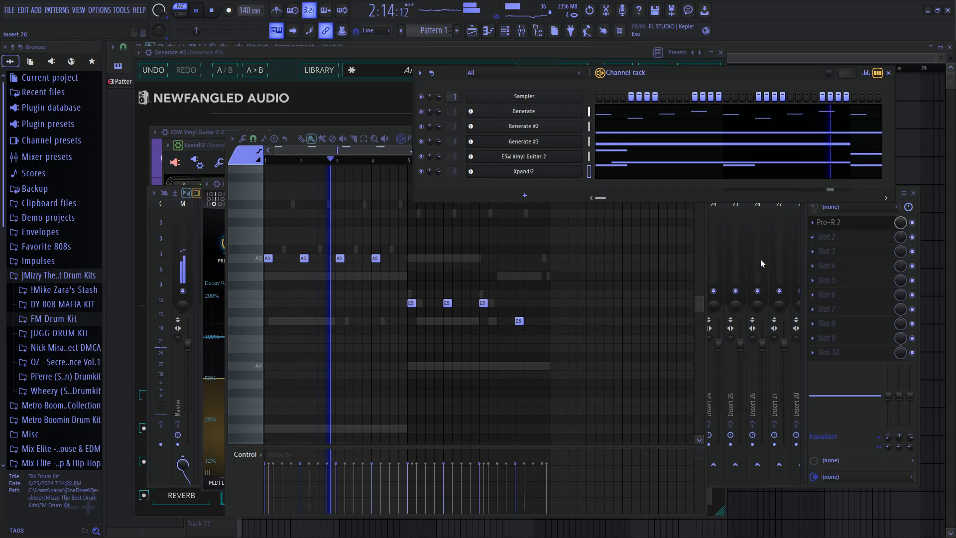
{"action": "left_click", "coordinate": [821, 237]}
{"action": "left_click", "coordinate": [565, 135]}
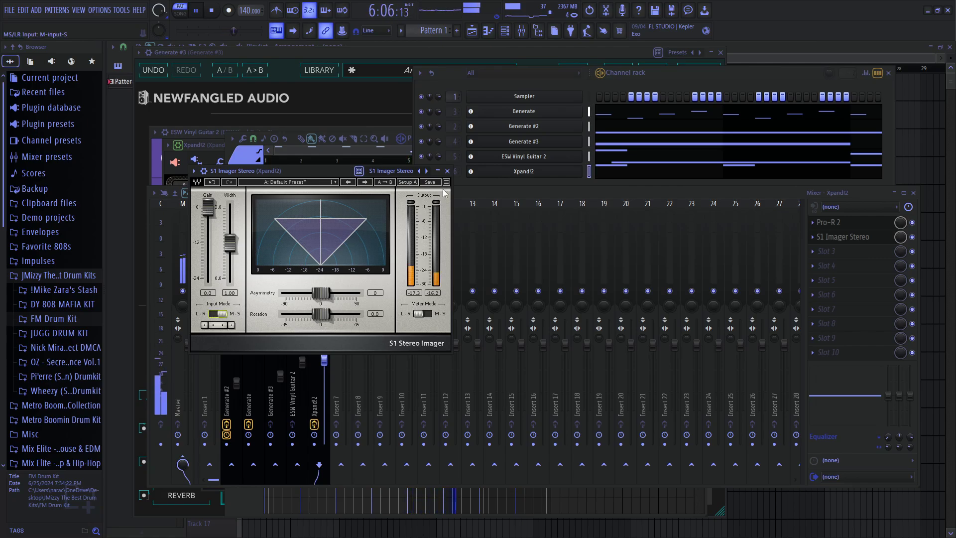
- Narrow the S1 Imager Stereo width on the Xpand!2 track to 0.64 and close the plugin window
{"action": "mouse_move", "coordinate": [230, 243]}
{"action": "left_mouse_down"}
{"action": "mouse_move", "coordinate": [230, 274]}
{"action": "mouse_move", "coordinate": [230, 252]}
{"action": "left_mouse_up"}
{"action": "left_click", "coordinate": [482, 188]}
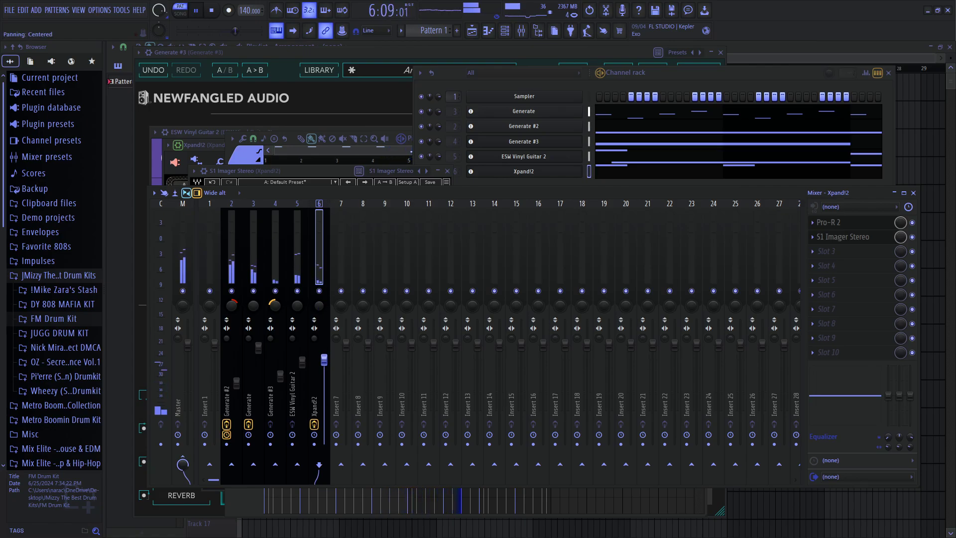
{"action": "left_click", "coordinate": [338, 174]}
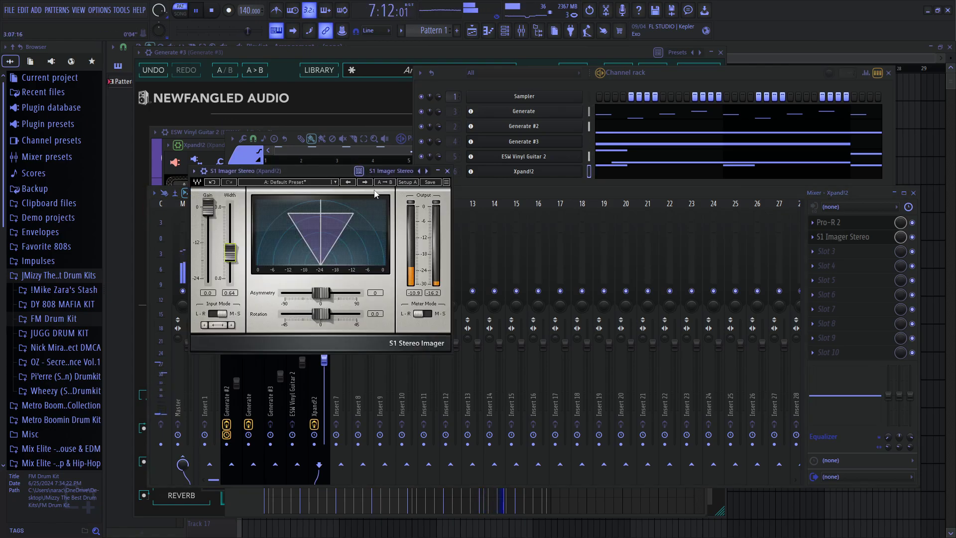
{"action": "left_click", "coordinate": [447, 171]}
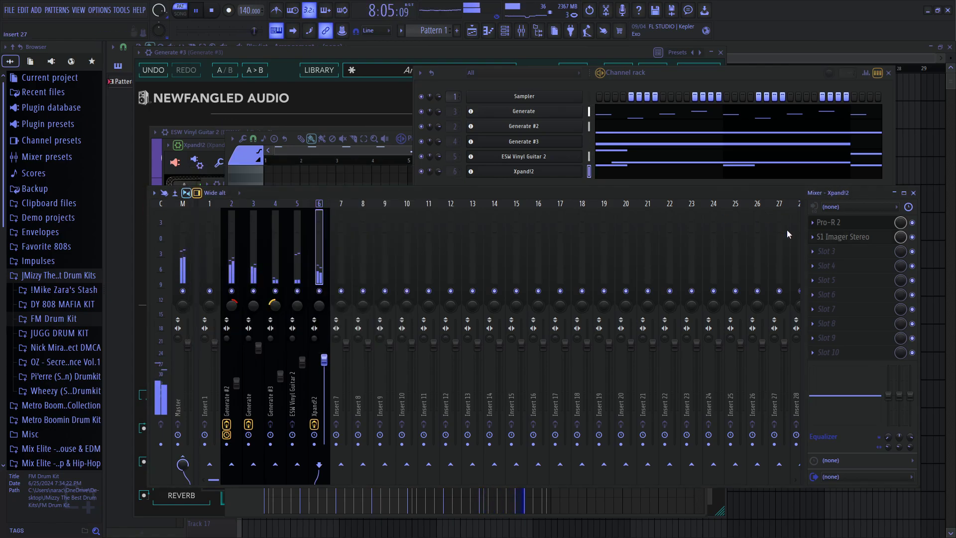
- Delete S1 Imager Stereo from the Xpand!2 track and lower the Xpand!2 and ESW Vinyl Guitar 2 volume faders
{"action": "right_click", "coordinate": [822, 241]}
{"action": "left_click", "coordinate": [824, 260]}
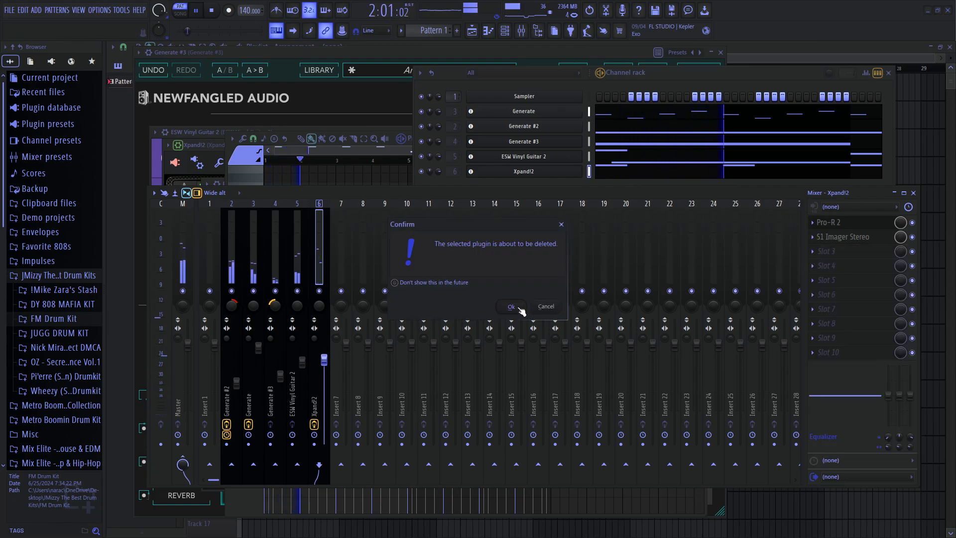
{"action": "left_click", "coordinate": [518, 307]}
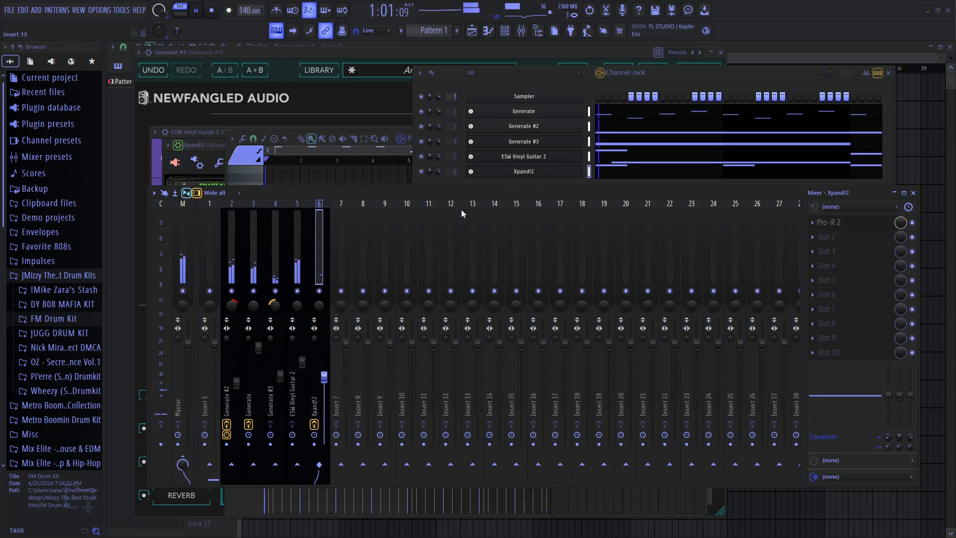
{"action": "left_click_drag", "start_coordinate": [309, 368], "coordinate": [310, 373]}
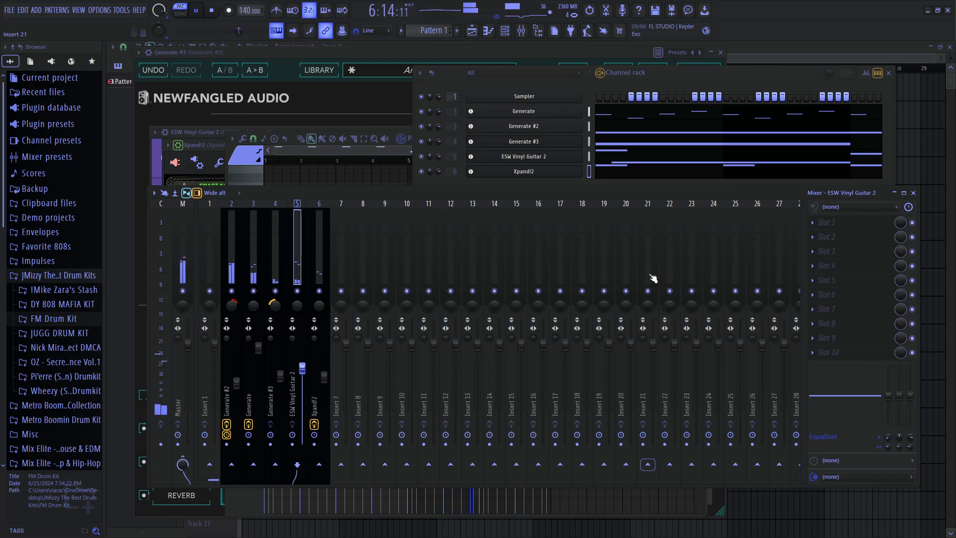
- Add a BBC Symphony Orchestra channel with Strings: Violins 1 and open its piano roll
{"action": "left_click", "coordinate": [536, 184]}
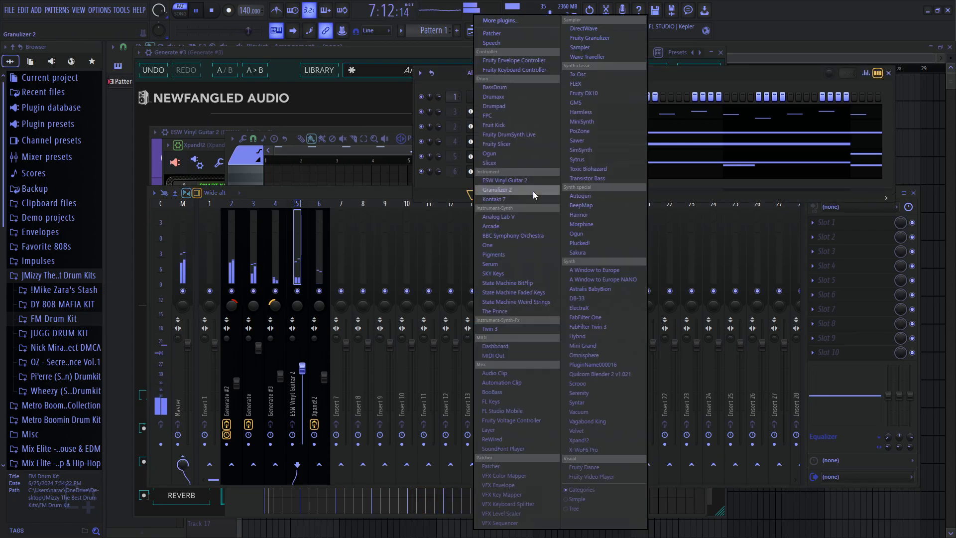
{"action": "left_click", "coordinate": [544, 235]}
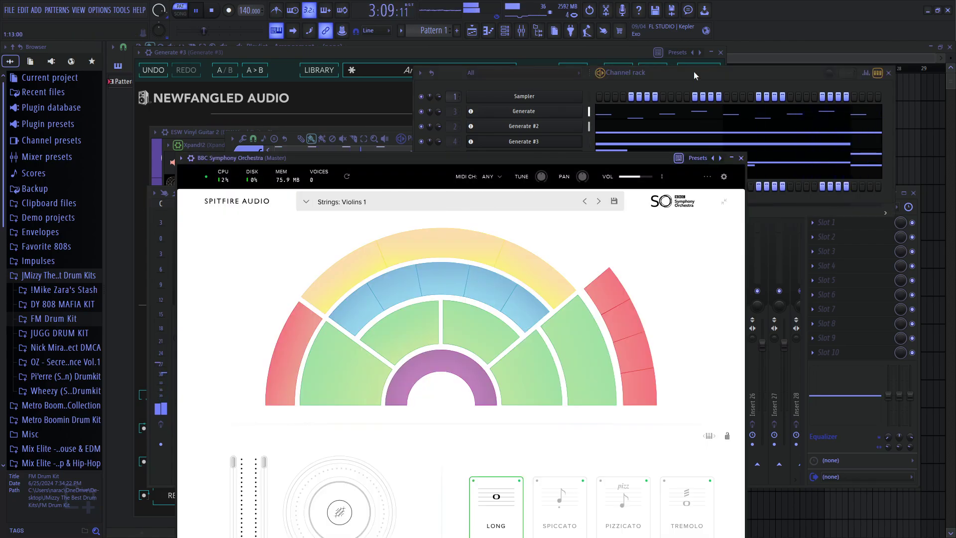
{"action": "left_click", "coordinate": [695, 74]}
{"action": "left_click", "coordinate": [493, 35]}
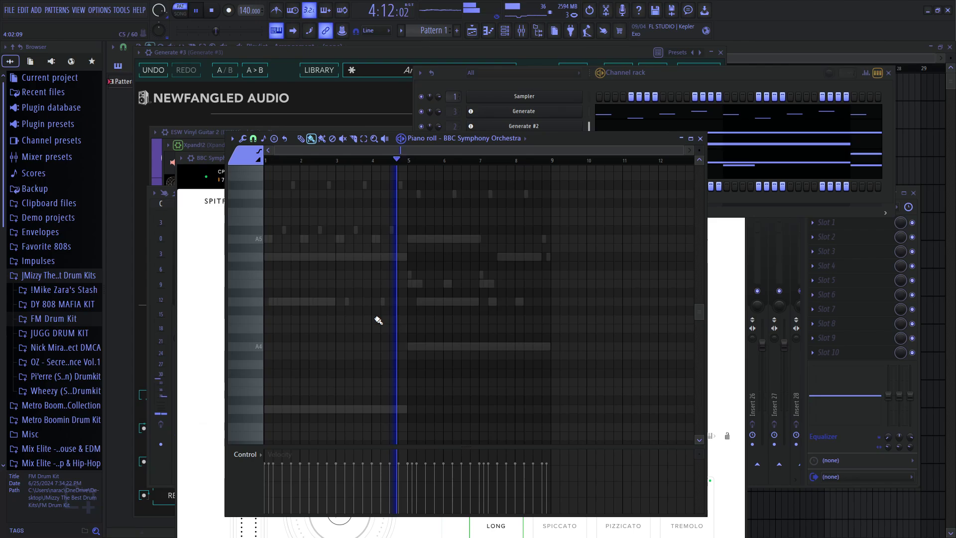
- Add a four-step D5 note at the start of bar 1 and a four-step A5 note at step 5
{"action": "scroll", "coordinate": [299, 324], "scroll_direction": "up", "scroll_amount": 3}
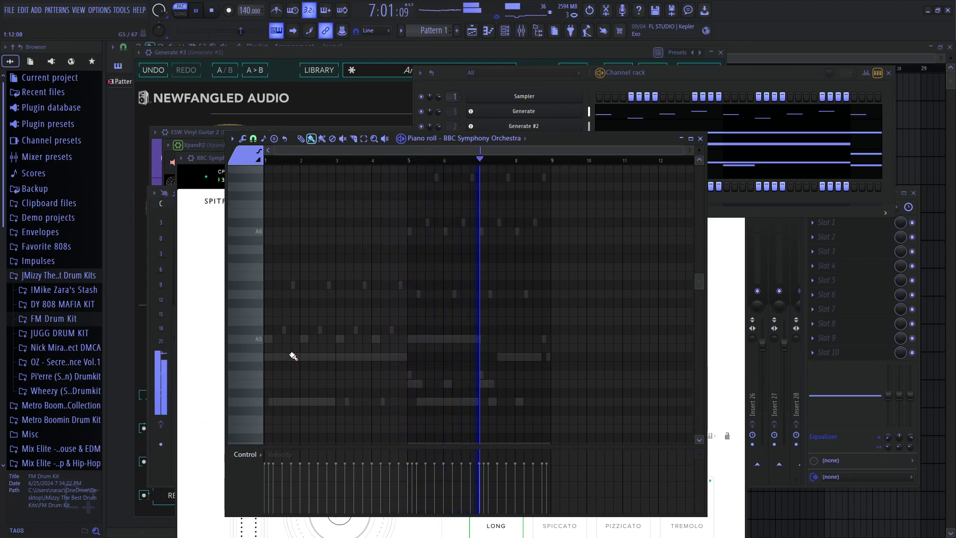
{"action": "key", "text": "space"}
{"action": "left_click", "coordinate": [268, 394]}
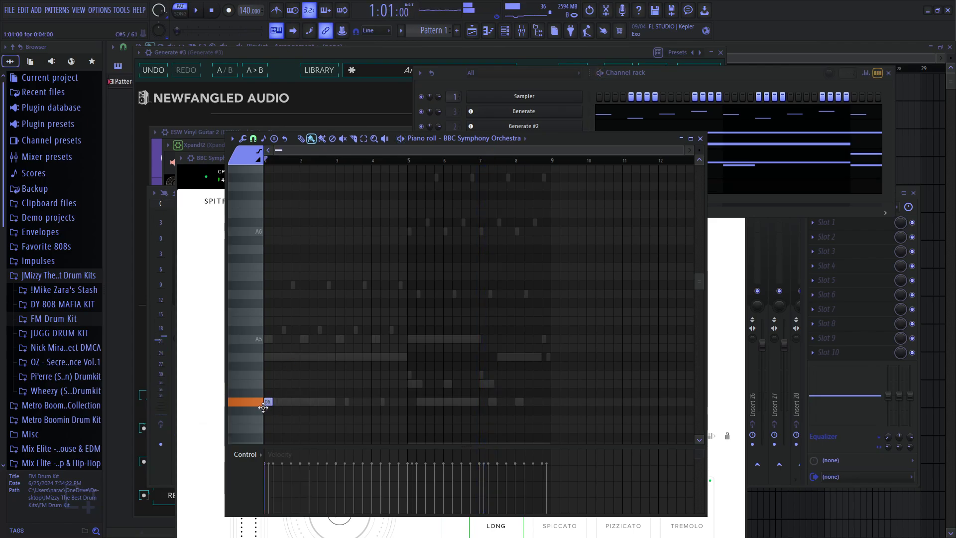
{"action": "left_click_drag", "start_coordinate": [265, 403], "coordinate": [276, 336]}
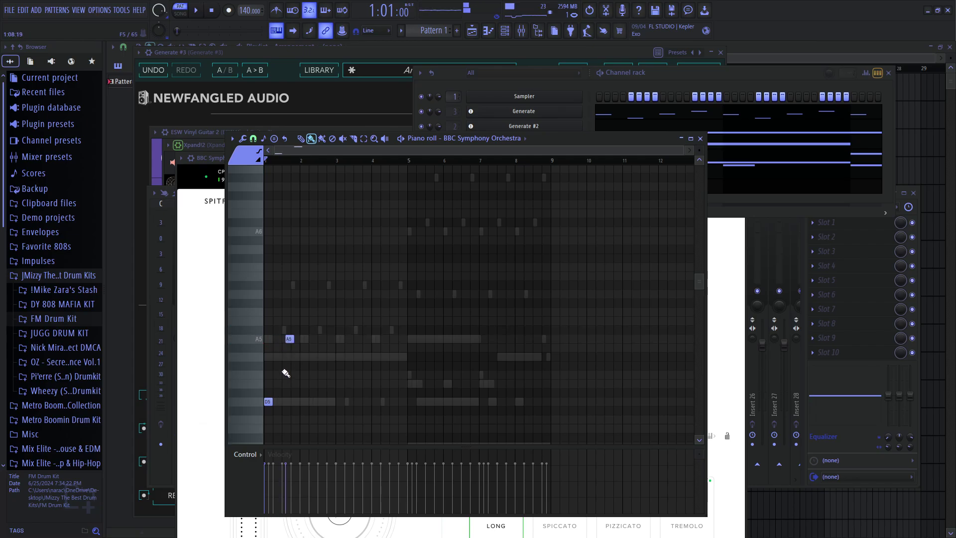
{"action": "scroll", "coordinate": [299, 323], "scroll_direction": "up", "scroll_amount": 3}
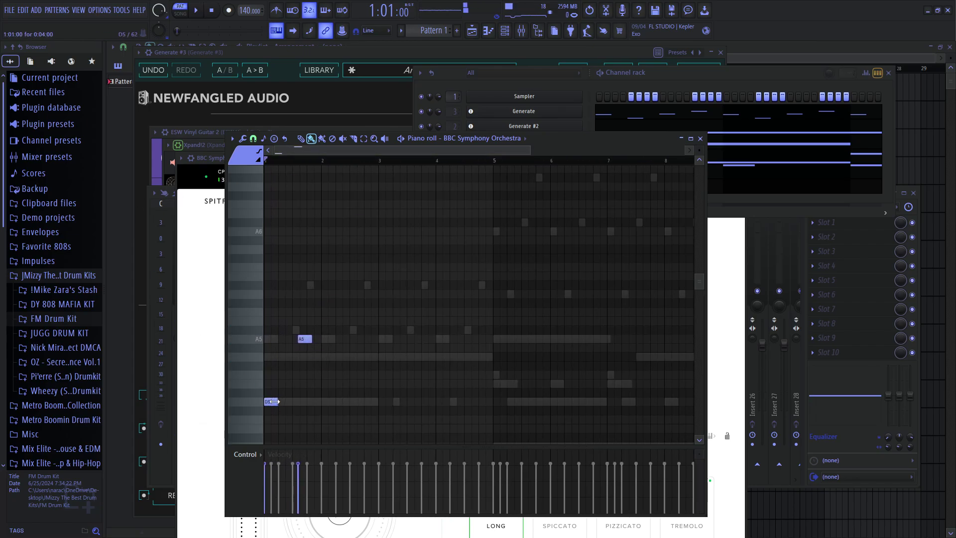
{"action": "key", "text": "space"}
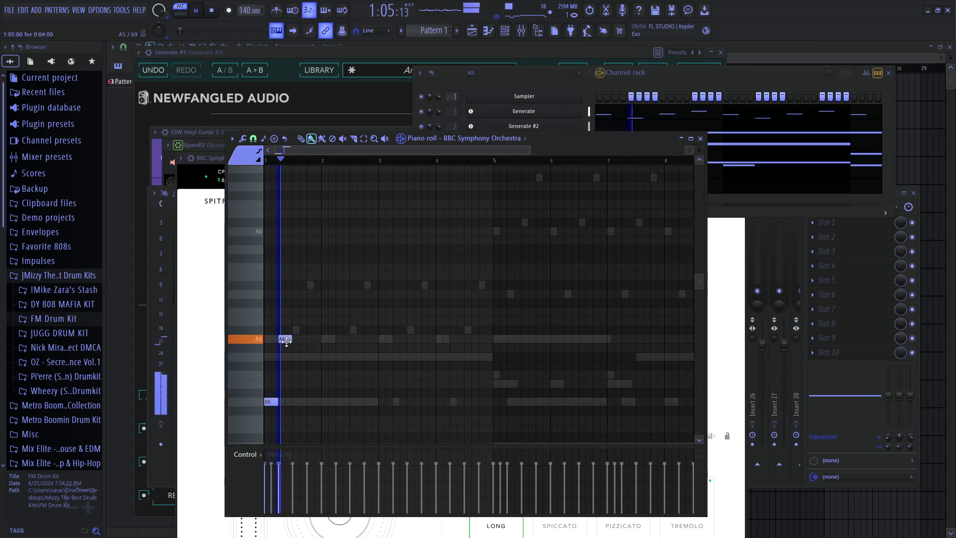
- Try the A5 note at step 9 of bar 1 with the D5 note lengthened to eight steps
{"action": "left_click_drag", "start_coordinate": [287, 341], "coordinate": [300, 339]}
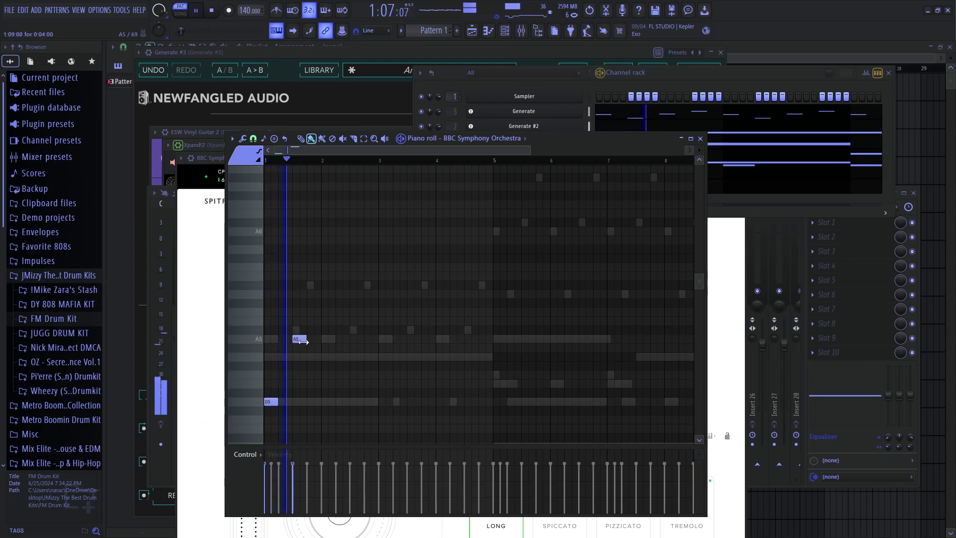
{"action": "key", "text": "space"}
{"action": "left_click_drag", "start_coordinate": [287, 402], "coordinate": [292, 401]}
{"action": "key", "text": "space"}
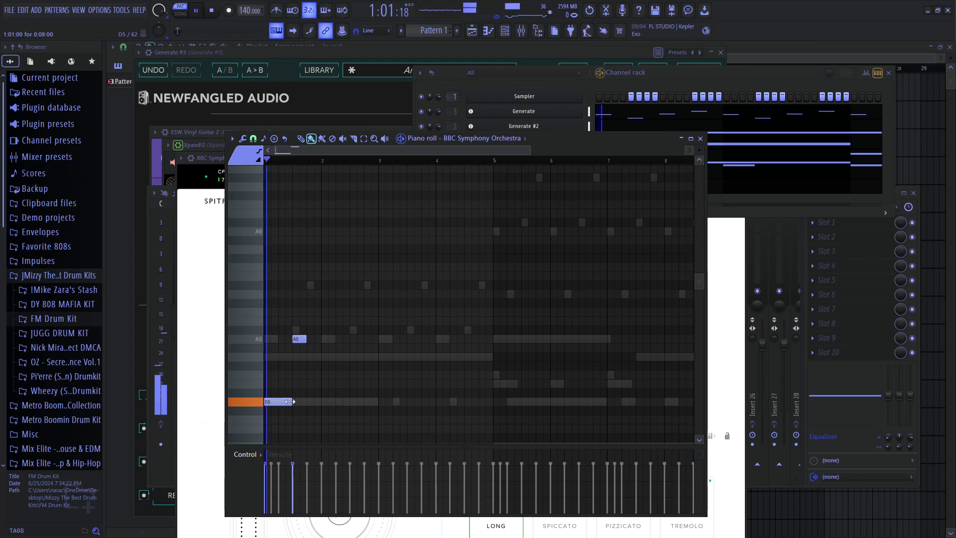
- Start the A5 note at step 5 with a length of 1:04:00 and shorten D5 to about four steps
{"action": "mouse_move", "coordinate": [303, 339]}
{"action": "left_mouse_down"}
{"action": "mouse_move", "coordinate": [363, 339]}
{"action": "mouse_move", "coordinate": [302, 343]}
{"action": "left_mouse_up"}
{"action": "key", "text": "space"}
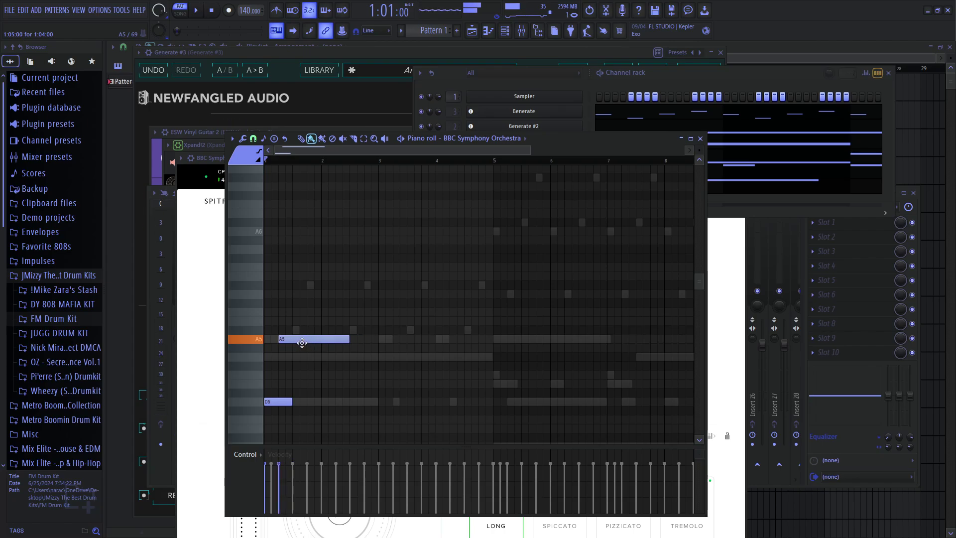
{"action": "left_click_drag", "start_coordinate": [284, 401], "coordinate": [278, 401]}
{"action": "key", "text": "space"}
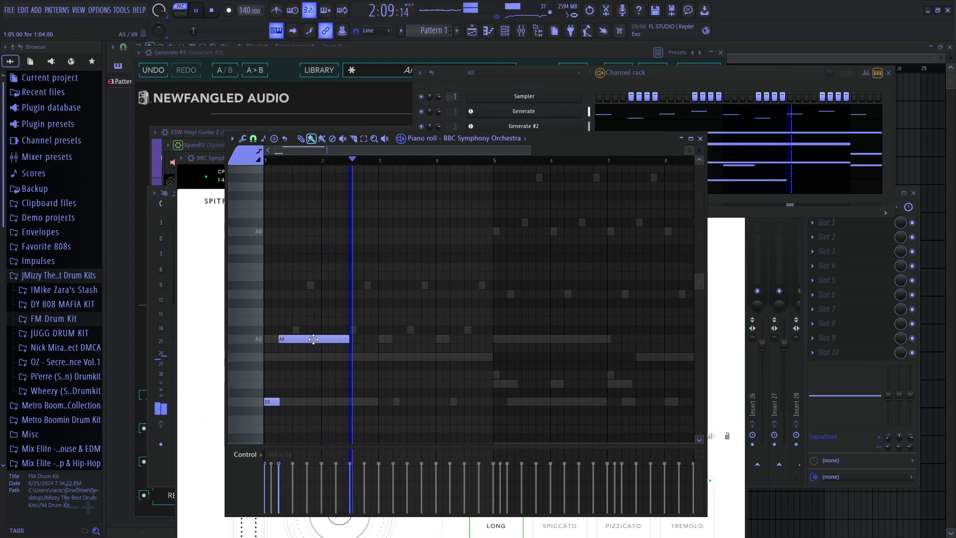
- Add an A#5 note at step 9 of bar 2 and an A5 note at step 13, each 0:04:12 long
{"action": "key", "text": "space"}
{"action": "left_click_drag", "start_coordinate": [352, 340], "coordinate": [386, 332]}
{"action": "right_click", "coordinate": [384, 333]}
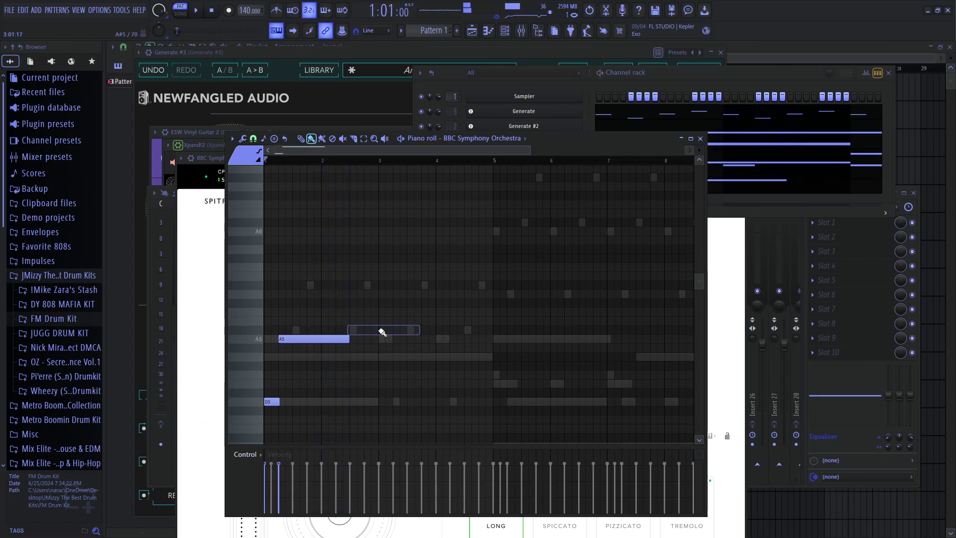
{"action": "left_click_drag", "start_coordinate": [267, 401], "coordinate": [375, 341]}
{"action": "key", "text": "space"}
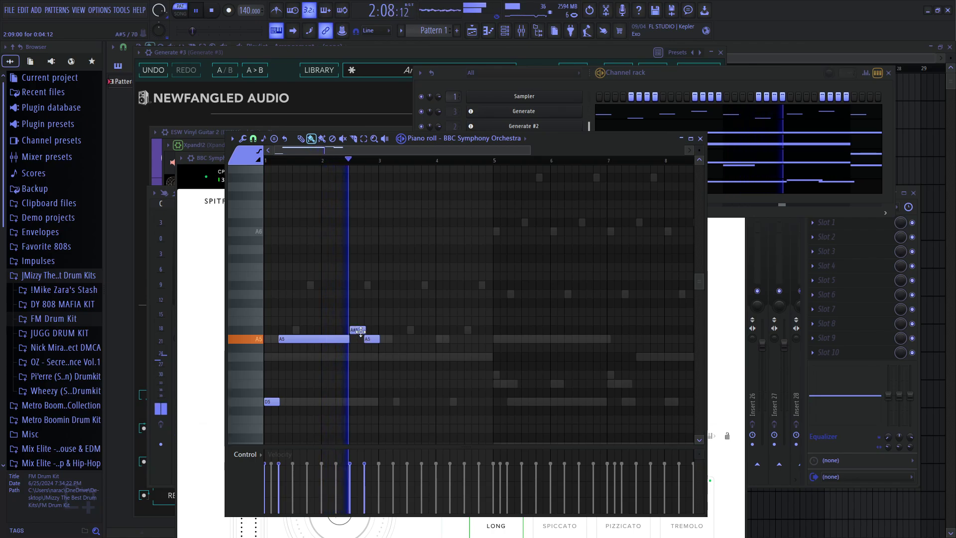
- Move A#5 to bar 2 step 13 with length 0:02:12, start the following A5 at step 15, and extend the long A5 to step 13
{"action": "key", "text": "space"}
{"action": "left_click_drag", "start_coordinate": [352, 329], "coordinate": [390, 338]}
{"action": "key", "text": "space"}
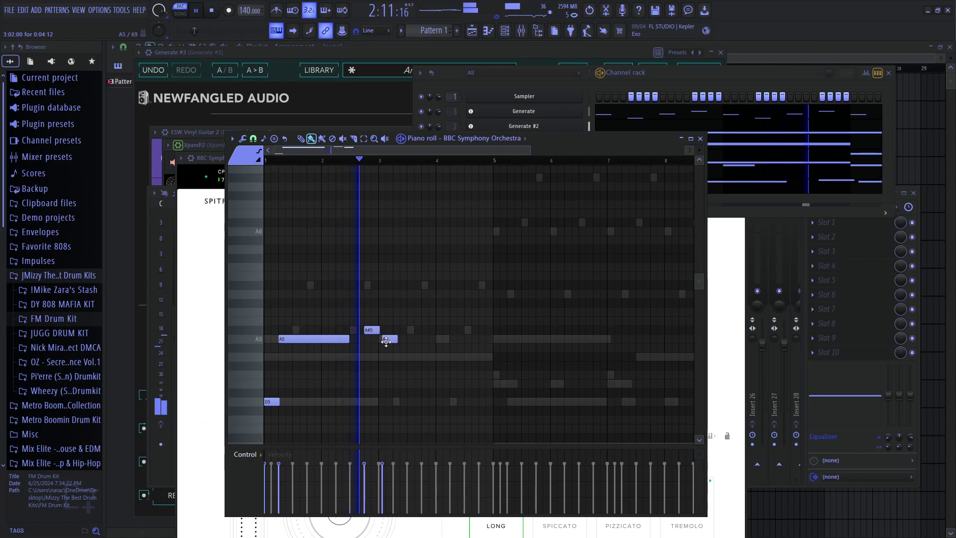
{"action": "left_click_drag", "start_coordinate": [389, 339], "coordinate": [378, 339]}
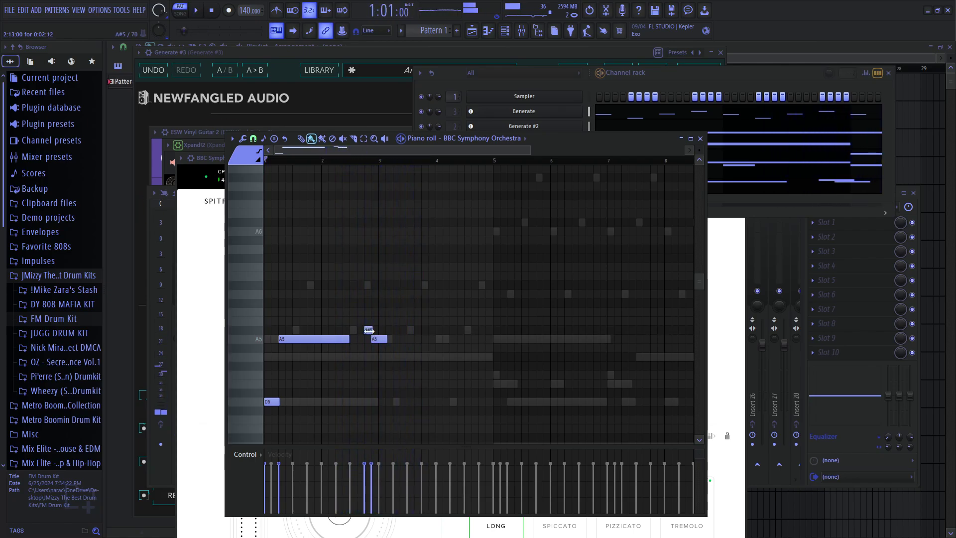
{"action": "left_click_drag", "start_coordinate": [348, 339], "coordinate": [364, 339]}
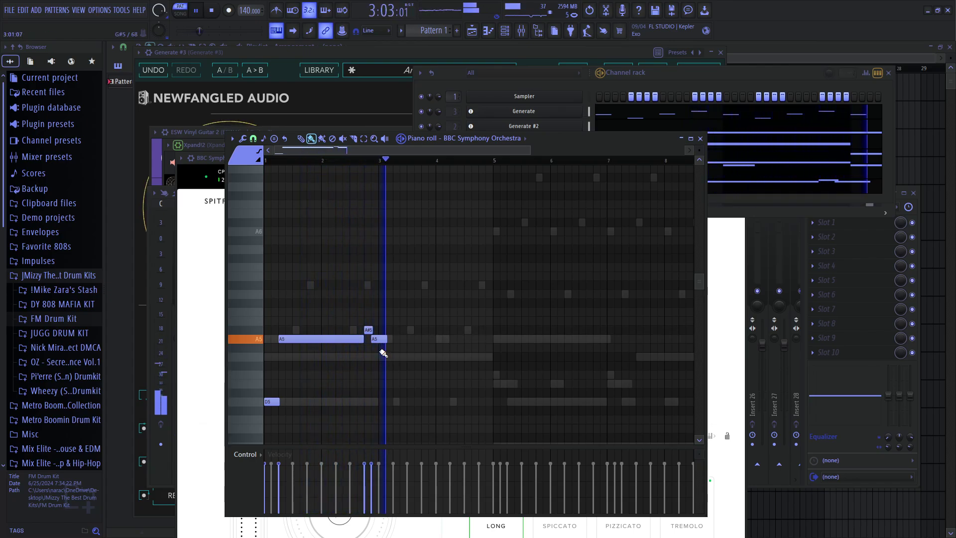
{"action": "scroll", "coordinate": [366, 339], "scroll_direction": "up", "scroll_amount": 3}
{"action": "scroll", "coordinate": [366, 338], "scroll_direction": "down", "scroll_amount": 3}
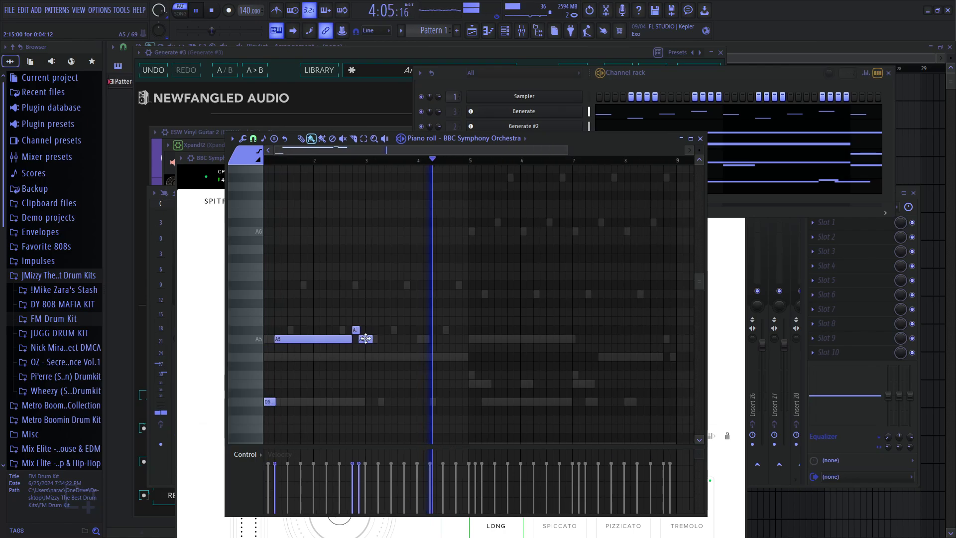
- Add a 0:02:12 F5 note at step 13 of bar 4 and a 0:05:12 E5 note at step 15
{"action": "key", "text": "space"}
{"action": "left_click_drag", "start_coordinate": [354, 332], "coordinate": [465, 394]}
{"action": "key", "text": "space"}
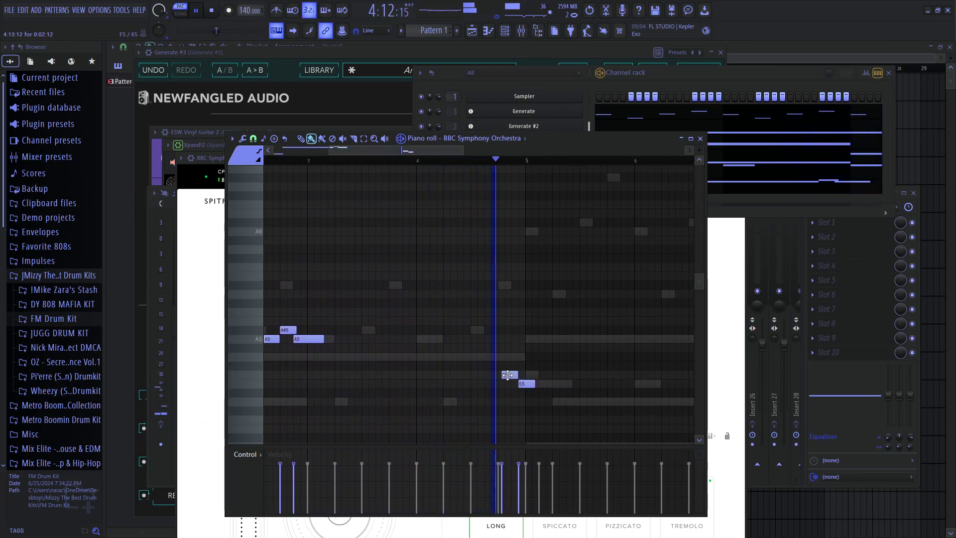
{"action": "left_click", "coordinate": [519, 384]}
{"action": "key", "text": "space"}
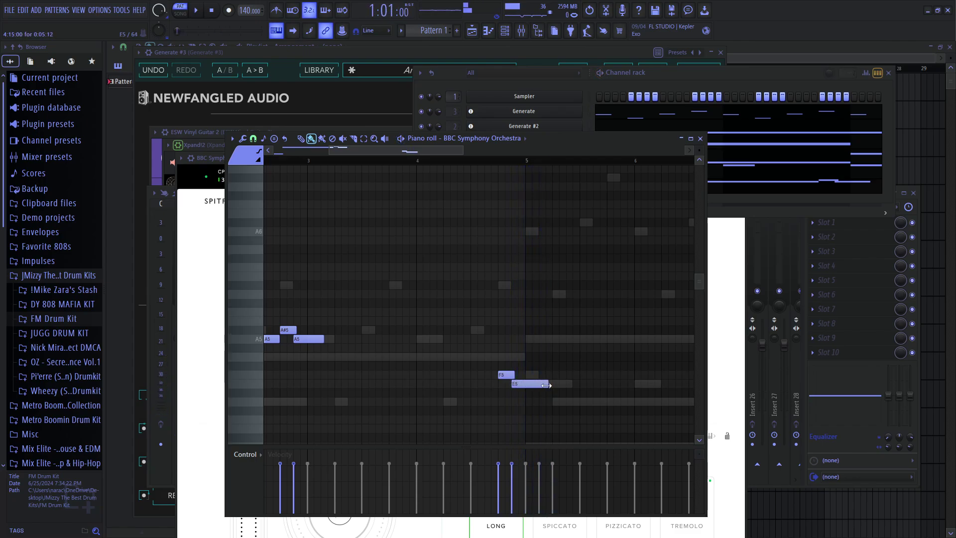
{"action": "left_click", "coordinate": [372, 153]}
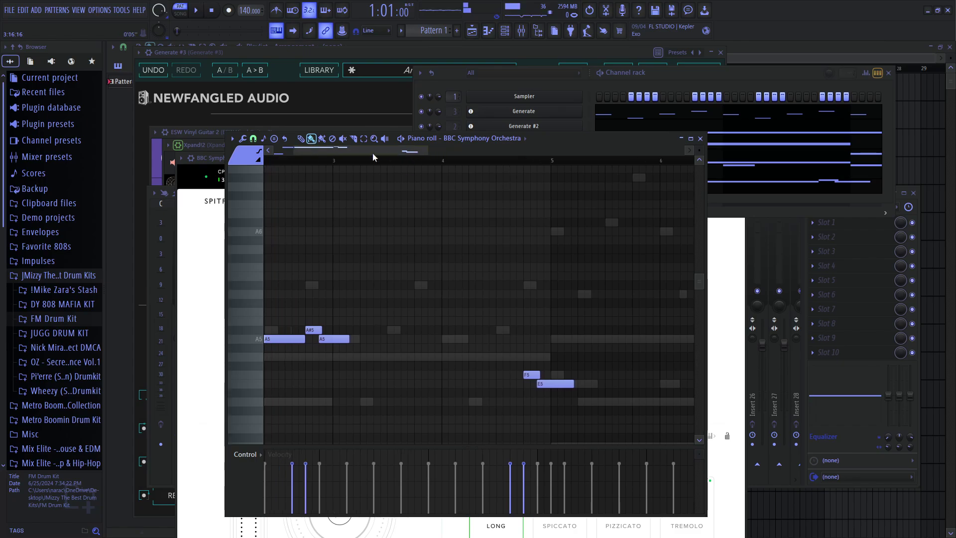
- Switch the BBC Symphony Orchestra violins to the Pizzicato articulation and play the pattern
{"action": "left_click", "coordinate": [709, 311]}
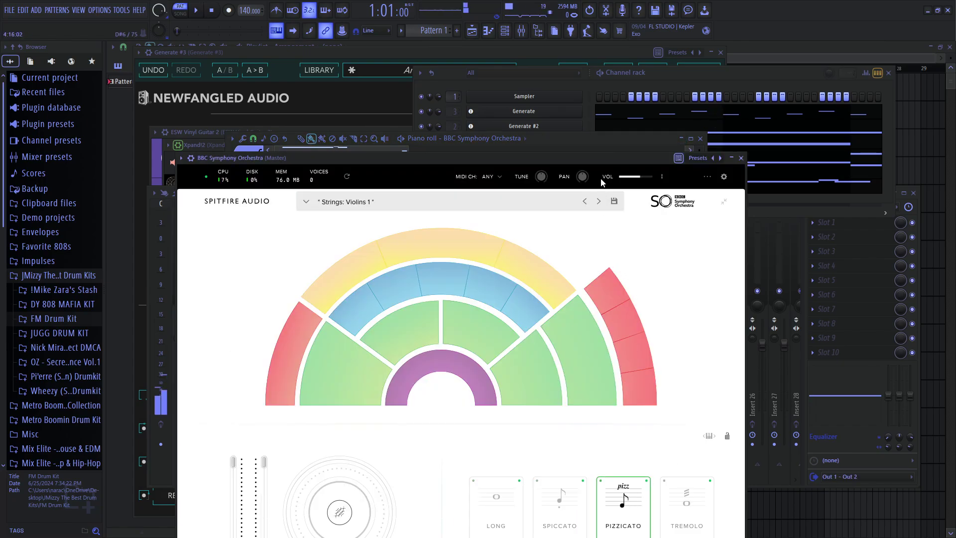
{"action": "key", "text": "space"}
{"action": "left_click", "coordinate": [711, 77]}
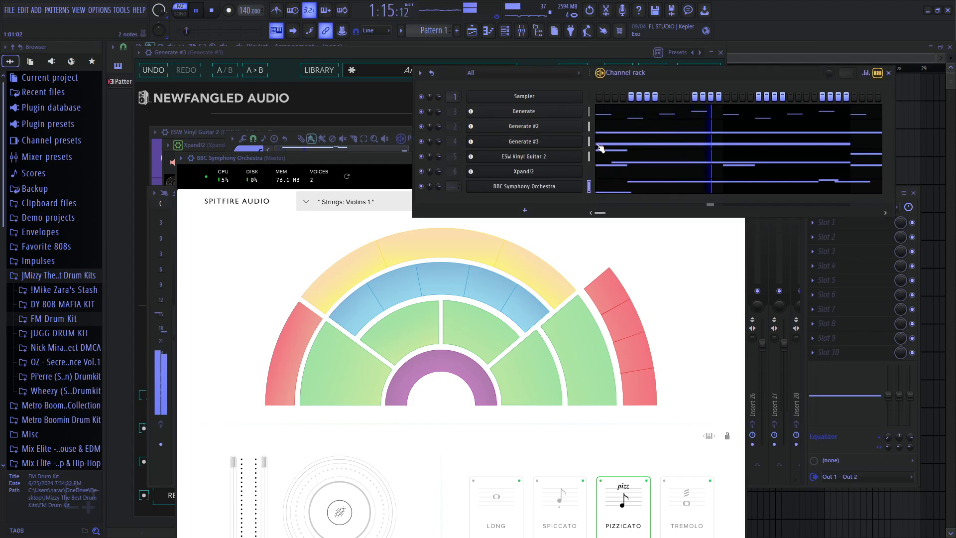
- Return to the BBC Symphony Orchestra notes, add a 0:05:12 D5 at the start of bar 5, and shorten E5 to four steps
{"action": "left_click", "coordinate": [679, 180]}
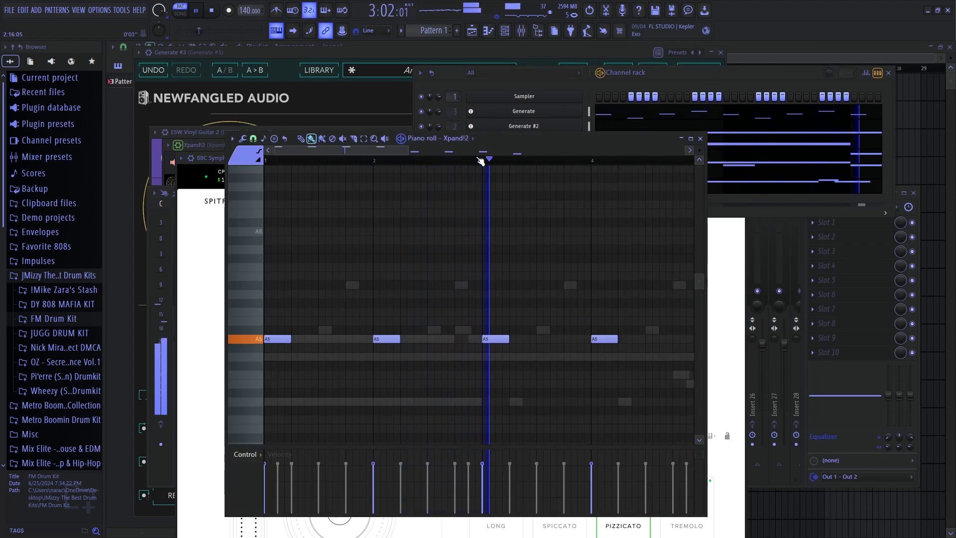
{"action": "left_click", "coordinate": [472, 138]}
{"action": "left_click", "coordinate": [486, 280]}
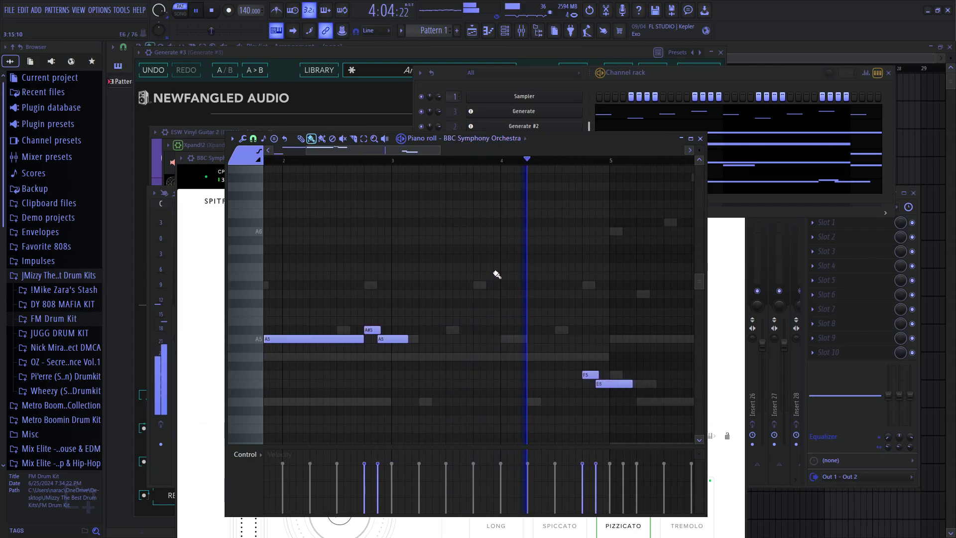
{"action": "key", "text": "space"}
{"action": "left_click", "coordinate": [589, 402]}
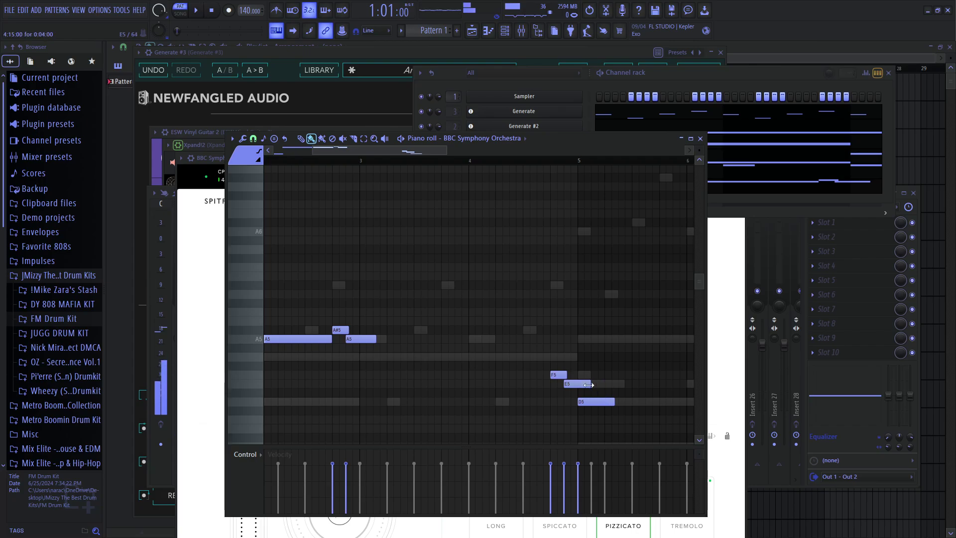
{"action": "scroll", "coordinate": [487, 288], "scroll_direction": "down", "scroll_amount": 5}
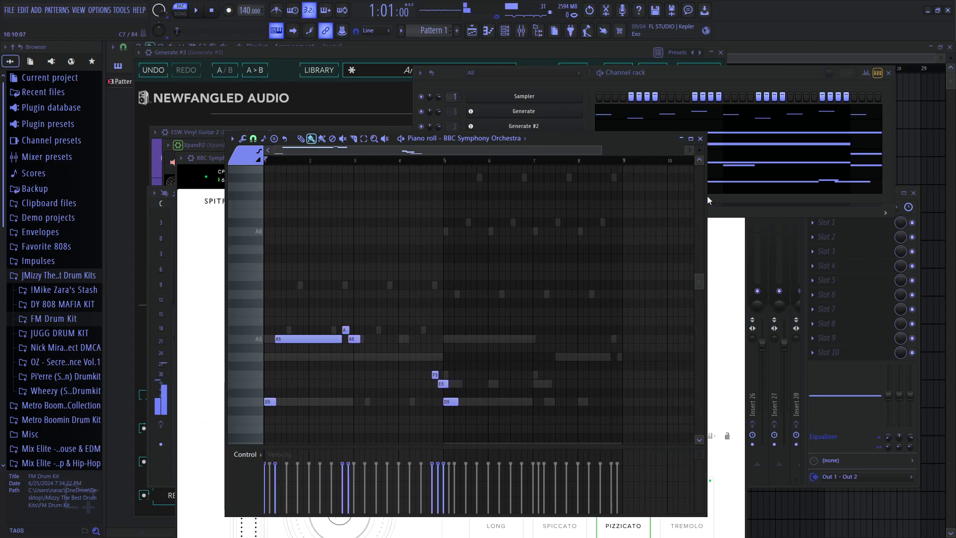
- Switch the BBC Symphony Orchestra violins to the Tremolo articulation and play the pattern
{"action": "left_click", "coordinate": [713, 282]}
{"action": "left_click", "coordinate": [683, 491]}
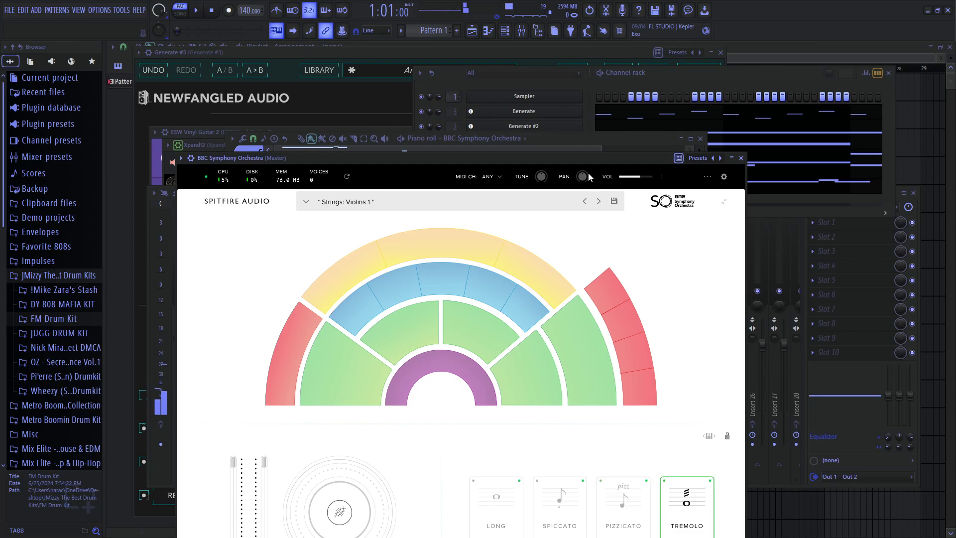
{"action": "key", "text": "space"}
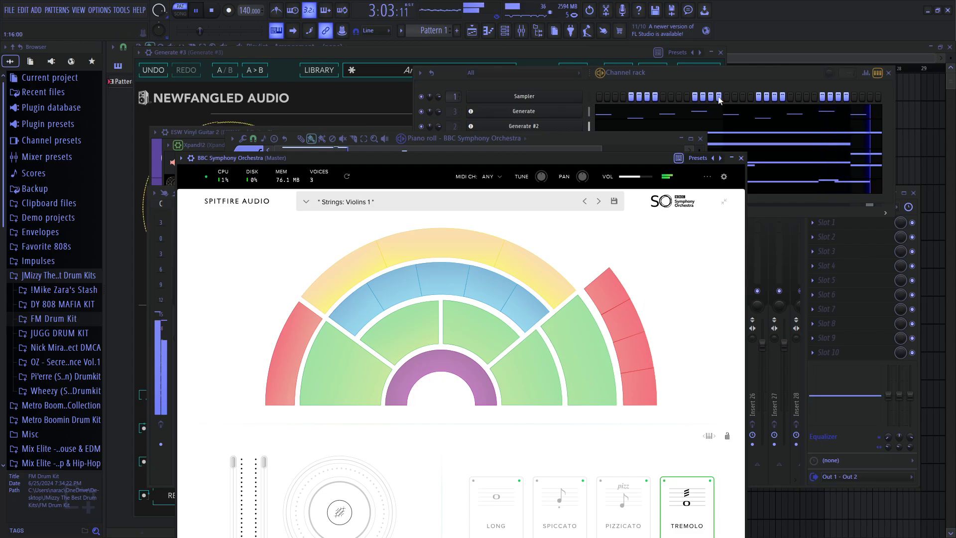
- Add a 0:05:12 A4 note at 5:05:12 in the BBC Symphony Orchestra piano roll and play from bar 5
{"action": "left_click", "coordinate": [701, 72]}
{"action": "key", "text": "F7"}
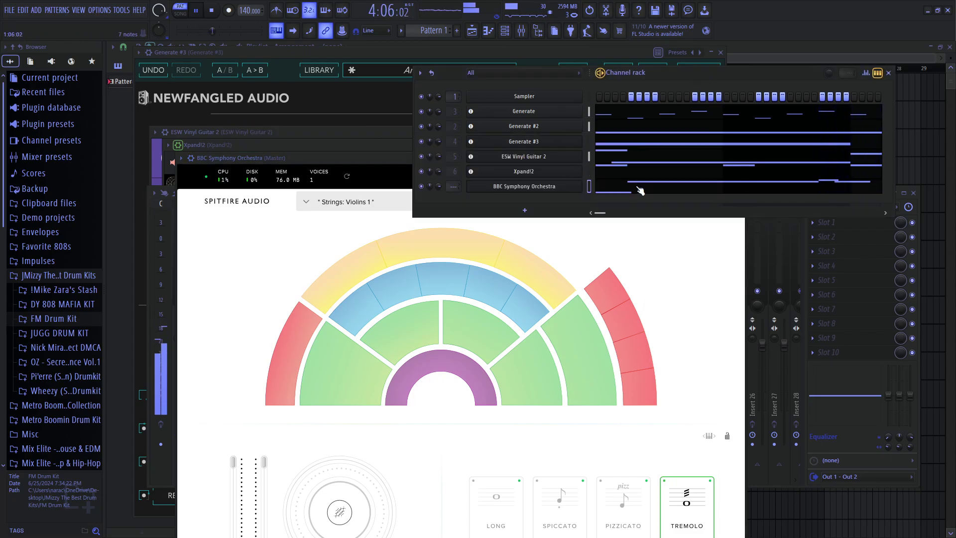
{"action": "key", "text": "space"}
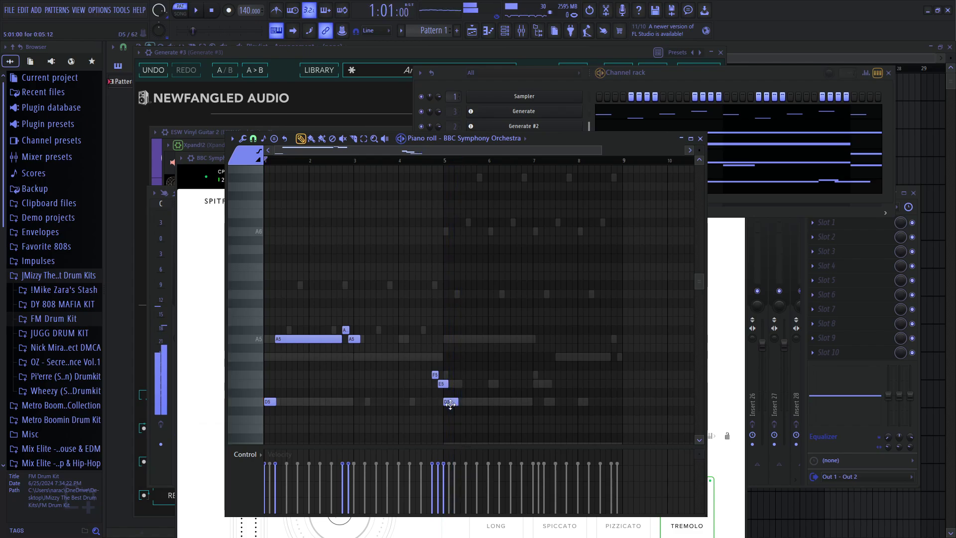
{"action": "mouse_move", "coordinate": [449, 402]}
{"action": "left_mouse_down"}
{"action": "mouse_move", "coordinate": [462, 457]}
{"action": "mouse_move", "coordinate": [462, 394]}
{"action": "left_mouse_up"}
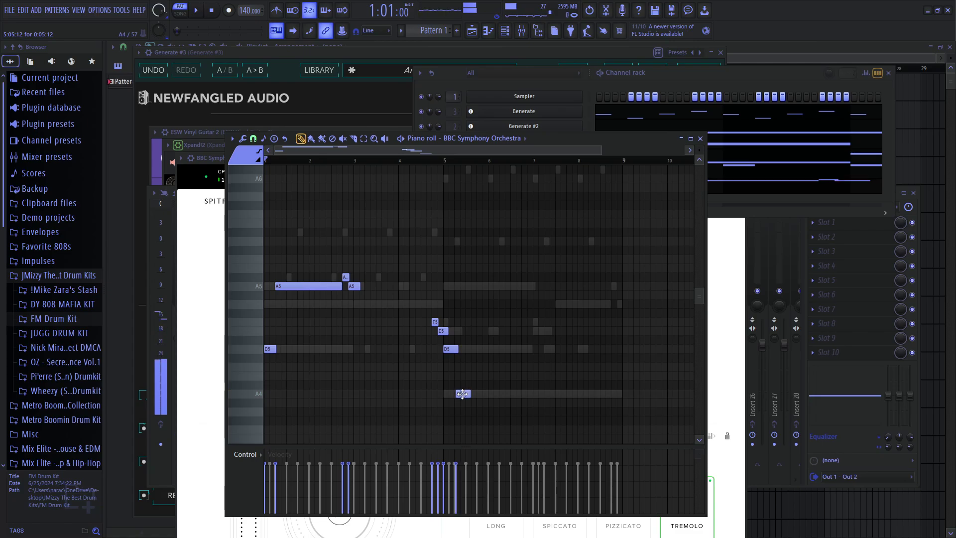
{"action": "key", "text": "space"}
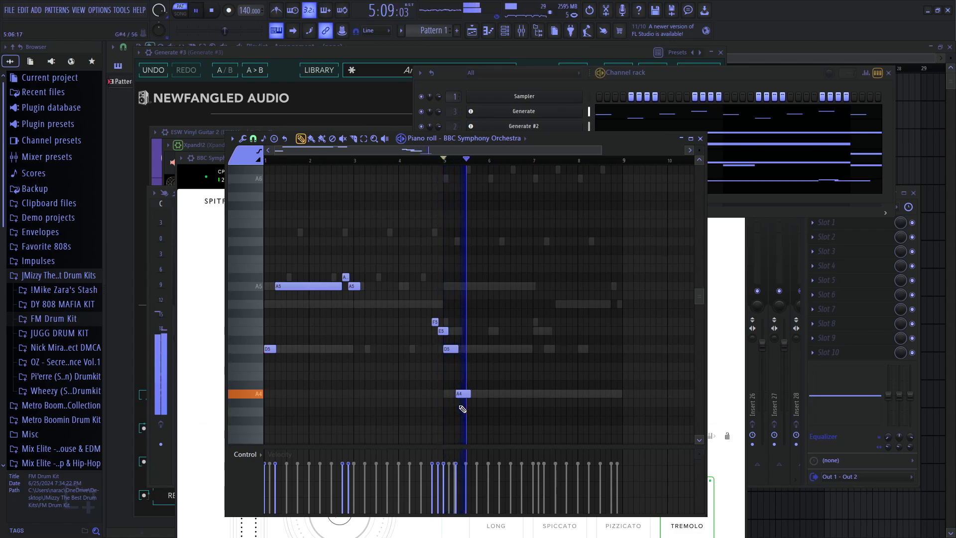
- Lengthen the A4 note to end at bar 7 and copy the F5–E5–D5–A4 phrase two bars later
{"action": "left_click_drag", "start_coordinate": [469, 394], "coordinate": [530, 394]}
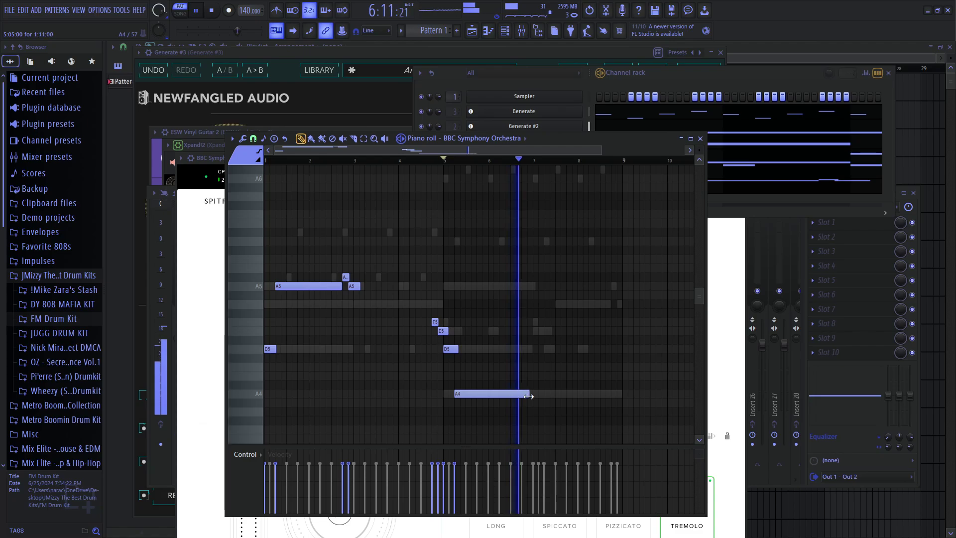
{"action": "key", "text": "space"}
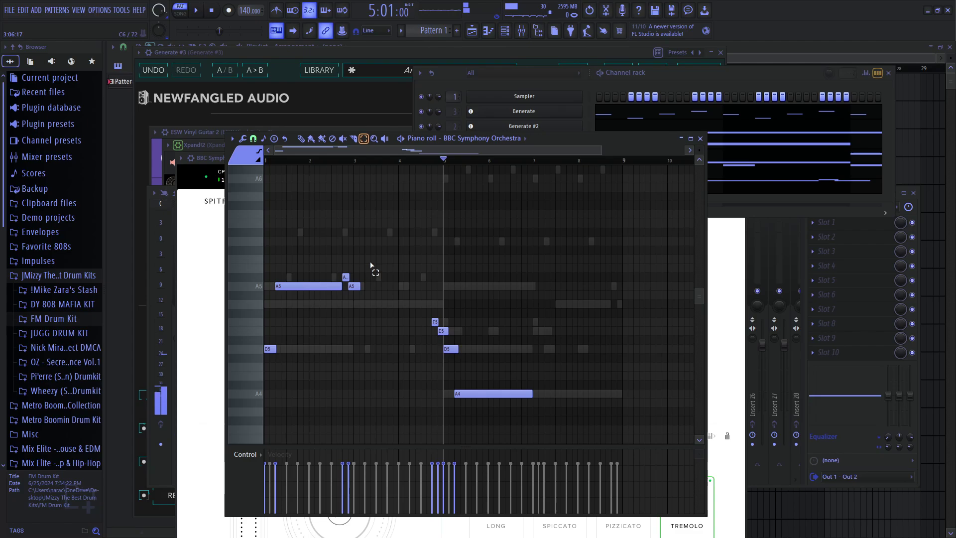
{"action": "left_click_drag", "start_coordinate": [418, 308], "coordinate": [558, 392]}
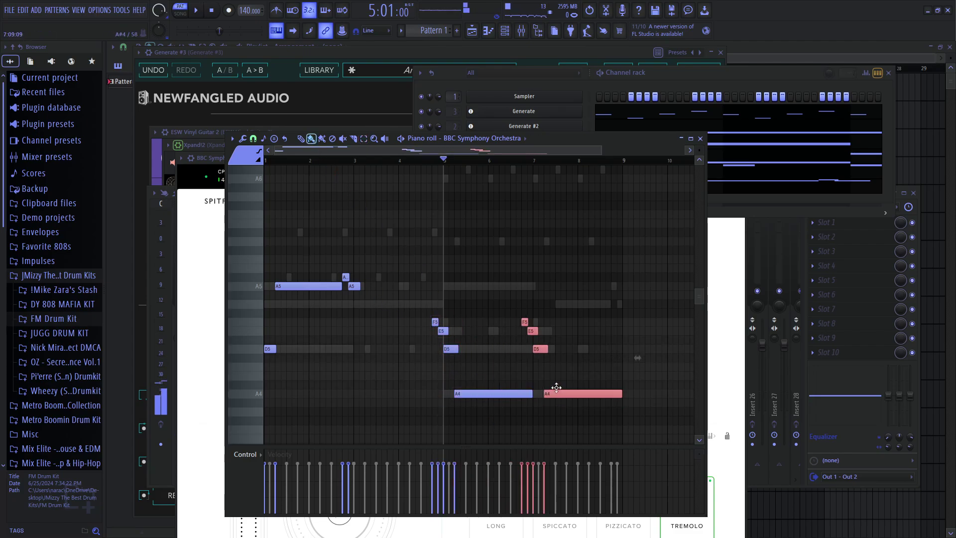
{"action": "key", "text": "space"}
{"action": "scroll", "coordinate": [558, 392], "scroll_direction": "up", "scroll_amount": 4, "text": "ctrl"}
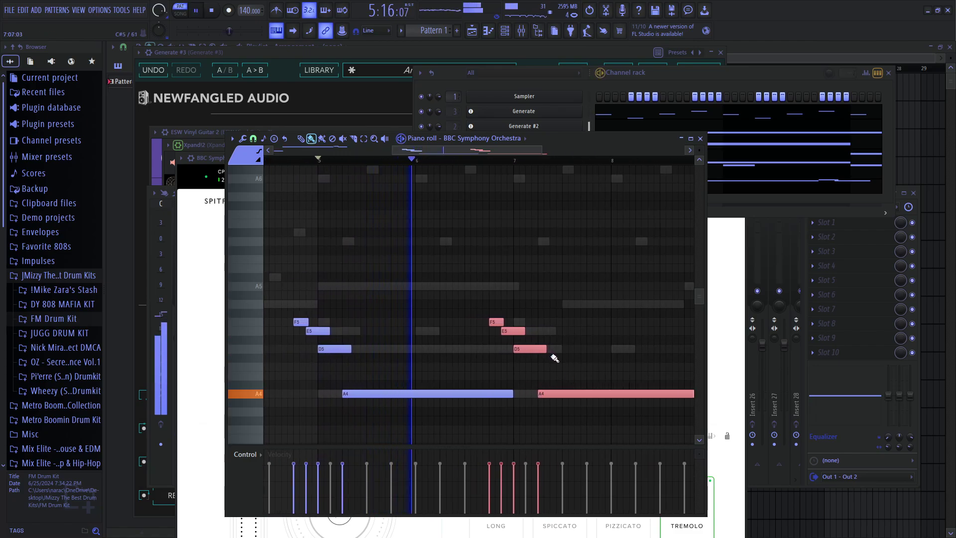
{"action": "left_click", "coordinate": [529, 391]}
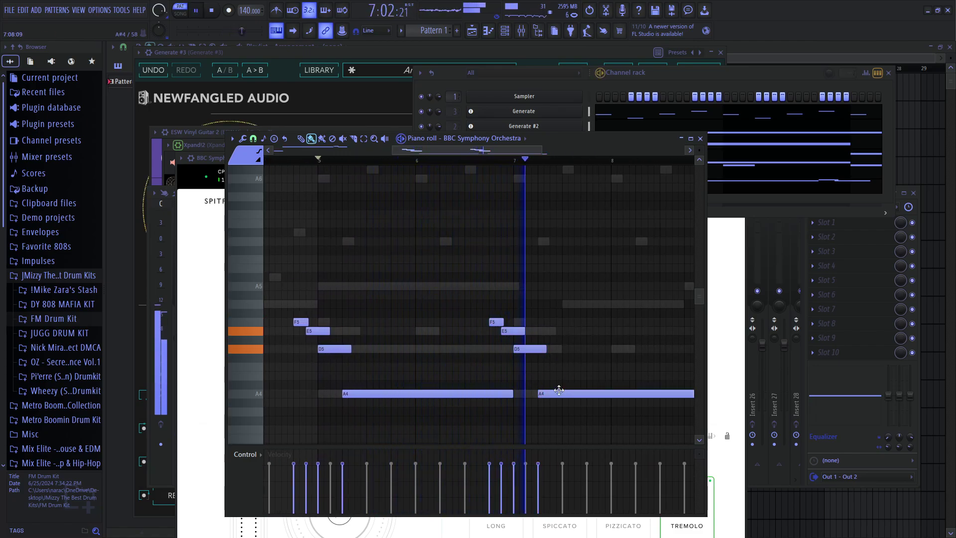
- Shift the copied four-note phrase so its F5 starts at bar 7, and trim its final A4 note to end at bar 9
{"action": "key", "text": "space"}
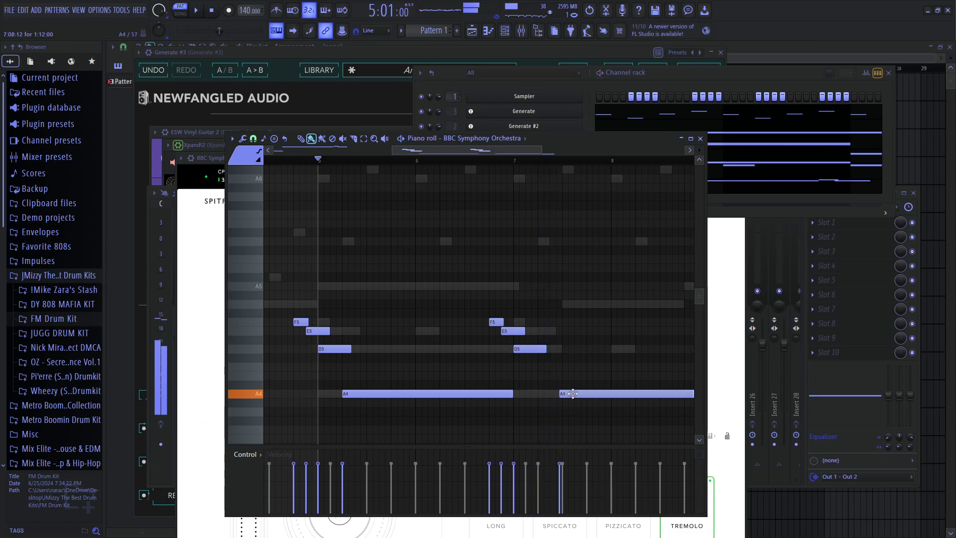
{"action": "left_click_drag", "start_coordinate": [573, 394], "coordinate": [551, 393]}
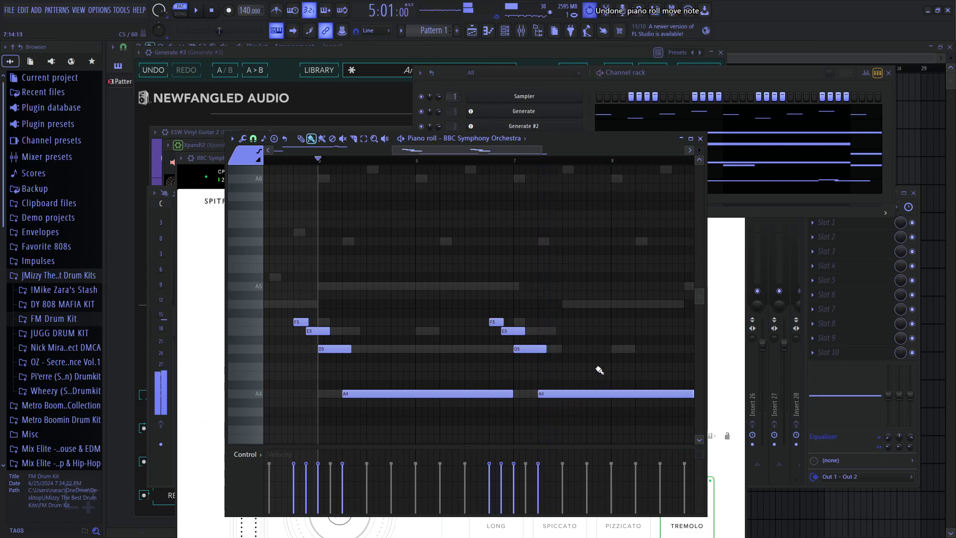
{"action": "left_click_drag", "start_coordinate": [697, 405], "coordinate": [521, 322]}
{"action": "key", "text": "space"}
{"action": "scroll", "coordinate": [600, 371], "scroll_direction": "down", "scroll_amount": 5}
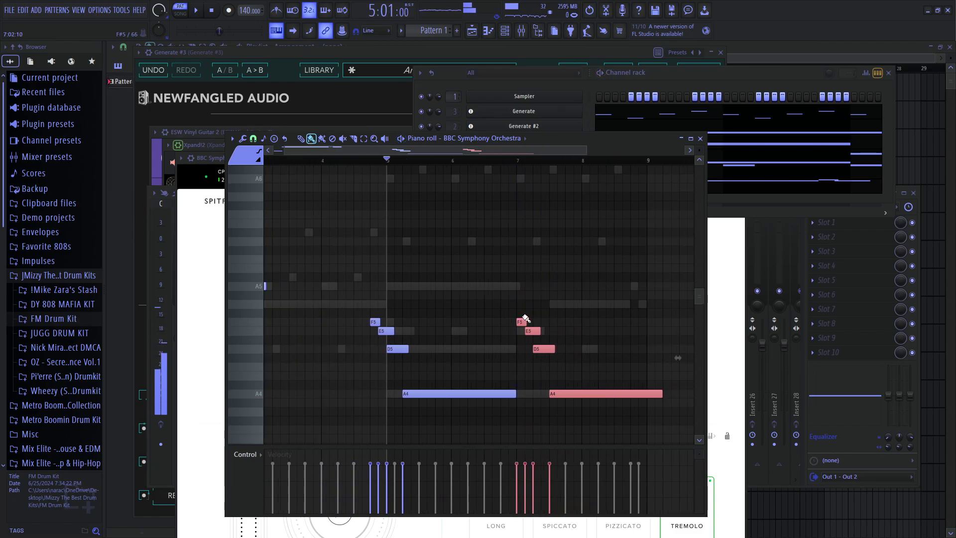
{"action": "left_click", "coordinate": [600, 371]}
{"action": "scroll", "coordinate": [527, 371], "scroll_direction": "up", "scroll_amount": 3}
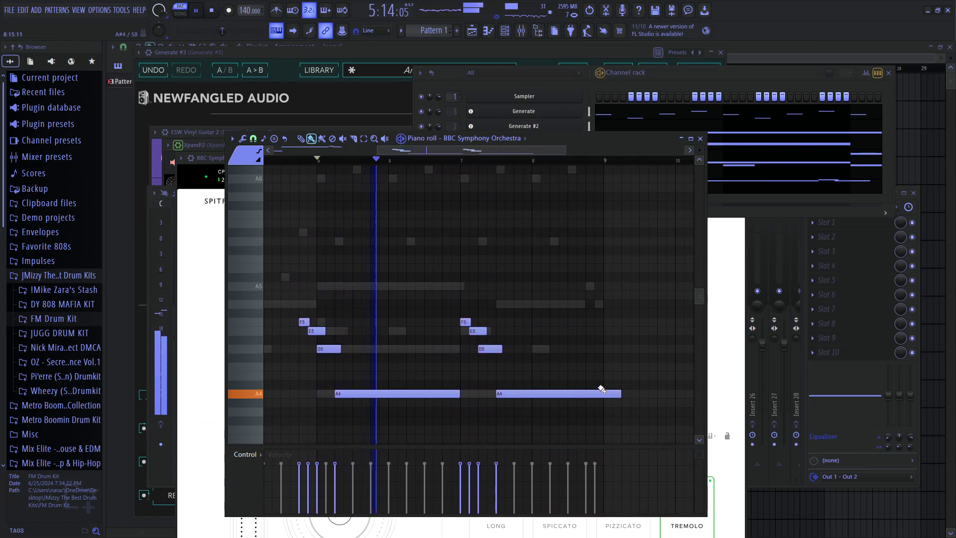
{"action": "left_click_drag", "start_coordinate": [622, 397], "coordinate": [604, 397]}
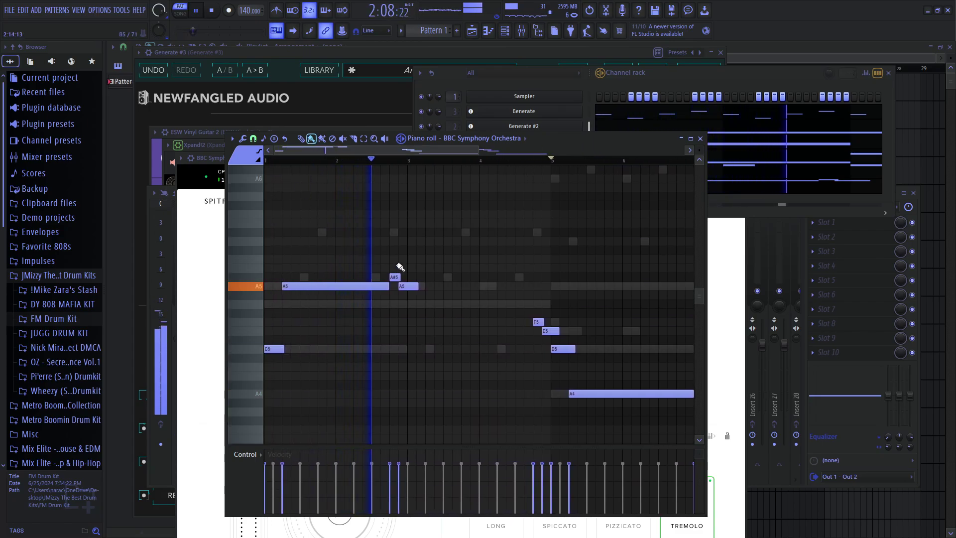
- Lengthen the second A5 note until it reaches the F5 note just before bar 5, and play back the result
{"action": "scroll", "coordinate": [448, 294], "scroll_direction": "down", "scroll_amount": 2}
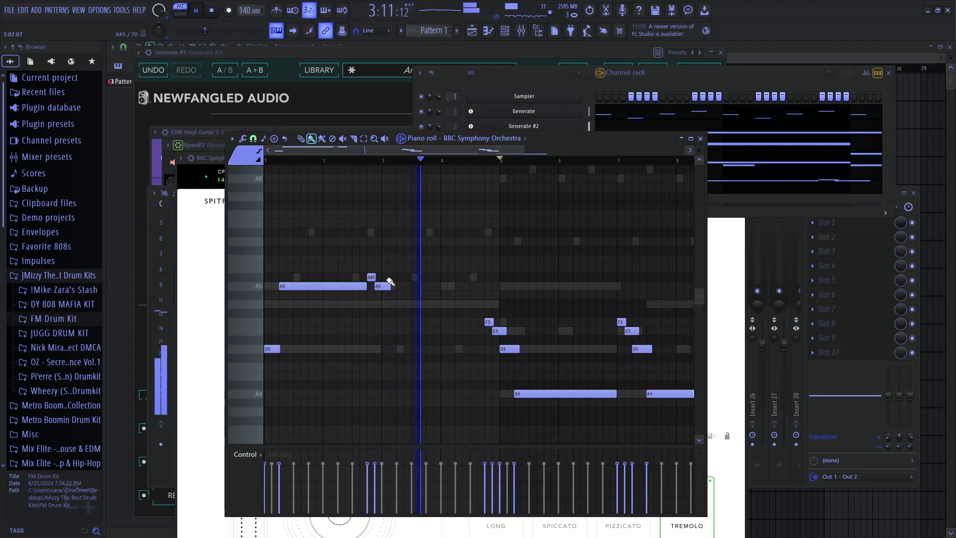
{"action": "key", "text": "space"}
{"action": "left_click_drag", "start_coordinate": [453, 298], "coordinate": [484, 298]}
{"action": "key", "text": "space"}
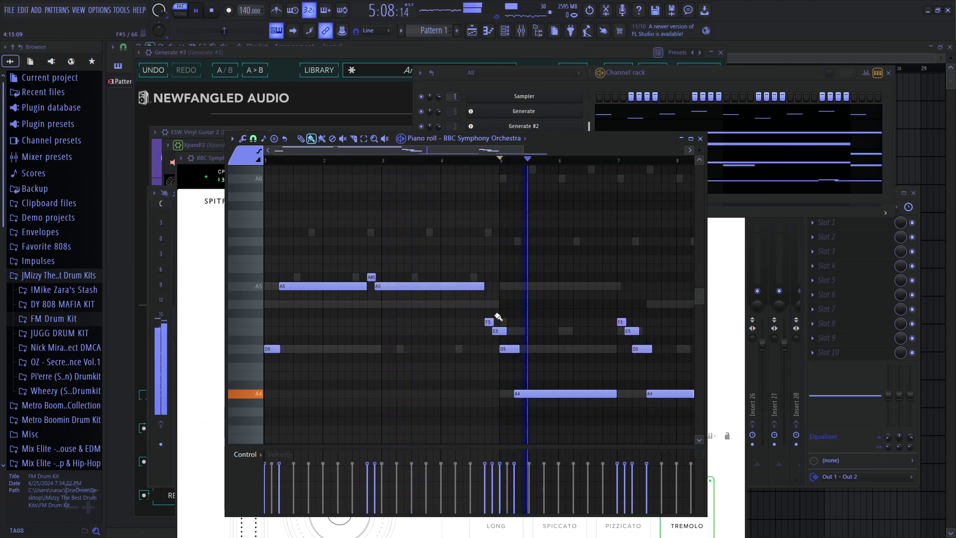
{"action": "key", "text": "space"}
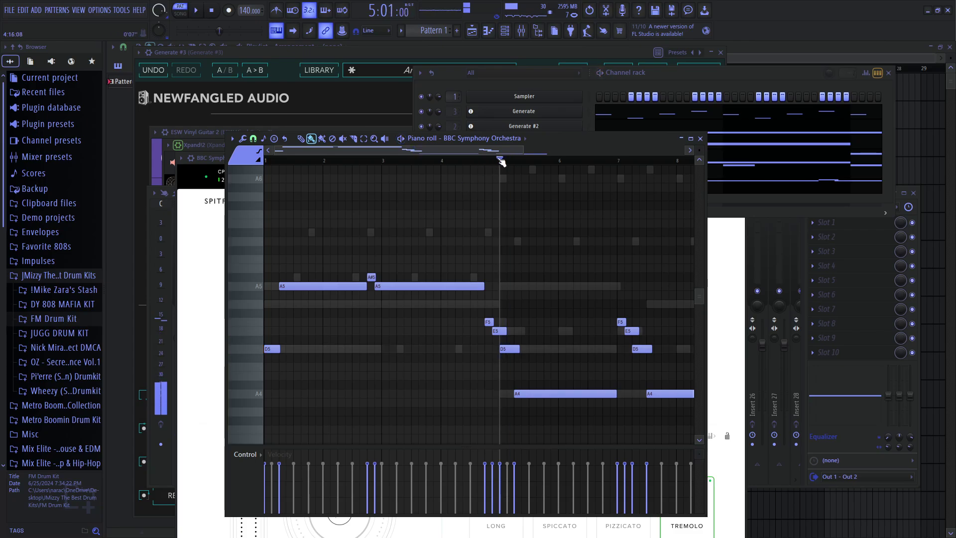
- Lower the second long A5 note to G5, nudge it slightly earlier, and play the melody from bar 1
{"action": "left_click_drag", "start_coordinate": [500, 160], "coordinate": [266, 160]}
{"action": "key", "text": "space"}
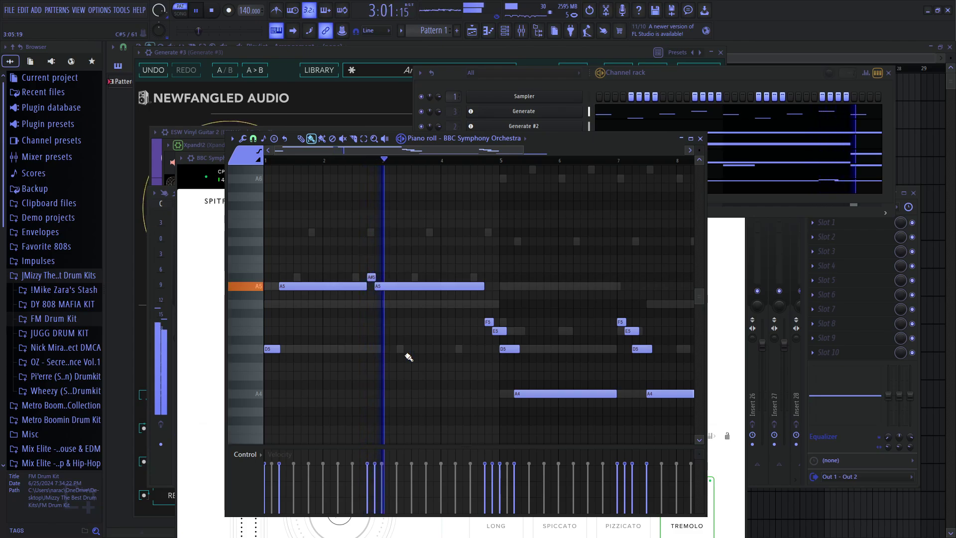
{"action": "key", "text": "space"}
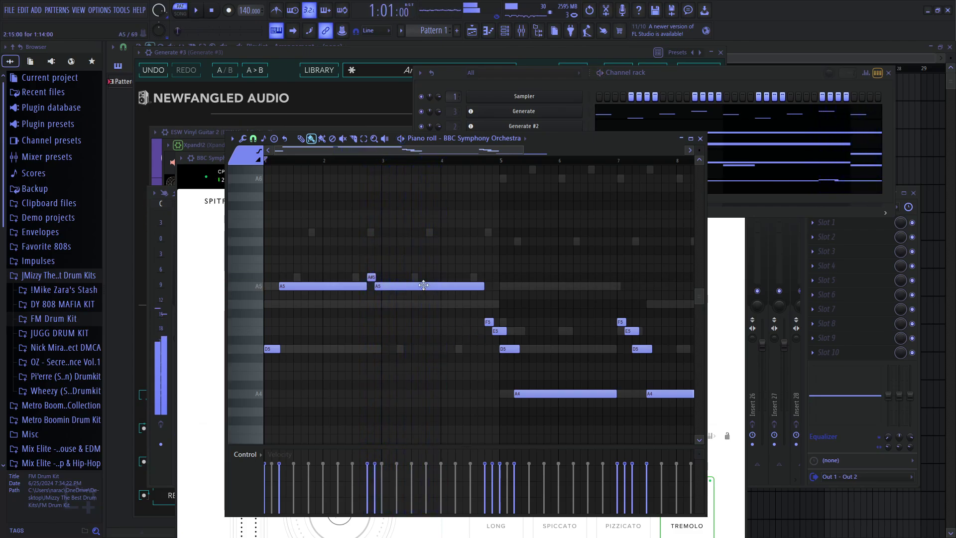
{"action": "mouse_move", "coordinate": [424, 285]}
{"action": "left_mouse_down"}
{"action": "mouse_move", "coordinate": [426, 317]}
{"action": "mouse_move", "coordinate": [424, 304]}
{"action": "left_mouse_up"}
{"action": "key", "text": "space"}
{"action": "scroll", "coordinate": [405, 304], "scroll_direction": "up", "scroll_amount": 3, "text": "ctrl"}
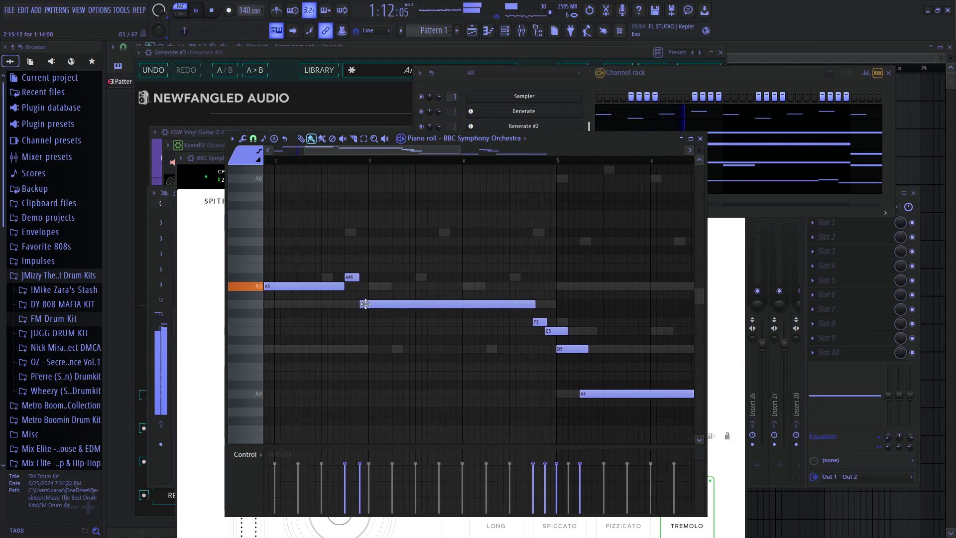
{"action": "left_click_drag", "start_coordinate": [366, 303], "coordinate": [362, 304]}
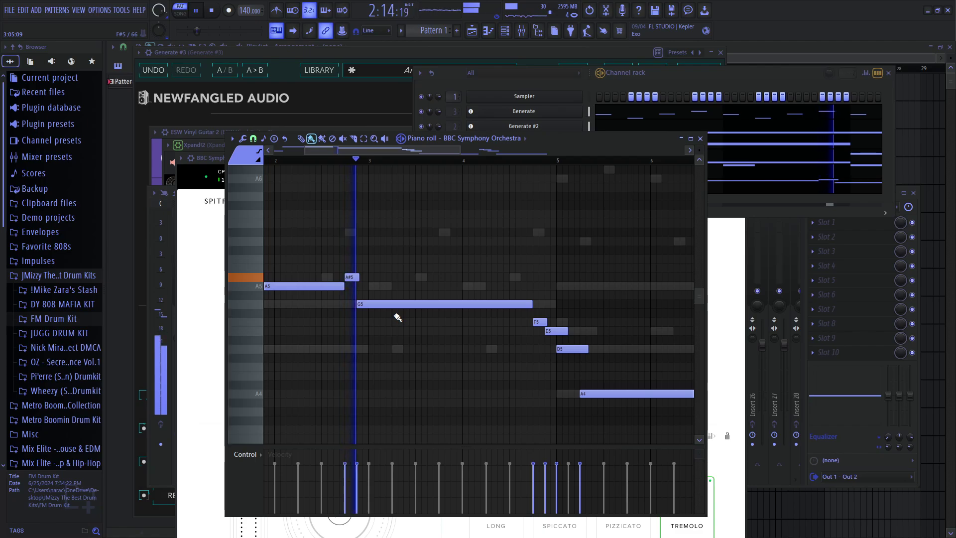
{"action": "scroll", "coordinate": [557, 329], "scroll_direction": "down", "scroll_amount": 2, "text": "ctrl"}
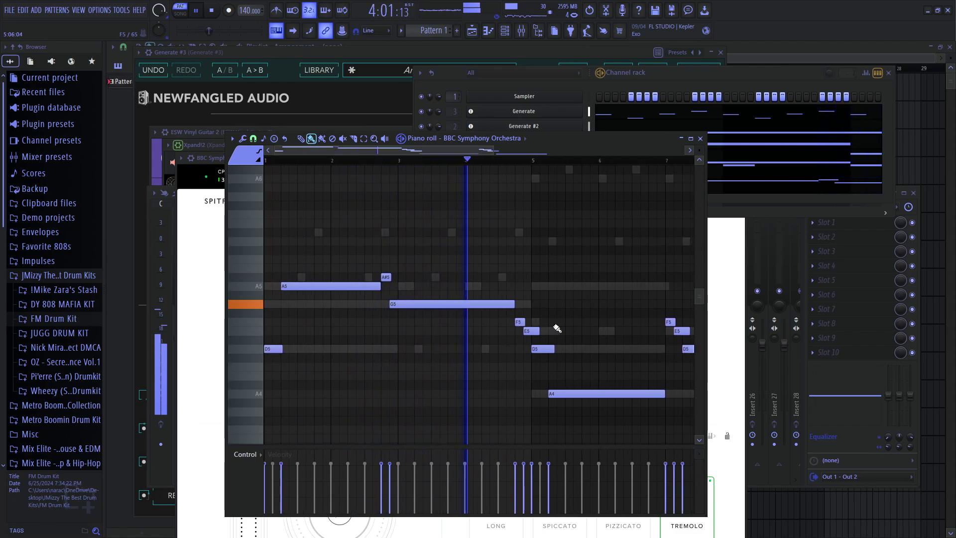
{"action": "scroll", "coordinate": [557, 329], "scroll_direction": "down", "scroll_amount": 2, "text": "ctrl"}
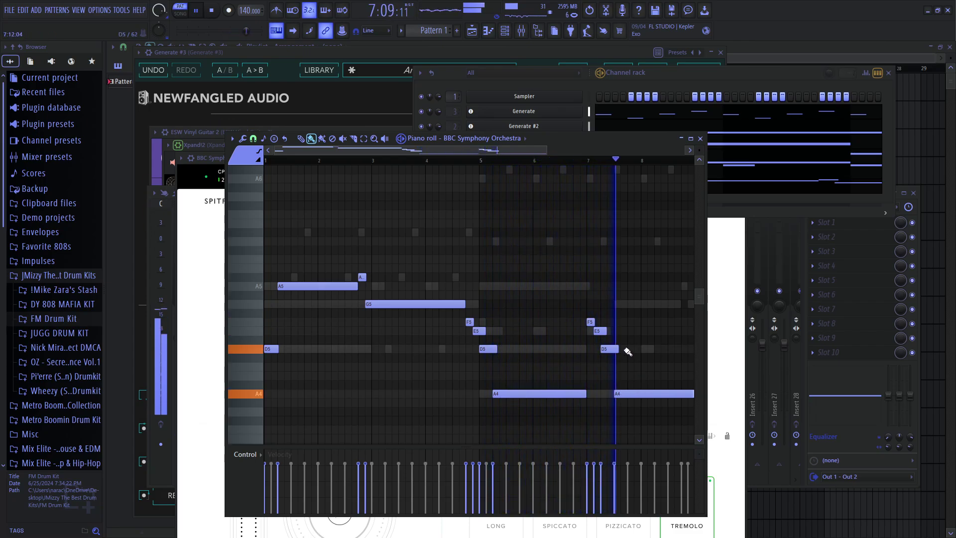
{"action": "scroll", "coordinate": [625, 349], "scroll_direction": "down", "scroll_amount": 1, "text": "ctrl"}
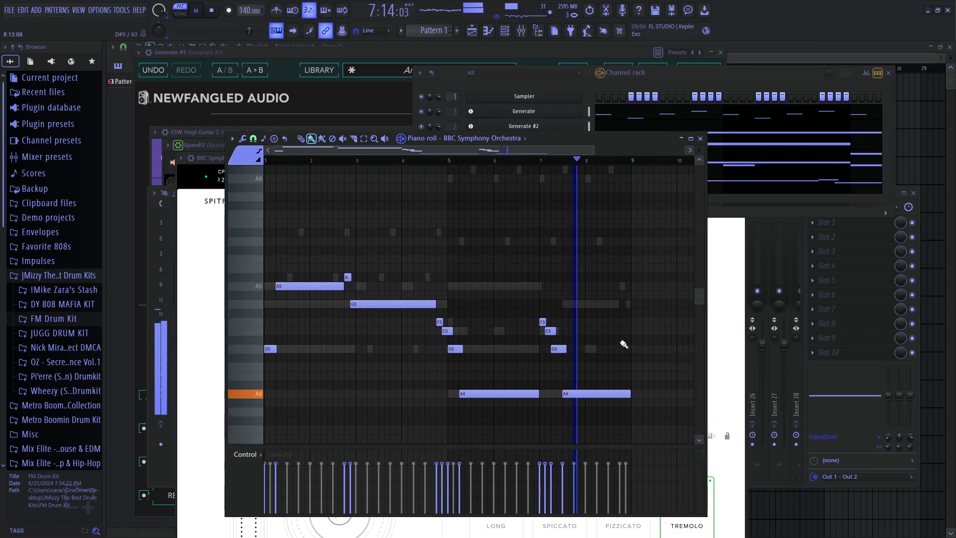
- Assign the BBC Symphony Orchestra channel to a new mixer instrument track and lower its volume
{"action": "left_click", "coordinate": [696, 78]}
{"action": "right_click", "coordinate": [580, 185]}
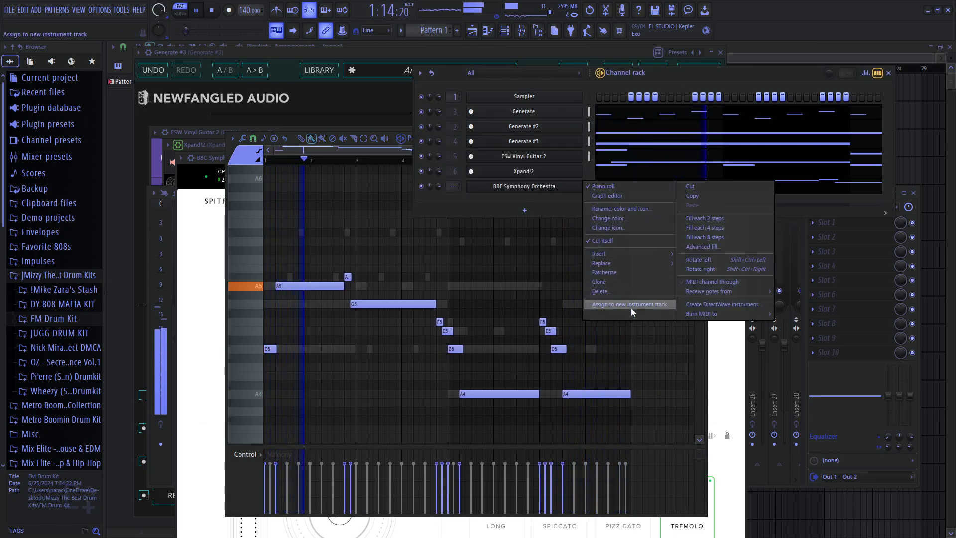
{"action": "left_click", "coordinate": [623, 307]}
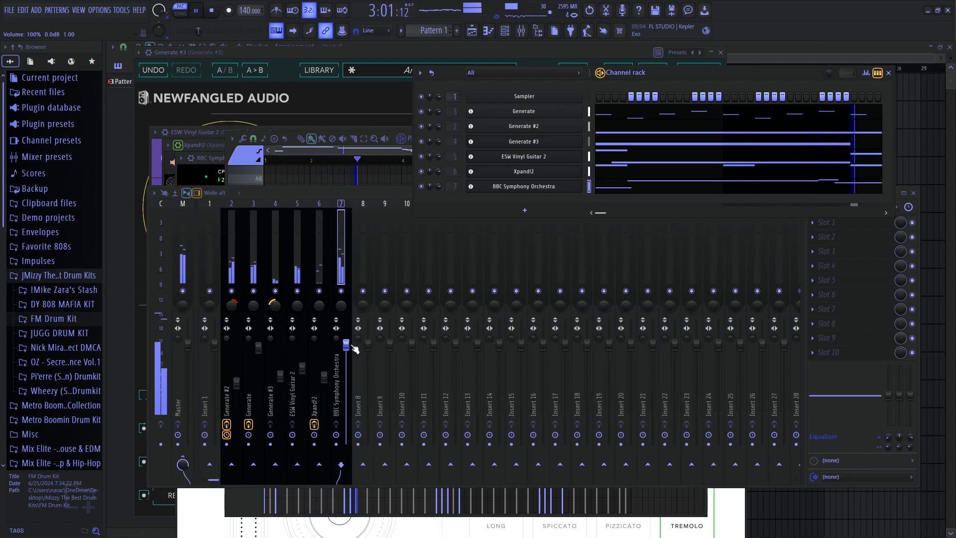
{"action": "left_click_drag", "start_coordinate": [352, 345], "coordinate": [352, 368]}
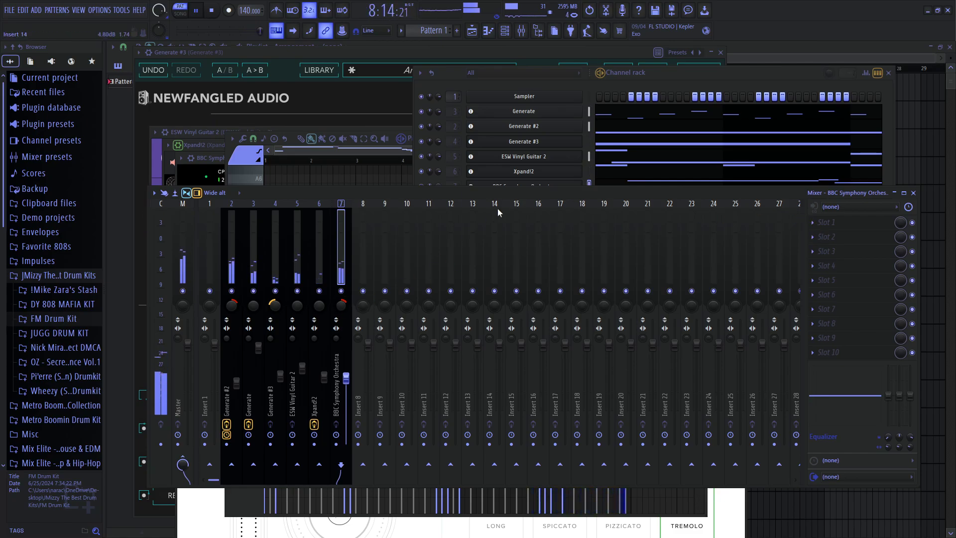
- Rebalance the mixer by raising the Xpand!2 track and lowering the Generate #2 and Generate tracks
{"action": "left_click", "coordinate": [667, 72]}
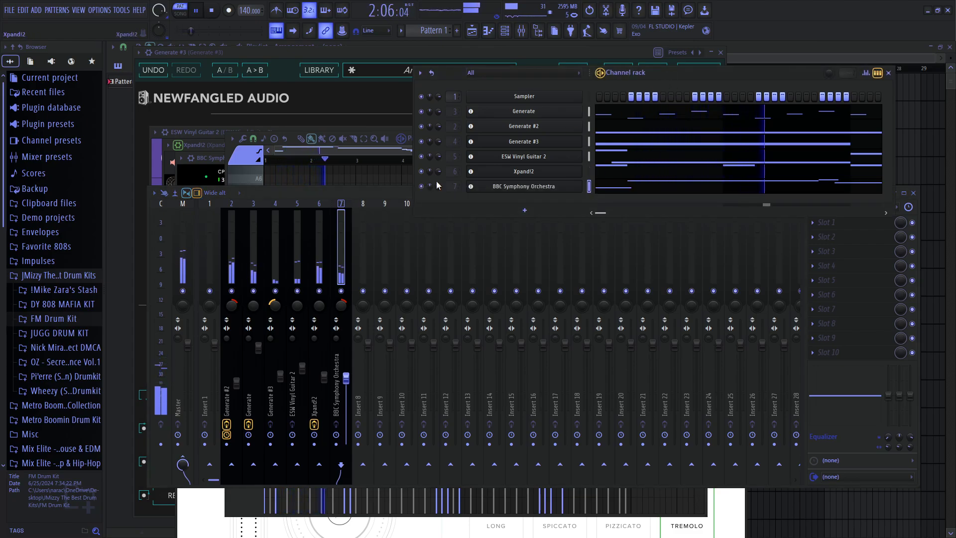
{"action": "left_click", "coordinate": [69, 276]}
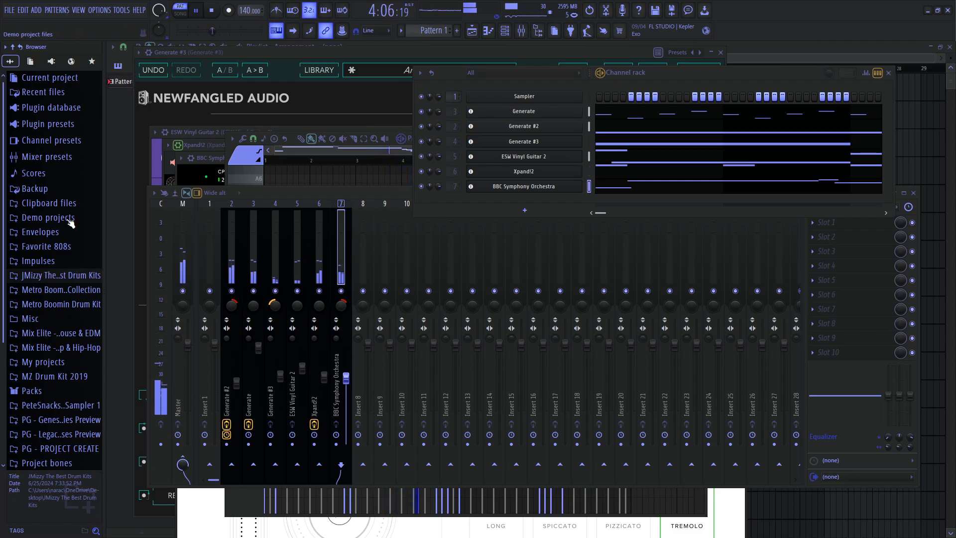
{"action": "left_click_drag", "start_coordinate": [327, 377], "coordinate": [324, 372]}
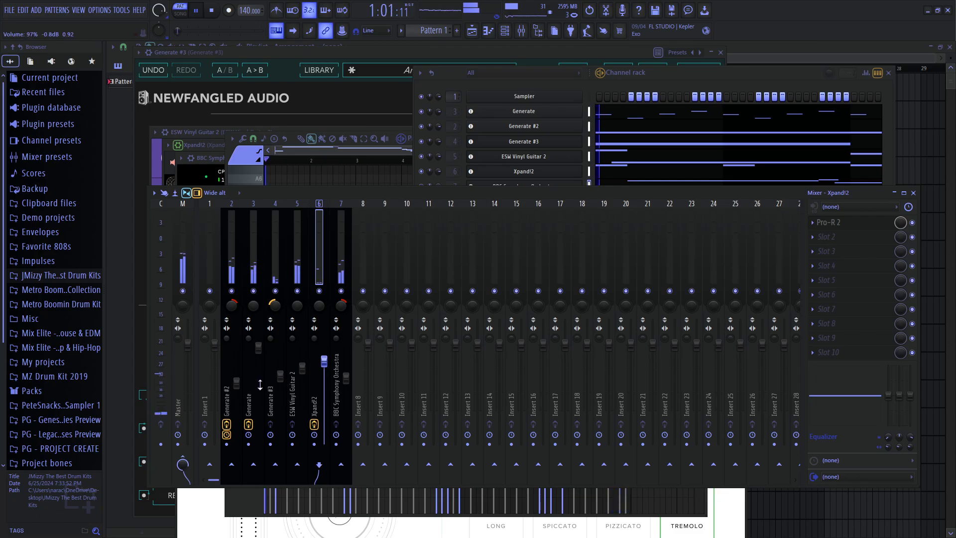
{"action": "left_click_drag", "start_coordinate": [236, 381], "coordinate": [236, 386]}
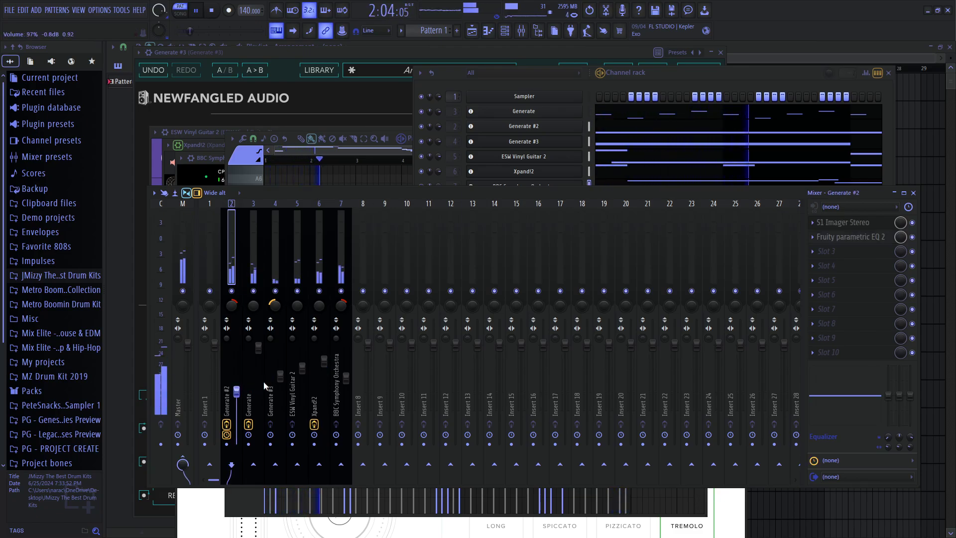
{"action": "left_click_drag", "start_coordinate": [263, 351], "coordinate": [263, 354]}
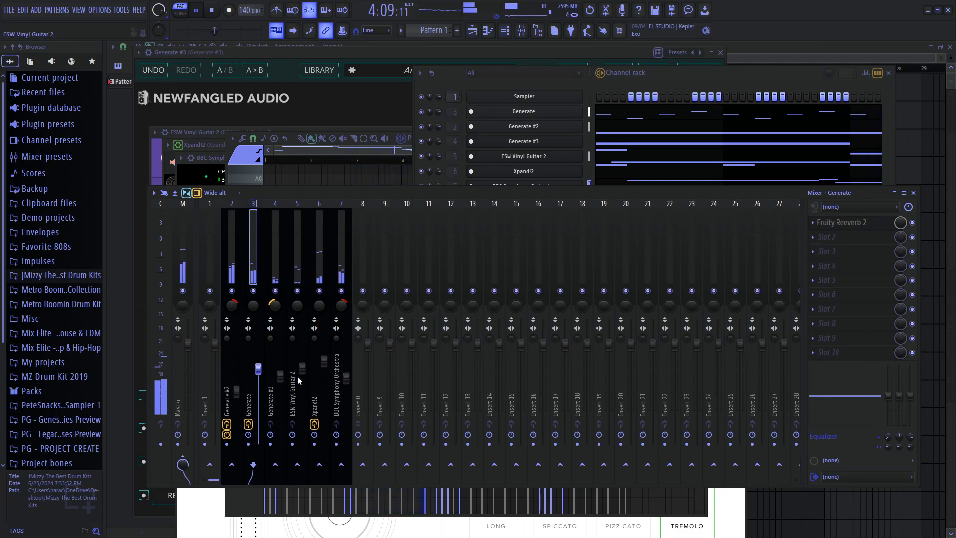
{"action": "left_click", "coordinate": [236, 385]}
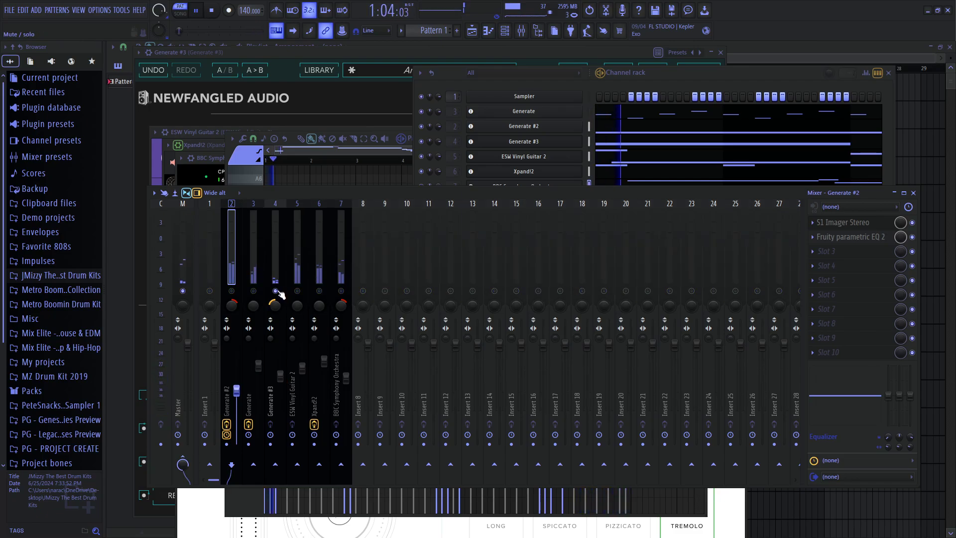
- Raise the Generate #3 volume, and set Xpand!2 to 92% and ESW Vinyl Guitar 2 to 71%
{"action": "left_click_drag", "start_coordinate": [280, 375], "coordinate": [281, 354]}
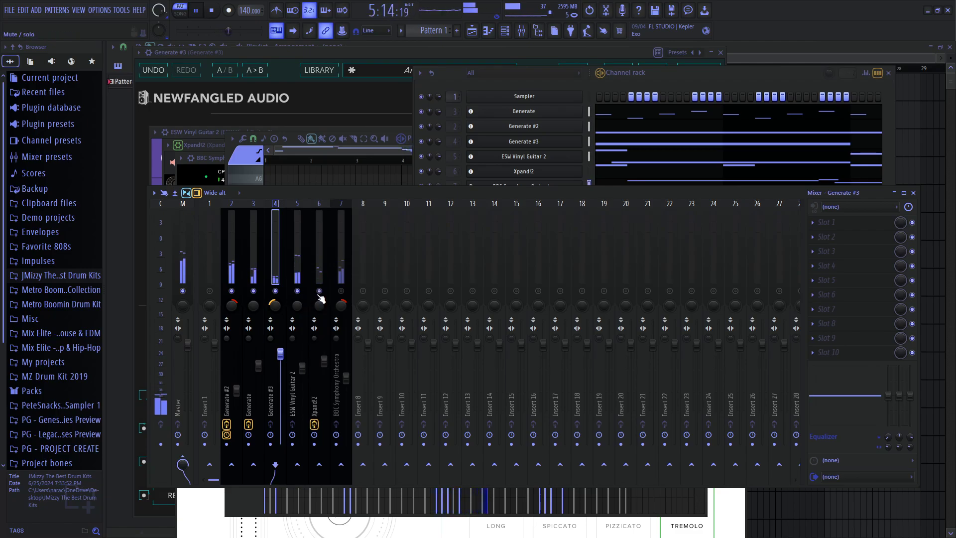
{"action": "mouse_move", "coordinate": [324, 361]}
{"action": "left_mouse_down"}
{"action": "mouse_move", "coordinate": [350, 373]}
{"action": "mouse_move", "coordinate": [326, 353]}
{"action": "left_mouse_up"}
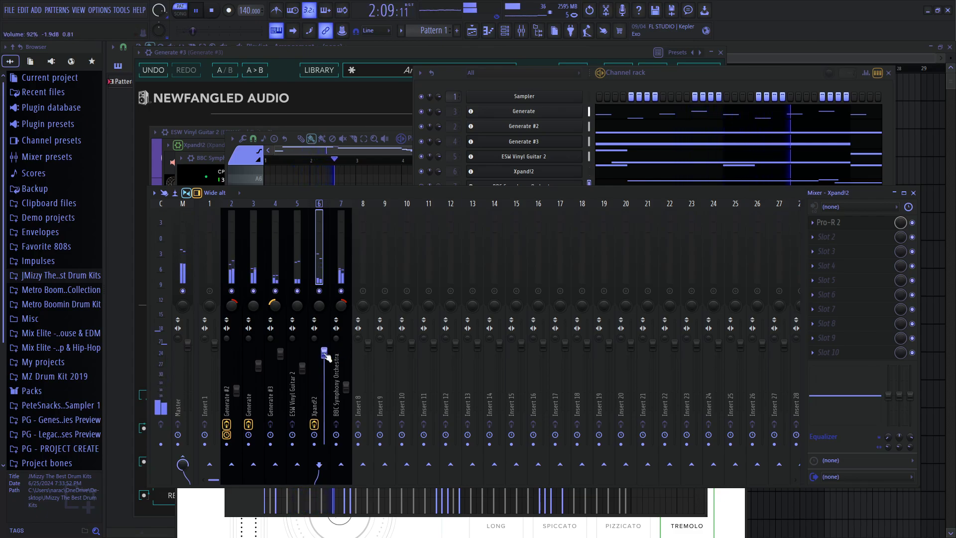
{"action": "left_click_drag", "start_coordinate": [303, 377], "coordinate": [304, 380]}
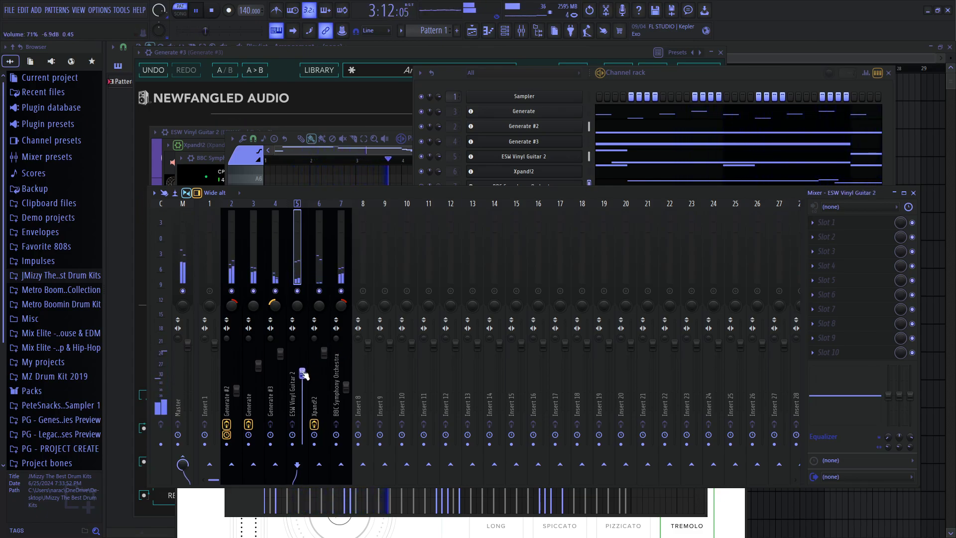
- Audition snare and clap samples from the Snares folder of the Nick Mira drum kit
{"action": "left_click", "coordinate": [69, 290]}
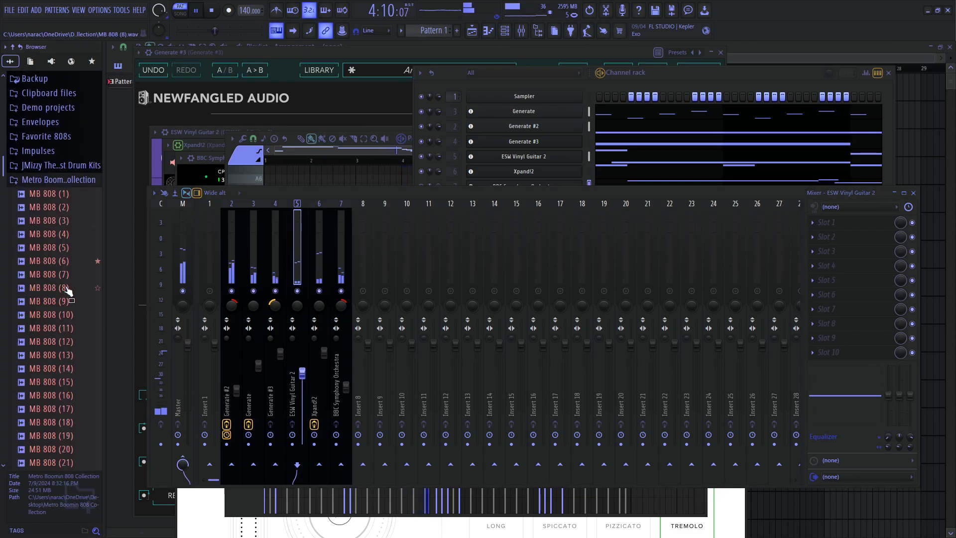
{"action": "left_click", "coordinate": [70, 179]}
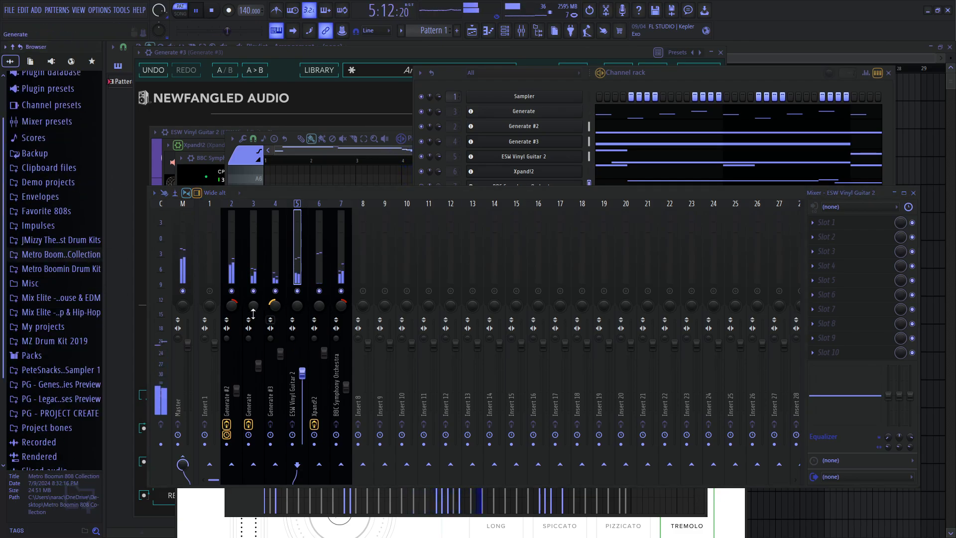
{"action": "left_click", "coordinate": [65, 241]}
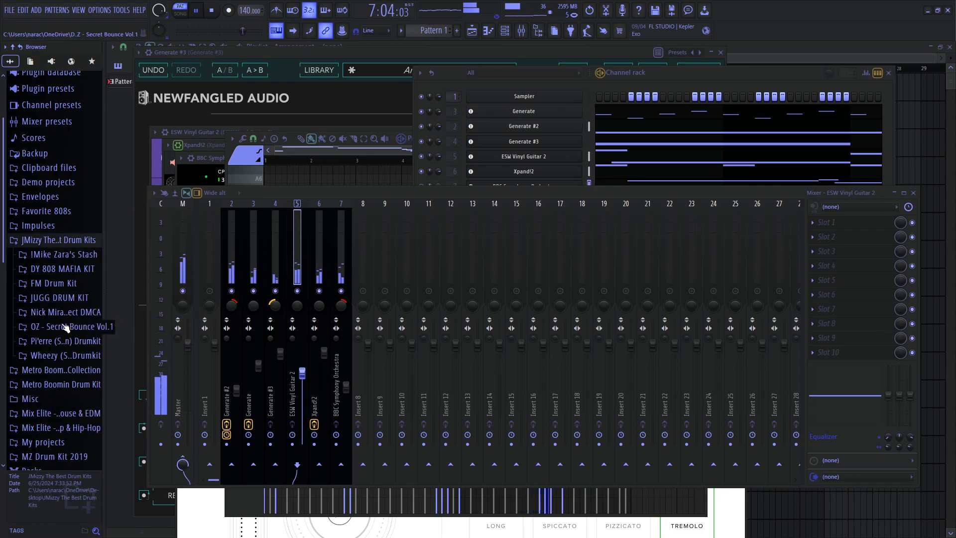
{"action": "left_click", "coordinate": [67, 312]}
{"action": "left_click", "coordinate": [56, 431]}
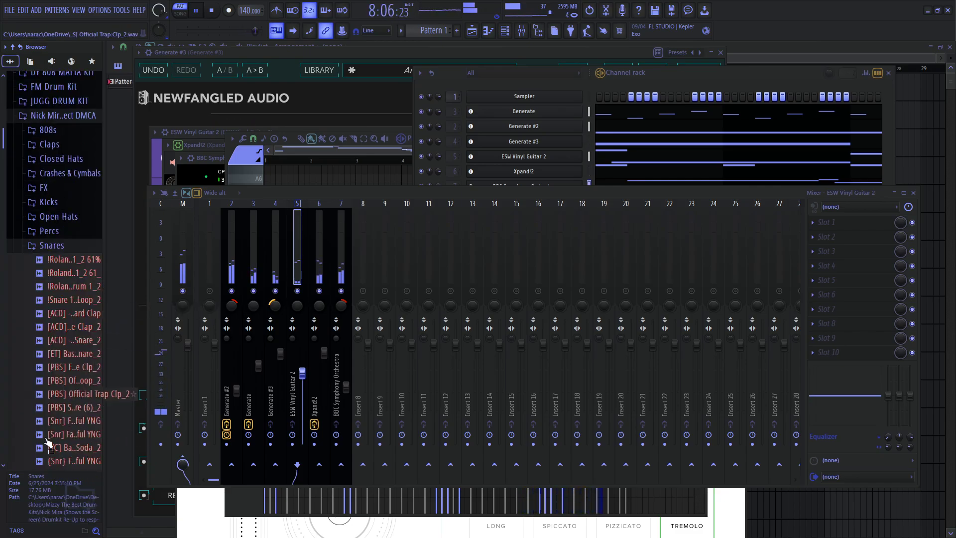
{"action": "scroll", "coordinate": [65, 249], "scroll_direction": "down", "scroll_amount": 8}
{"action": "left_click", "coordinate": [67, 209]}
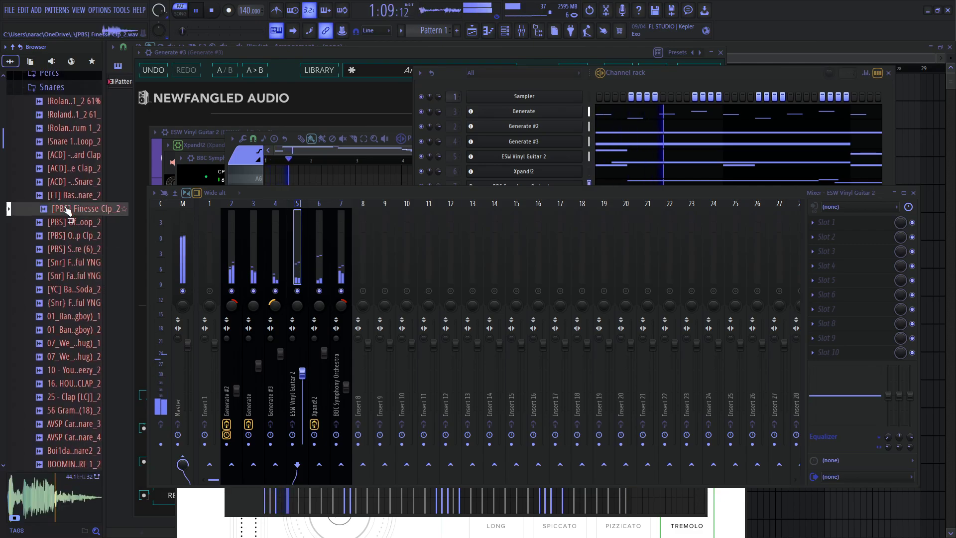
{"action": "left_click", "coordinate": [81, 265]}
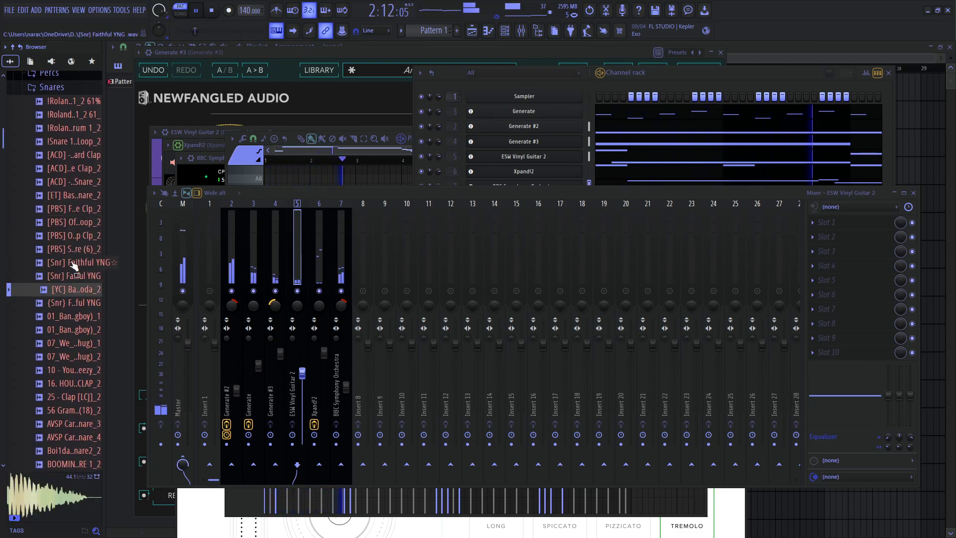
{"action": "scroll", "coordinate": [82, 224], "scroll_direction": "up", "scroll_amount": 5}
{"action": "left_click", "coordinate": [82, 180]}
{"action": "scroll", "coordinate": [83, 178], "scroll_direction": "up", "scroll_amount": 5}
{"action": "left_click", "coordinate": [74, 197]}
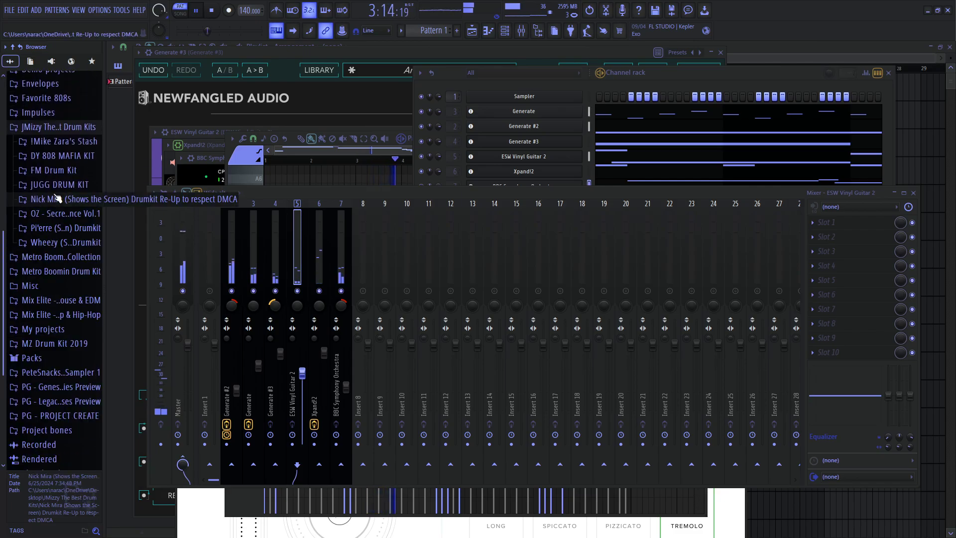
- Load (SXJ) Snare (1) from the JUGG DRUM KIT Snares folder as a new channel
{"action": "left_click", "coordinate": [72, 184]}
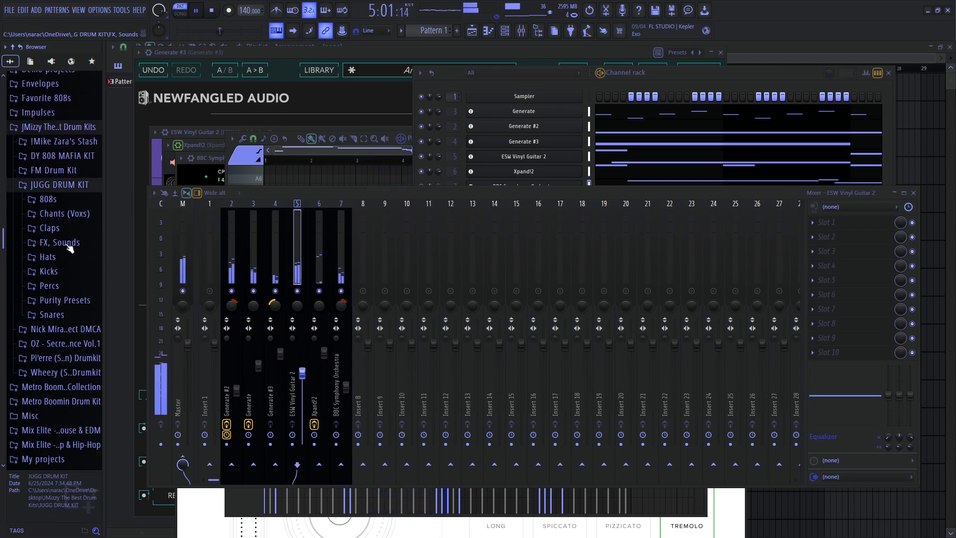
{"action": "left_click", "coordinate": [76, 314]}
{"action": "left_click", "coordinate": [73, 328]}
{"action": "left_click_drag", "start_coordinate": [71, 339], "coordinate": [546, 193]}
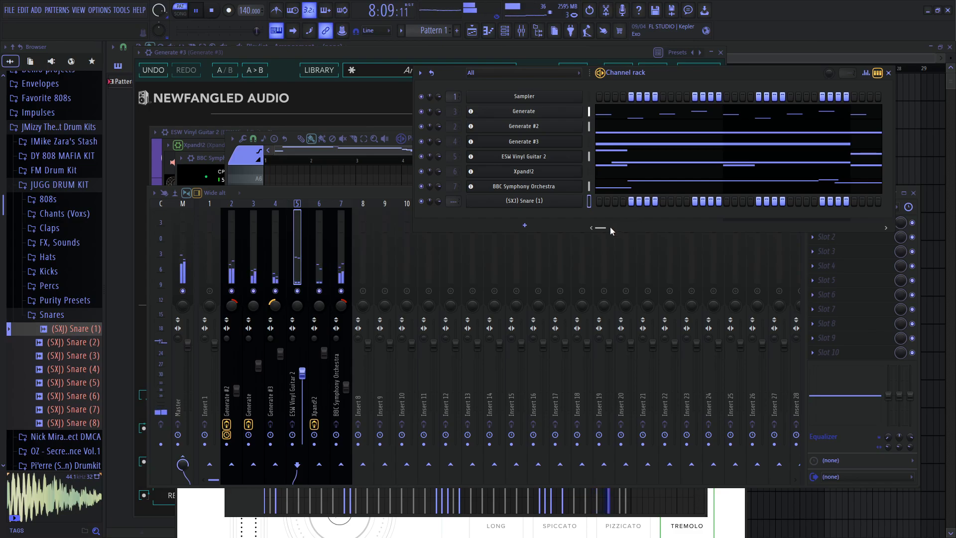
- Program a syncopated snare step pattern across bars 1 to 4, starting on the ninth step, and stop playback
{"action": "left_click", "coordinate": [664, 201]}
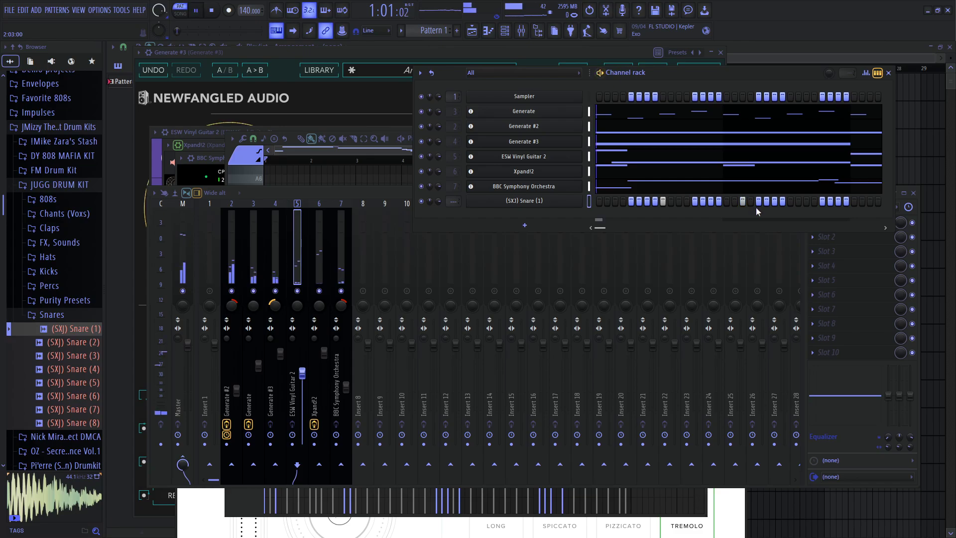
{"action": "left_click_drag", "start_coordinate": [605, 228], "coordinate": [659, 228]}
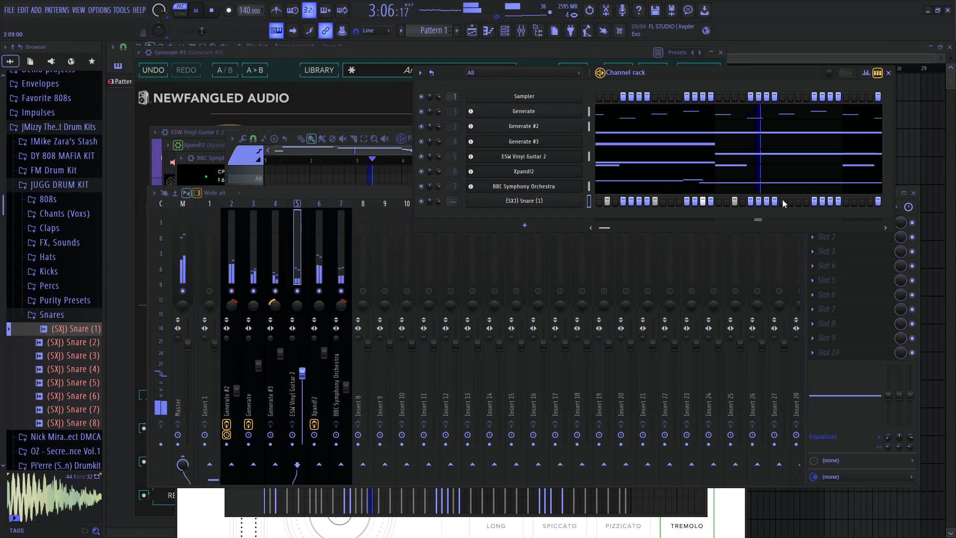
{"action": "key", "text": "space"}
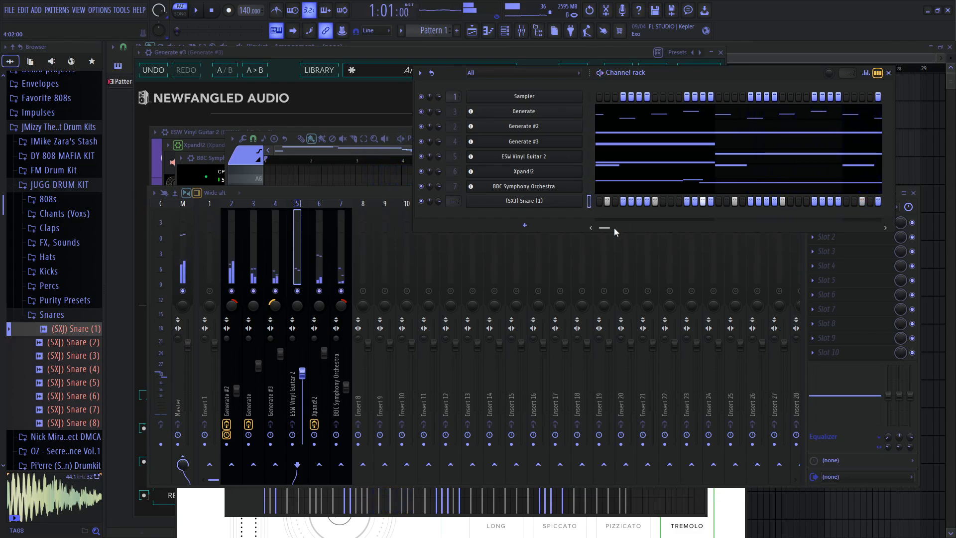
{"action": "left_click_drag", "start_coordinate": [617, 227], "coordinate": [618, 228]}
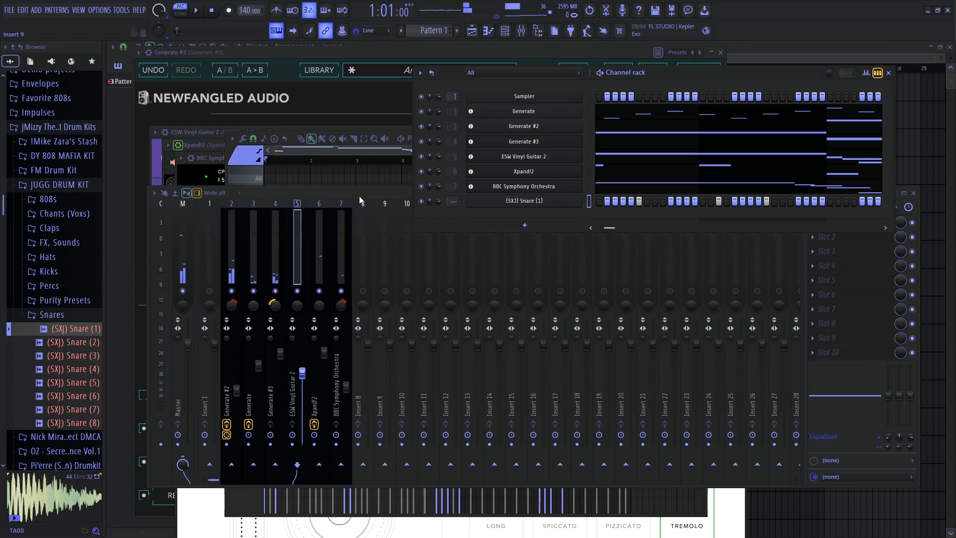
- Duplicate the snare's four-bar pattern in the piano roll so it fills bars 5 to 8
{"action": "key", "text": "F7"}
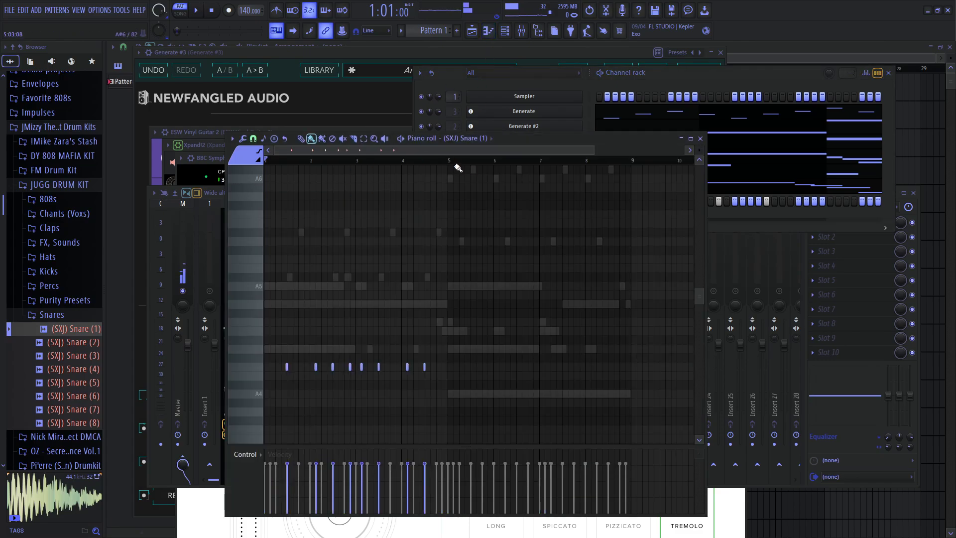
{"action": "left_click_drag", "start_coordinate": [451, 163], "coordinate": [115, 190]}
{"action": "key", "text": "ctrl+b"}
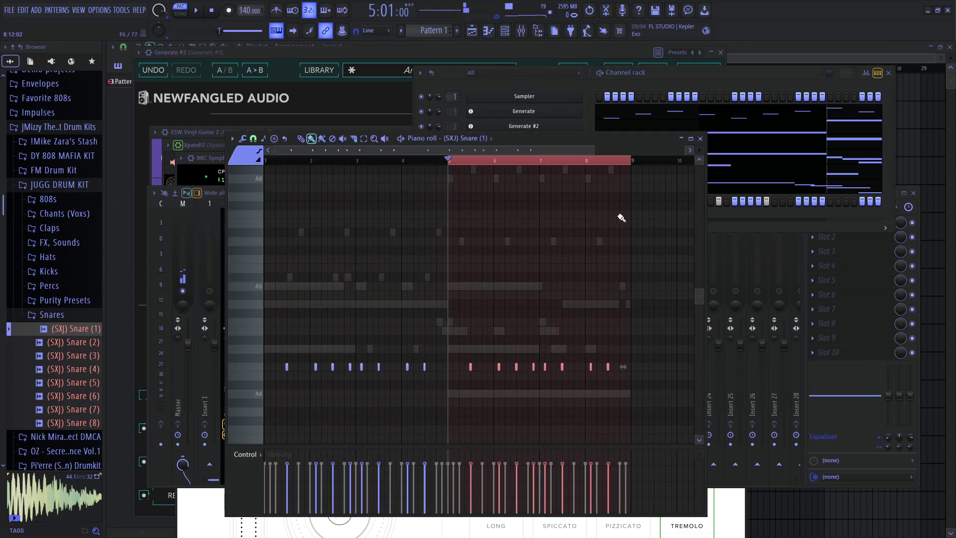
- Audition hi-hats in the FM Drum Kit's Overused folder and load Hi Hat [ Metal ] as a new channel
{"action": "left_click", "coordinate": [540, 128]}
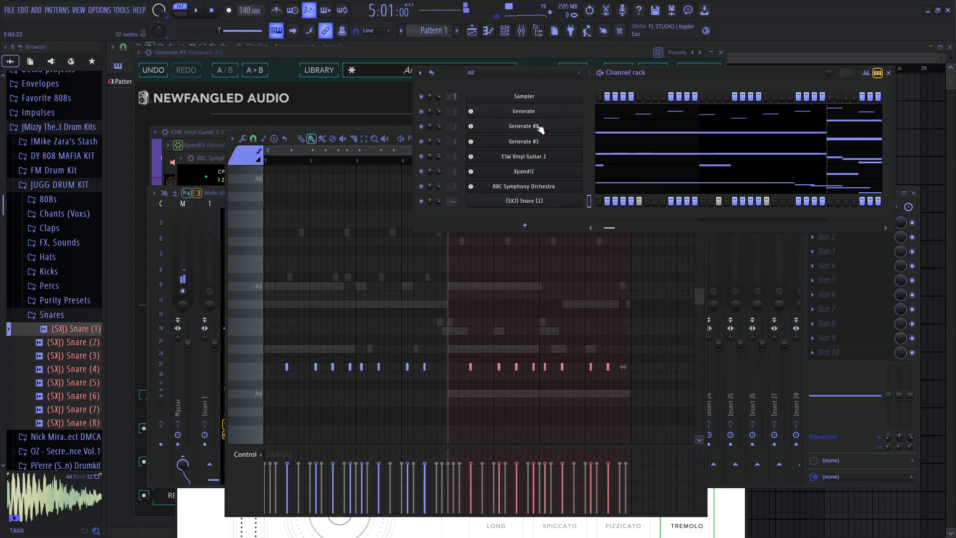
{"action": "left_click", "coordinate": [61, 255]}
{"action": "left_click", "coordinate": [64, 257]}
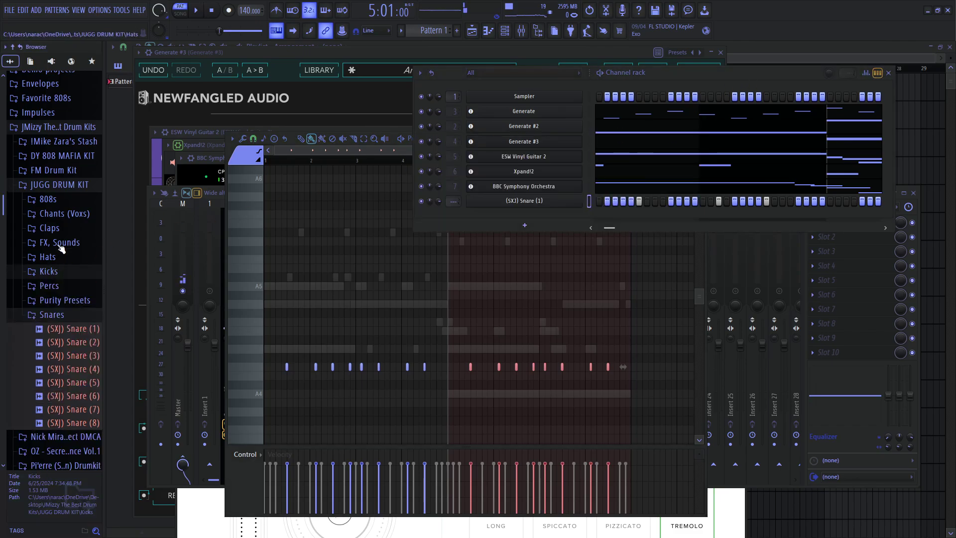
{"action": "left_click", "coordinate": [57, 191]}
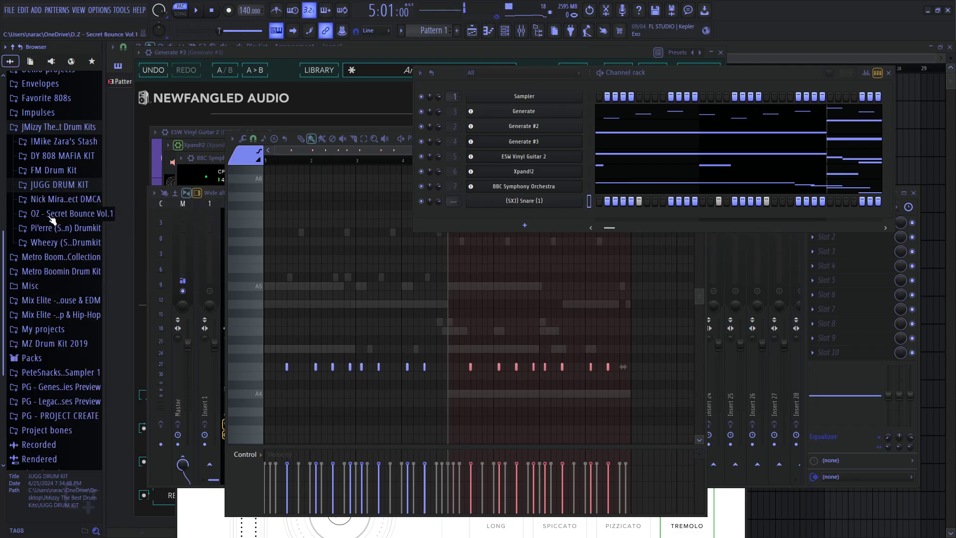
{"action": "left_click", "coordinate": [61, 170]}
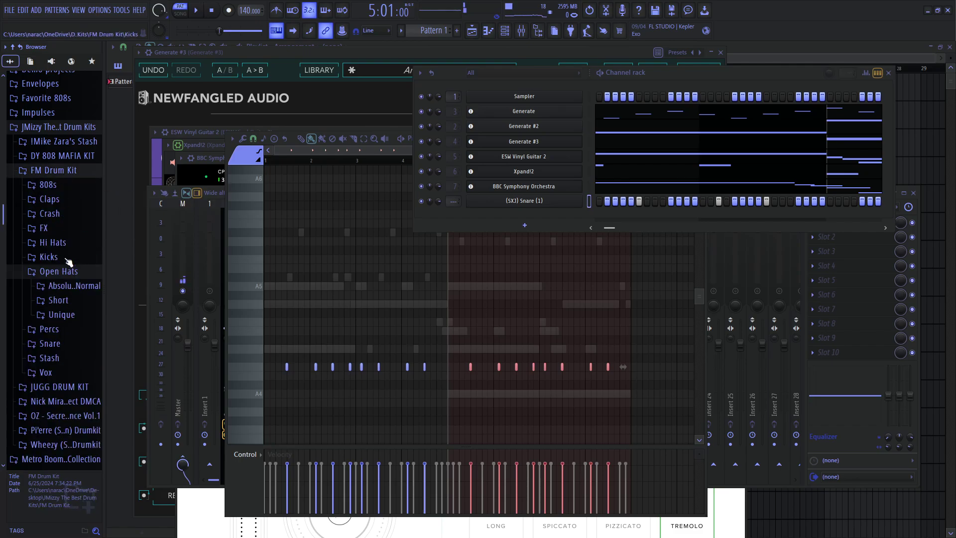
{"action": "left_click", "coordinate": [57, 242]}
{"action": "left_click", "coordinate": [84, 287]}
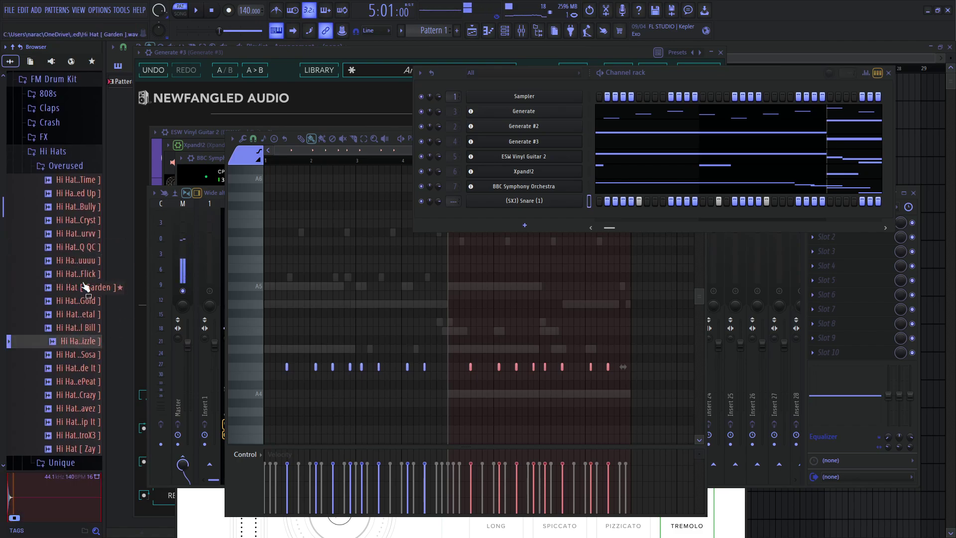
{"action": "left_click", "coordinate": [80, 328]}
{"action": "left_click", "coordinate": [81, 314]}
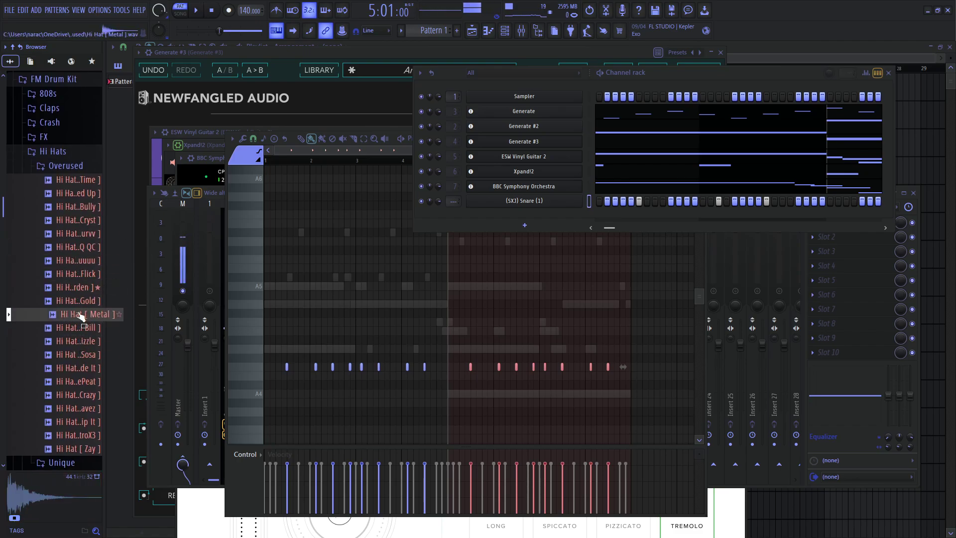
{"action": "left_click_drag", "start_coordinate": [161, 302], "coordinate": [542, 216]}
- Fill the Hi Hat [ Metal ] channel on every 2 steps and play the pattern
{"action": "right_click", "coordinate": [543, 216]}
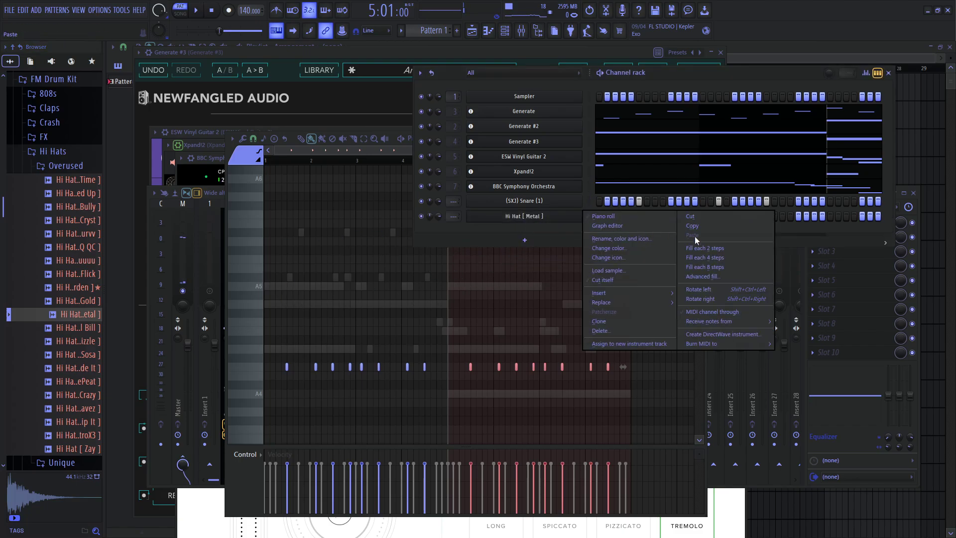
{"action": "left_click", "coordinate": [715, 252]}
{"action": "key", "text": "space"}
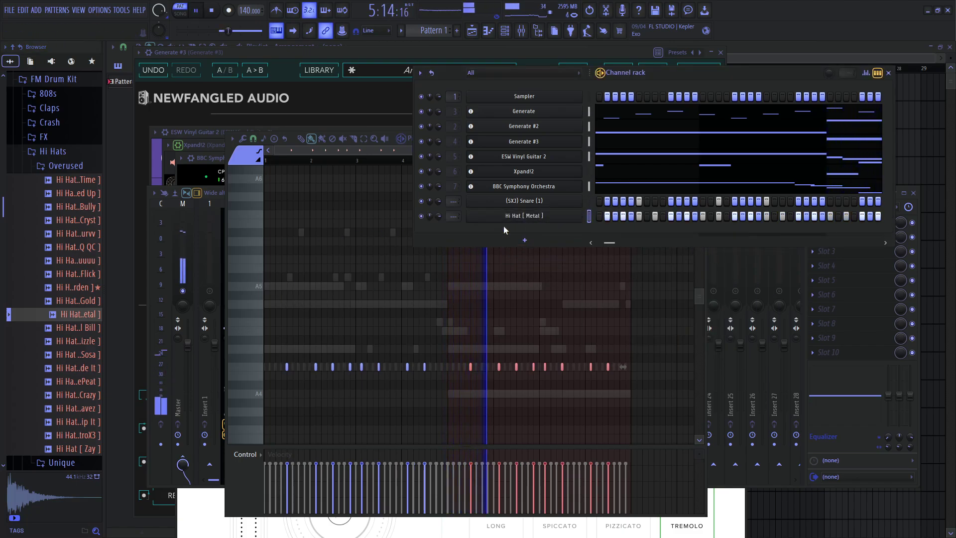
- Audition samples in the Favorite 808s folder and load the cxdy perfect 808 as a new channel
{"action": "left_click", "coordinate": [49, 151]}
{"action": "scroll", "coordinate": [69, 159], "scroll_direction": "up", "scroll_amount": 2}
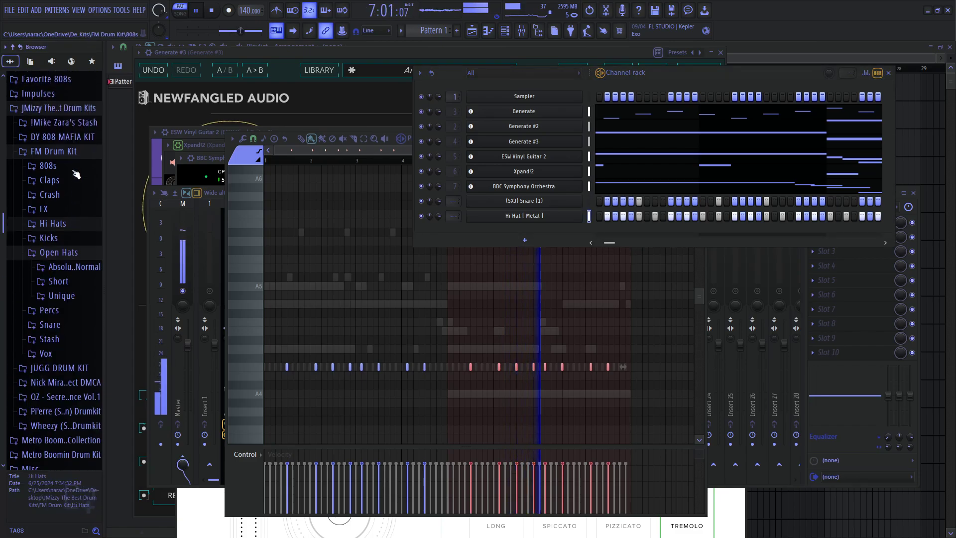
{"action": "scroll", "coordinate": [70, 162], "scroll_direction": "up", "scroll_amount": 5}
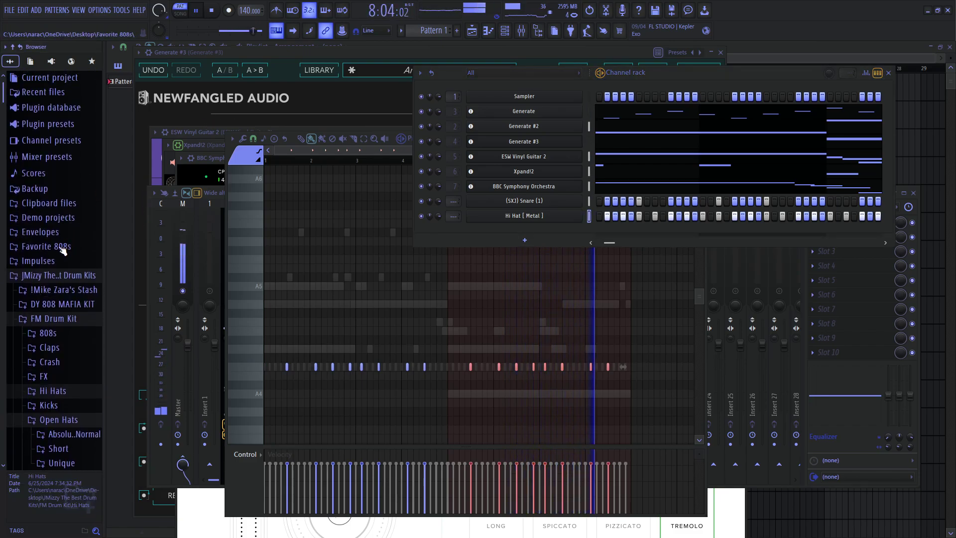
{"action": "left_click", "coordinate": [64, 247]}
{"action": "left_click", "coordinate": [64, 252]}
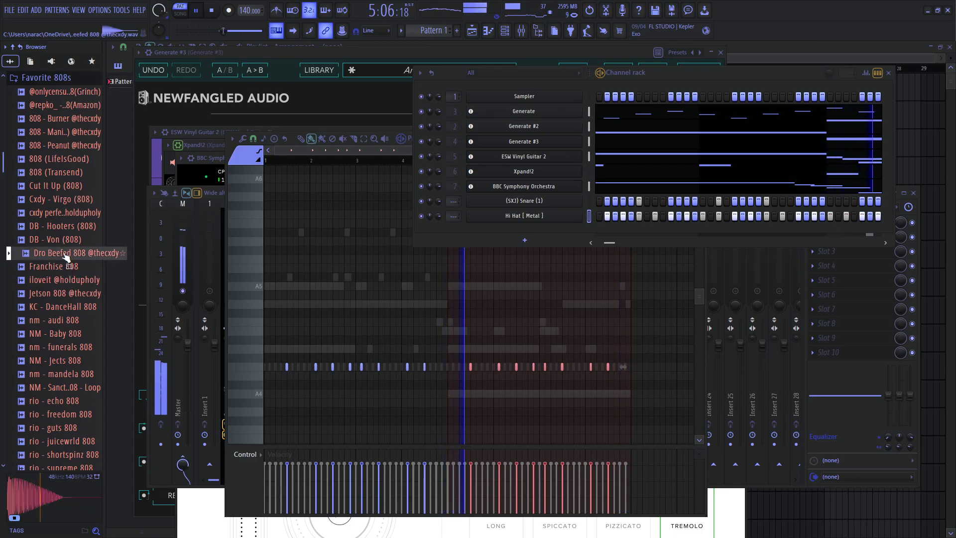
{"action": "left_click_drag", "start_coordinate": [68, 212], "coordinate": [515, 230]}
- Place an 808 note at the start of bar 1, move it to D5 in the piano roll, and play the pattern
{"action": "left_click", "coordinate": [373, 154]}
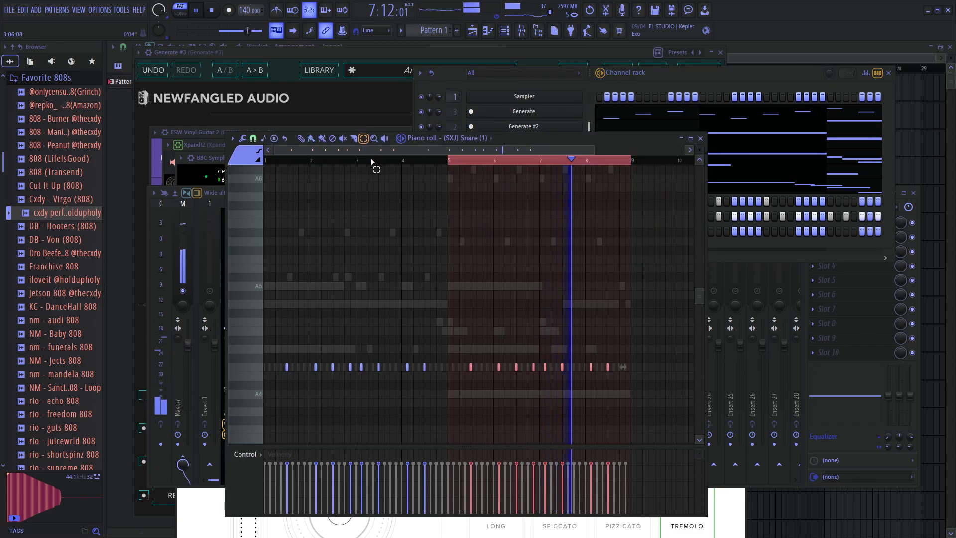
{"action": "left_click", "coordinate": [657, 116]}
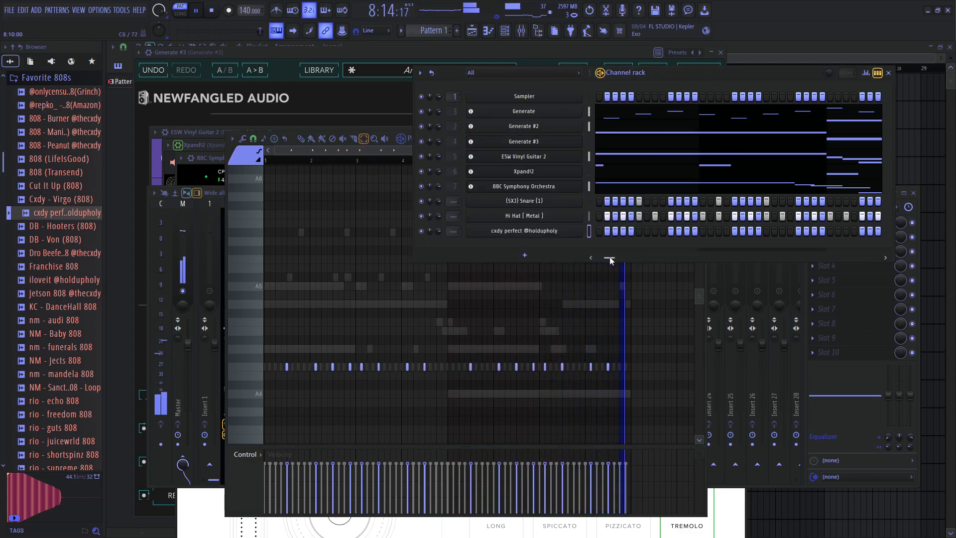
{"action": "key", "text": "space"}
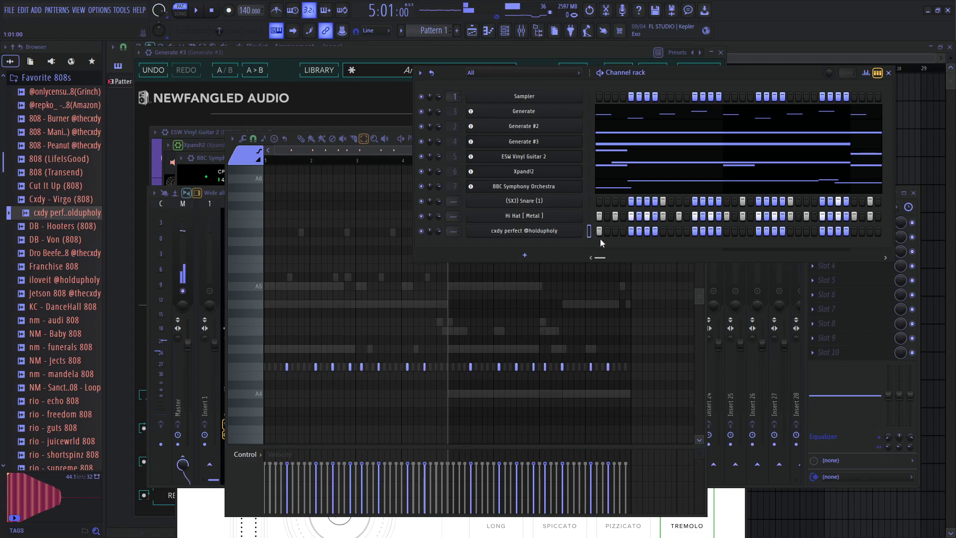
{"action": "left_click", "coordinate": [375, 187]}
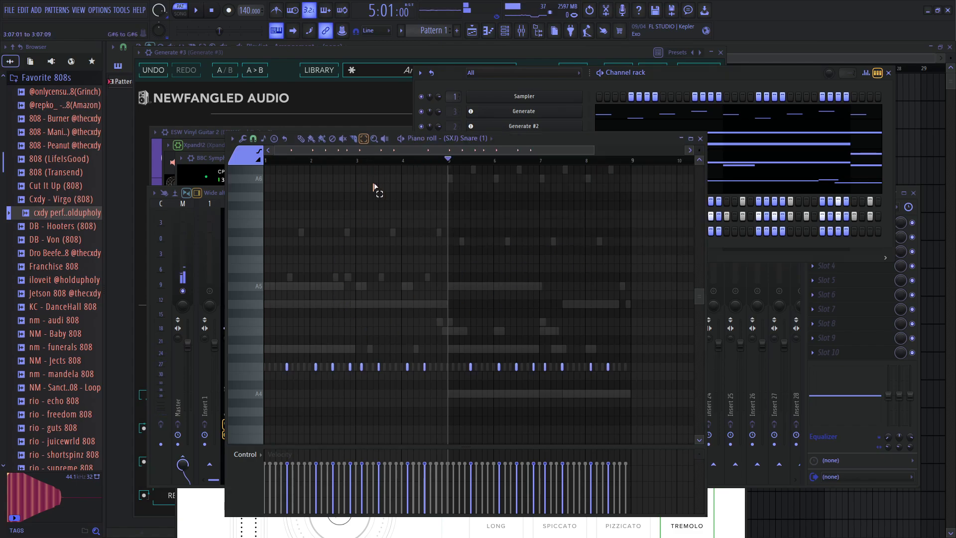
{"action": "left_click", "coordinate": [484, 141]}
{"action": "left_click", "coordinate": [513, 327]}
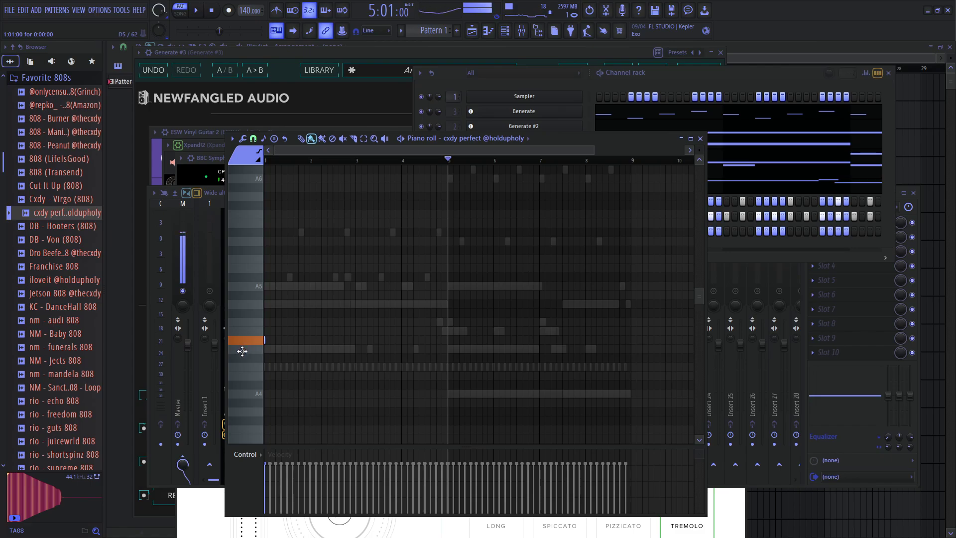
{"action": "key", "text": "space"}
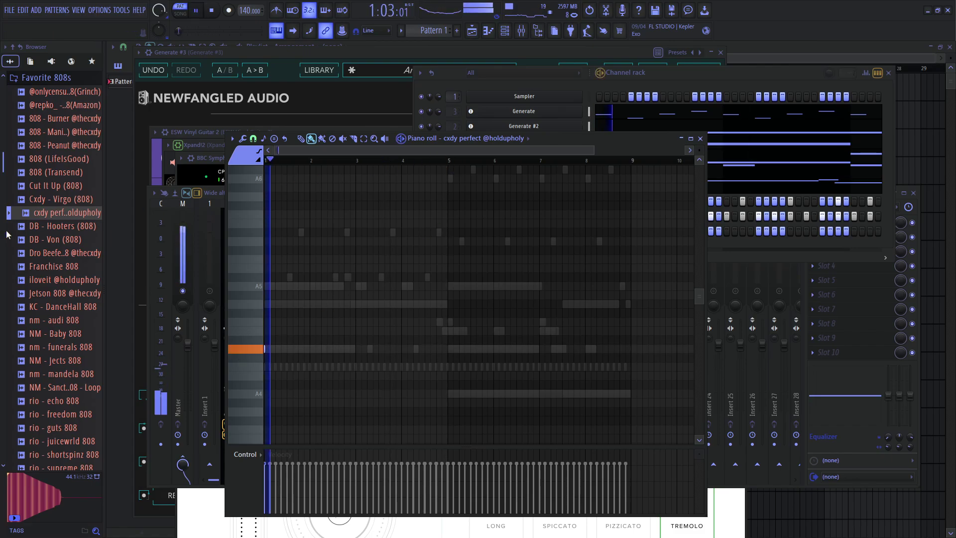
- Place 808 notes on D5 at 2:05, 2:15 and 3:05 in the piano roll, playing the pattern to check the rhythm
{"action": "scroll", "coordinate": [324, 231], "scroll_direction": "up", "scroll_amount": 2}
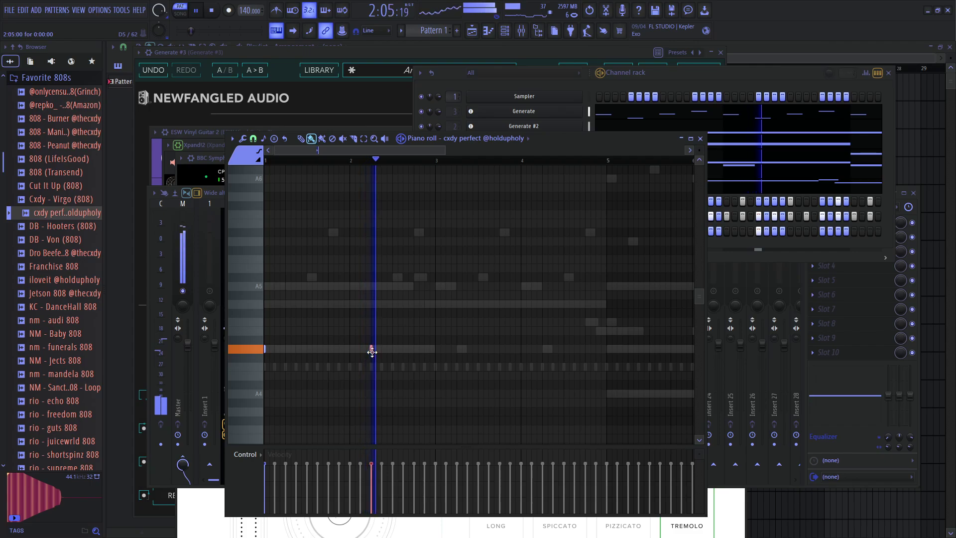
{"action": "left_click", "coordinate": [371, 348]}
{"action": "left_click", "coordinate": [436, 348]}
{"action": "left_click_drag", "start_coordinate": [436, 352], "coordinate": [425, 349]}
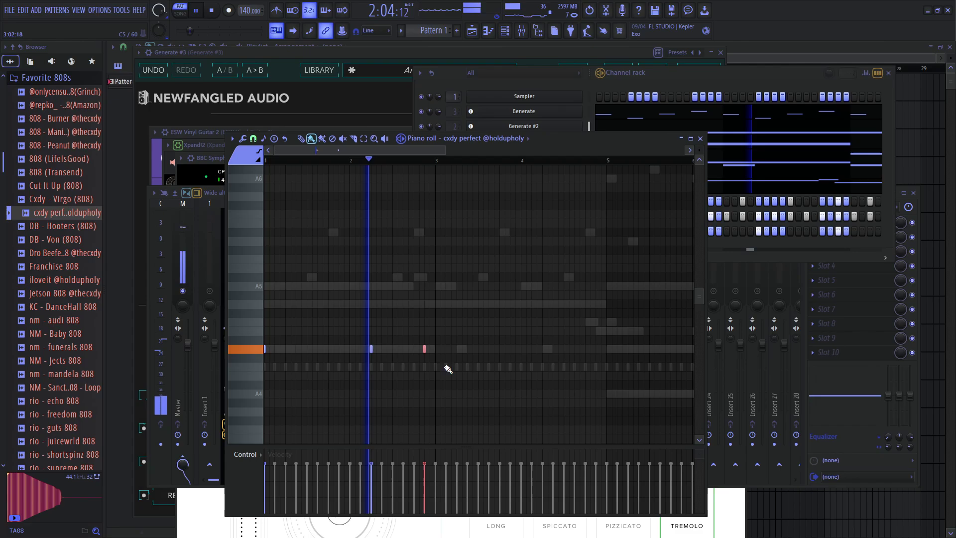
{"action": "left_click", "coordinate": [457, 350]}
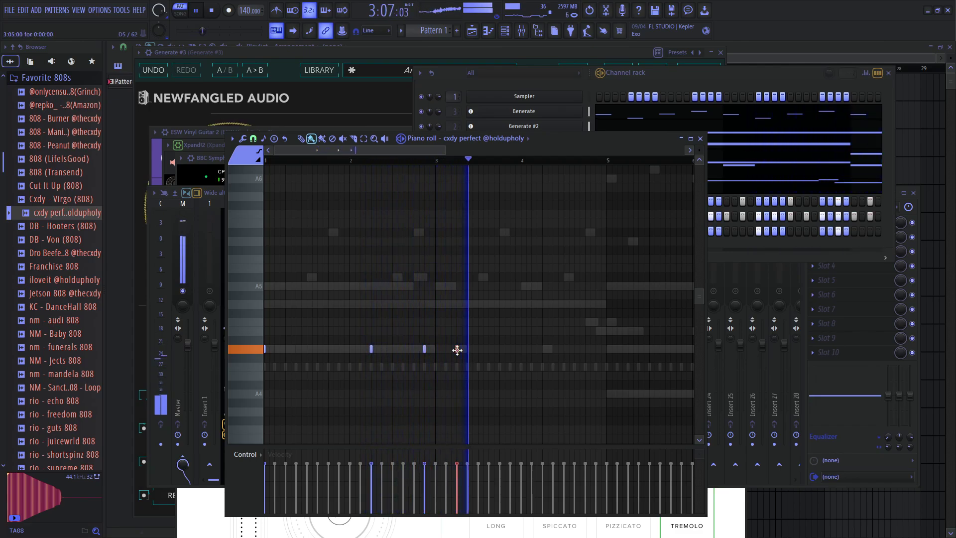
{"action": "key", "text": "space"}
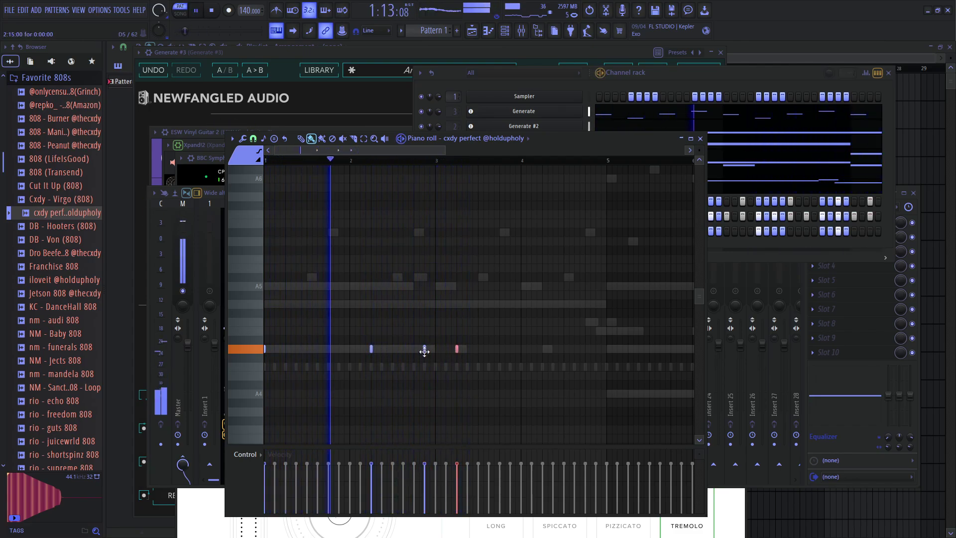
- Move the 808 note at 2:15 up to G5, and add an F5 note at 3:15 and a D5 note at 4:05
{"action": "left_click", "coordinate": [424, 305]}
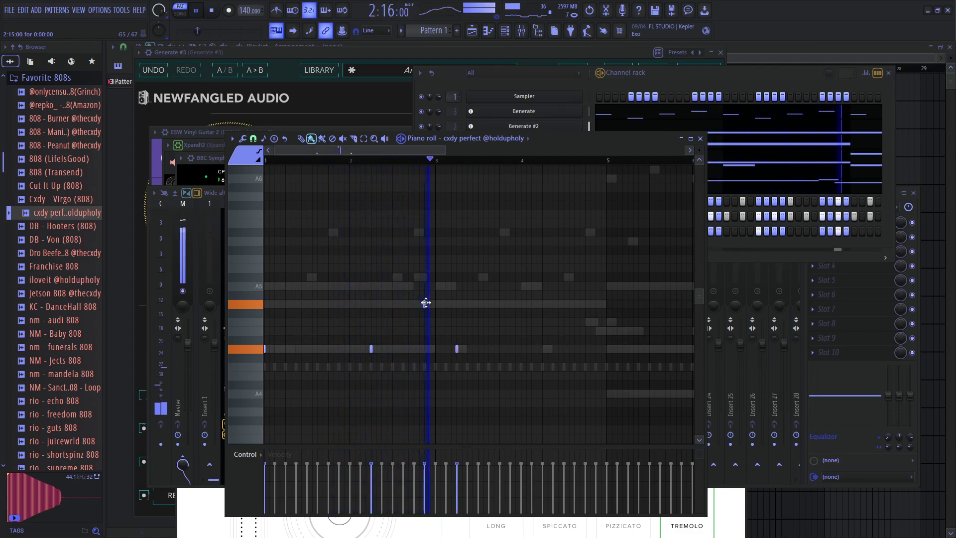
{"action": "key", "text": "space"}
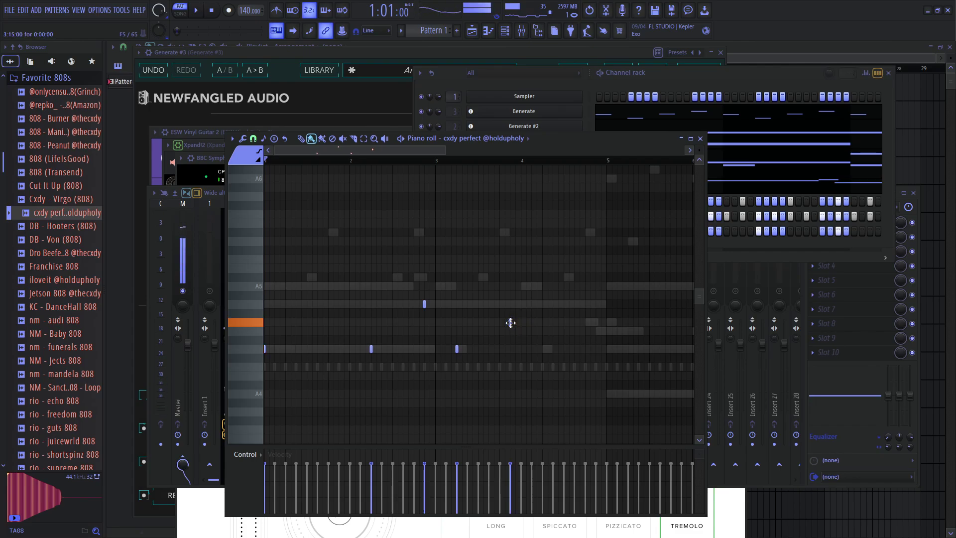
{"action": "key", "text": "space"}
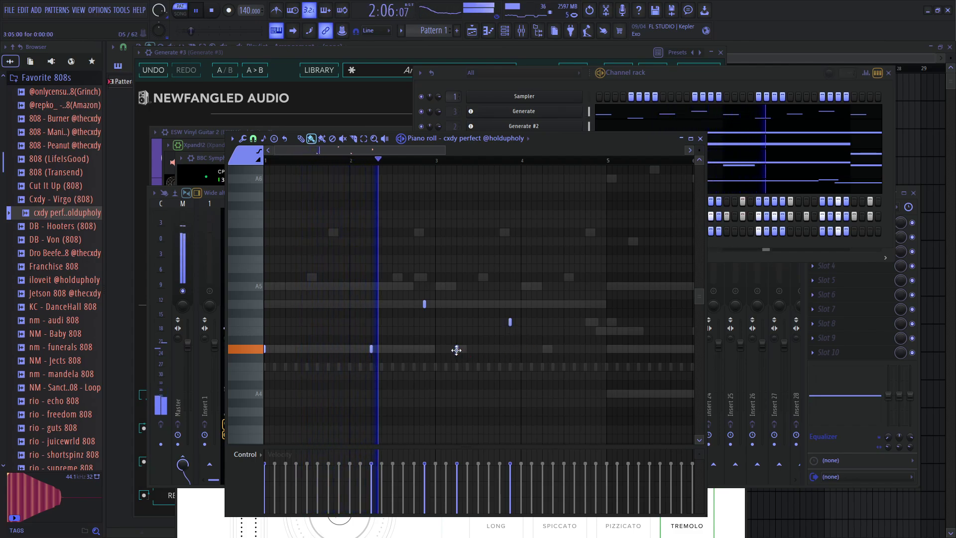
{"action": "left_click", "coordinate": [551, 350]}
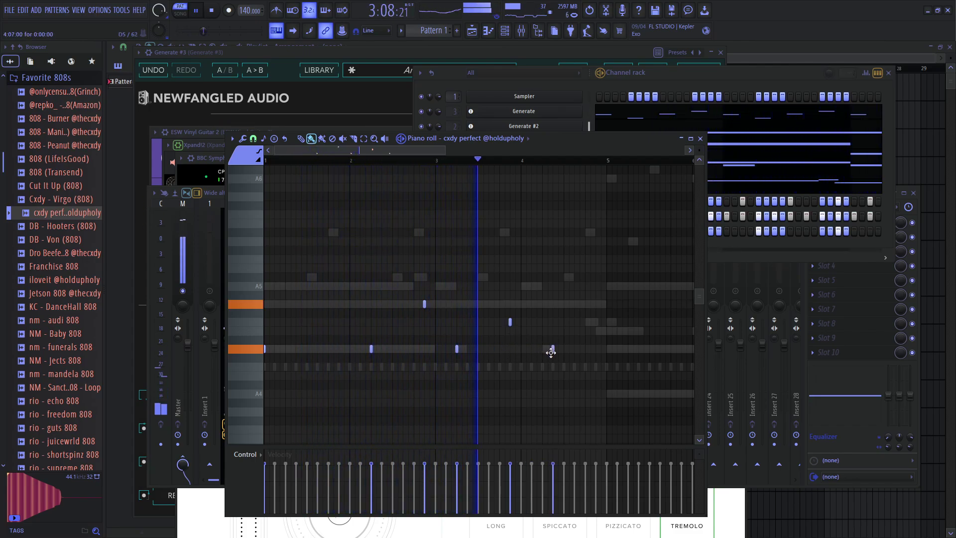
{"action": "left_click_drag", "start_coordinate": [550, 350], "coordinate": [543, 351]}
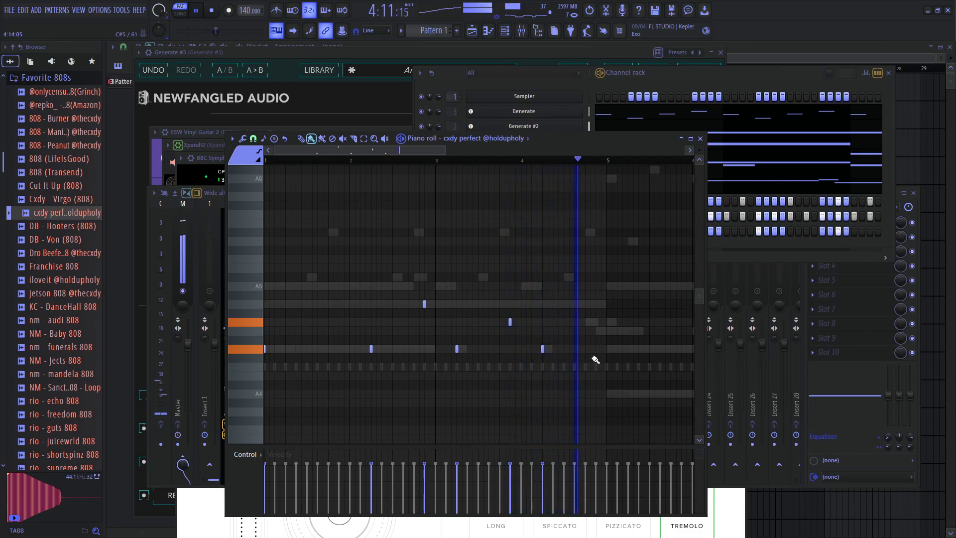
{"action": "key", "text": "space"}
- Enable Cut itself for the cxdy perfect 808 channel
{"action": "left_click", "coordinate": [689, 74]}
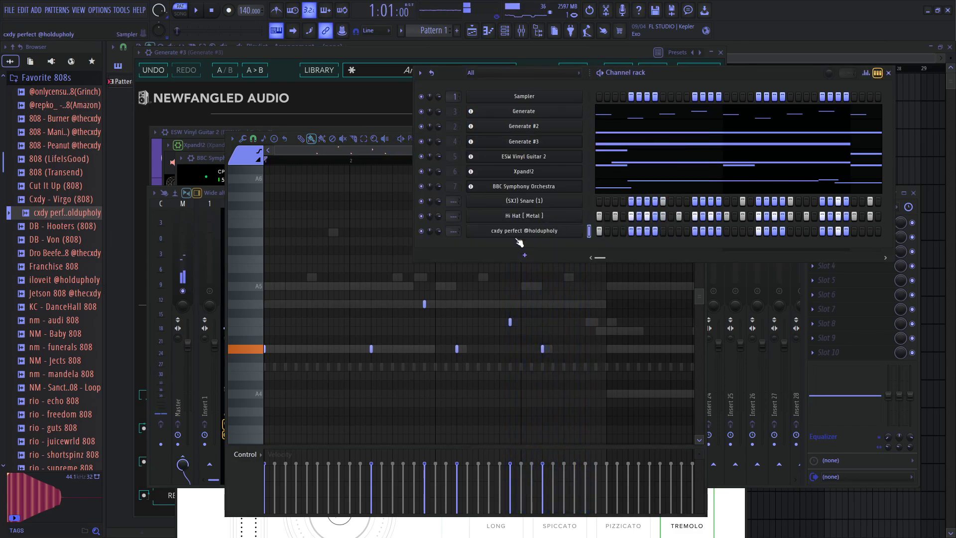
{"action": "right_click", "coordinate": [581, 230]}
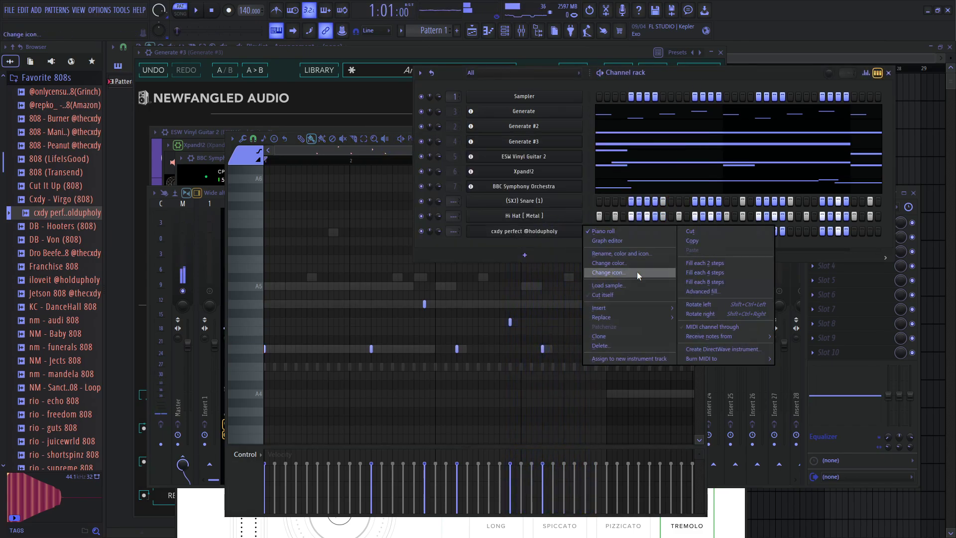
{"action": "left_click", "coordinate": [634, 297]}
- Finish bar 4 of the 808 part with an A5 note at 4:13 and an F5 note at 4:15, then play the pattern
{"action": "left_click", "coordinate": [573, 359]}
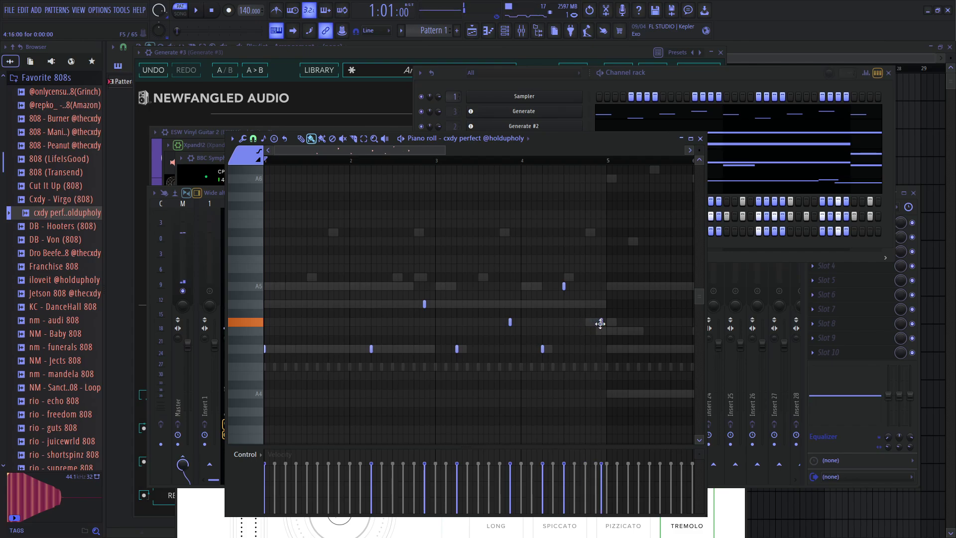
{"action": "key", "text": "space"}
{"action": "left_click", "coordinate": [585, 286]}
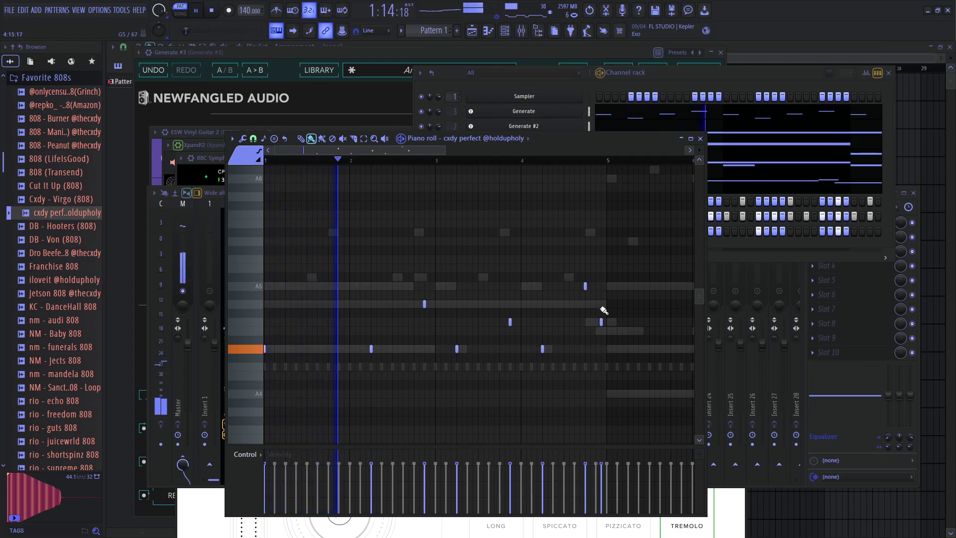
{"action": "left_click_drag", "start_coordinate": [601, 322], "coordinate": [596, 322]}
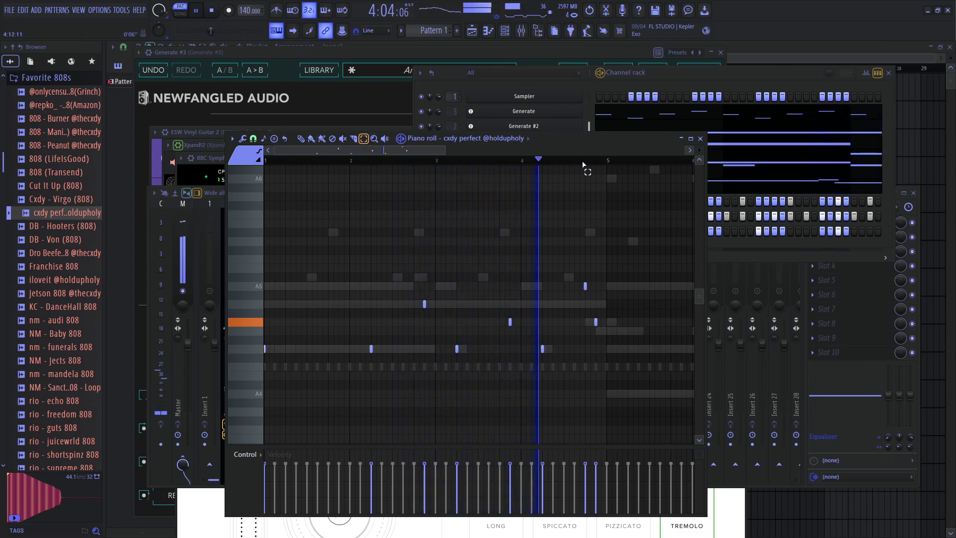
{"action": "key", "text": "space"}
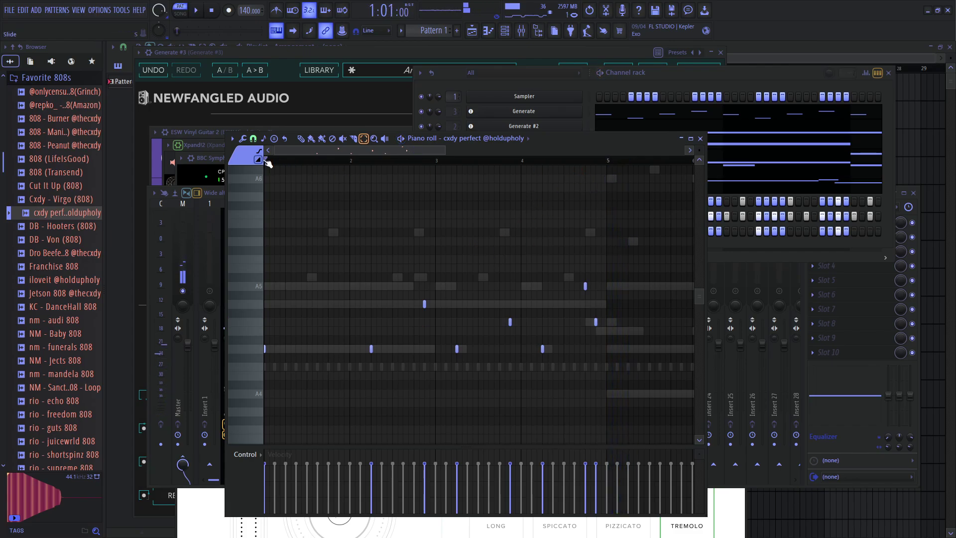
- Duplicate the 808 notes of bars 1–4 into bars 5–8, clear the selection, and play the pattern from the start
{"action": "left_click_drag", "start_coordinate": [598, 159], "coordinate": [117, 187]}
{"action": "key", "text": "ctrl+b"}
{"action": "scroll", "coordinate": [548, 259], "scroll_direction": "down", "scroll_amount": 3}
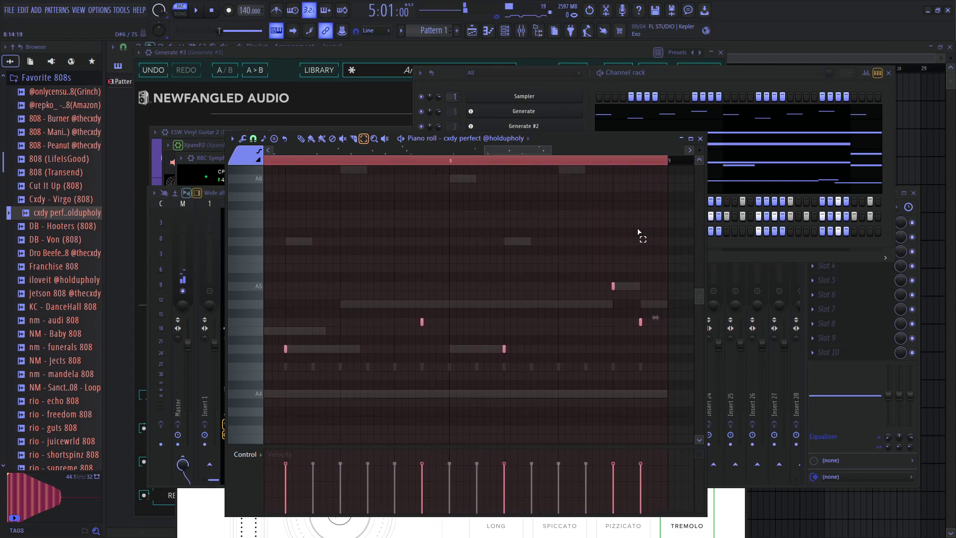
{"action": "left_click", "coordinate": [453, 263]}
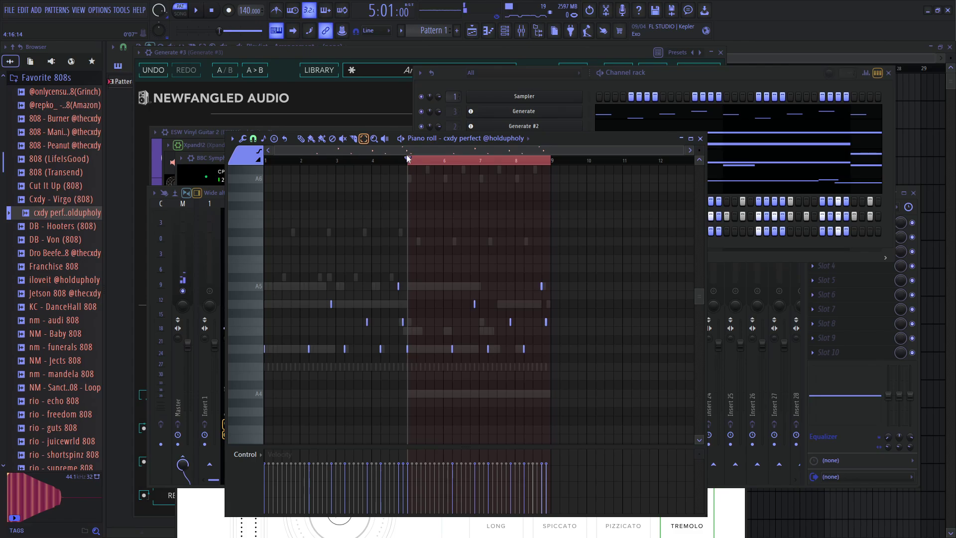
{"action": "left_click", "coordinate": [408, 160]}
{"action": "left_click", "coordinate": [269, 160]}
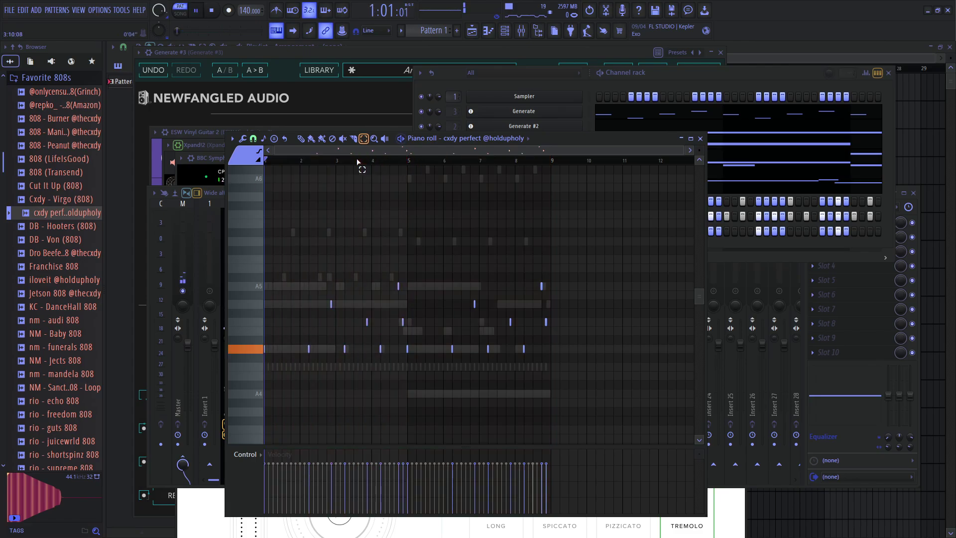
{"action": "key", "text": "space"}
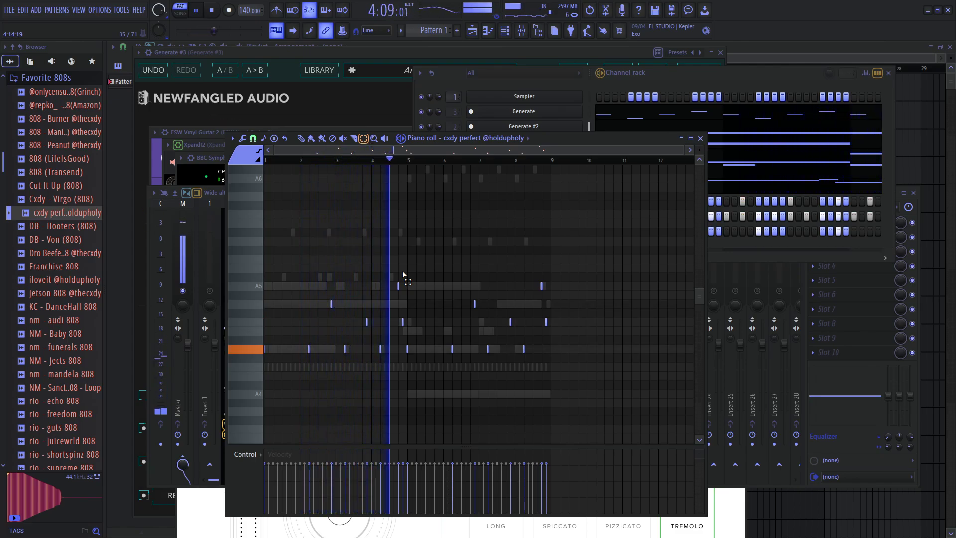
- Play the pattern from late in bar 4 and add 808 notes on D5 at 5:07 and 5:13
{"action": "scroll", "coordinate": [401, 277], "scroll_direction": "up", "scroll_amount": 3}
{"action": "key", "text": "space"}
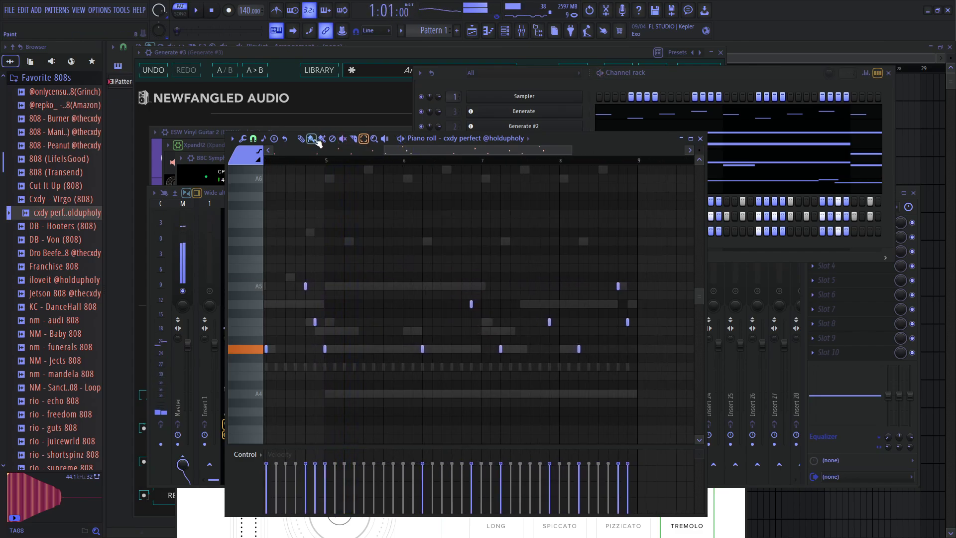
{"action": "left_click", "coordinate": [304, 161]}
{"action": "key", "text": "space"}
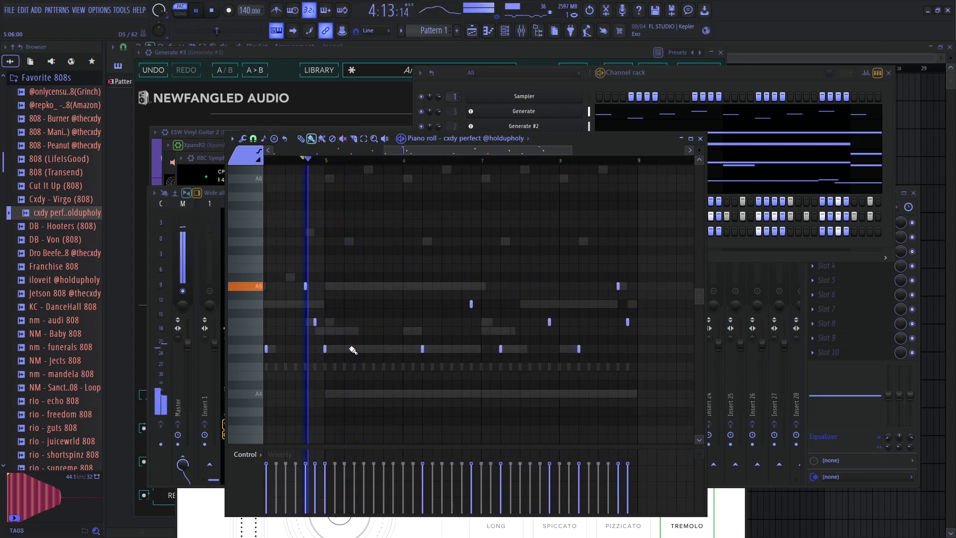
{"action": "left_click", "coordinate": [354, 349]}
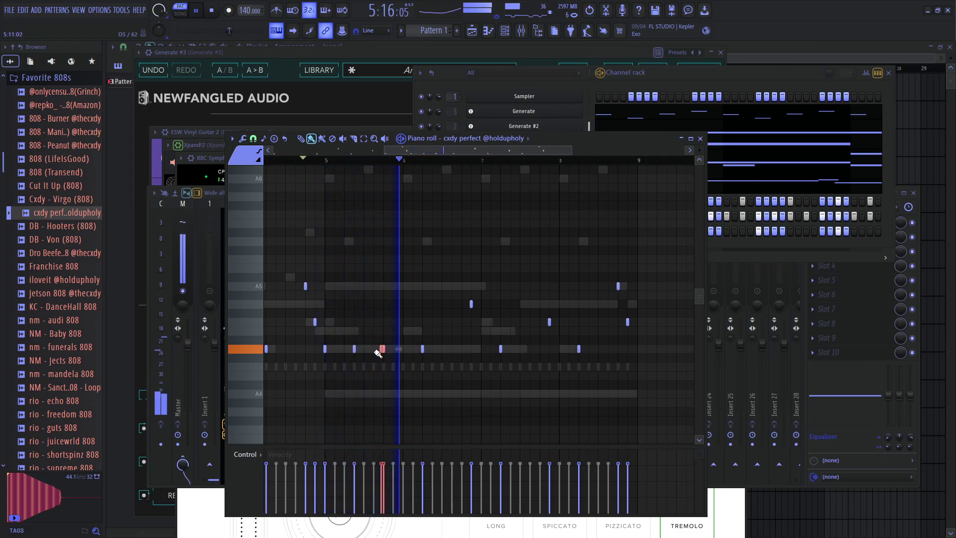
{"action": "left_click", "coordinate": [383, 348]}
{"action": "key", "text": "space"}
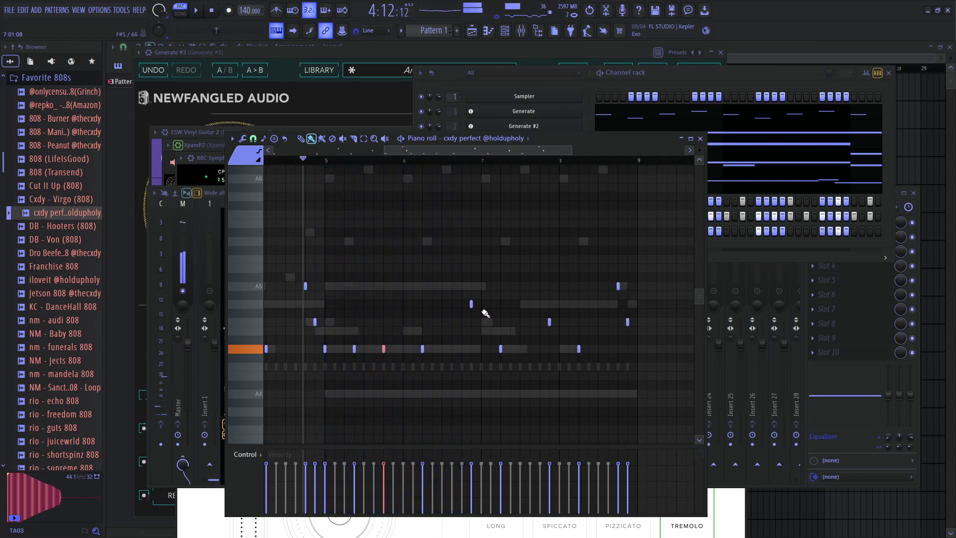
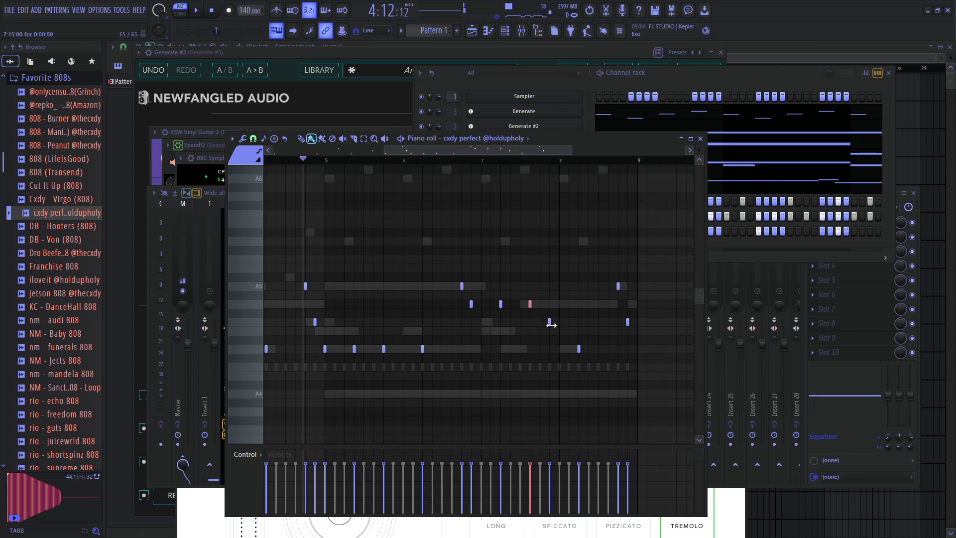
- Shift the three G5 808 notes after the start of bar 7 earlier to 7:01, 7:07 and 7:13, auditioning the pattern
{"action": "key", "text": "space"}
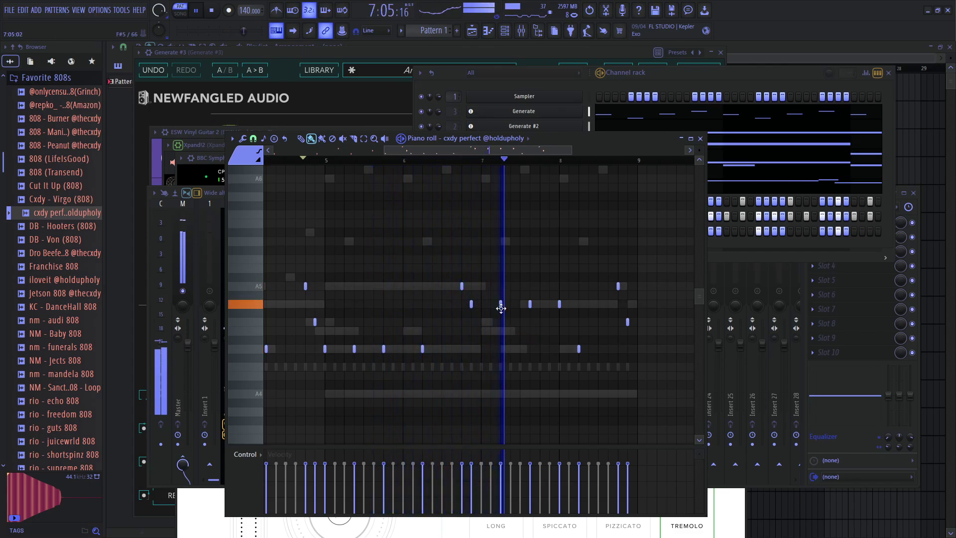
{"action": "left_click_drag", "start_coordinate": [500, 303], "coordinate": [495, 304]}
{"action": "key", "text": "space"}
{"action": "key", "text": "space"}
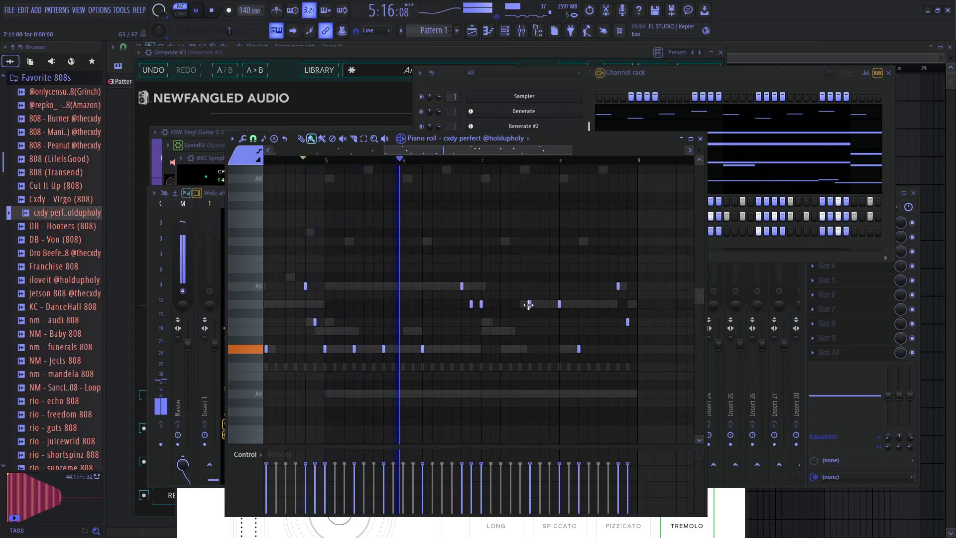
{"action": "mouse_move", "coordinate": [530, 305]}
{"action": "left_mouse_down"}
{"action": "mouse_move", "coordinate": [510, 309]}
{"action": "mouse_move", "coordinate": [520, 305]}
{"action": "left_mouse_up"}
{"action": "key", "text": "space"}
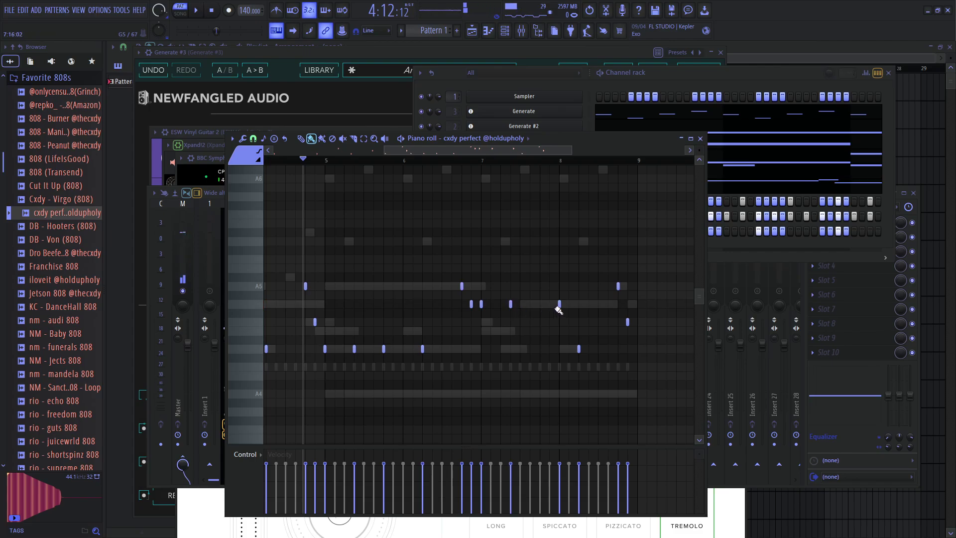
{"action": "right_click", "coordinate": [540, 308]}
{"action": "key", "text": "space"}
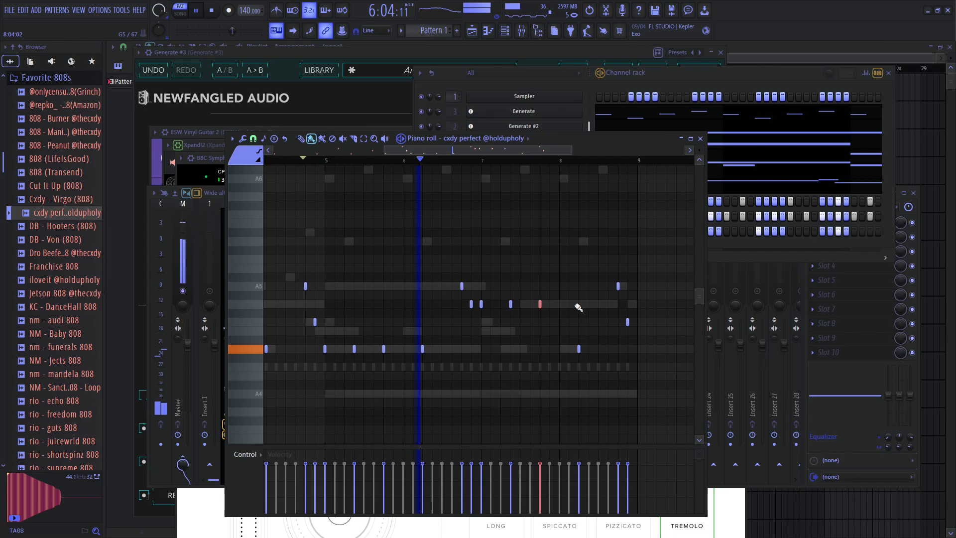
- Rework the bar 8 808 notes to G5 at 8:05, F5 at 8:09 and E5 at 8:13, and play the result
{"action": "scroll", "coordinate": [549, 343], "scroll_direction": "up", "scroll_amount": 3}
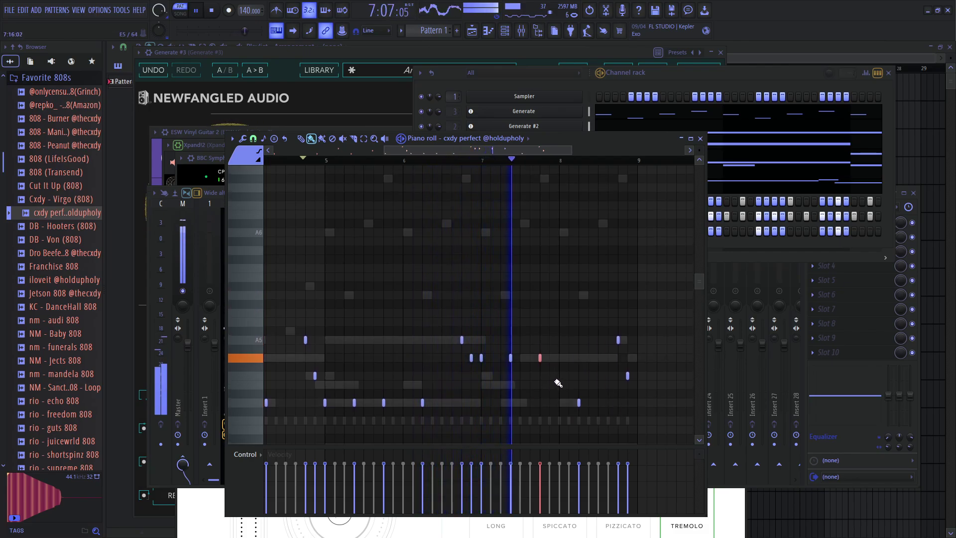
{"action": "key", "text": "space"}
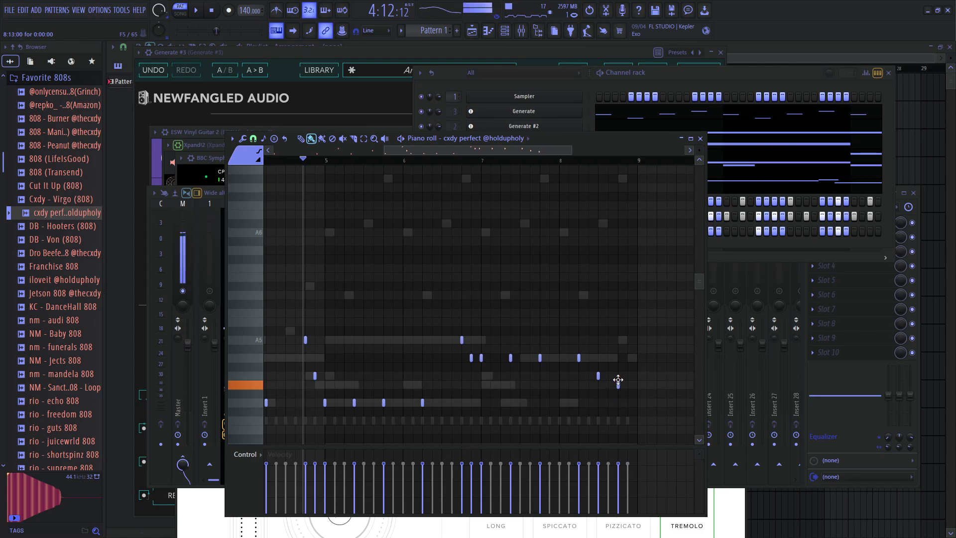
{"action": "key", "text": "space"}
{"action": "scroll", "coordinate": [551, 395], "scroll_direction": "down", "scroll_amount": 2}
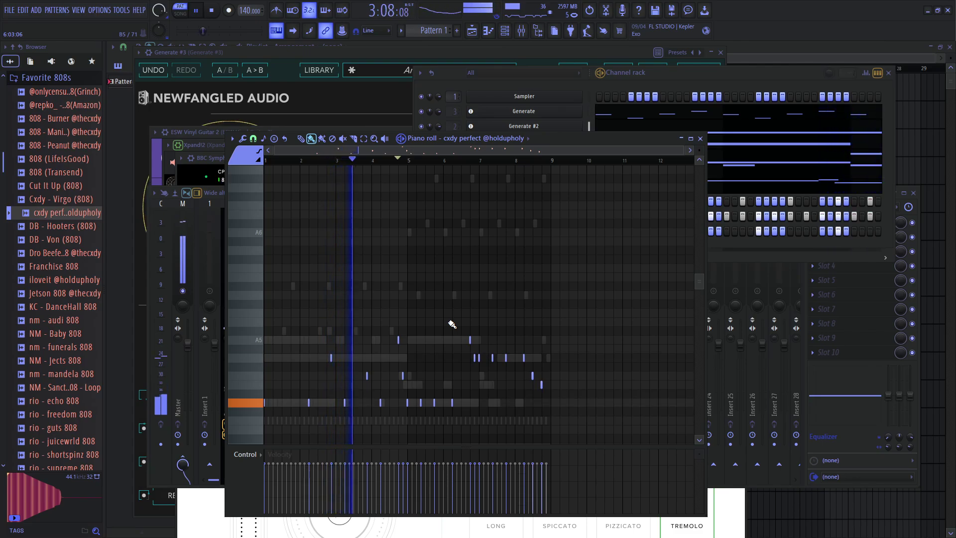
{"action": "scroll", "coordinate": [451, 324], "scroll_direction": "up", "scroll_amount": 3}
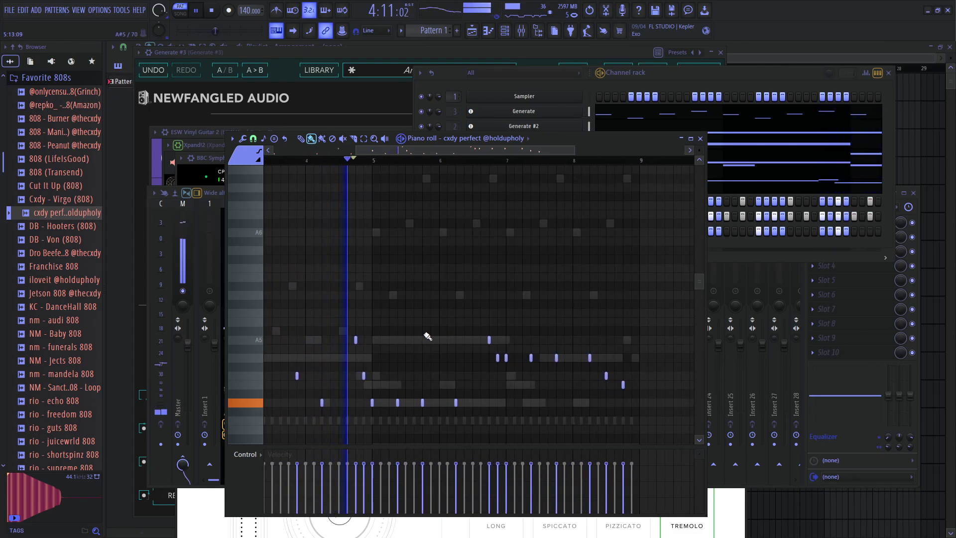
{"action": "key", "text": "space"}
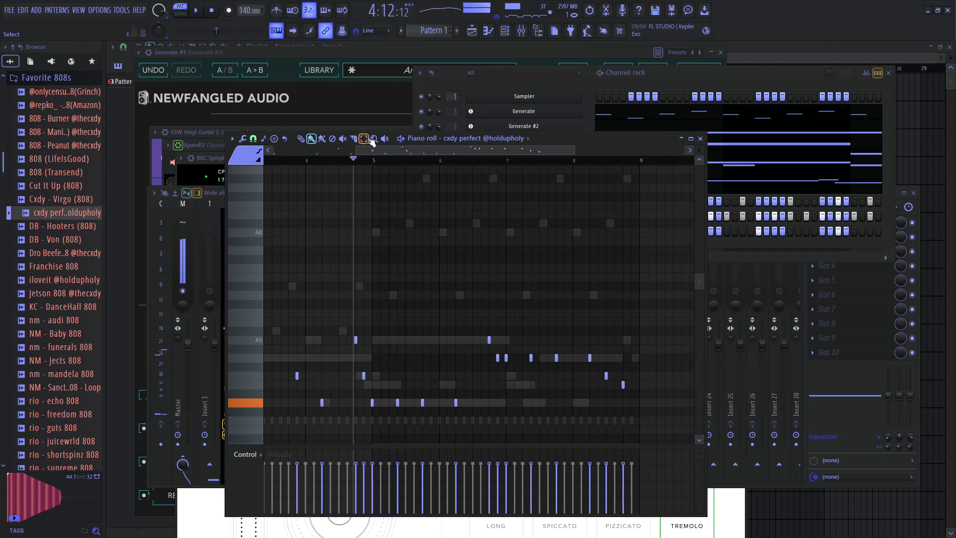
- Select the three D5 808 notes in bar 5, raise them to A5, and play the pattern
{"action": "left_click_drag", "start_coordinate": [367, 391], "coordinate": [437, 426]}
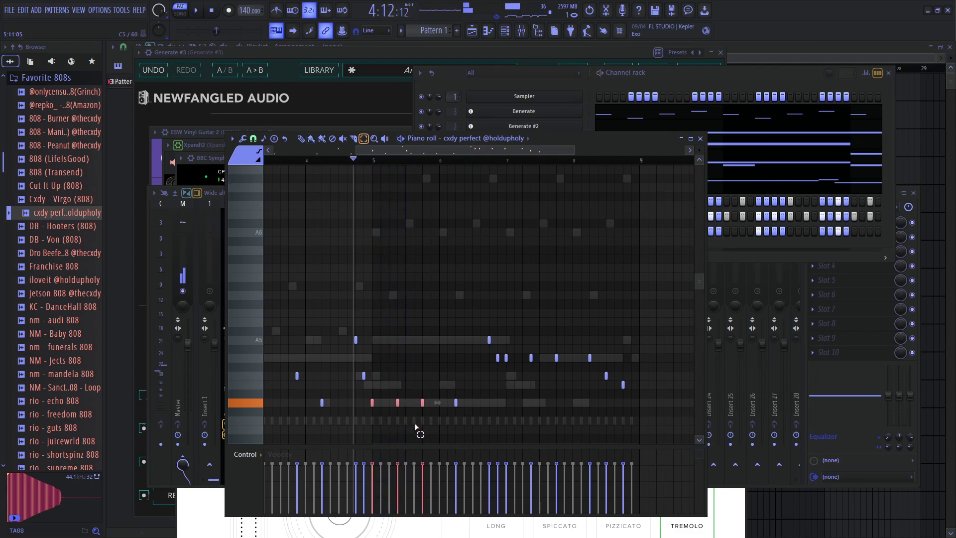
{"action": "key", "text": "space"}
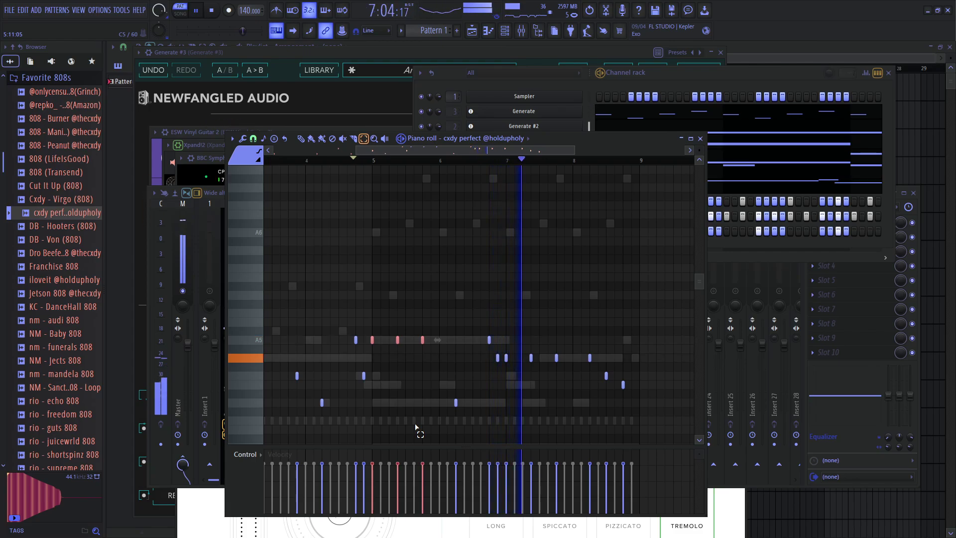
- Lower the 808 notes at 6:13 and 6:15 to F5 and E5, and play the pattern
{"action": "key", "text": "space"}
{"action": "key", "text": "space"}
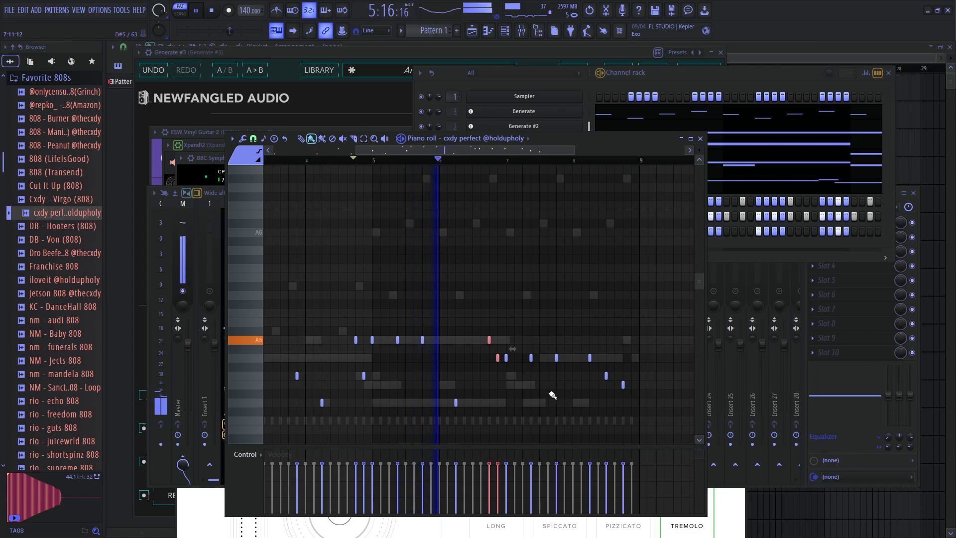
{"action": "key", "text": "space"}
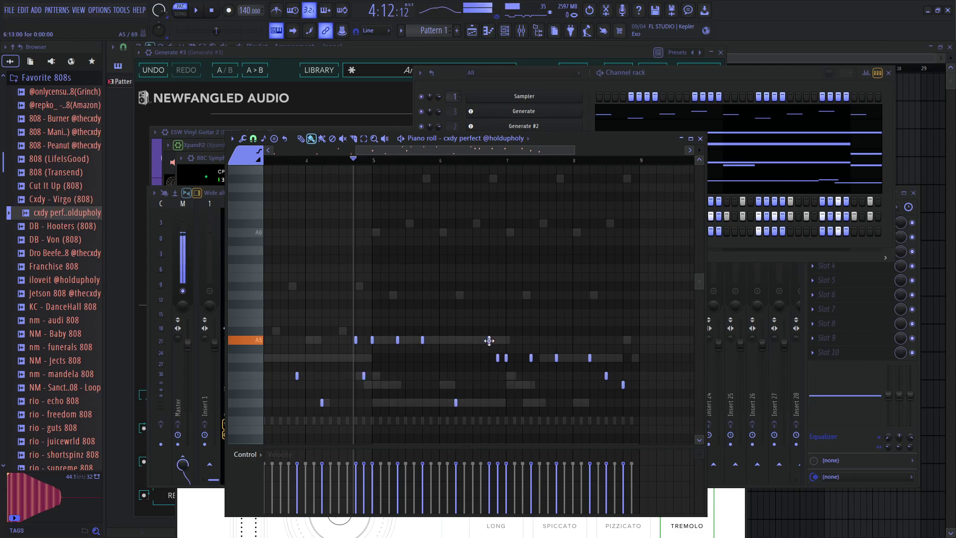
{"action": "left_click", "coordinate": [486, 367]}
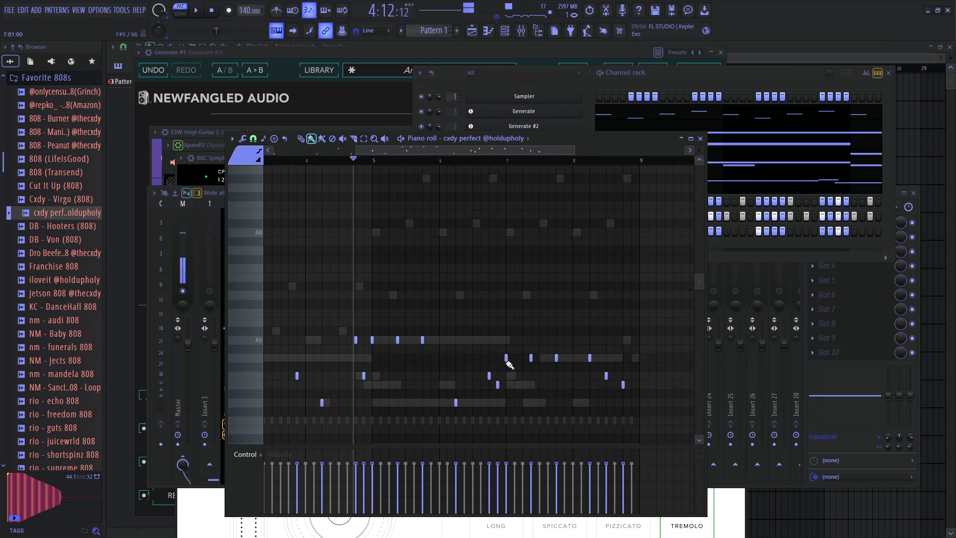
{"action": "key", "text": "space"}
{"action": "scroll", "coordinate": [502, 391], "scroll_direction": "down", "scroll_amount": 3}
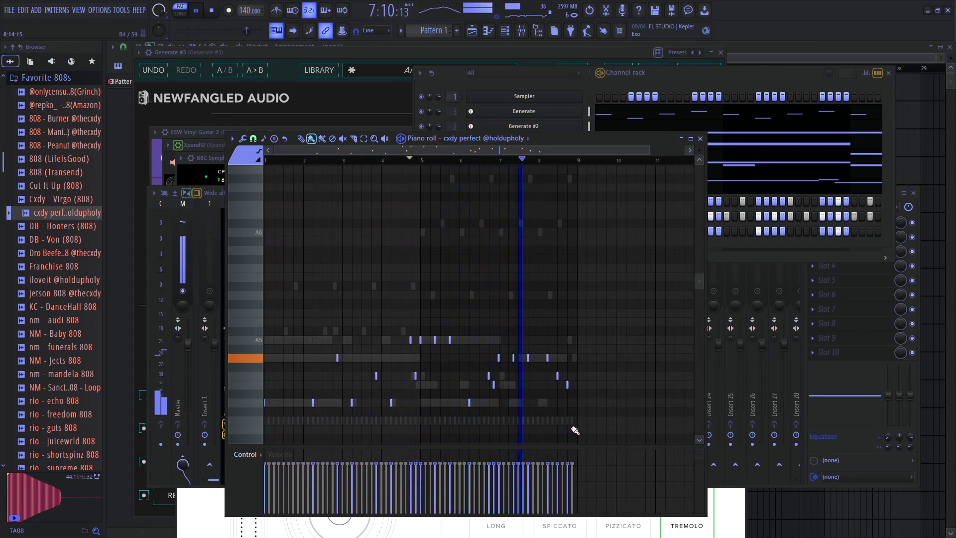
- Raise the last 808 note of bar 8, at 8:13, to A5 and play the result
{"action": "scroll", "coordinate": [579, 413], "scroll_direction": "up", "scroll_amount": 2}
{"action": "scroll", "coordinate": [548, 377], "scroll_direction": "up", "scroll_amount": 1}
{"action": "key", "text": "space"}
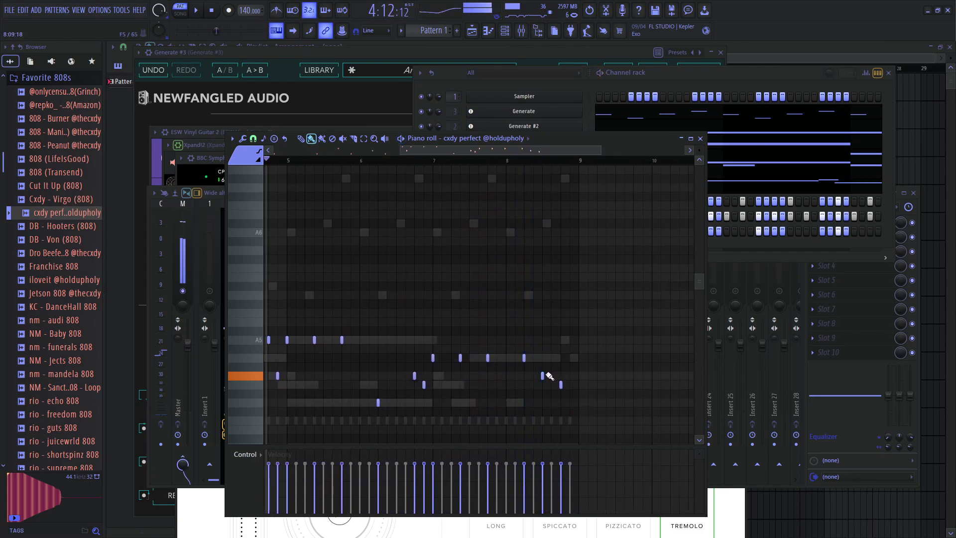
{"action": "scroll", "coordinate": [577, 384], "scroll_direction": "up", "scroll_amount": 2}
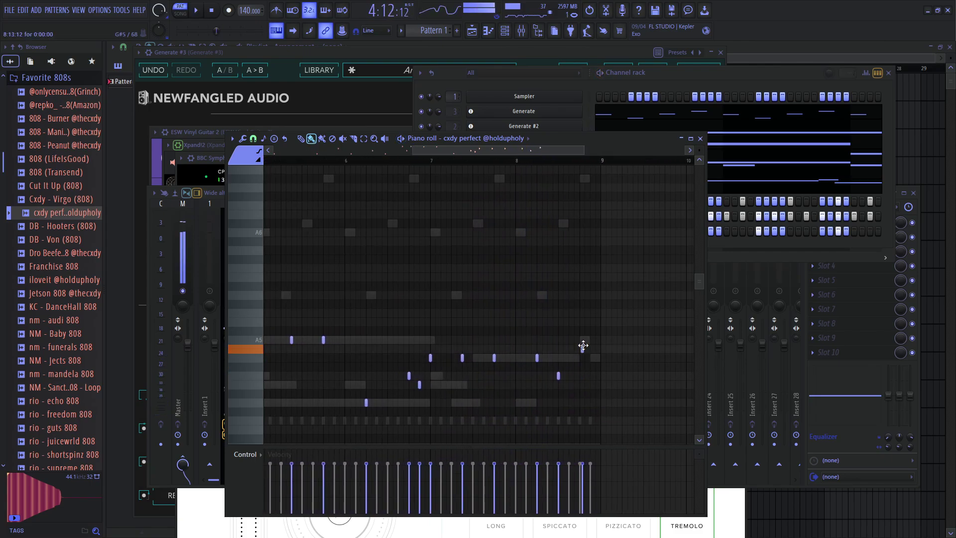
{"action": "key", "text": "space"}
{"action": "scroll", "coordinate": [523, 379], "scroll_direction": "up", "scroll_amount": 3}
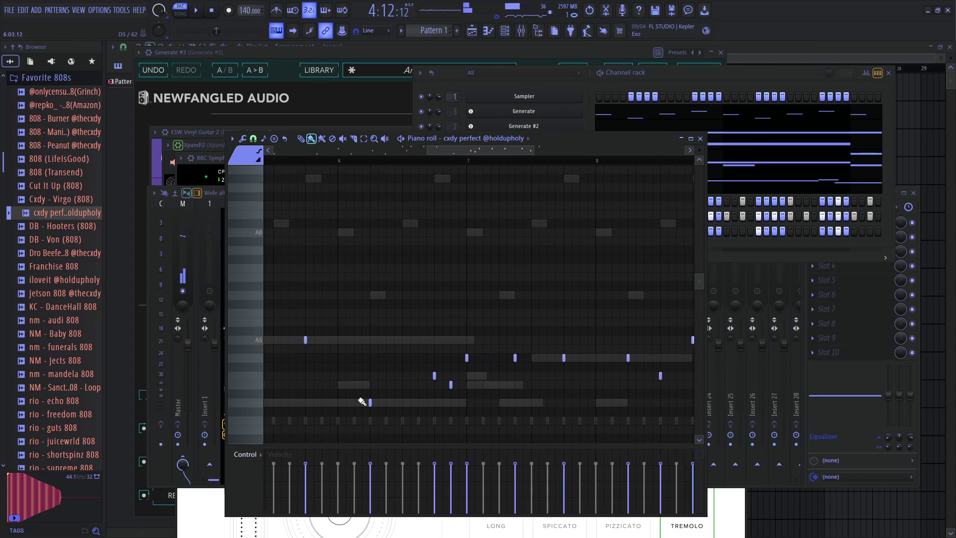
{"action": "scroll", "coordinate": [473, 396], "scroll_direction": "down", "scroll_amount": 8}
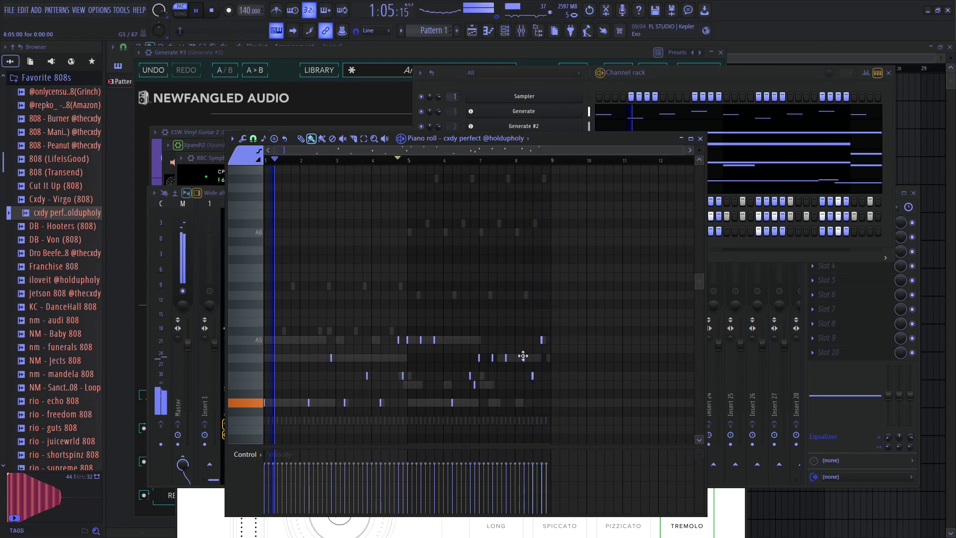
- Lower the 808 notes at 8:05 and 8:09 to E5 and D5, and play the pattern
{"action": "key", "text": "space"}
{"action": "left_click_drag", "start_coordinate": [524, 362], "coordinate": [525, 380]}
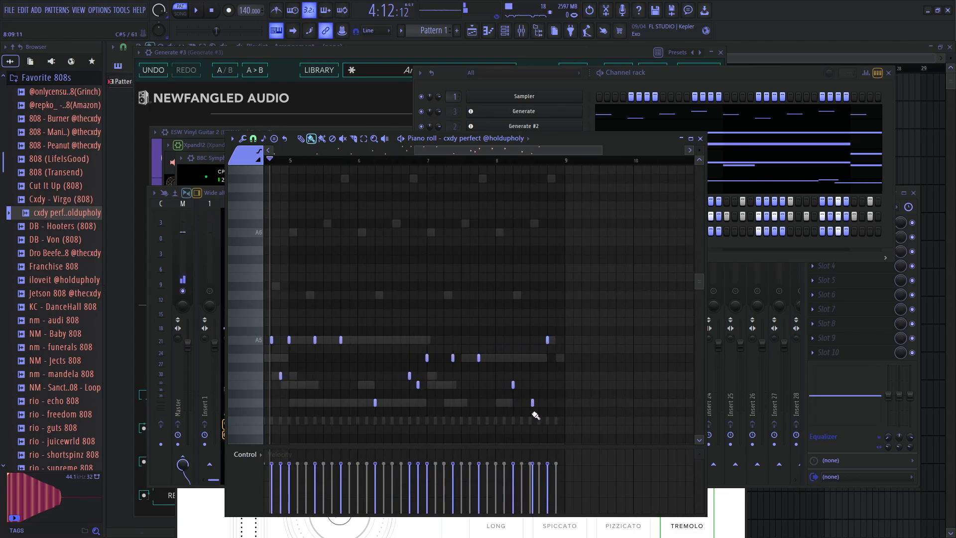
{"action": "key", "text": "space"}
{"action": "scroll", "coordinate": [543, 424], "scroll_direction": "down", "scroll_amount": 1}
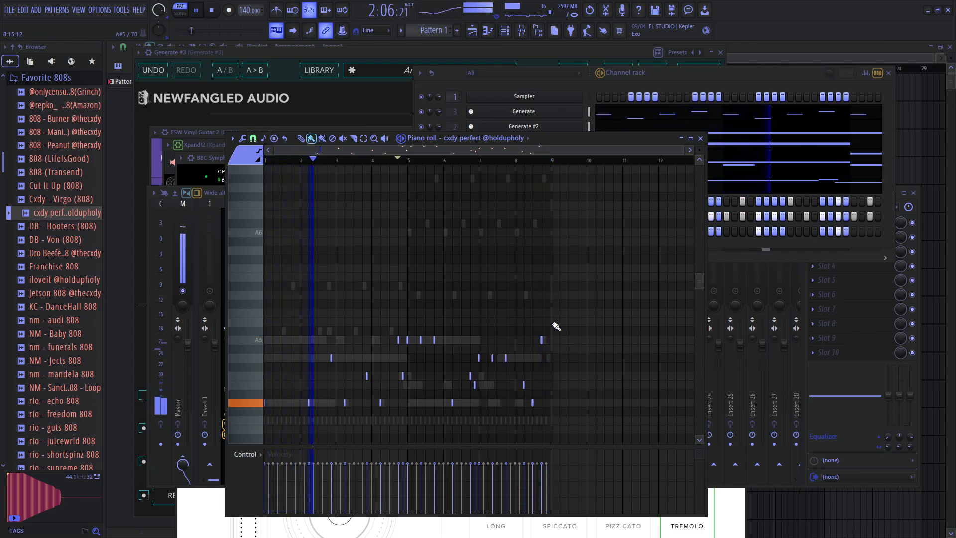
- Route the Hi Hat [ Metal ] channel to mixer track 8 while the pattern plays
{"action": "left_click", "coordinate": [688, 93]}
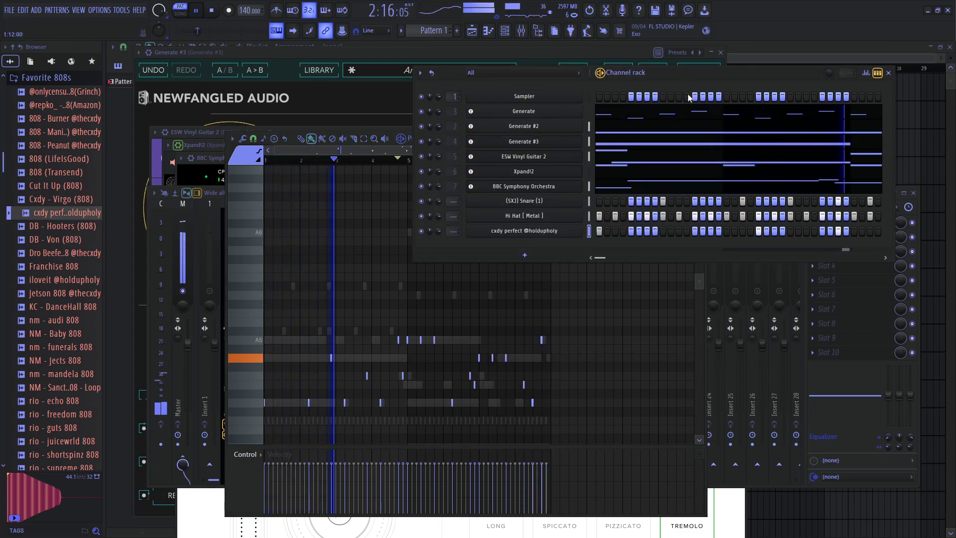
{"action": "left_click", "coordinate": [758, 291]}
{"action": "left_click", "coordinate": [758, 292]}
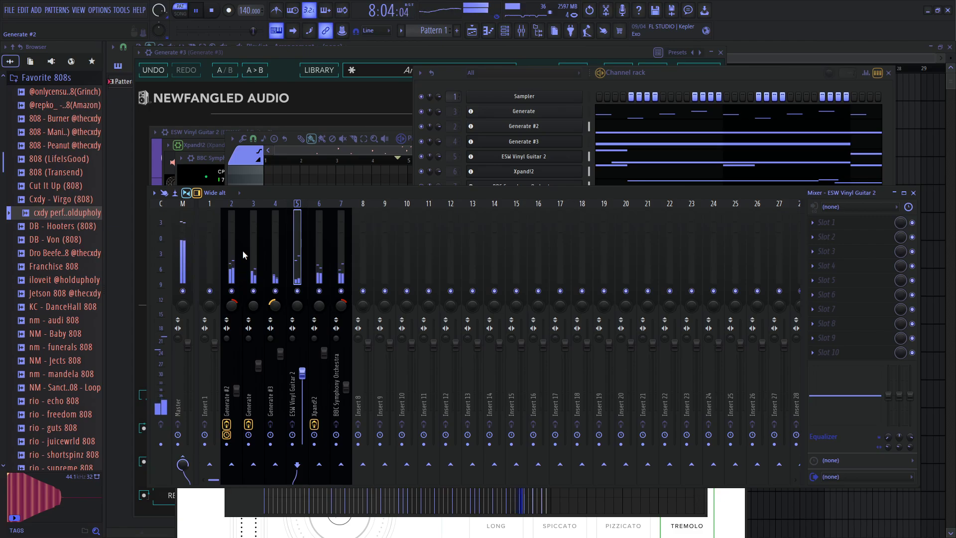
{"action": "left_click", "coordinate": [193, 246]}
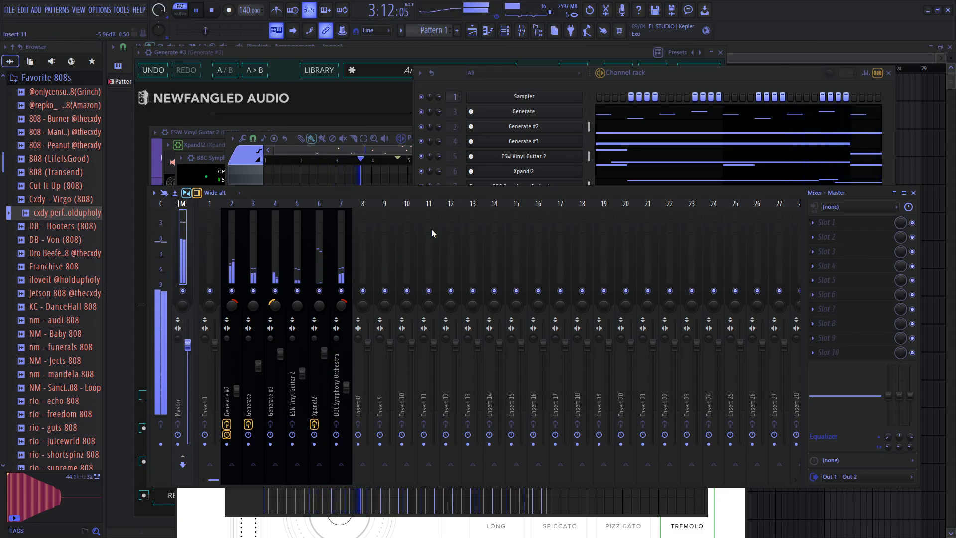
{"action": "left_click", "coordinate": [575, 170]}
{"action": "left_click", "coordinate": [526, 221]}
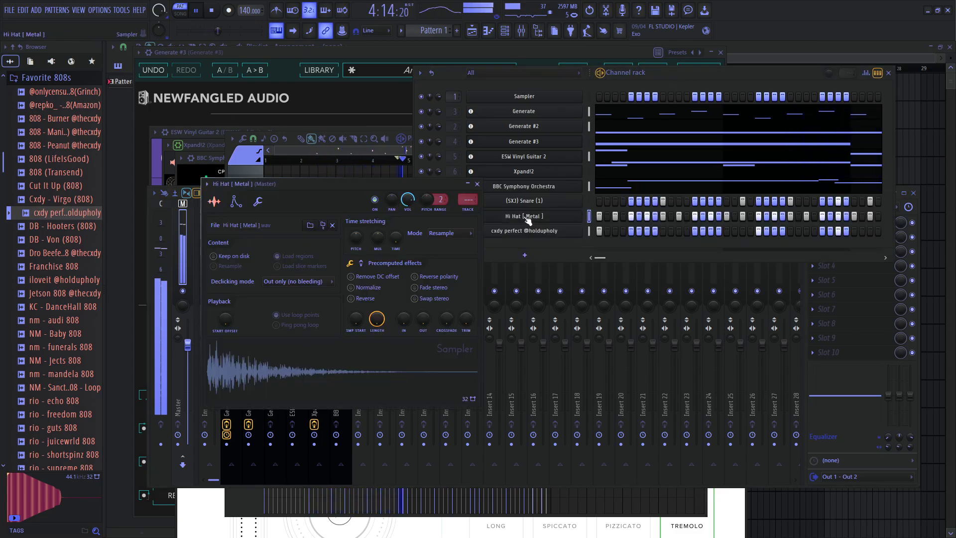
{"action": "right_click", "coordinate": [520, 216]}
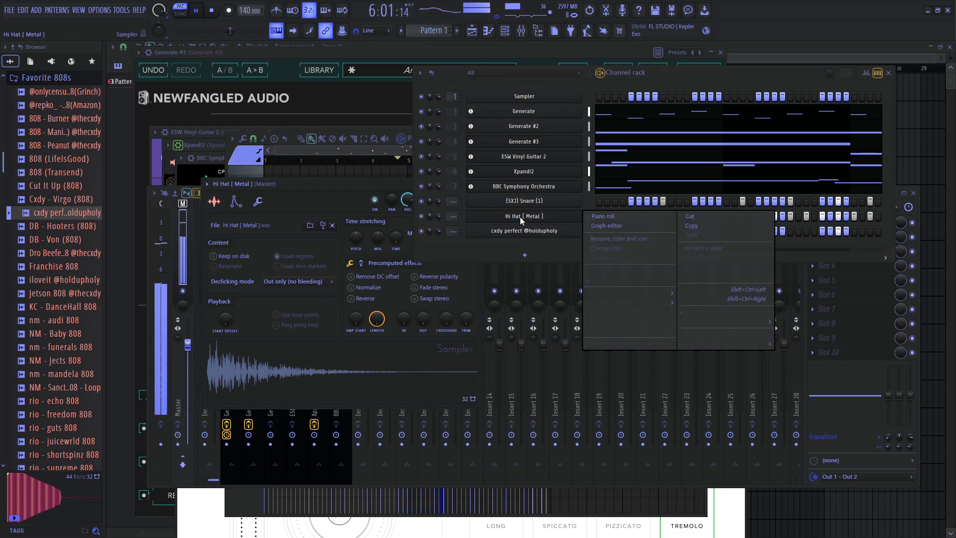
{"action": "left_click", "coordinate": [663, 344]}
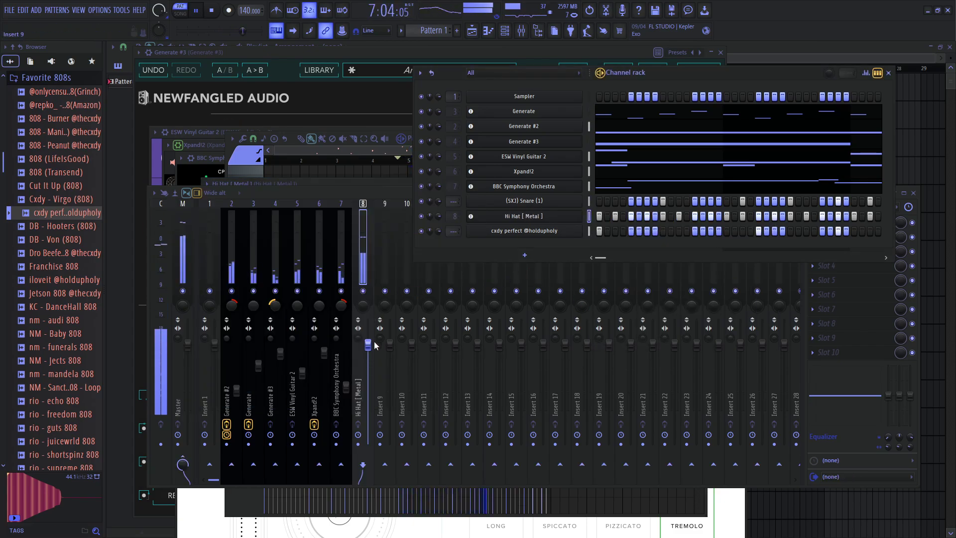
- Lower the hi-hat mixer track's volume to 79% (-5.0 dB) and stop playback
{"action": "left_click_drag", "start_coordinate": [368, 345], "coordinate": [368, 367]}
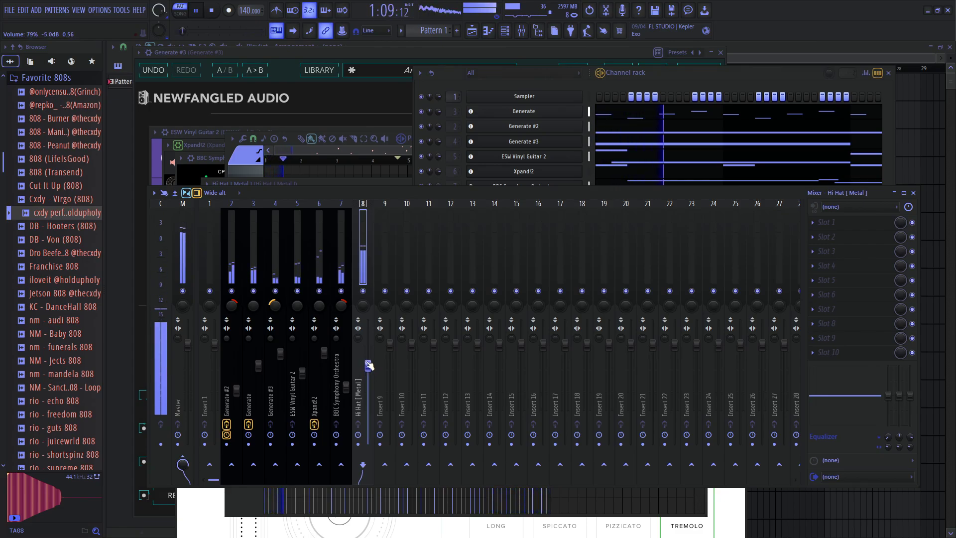
{"action": "left_click", "coordinate": [715, 79]}
{"action": "key", "text": "space"}
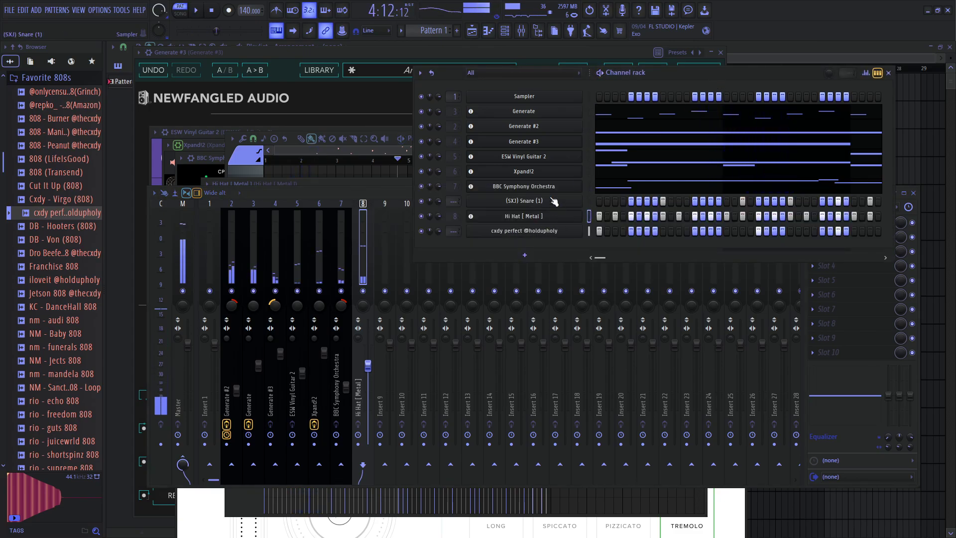
- Switch the piano roll to the Hi Hat [ Metal ] channel and delete its notes in bars 5 to 8
{"action": "right_click", "coordinate": [535, 221]}
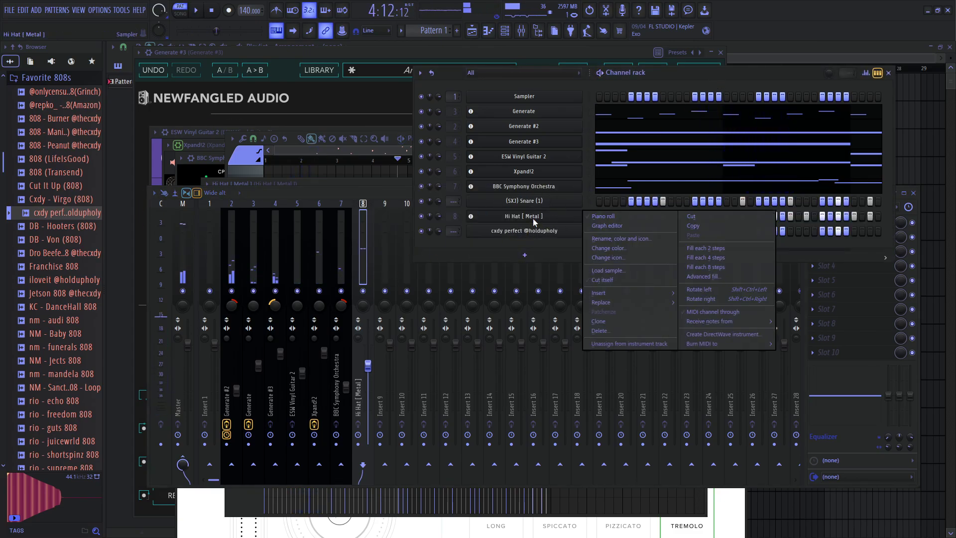
{"action": "left_click", "coordinate": [371, 205]}
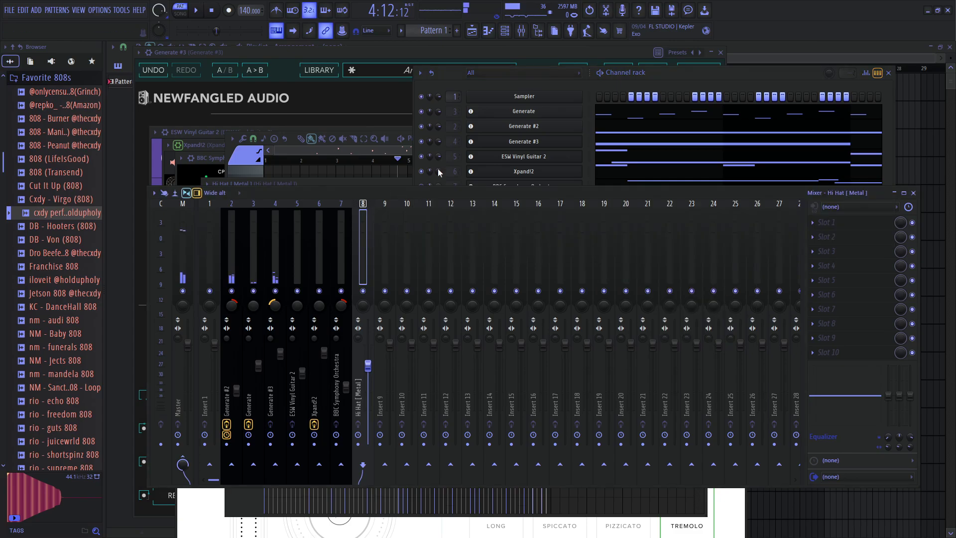
{"action": "left_click", "coordinate": [396, 131]}
{"action": "left_click", "coordinate": [495, 138]}
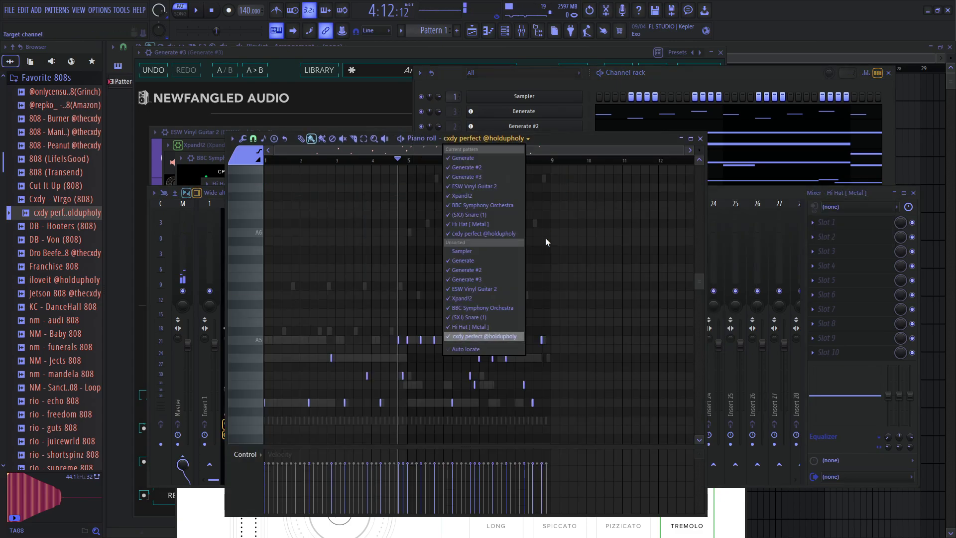
{"action": "left_click", "coordinate": [493, 327]}
{"action": "left_click_drag", "start_coordinate": [408, 420], "coordinate": [504, 420]}
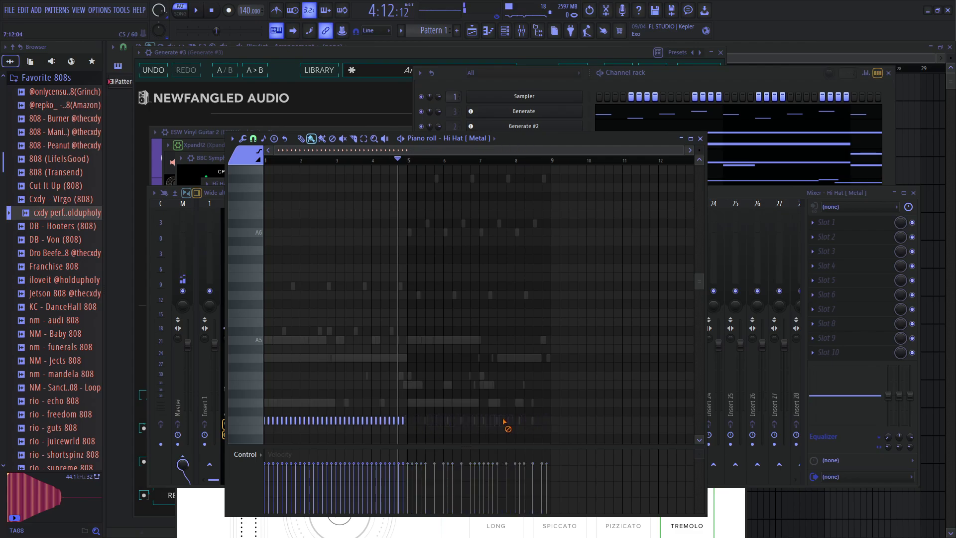
- Select all remaining hi-hat notes in bars 1 to 4 and lengthen them until they meet end to end
{"action": "left_click", "coordinate": [364, 138]}
{"action": "left_click_drag", "start_coordinate": [264, 183], "coordinate": [420, 271]}
{"action": "key", "text": "ctrl+a"}
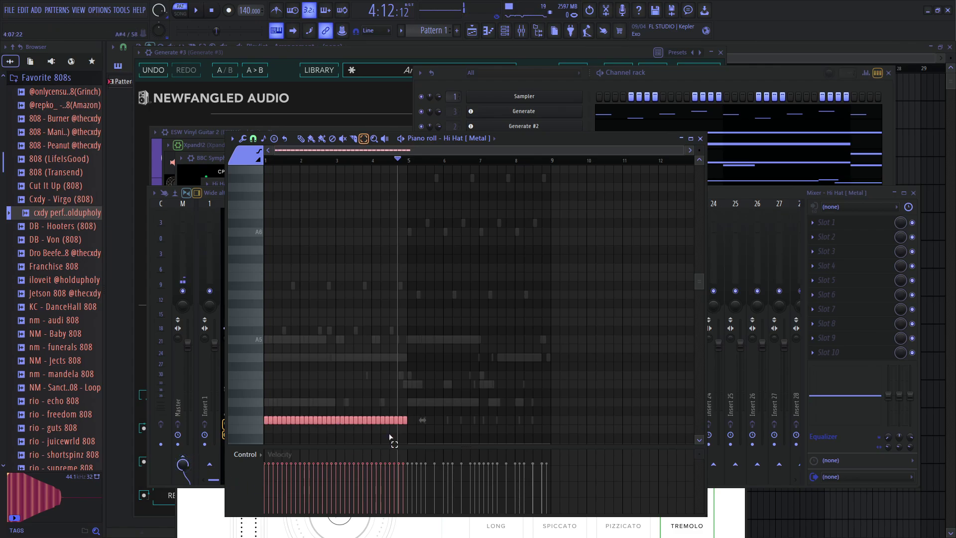
- Return the playhead to bar 1, chop the first two hi-hat notes into eight short notes, and play the roll
{"action": "scroll", "coordinate": [374, 363], "scroll_direction": "up", "scroll_amount": 2}
{"action": "left_click_drag", "start_coordinate": [413, 160], "coordinate": [264, 160]}
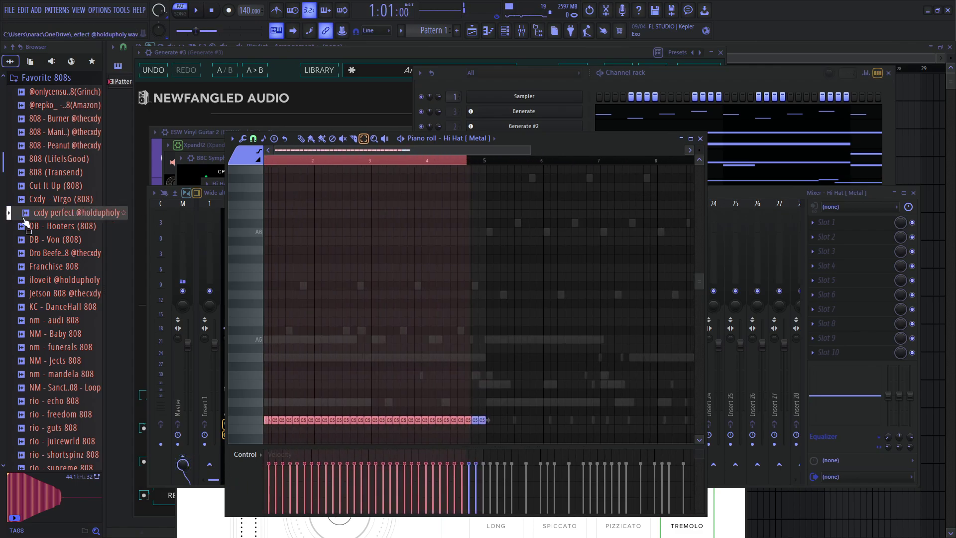
{"action": "left_click", "coordinate": [269, 161]}
{"action": "scroll", "coordinate": [303, 338], "scroll_direction": "up", "scroll_amount": 3}
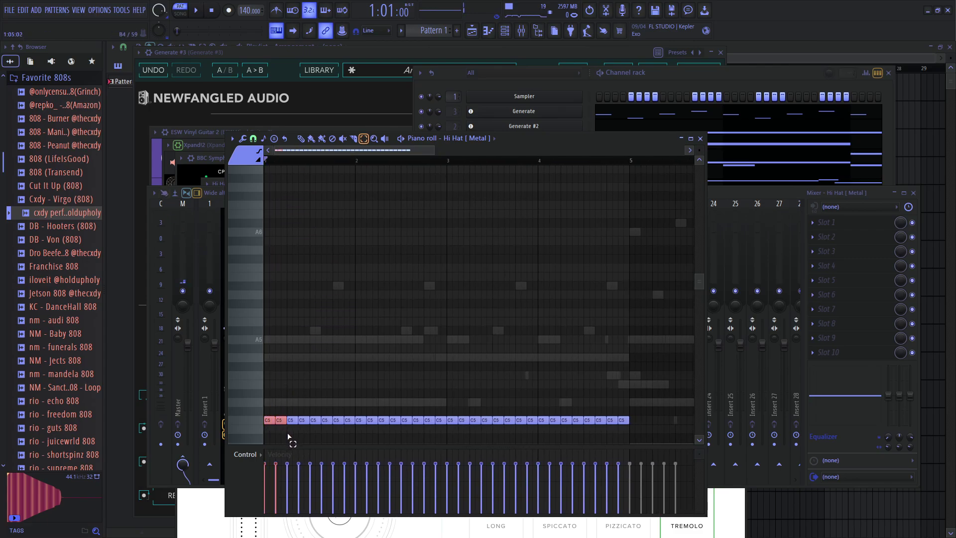
{"action": "key", "text": "space"}
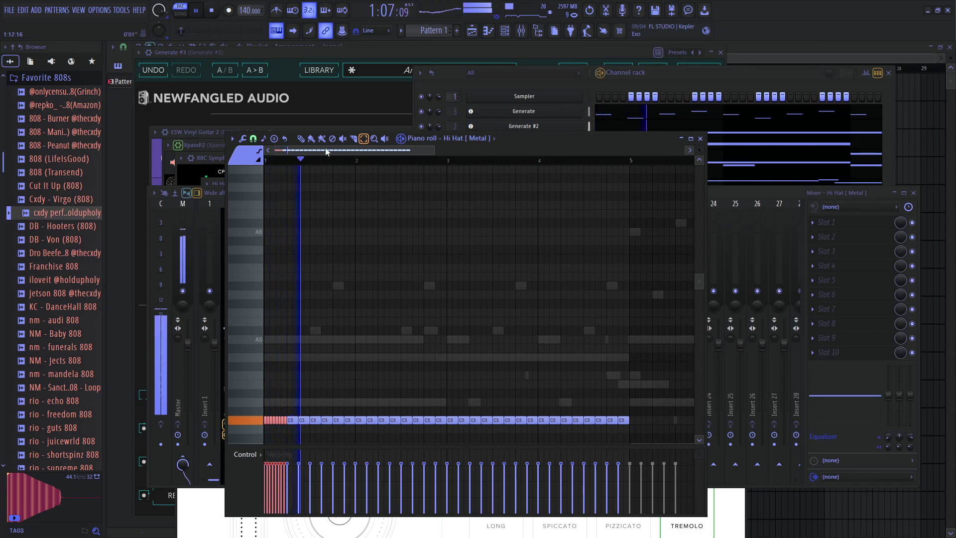
- Shape the velocities of the opening hi-hat roll into a descending ramp, auditioning the result
{"action": "left_click", "coordinate": [311, 138]}
{"action": "scroll", "coordinate": [306, 402], "scroll_direction": "up", "scroll_amount": 1}
{"action": "scroll", "coordinate": [324, 160], "scroll_direction": "up", "scroll_amount": 1}
{"action": "key", "text": "space"}
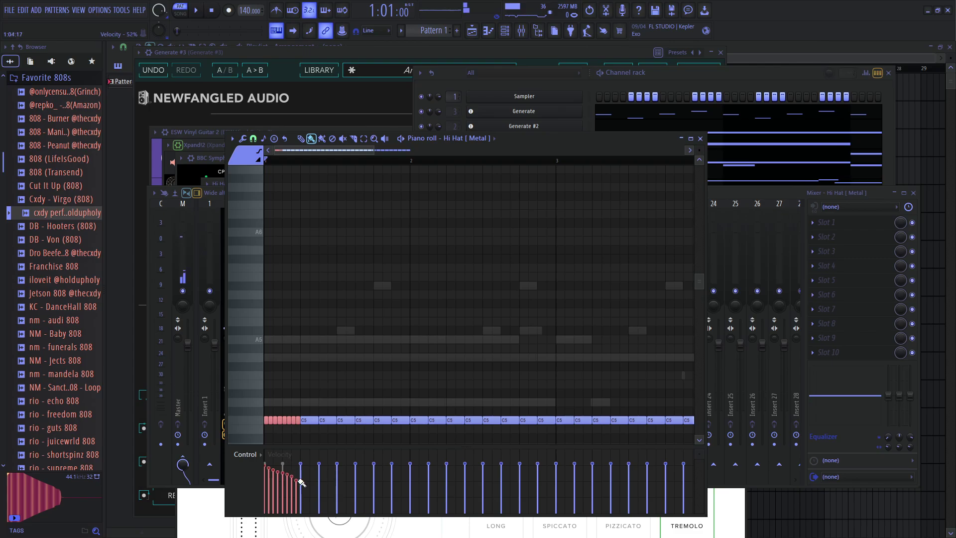
{"action": "key", "text": "space"}
{"action": "mouse_move", "coordinate": [301, 482]}
{"action": "left_mouse_down"}
{"action": "mouse_move", "coordinate": [264, 466]}
{"action": "mouse_move", "coordinate": [298, 488]}
{"action": "left_mouse_up"}
{"action": "key", "text": "space"}
{"action": "key", "text": "space"}
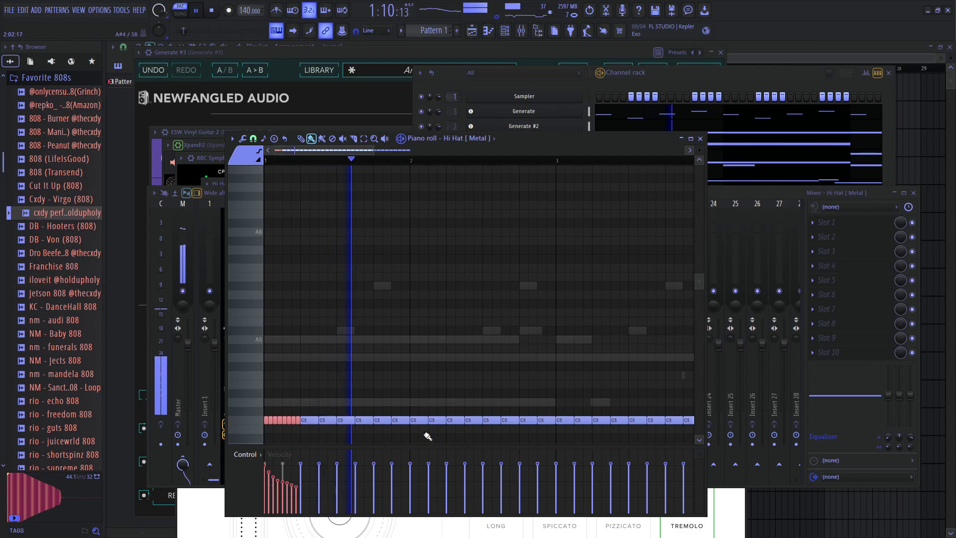
- Replace the hi-hat notes at 1:13 and 1:15 with a copy of the opening roll, and audition it
{"action": "key", "text": "space"}
{"action": "right_click", "coordinate": [382, 420]}
{"action": "right_click", "coordinate": [400, 419]}
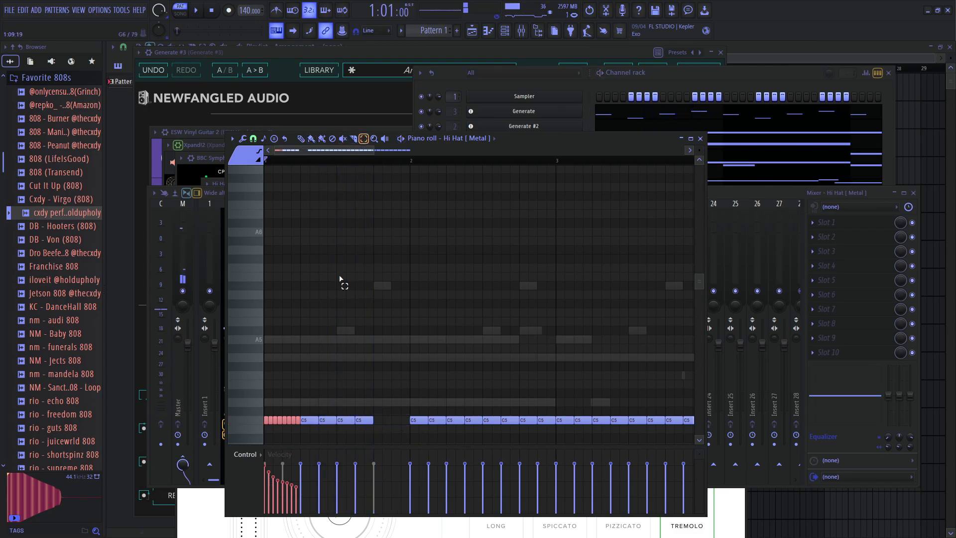
{"action": "scroll", "coordinate": [301, 415], "scroll_direction": "down", "scroll_amount": 1}
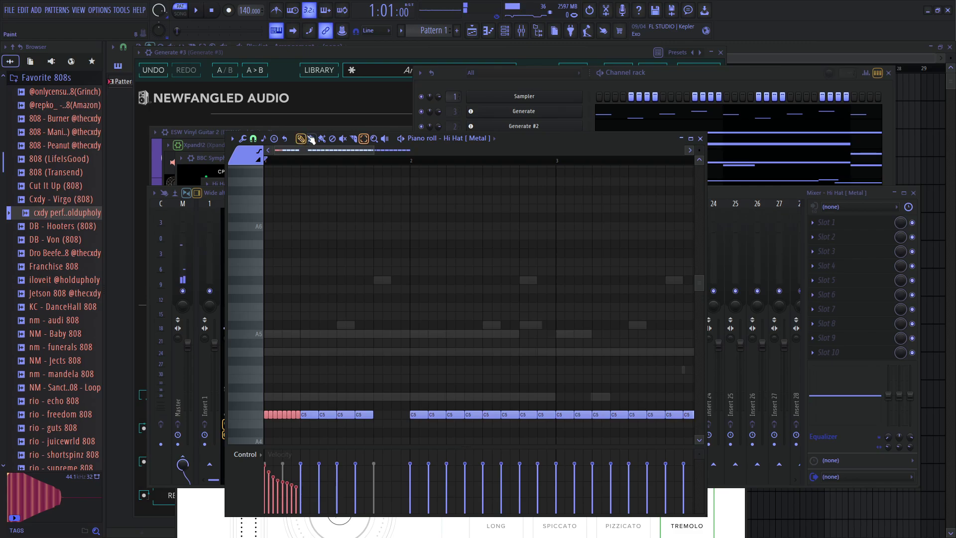
{"action": "left_click_drag", "start_coordinate": [278, 415], "coordinate": [381, 417]}
{"action": "key", "text": "space"}
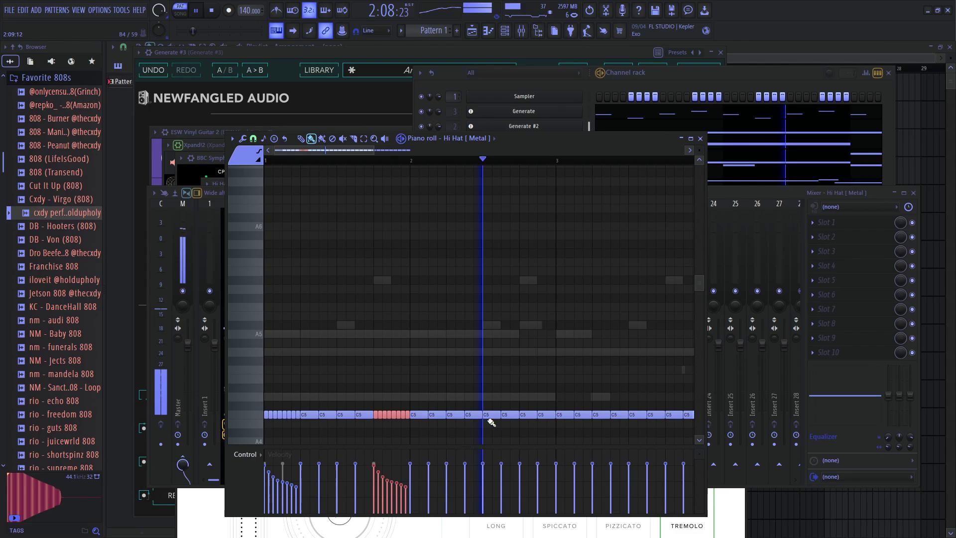
{"action": "key", "text": "space"}
- Replace the bar 3 hi-hat notes with a copy of bar 1's hi-hats, including both rolls, and play the pattern
{"action": "scroll", "coordinate": [585, 403], "scroll_direction": "down", "scroll_amount": 3}
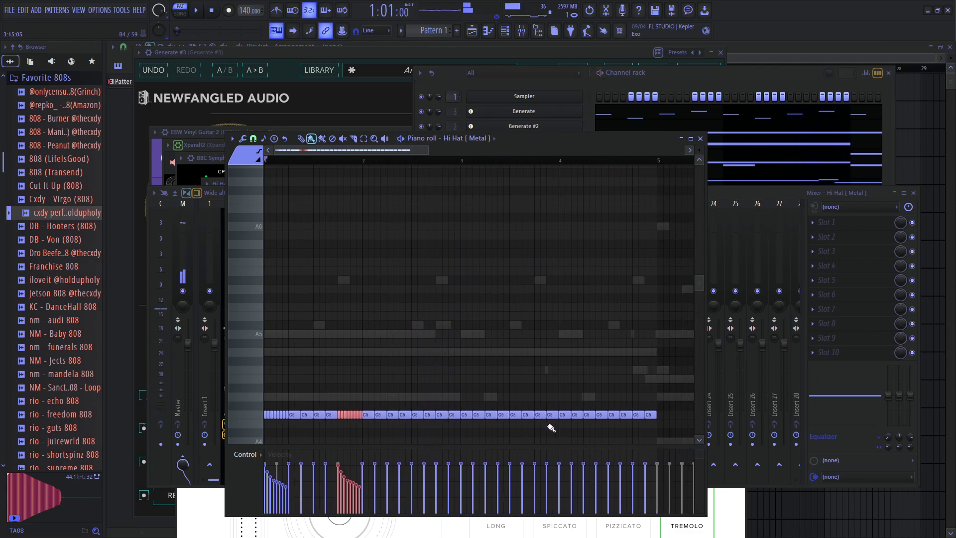
{"action": "key", "text": "space"}
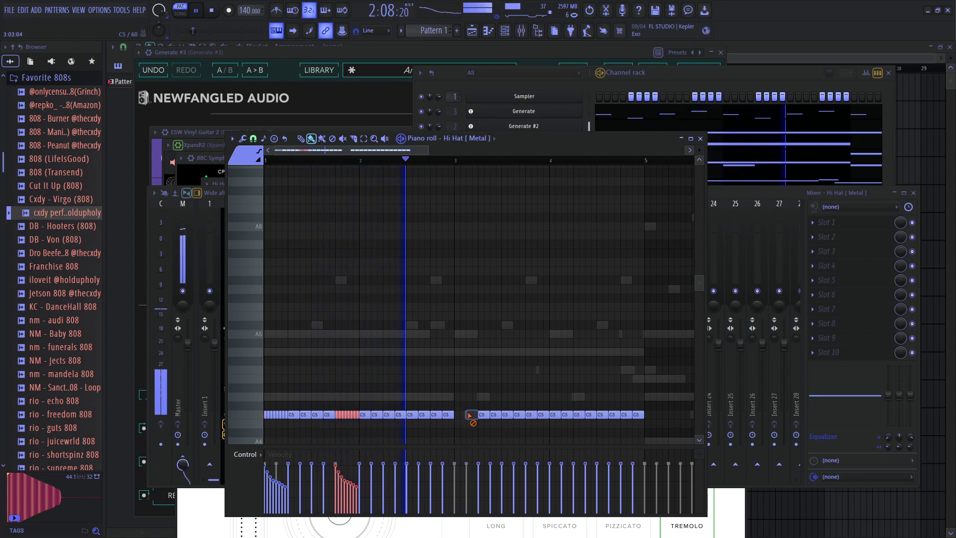
{"action": "right_click", "coordinate": [470, 415]}
{"action": "key", "text": "space"}
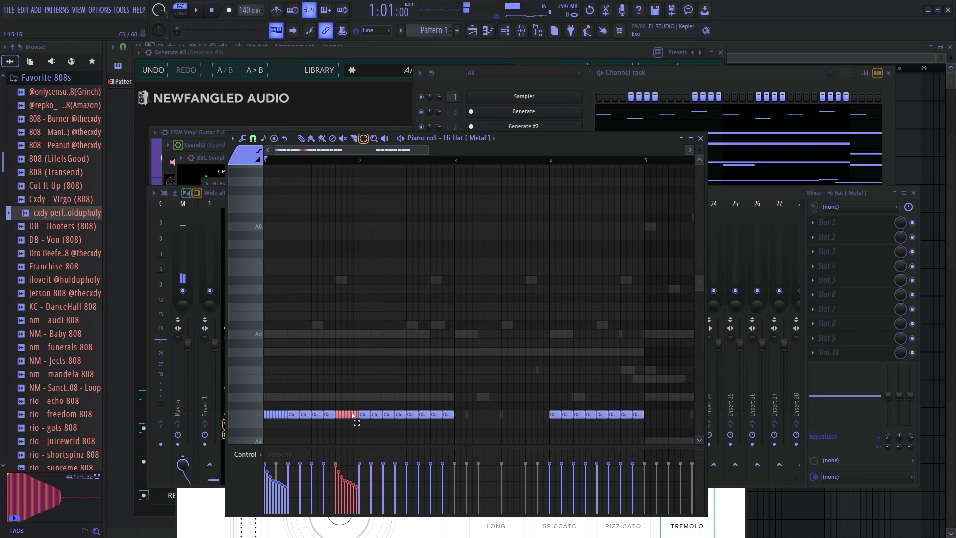
{"action": "left_click_drag", "start_coordinate": [301, 423], "coordinate": [250, 432]}
{"action": "left_click_drag", "start_coordinate": [319, 413], "coordinate": [507, 412]}
{"action": "key", "text": "space"}
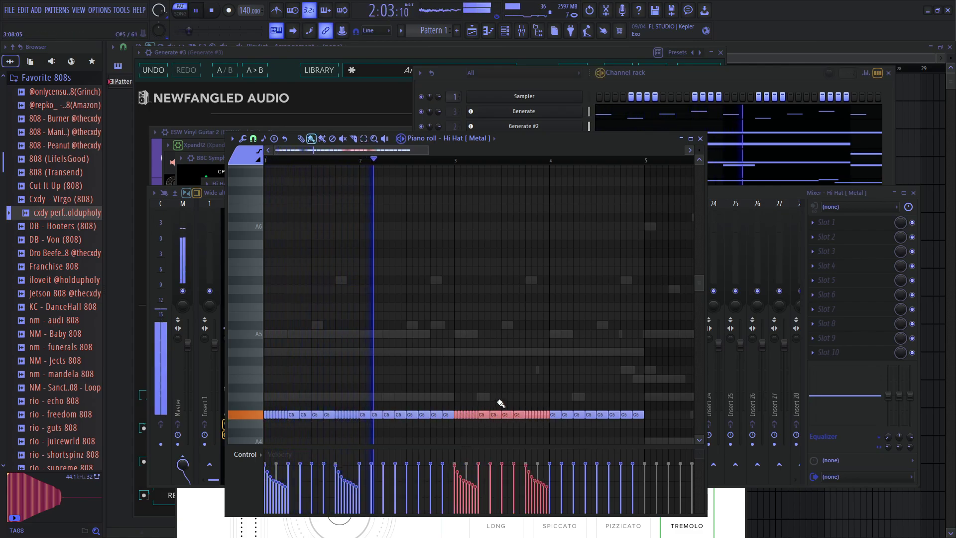
- Duplicate the four-bar hi-hat pattern, including its rolls, into bars 5 to 8 and check the full eight bars
{"action": "scroll", "coordinate": [531, 367], "scroll_direction": "down", "scroll_amount": 1}
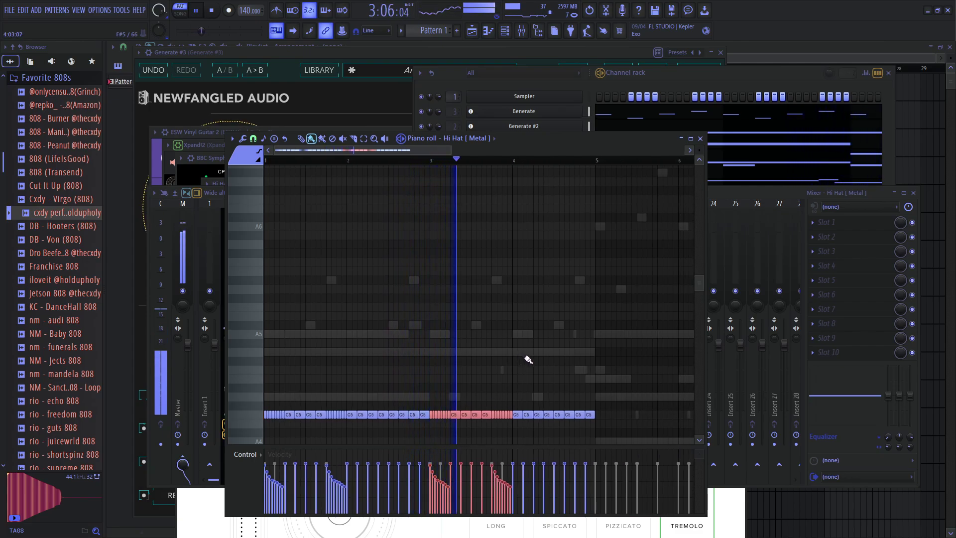
{"action": "scroll", "coordinate": [532, 371], "scroll_direction": "down", "scroll_amount": 2}
{"action": "scroll", "coordinate": [518, 387], "scroll_direction": "down", "scroll_amount": 2}
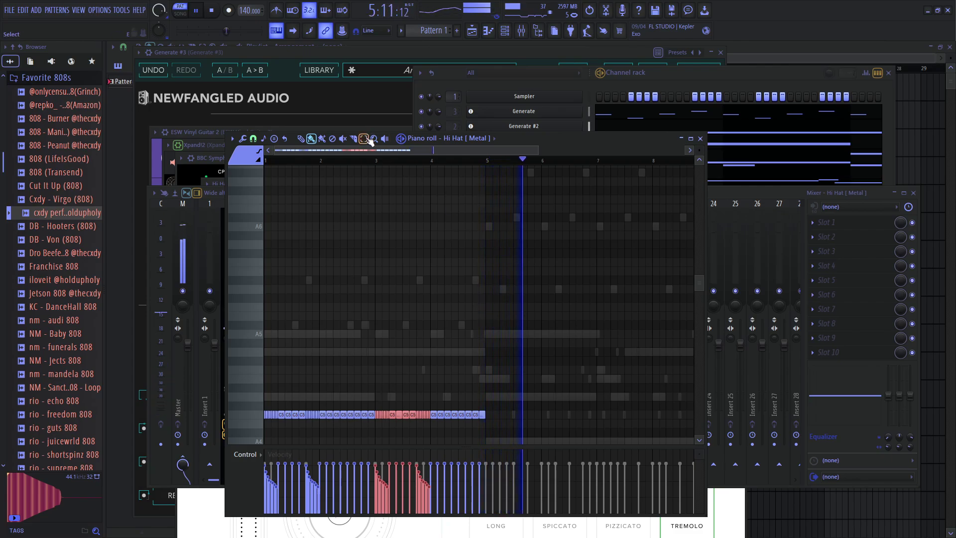
{"action": "key", "text": "ctrl+a"}
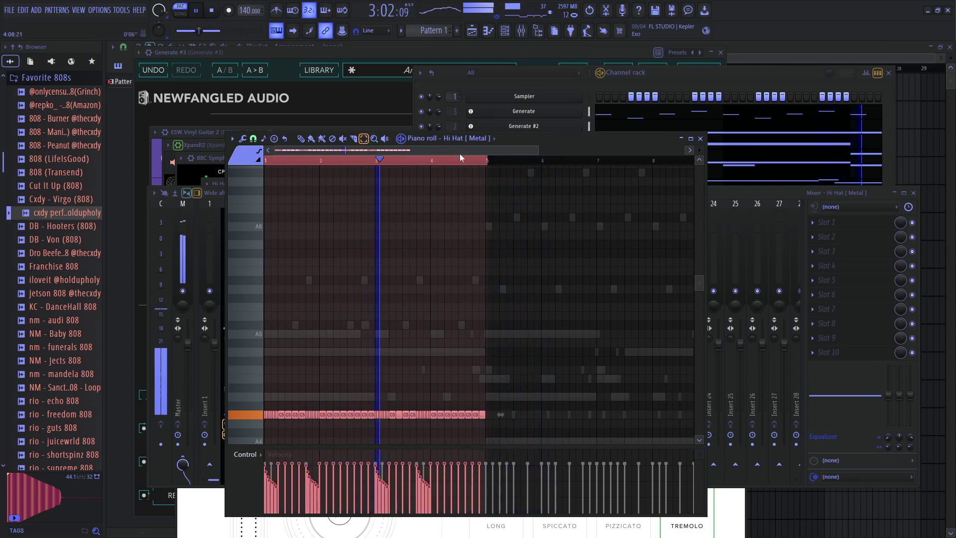
{"action": "left_click_drag", "start_coordinate": [486, 160], "coordinate": [403, 169]}
{"action": "key", "text": "ctrl+a"}
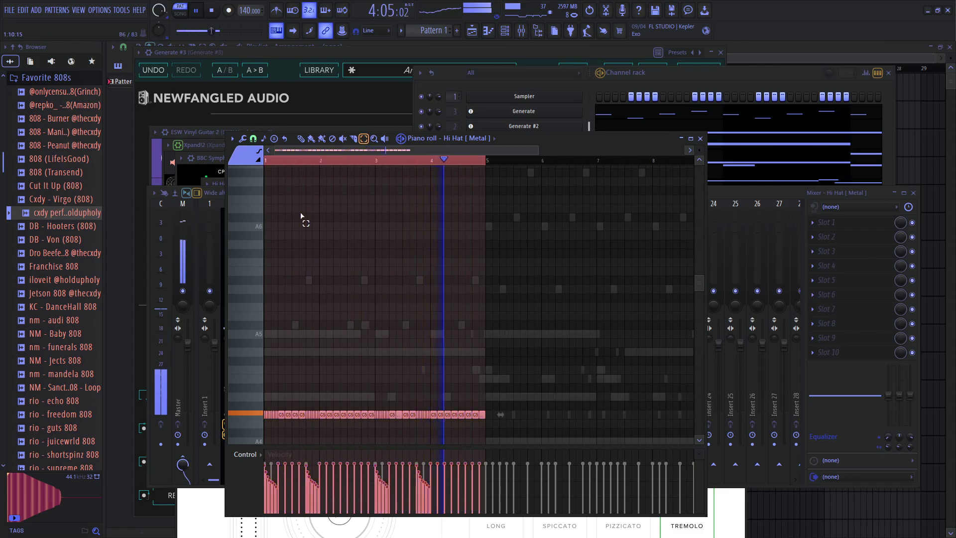
{"action": "key", "text": "ctrl+s"}
{"action": "key", "text": "Escape"}
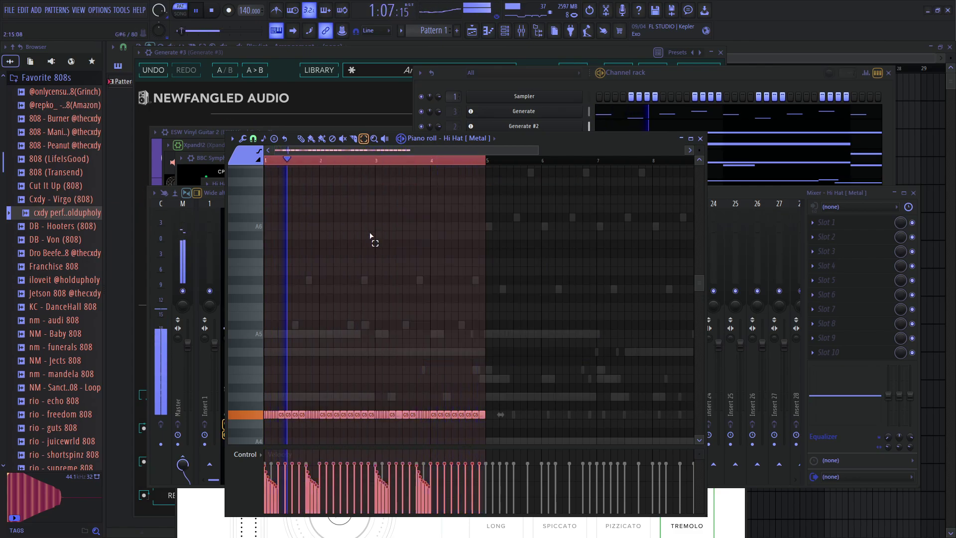
{"action": "key", "text": "ctrl+b"}
{"action": "key", "text": "ctrl+d"}
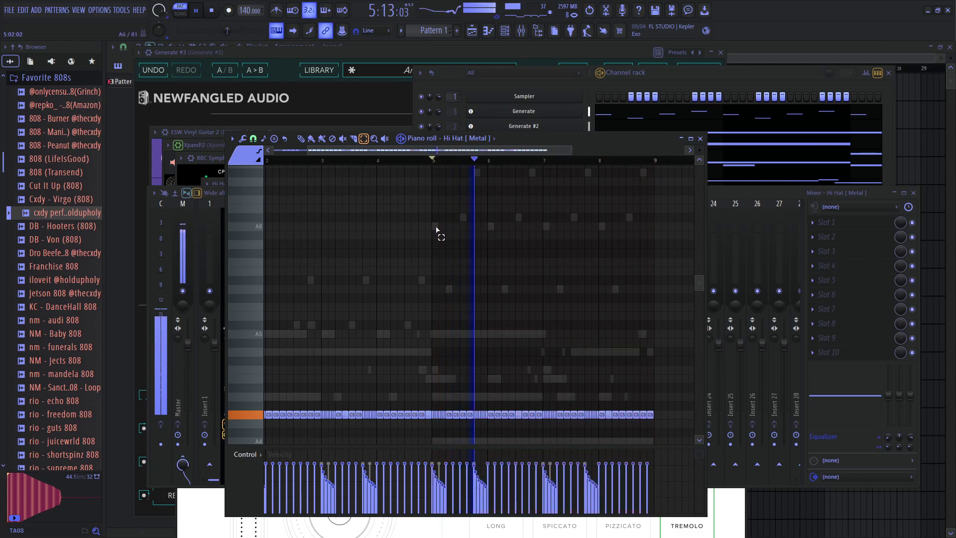
{"action": "scroll", "coordinate": [438, 230], "scroll_direction": "down", "scroll_amount": 2}
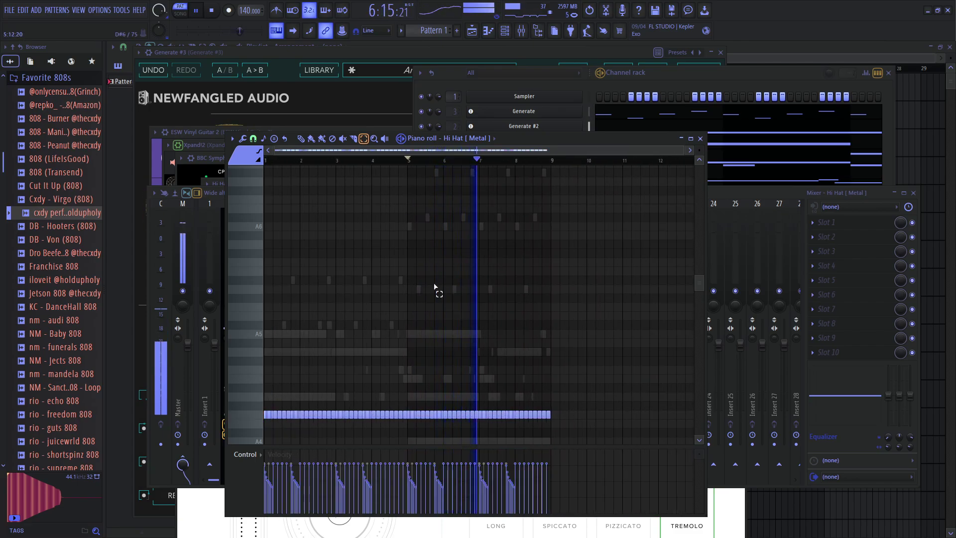
{"action": "scroll", "coordinate": [540, 288], "scroll_direction": "up", "scroll_amount": 1}
{"action": "scroll", "coordinate": [540, 288], "scroll_direction": "up", "scroll_amount": 2}
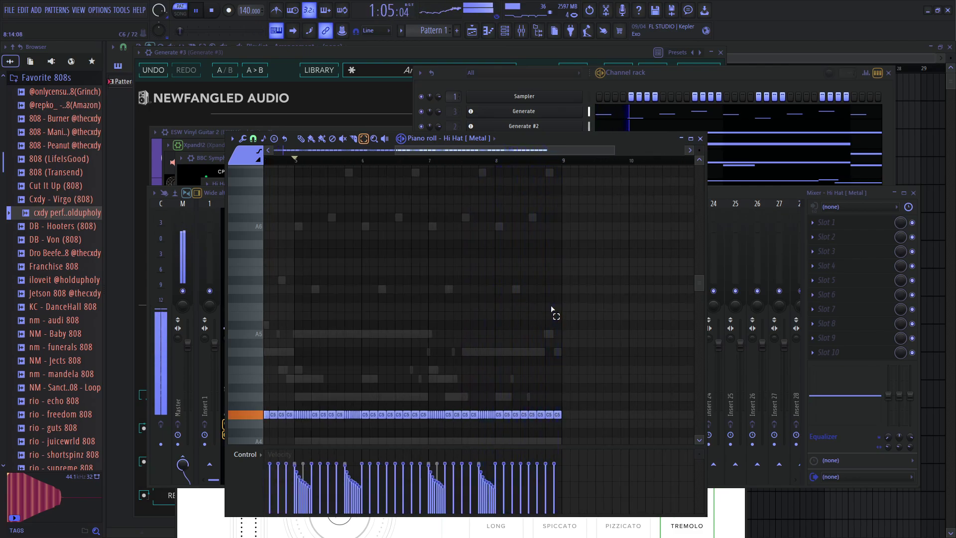
- Assign the (SXJ) Snare (1) channel to its own mixer track 9, and collapse the Favorite 808s folder in the browser
{"action": "left_click", "coordinate": [674, 88]}
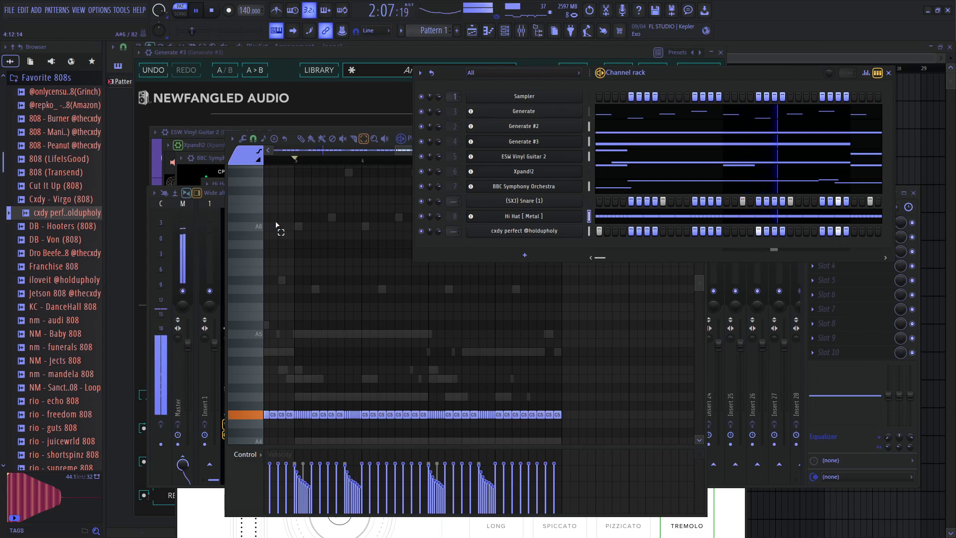
{"action": "right_click", "coordinate": [589, 201]}
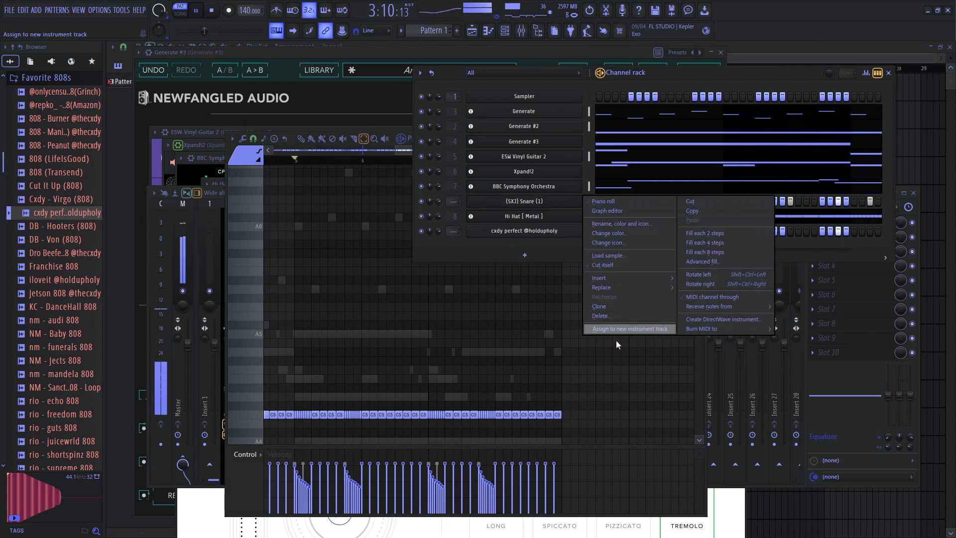
{"action": "left_click", "coordinate": [595, 326]}
{"action": "scroll", "coordinate": [55, 209], "scroll_direction": "up", "scroll_amount": 4}
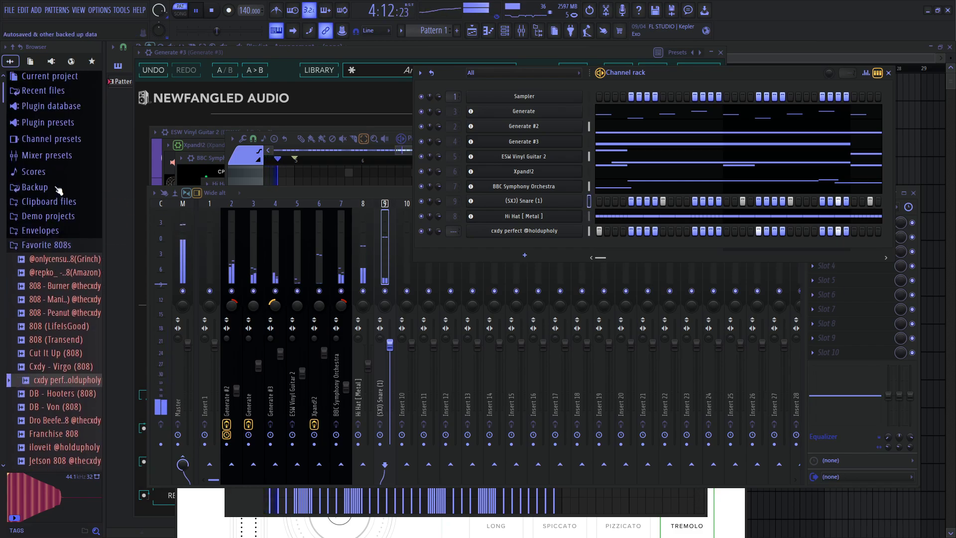
{"action": "left_click", "coordinate": [56, 246]}
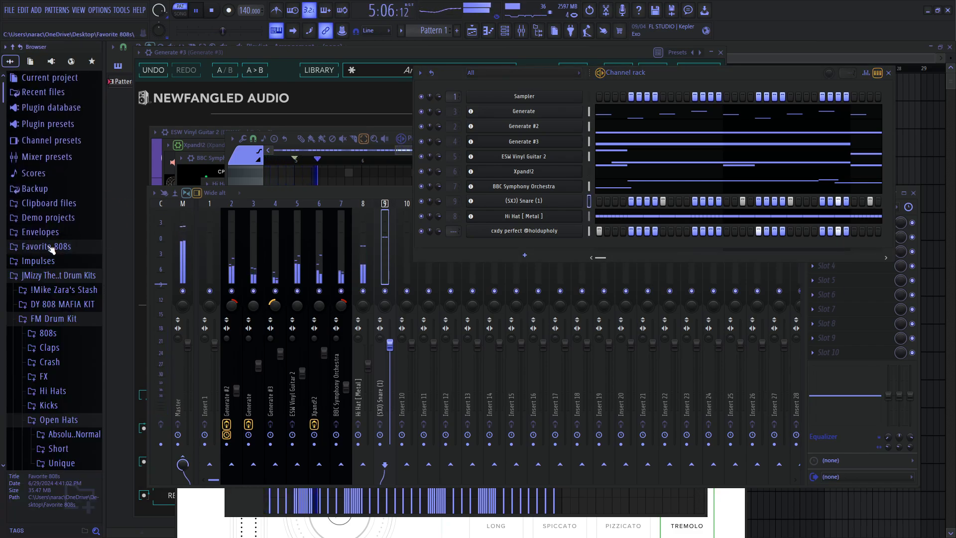
- Assign the 808 channel to its own mixer track 10 and lower that track's volume slightly
{"action": "right_click", "coordinate": [528, 231]}
{"action": "left_click", "coordinate": [643, 359]}
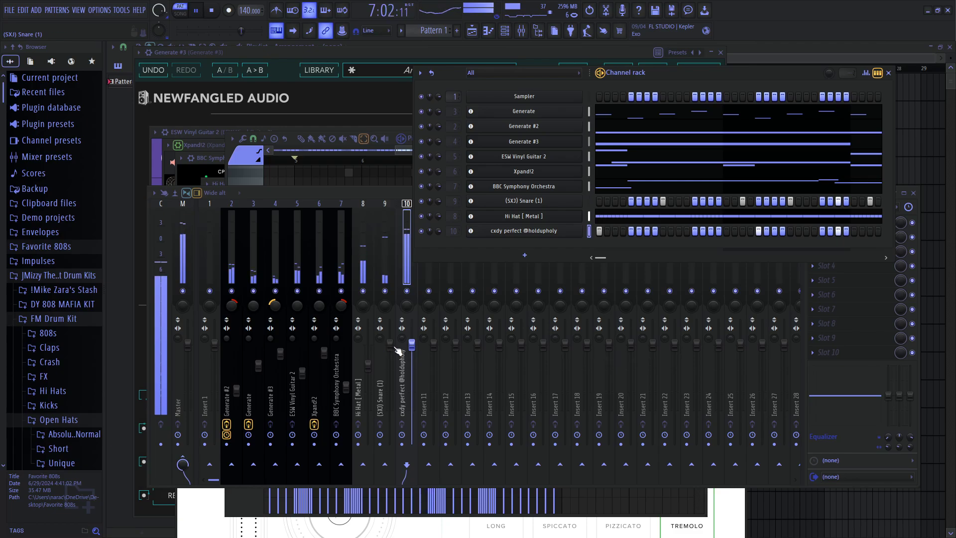
{"action": "mouse_move", "coordinate": [420, 347]}
{"action": "left_mouse_down"}
{"action": "mouse_move", "coordinate": [420, 356]}
{"action": "mouse_move", "coordinate": [412, 348]}
{"action": "left_mouse_up"}
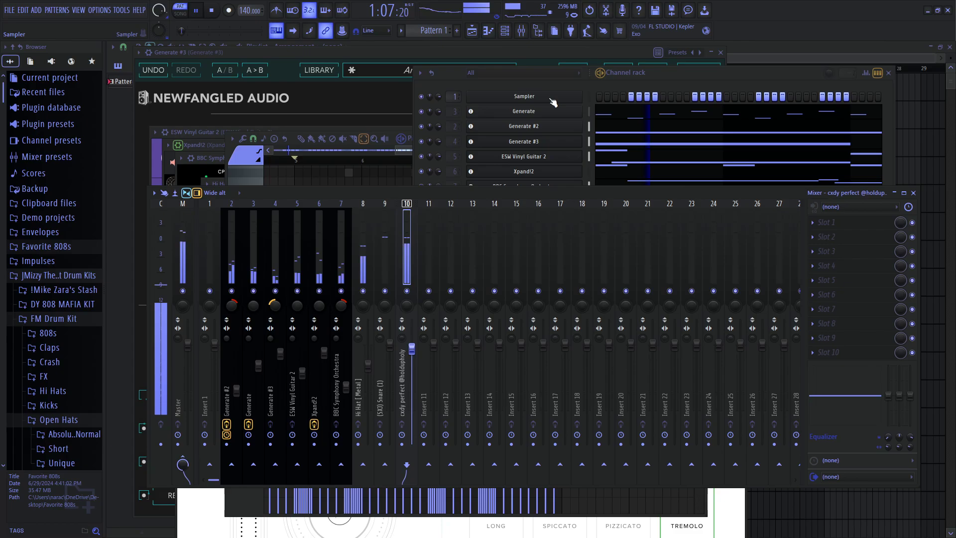
- Search the full effect list for "linmb" and add LinMB Stereo to slot 4 of the Master track
{"action": "left_click", "coordinate": [173, 247]}
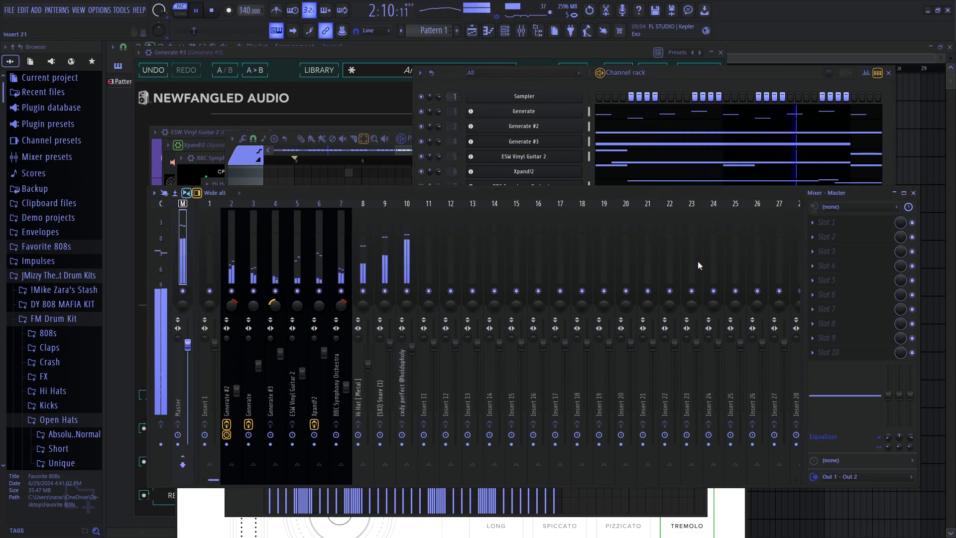
{"action": "left_click", "coordinate": [825, 267]}
{"action": "mouse_move", "coordinate": [827, 279]}
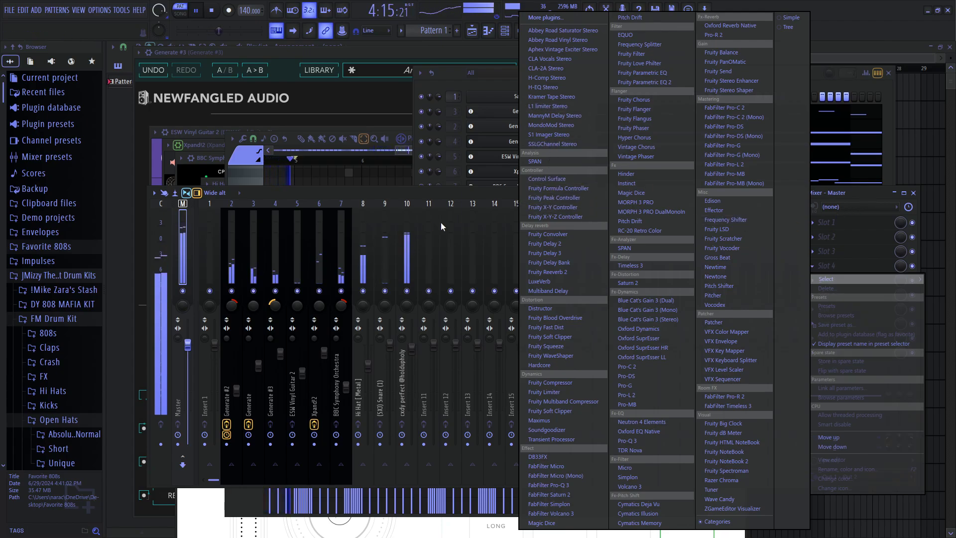
{"action": "left_click", "coordinate": [556, 19]}
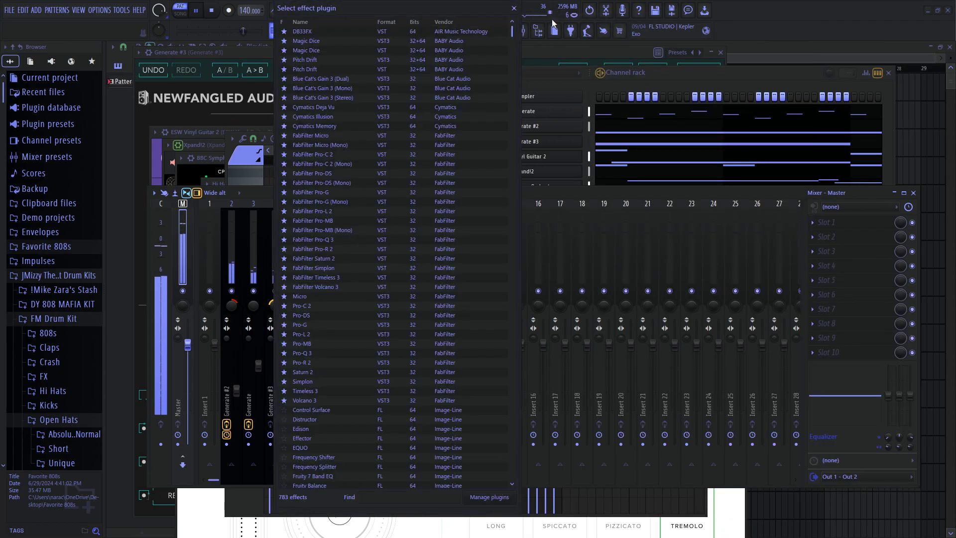
{"action": "type", "text": "lin"}
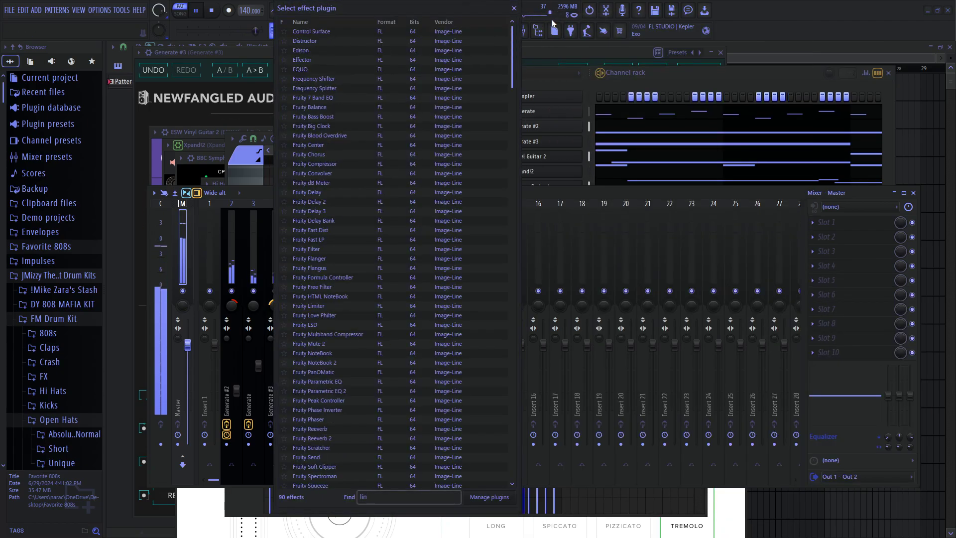
{"action": "type", "text": ","}
{"action": "key", "text": "BackSpace"}
{"action": "type", "text": "mb"}
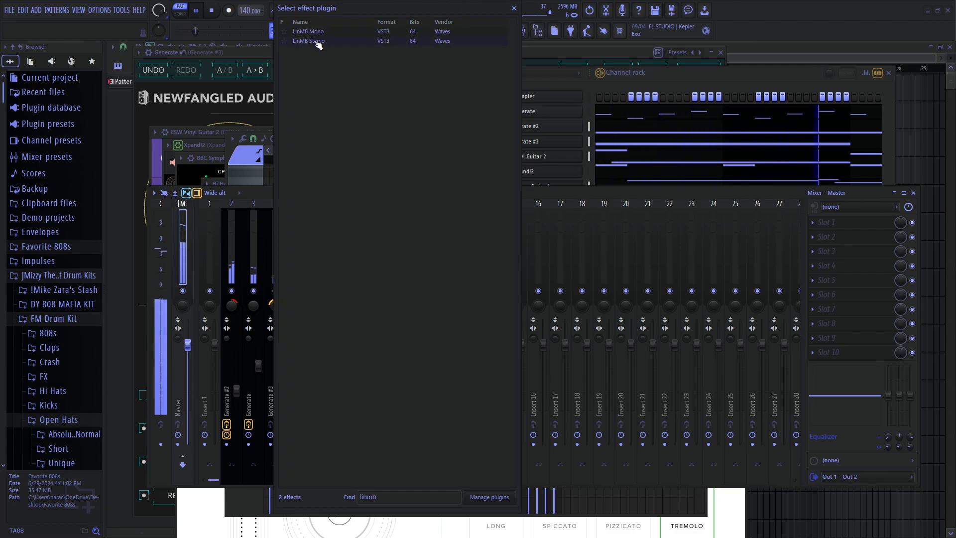
{"action": "double_click", "coordinate": [317, 43]}
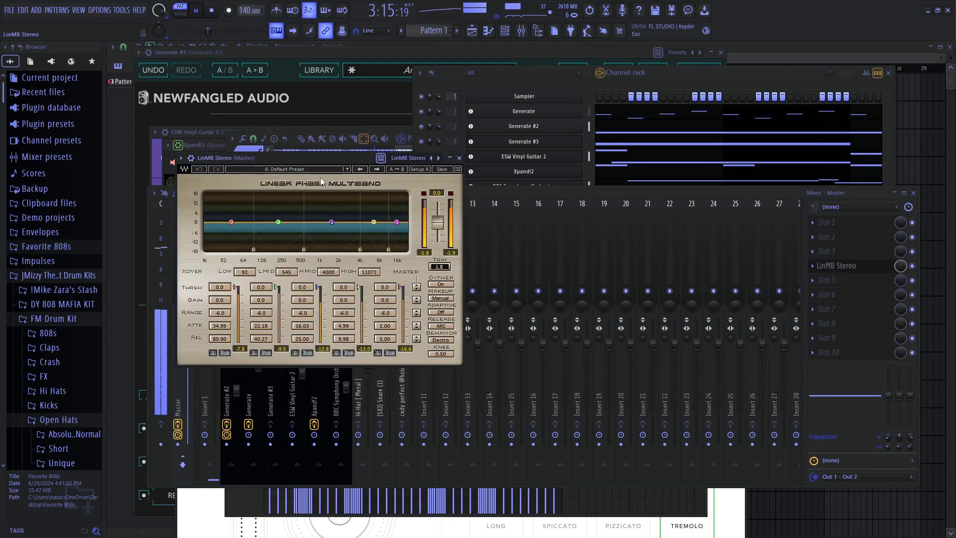
- Load the Hard Basic preset in LinMB Stereo, close the plugin, and move it up to Master effect slot 3
{"action": "left_click", "coordinate": [321, 170]}
{"action": "left_click", "coordinate": [390, 295]}
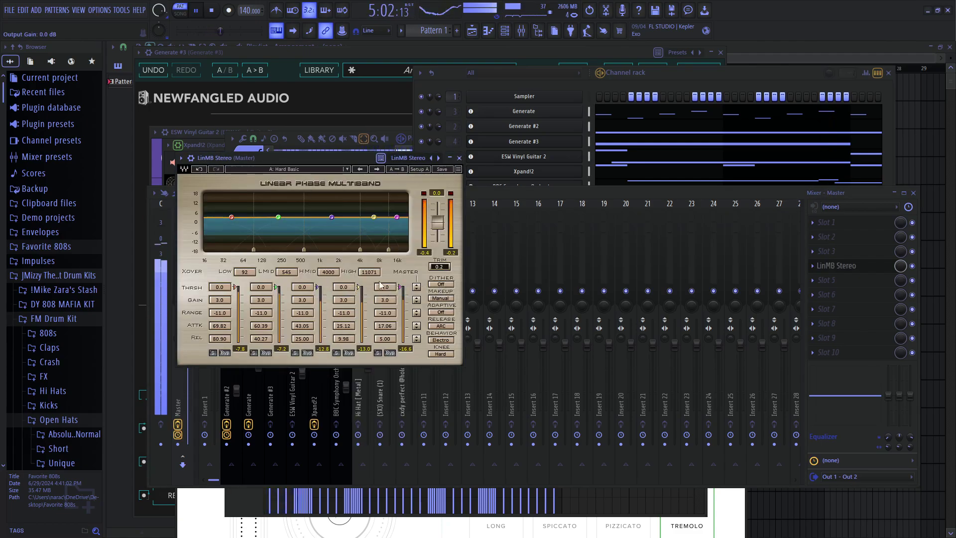
{"action": "left_click", "coordinate": [310, 171]}
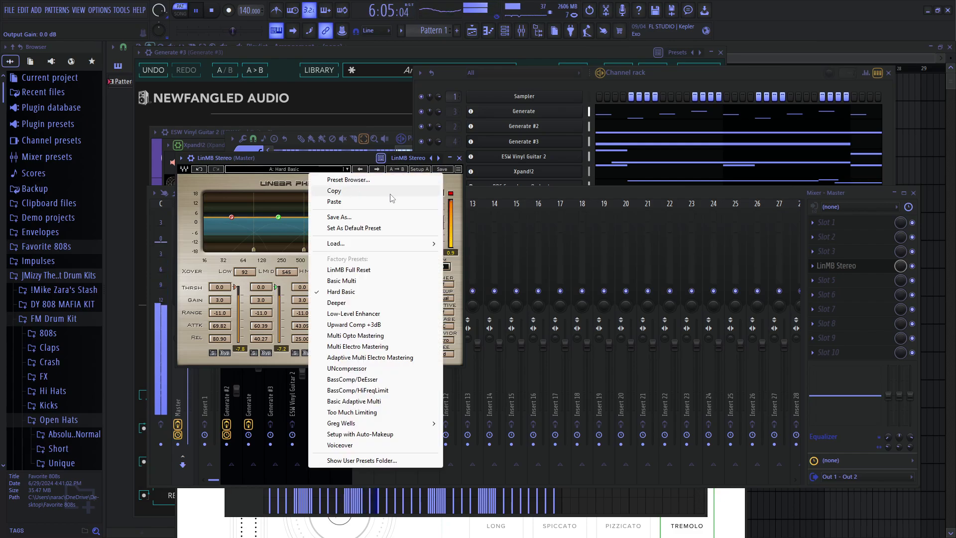
{"action": "left_click", "coordinate": [441, 169]}
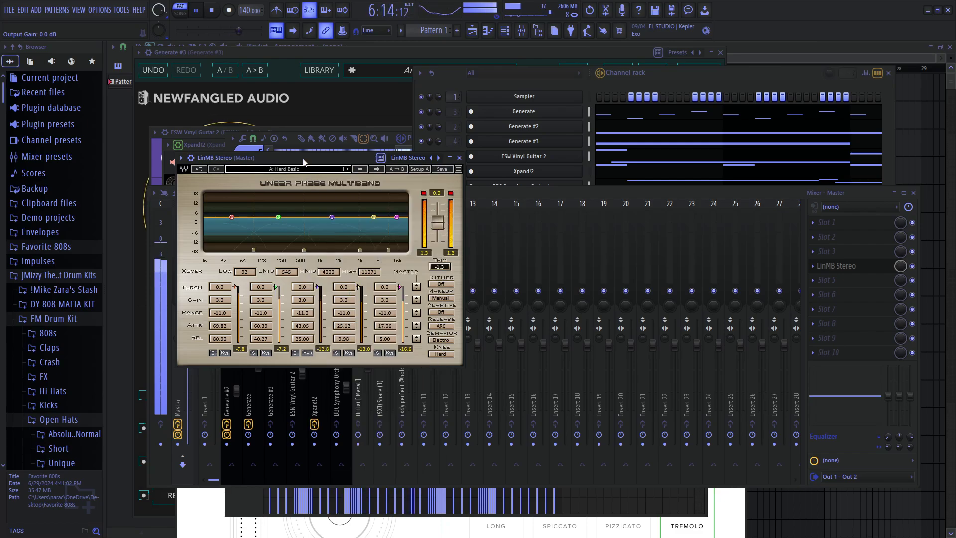
{"action": "left_click", "coordinate": [459, 158]}
{"action": "left_click_drag", "start_coordinate": [833, 268], "coordinate": [832, 254]}
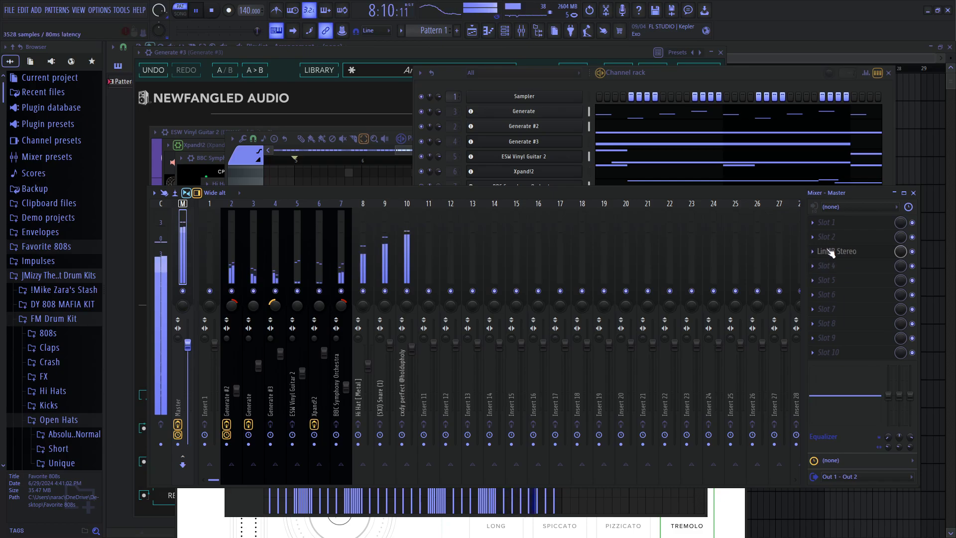
- Add S1 Imager Stereo to Master effect slot 4 and reduce its width to 0.35
{"action": "left_click", "coordinate": [822, 267]}
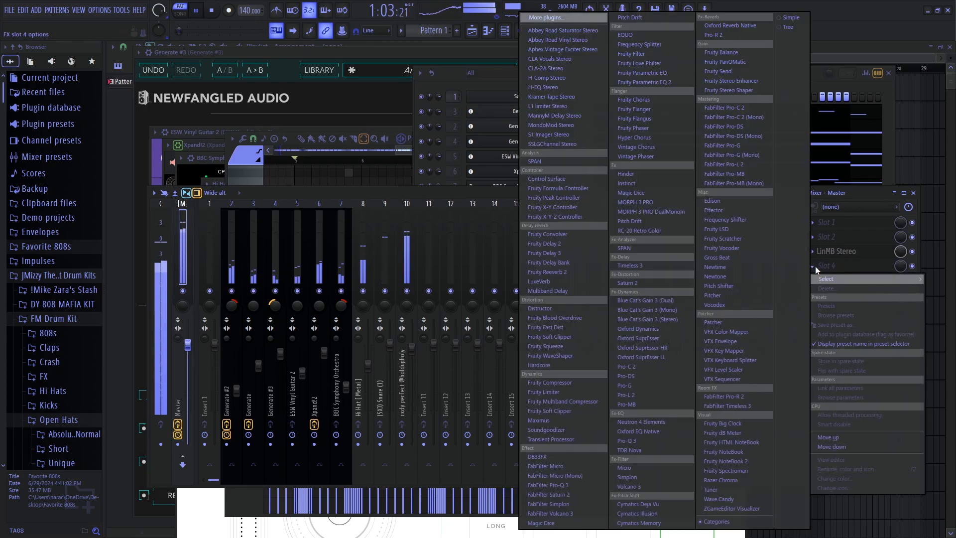
{"action": "left_click", "coordinate": [552, 134]}
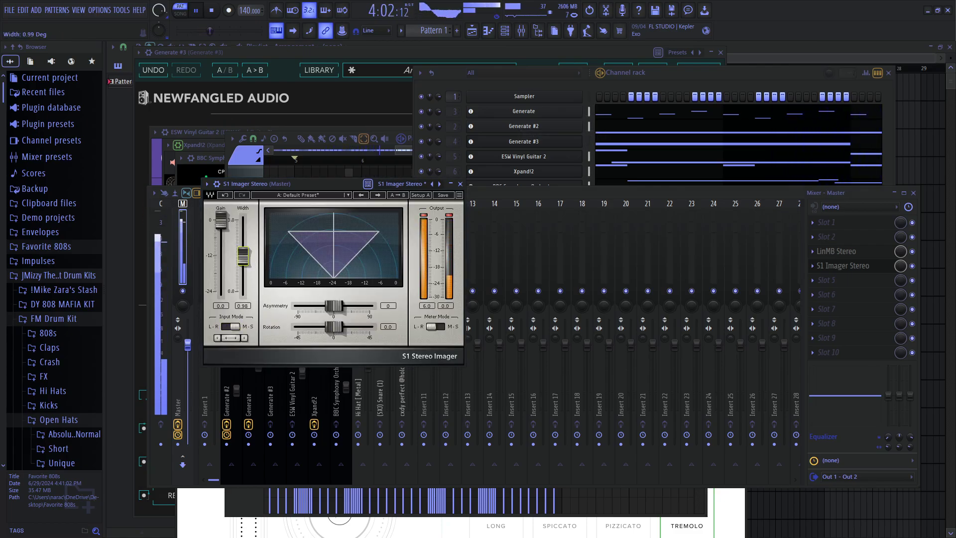
{"action": "left_click_drag", "start_coordinate": [243, 257], "coordinate": [243, 274]}
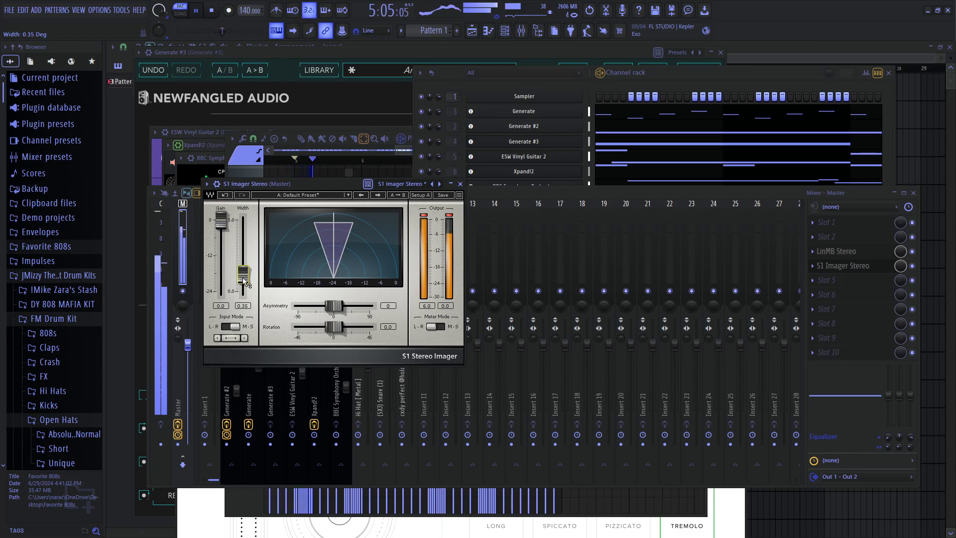
- Pan the hi-hat, snare and 808 mixer tracks to the left and lower the volume of all three
{"action": "left_click", "coordinate": [528, 190]}
{"action": "left_click_drag", "start_coordinate": [366, 322], "coordinate": [408, 298]}
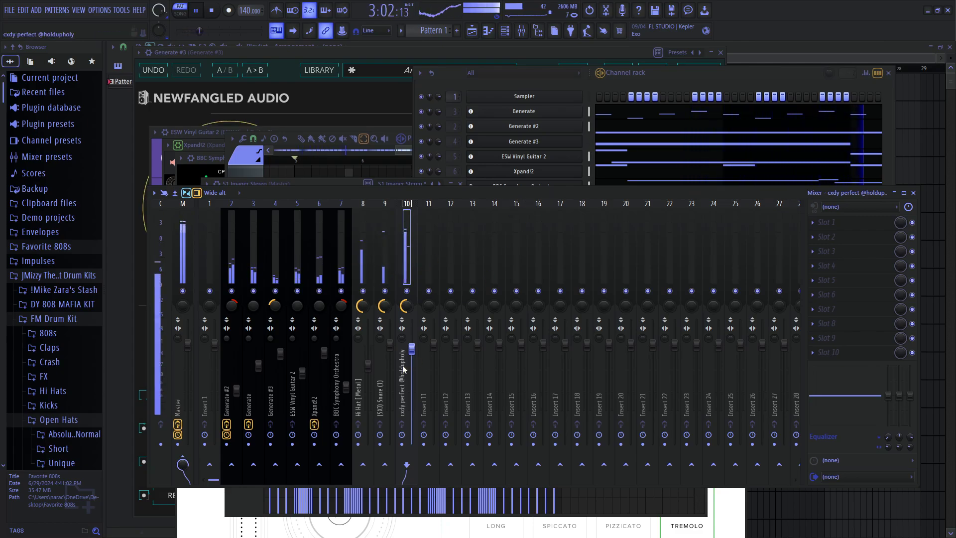
{"action": "left_click_drag", "start_coordinate": [368, 366], "coordinate": [368, 386]}
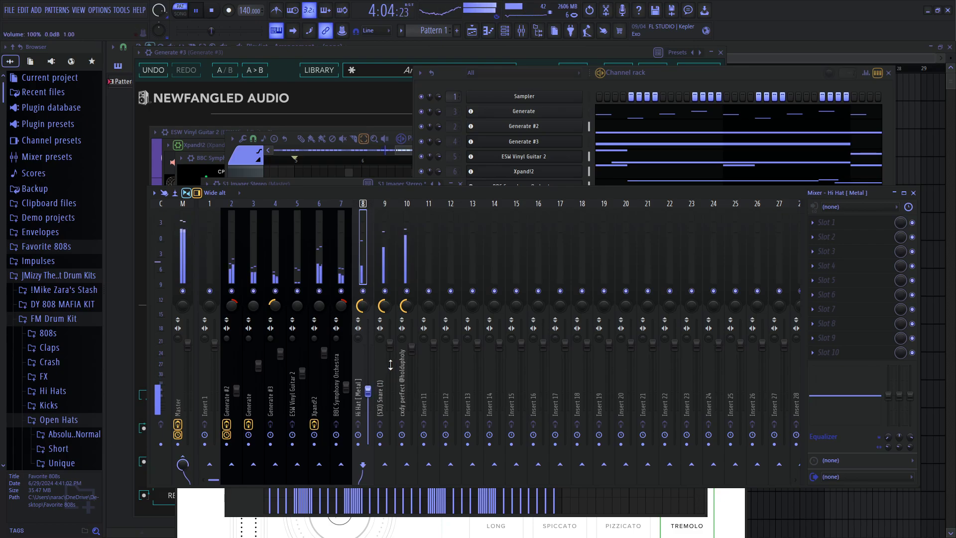
{"action": "left_click_drag", "start_coordinate": [390, 344], "coordinate": [412, 366]}
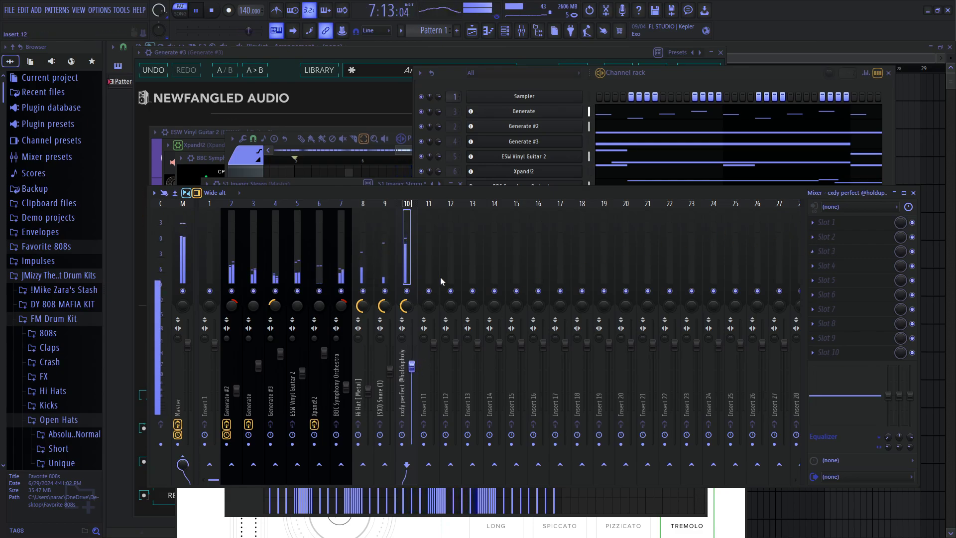
- Add Abbey Road Saturator Stereo to Master effect slot 5, with saturator gain at about 33.5 and mix at 55.2
{"action": "left_click", "coordinate": [178, 249]}
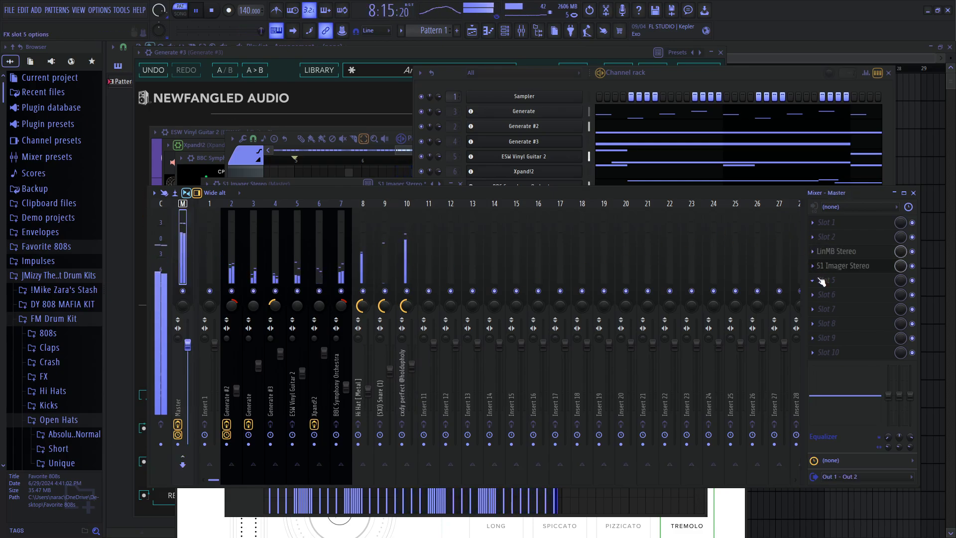
{"action": "left_click", "coordinate": [815, 277]}
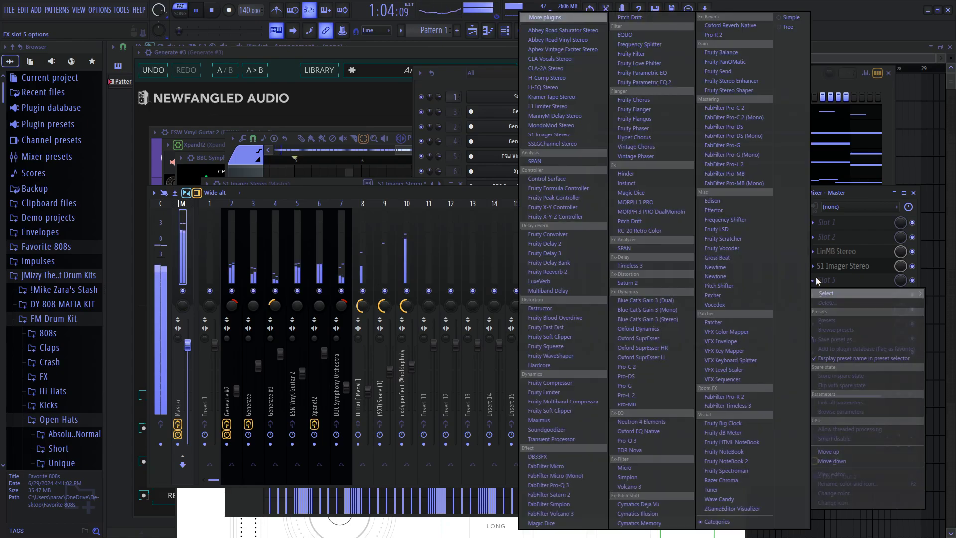
{"action": "left_click", "coordinate": [573, 31]}
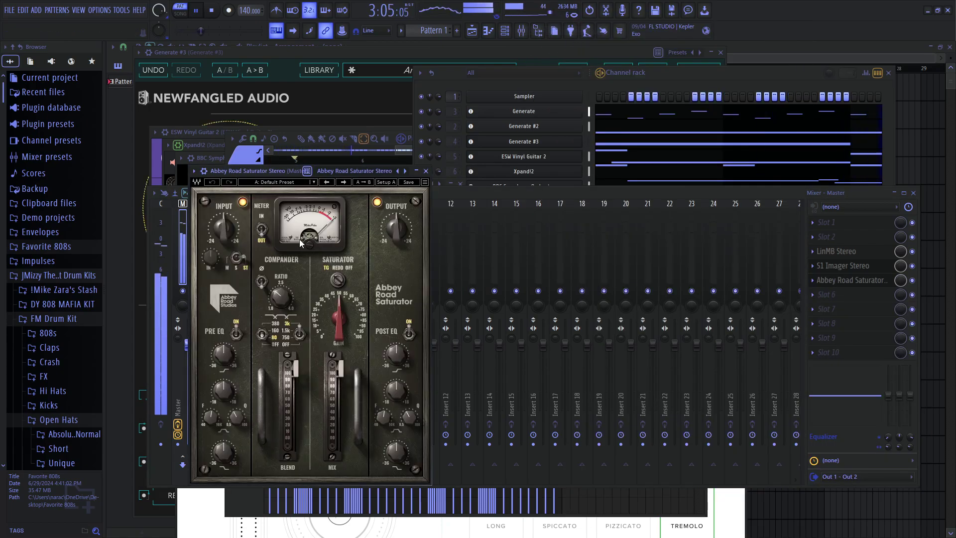
{"action": "left_click_drag", "start_coordinate": [338, 319], "coordinate": [338, 307]}
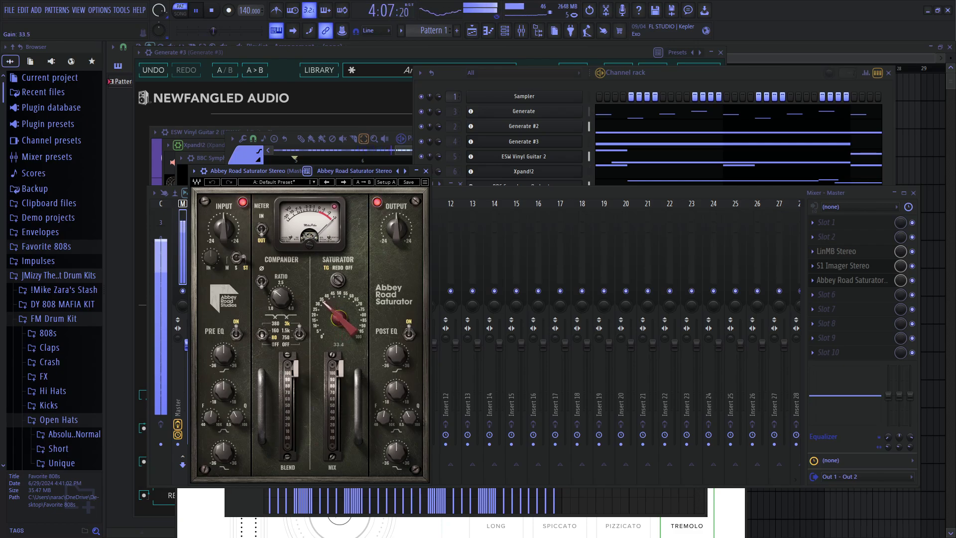
{"action": "left_click_drag", "start_coordinate": [340, 369], "coordinate": [342, 403]}
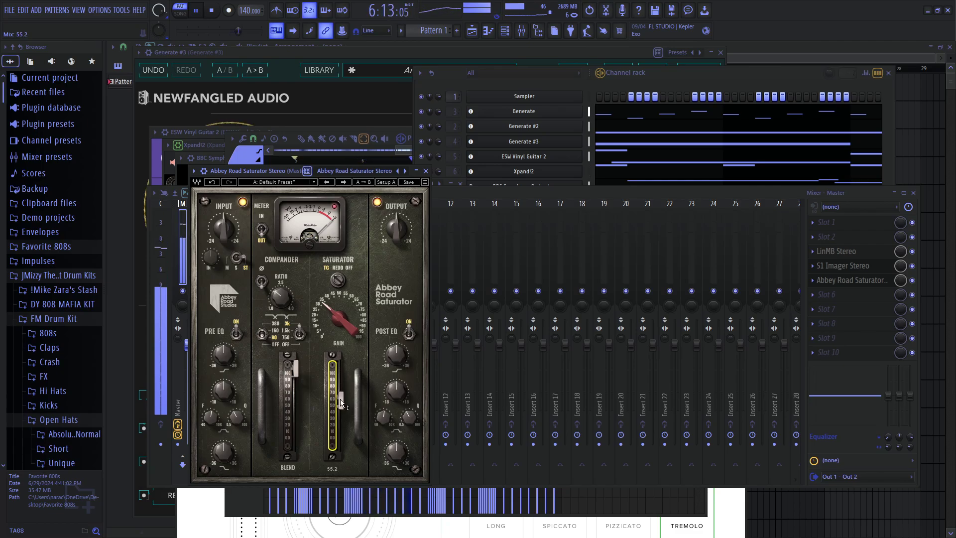
- Set the Abbey Road Saturator's saturator gain to about 26.7 and its mix to 82.1
{"action": "left_click_drag", "start_coordinate": [339, 318], "coordinate": [339, 333]}
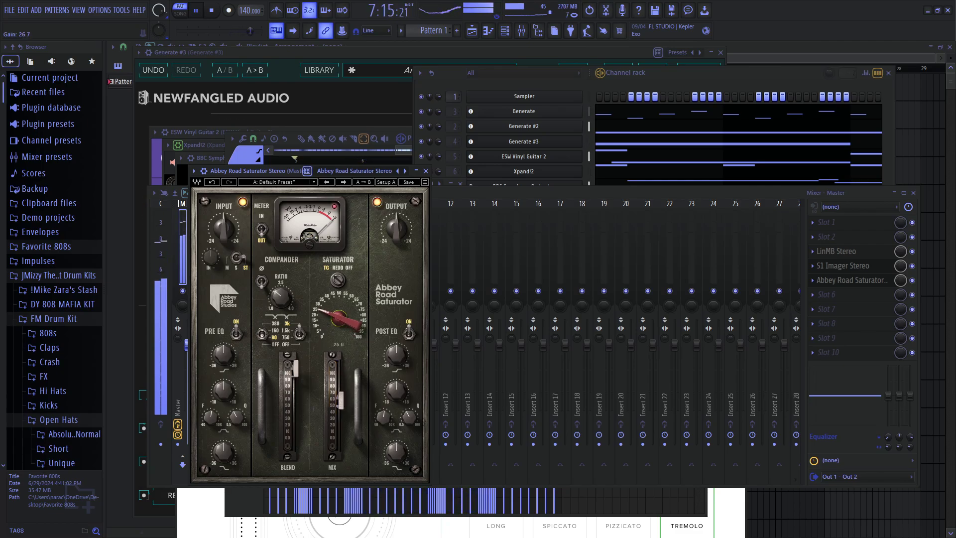
{"action": "left_click_drag", "start_coordinate": [340, 400], "coordinate": [341, 411]}
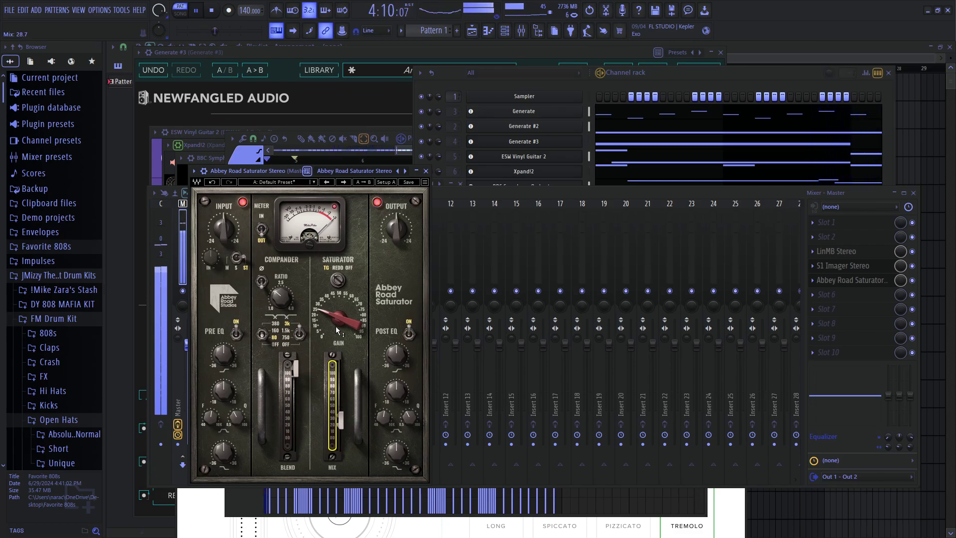
{"action": "left_click", "coordinate": [337, 280]}
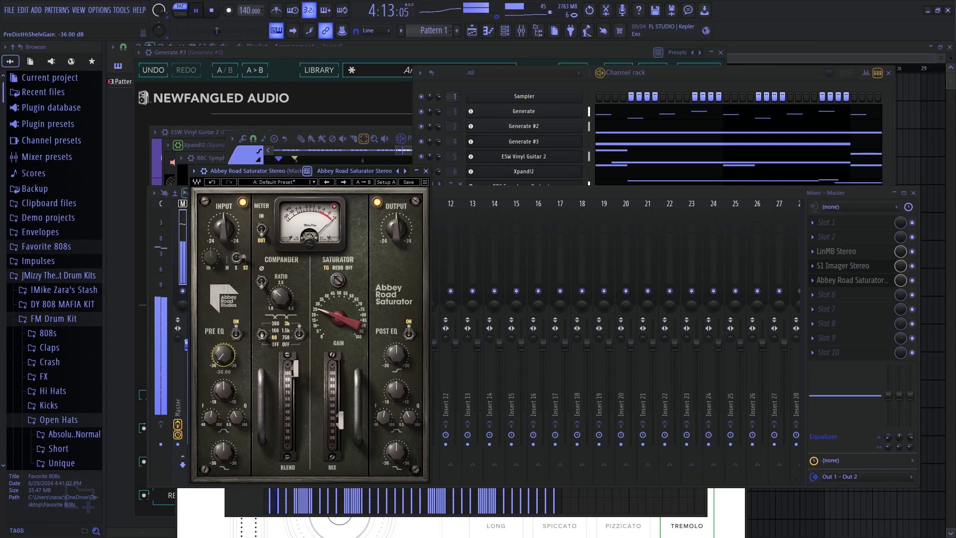
{"action": "left_click_drag", "start_coordinate": [341, 420], "coordinate": [340, 379]}
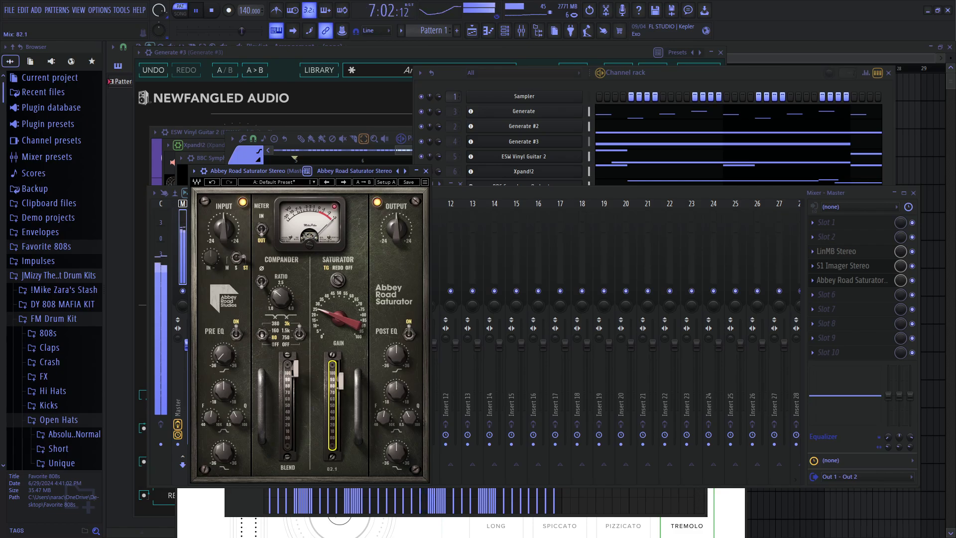
- Fine-tune the saturator's Pre EQ high-shelf and bell gains, and keep its Master effect slot enabled
{"action": "left_click_drag", "start_coordinate": [222, 362], "coordinate": [222, 366]}
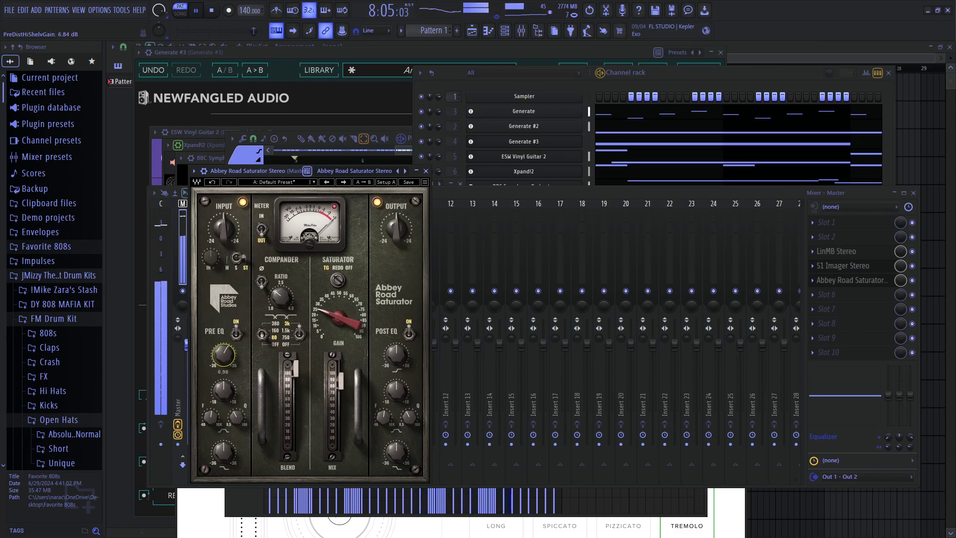
{"action": "left_click_drag", "start_coordinate": [235, 394], "coordinate": [236, 396]}
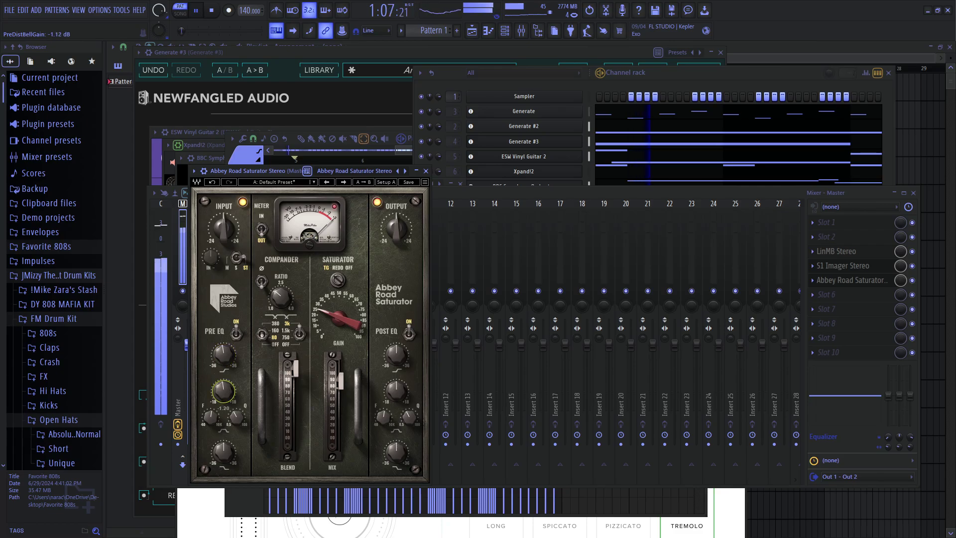
{"action": "mouse_move", "coordinate": [237, 360]}
{"action": "left_mouse_down"}
{"action": "mouse_move", "coordinate": [238, 349]}
{"action": "mouse_move", "coordinate": [237, 360]}
{"action": "left_mouse_up"}
{"action": "left_click_drag", "start_coordinate": [238, 400], "coordinate": [209, 404]}
{"action": "left_click_drag", "start_coordinate": [227, 361], "coordinate": [228, 360]}
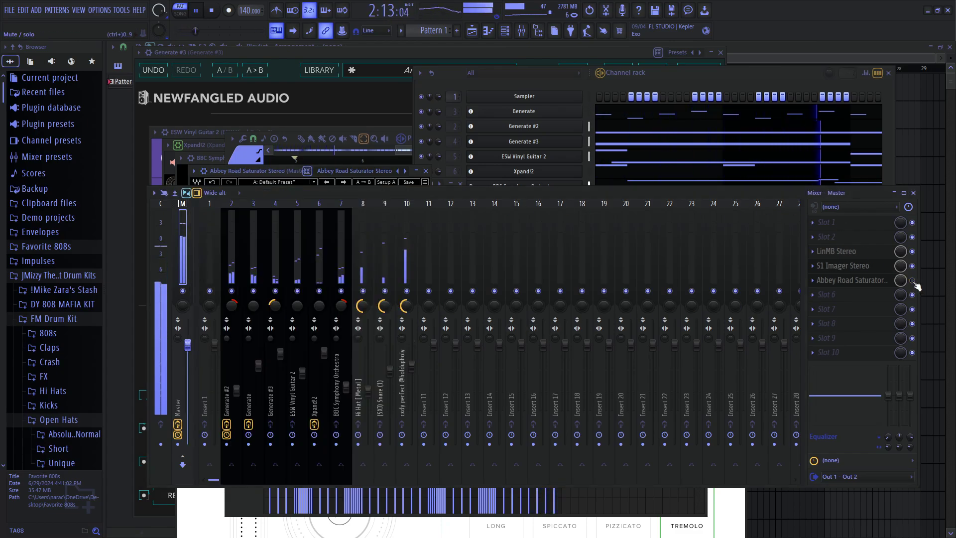
{"action": "left_click", "coordinate": [852, 281]}
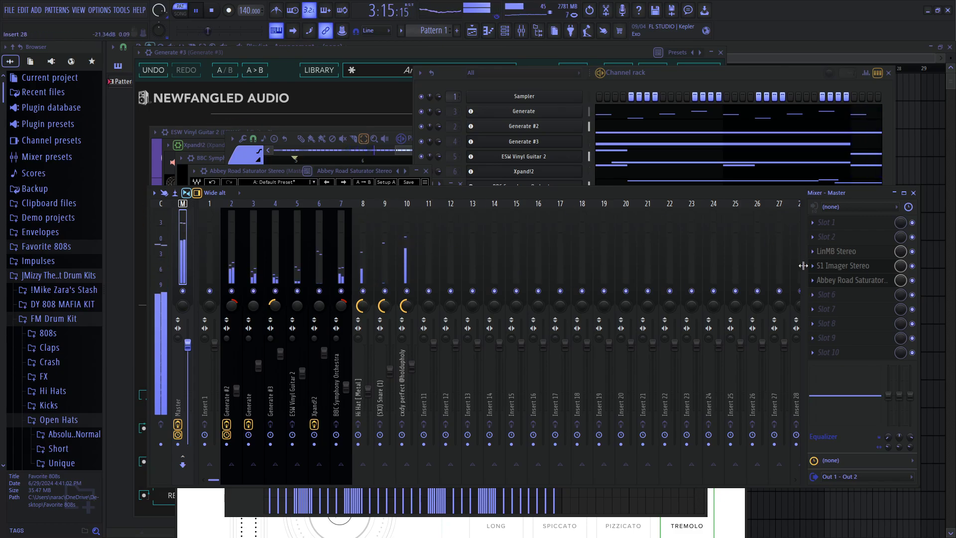
- Add L1 limiter Stereo to Master effect slot 6, load its Mastering preset, and close the plugin
{"action": "left_click", "coordinate": [827, 297]}
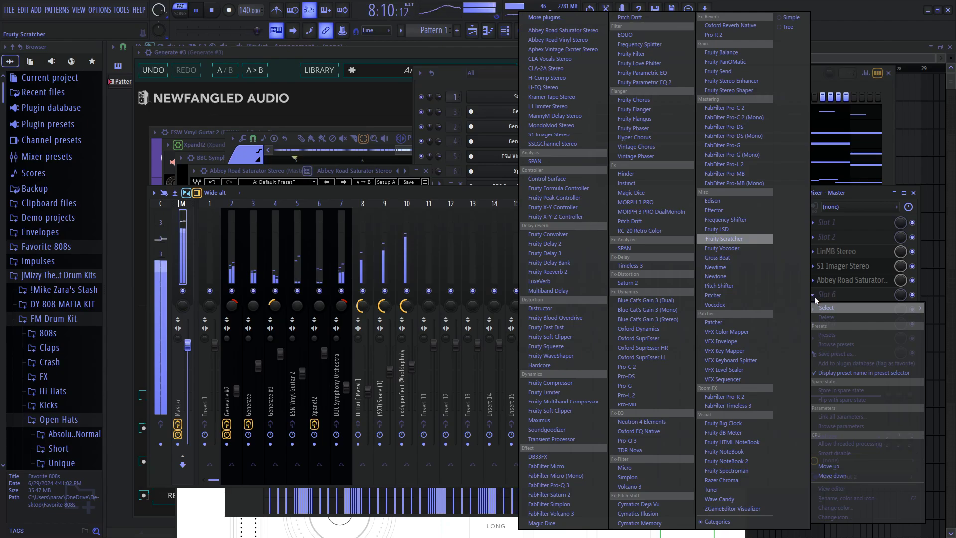
{"action": "key", "text": "Escape"}
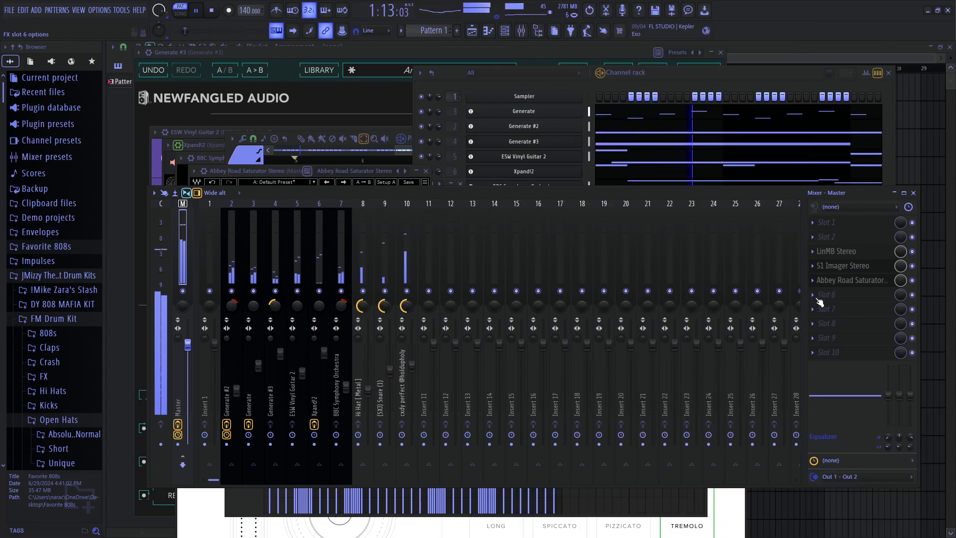
{"action": "left_click", "coordinate": [819, 301]}
{"action": "left_click", "coordinate": [566, 108]}
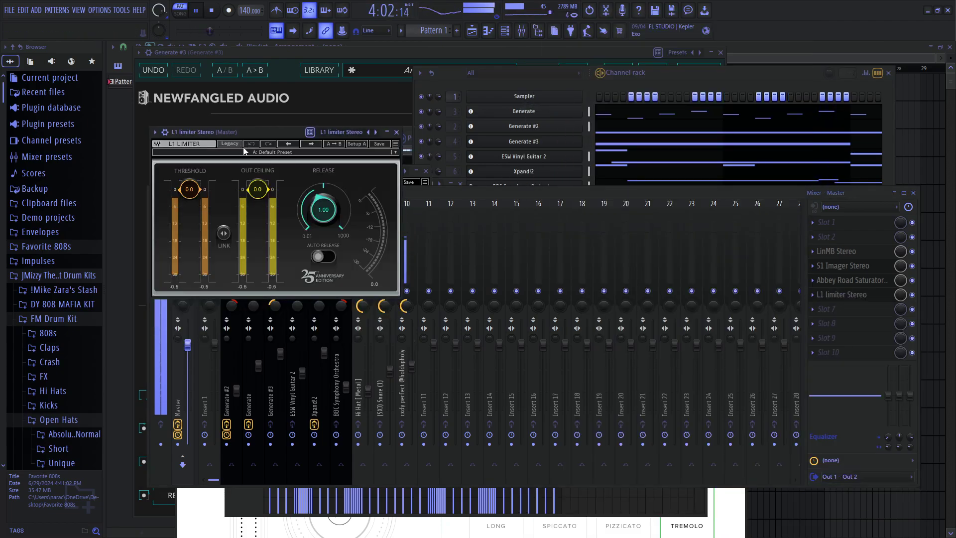
{"action": "left_click", "coordinate": [245, 152]}
{"action": "left_click", "coordinate": [314, 263]}
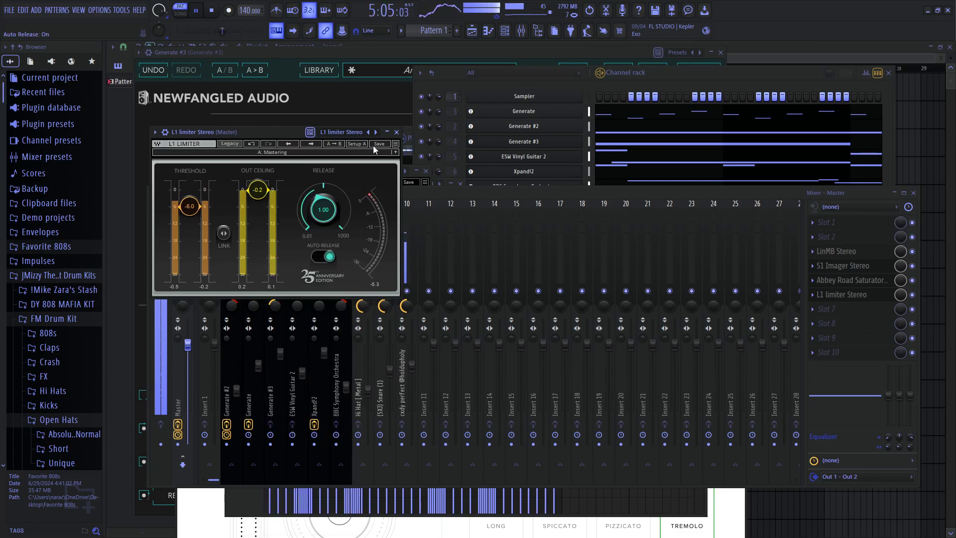
{"action": "left_click", "coordinate": [397, 132]}
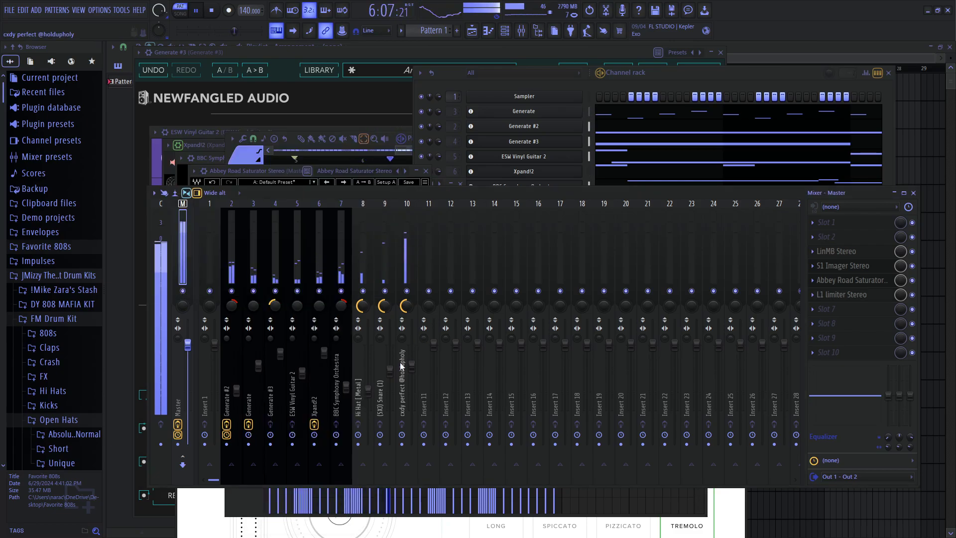
- Lower the volumes of the 808, Generate, Generate #2, Generate #3 and BBC Symphony Orchestra mixer tracks
{"action": "left_click_drag", "start_coordinate": [412, 365], "coordinate": [411, 385]}
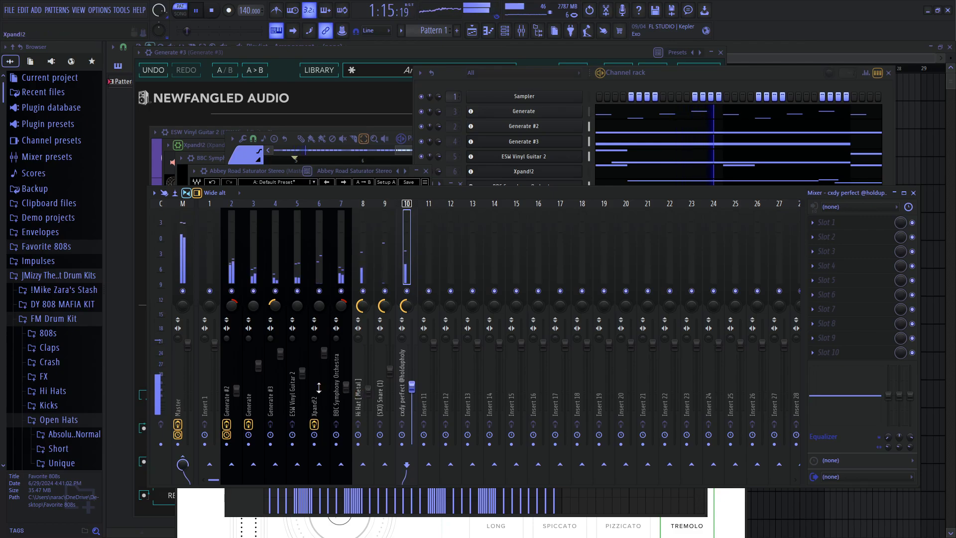
{"action": "left_click_drag", "start_coordinate": [237, 392], "coordinate": [236, 397]}
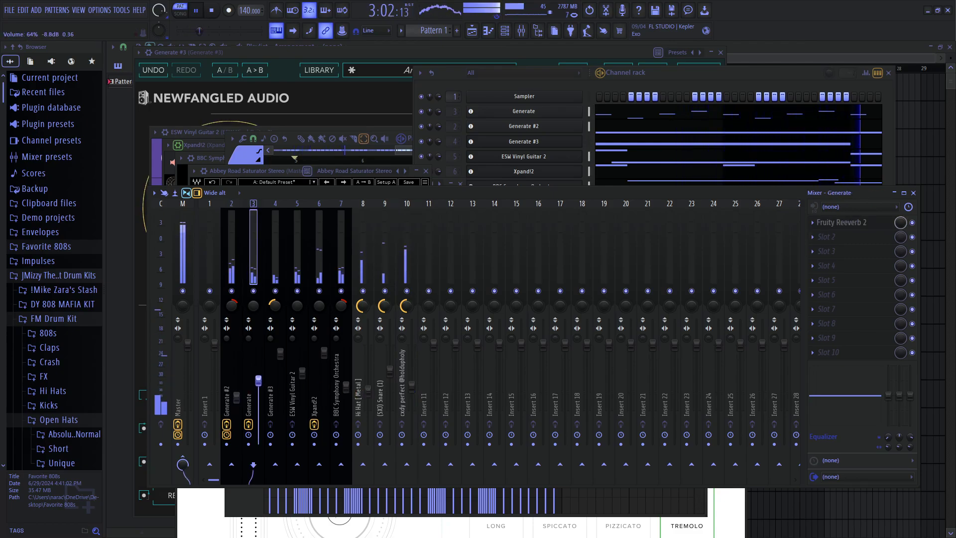
{"action": "left_click_drag", "start_coordinate": [280, 353], "coordinate": [280, 369]}
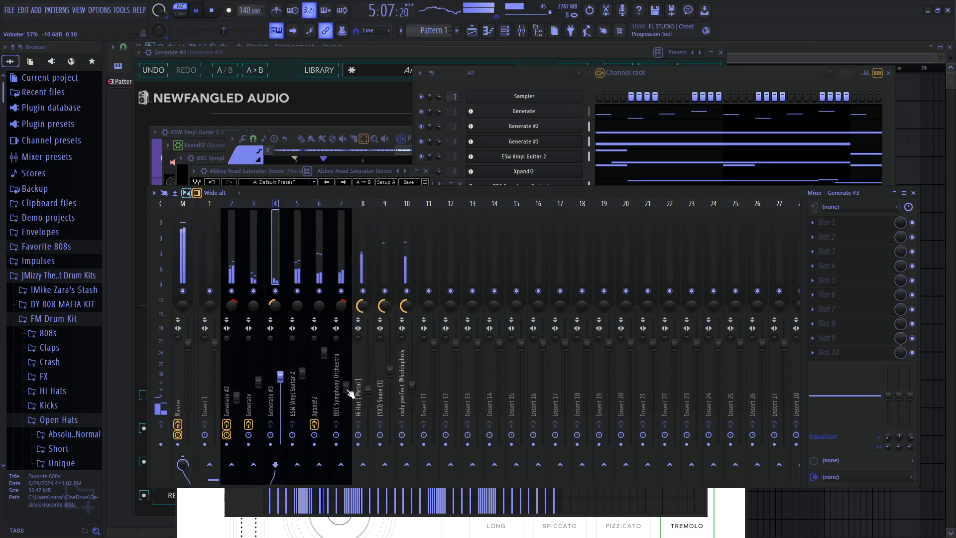
{"action": "left_click_drag", "start_coordinate": [349, 390], "coordinate": [347, 403]}
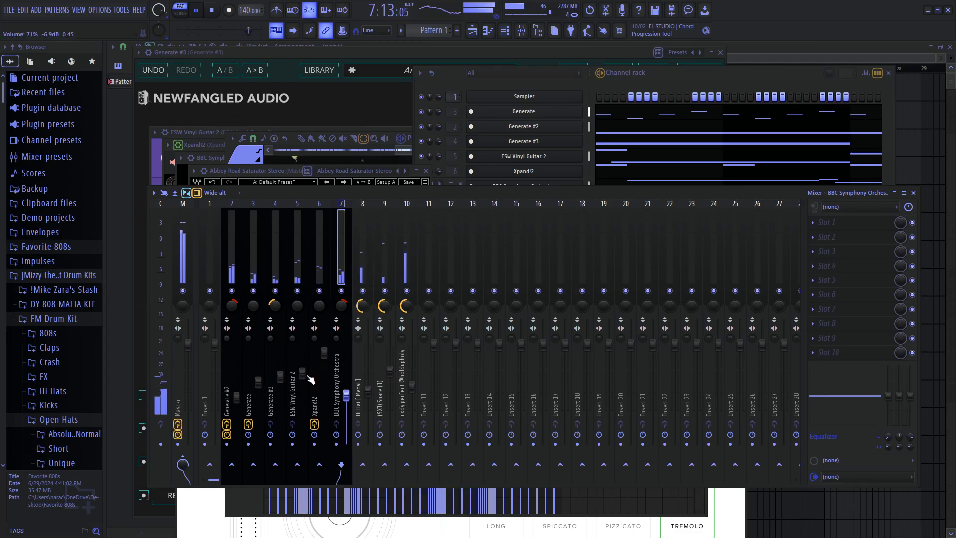
{"action": "left_click_drag", "start_coordinate": [299, 369], "coordinate": [280, 394]}
{"action": "left_click_drag", "start_coordinate": [258, 383], "coordinate": [259, 398]}
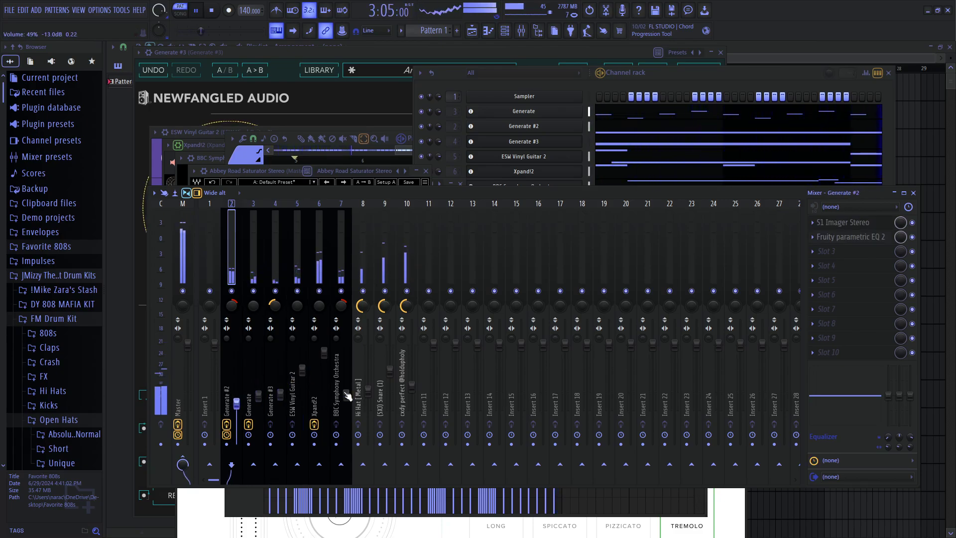
- Lower the Xpand!2 track's volume, pan it 48% left, and bring Generate #3 down slightly further
{"action": "left_click", "coordinate": [323, 353]}
{"action": "left_click_drag", "start_coordinate": [322, 359], "coordinate": [322, 378]}
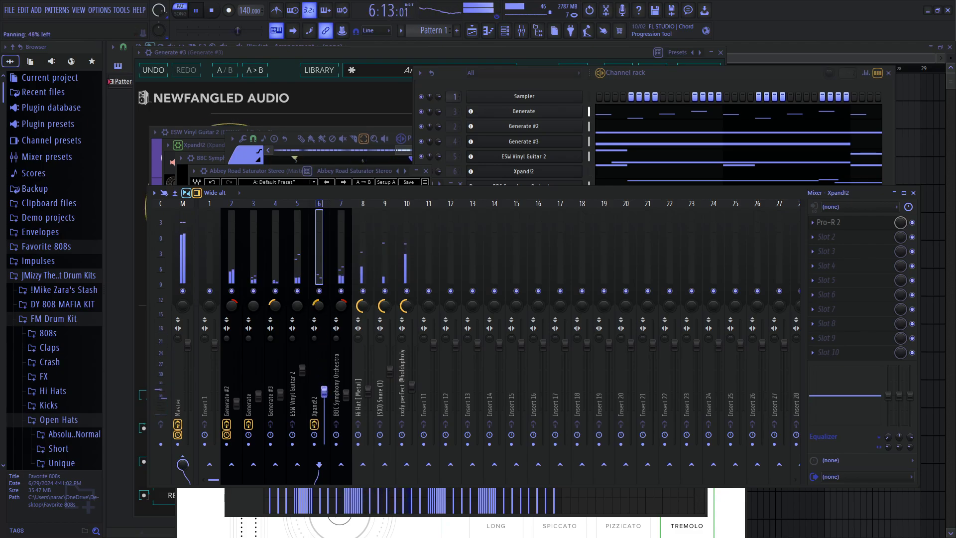
{"action": "left_click_drag", "start_coordinate": [323, 391], "coordinate": [324, 377]}
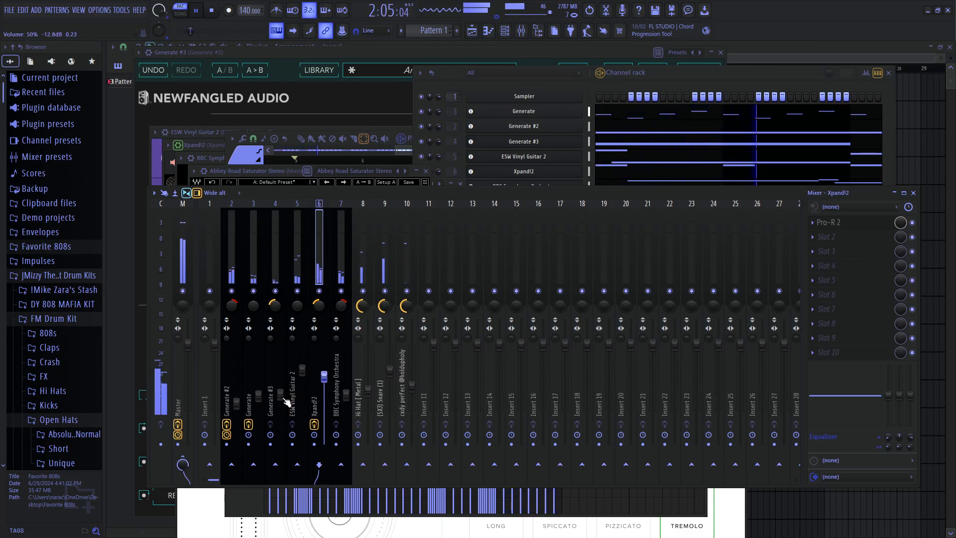
{"action": "left_click_drag", "start_coordinate": [280, 394], "coordinate": [280, 402]}
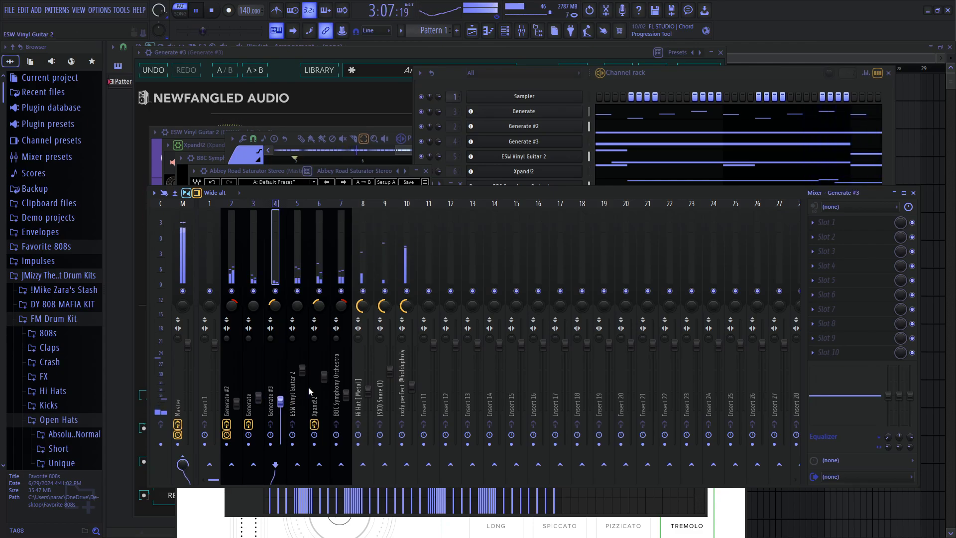
- Lower the snare and hi-hat volumes, and rebalance the 808 at 58% and Generate #3 at 47%
{"action": "left_click_drag", "start_coordinate": [453, 200], "coordinate": [448, 181]}
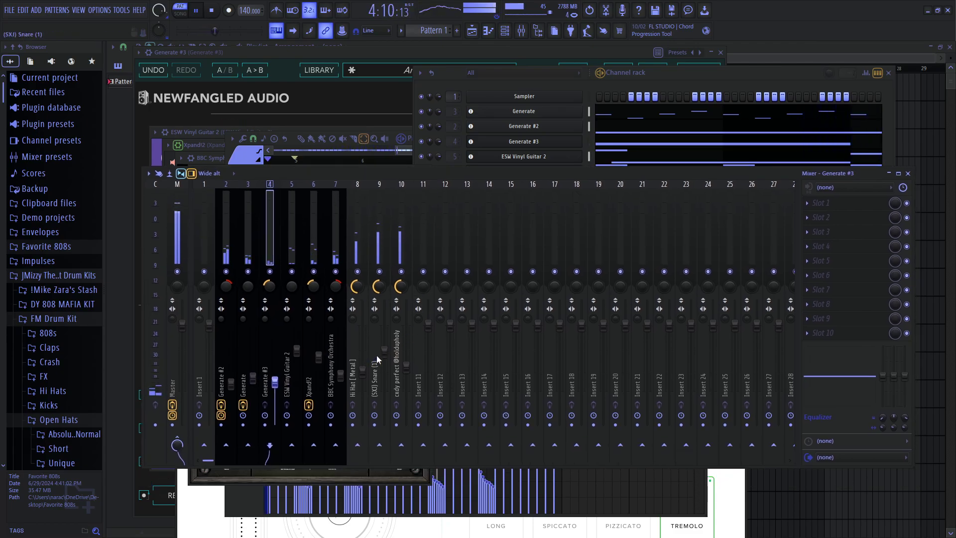
{"action": "left_click_drag", "start_coordinate": [384, 350], "coordinate": [364, 401]}
{"action": "left_click_drag", "start_coordinate": [407, 366], "coordinate": [406, 364]}
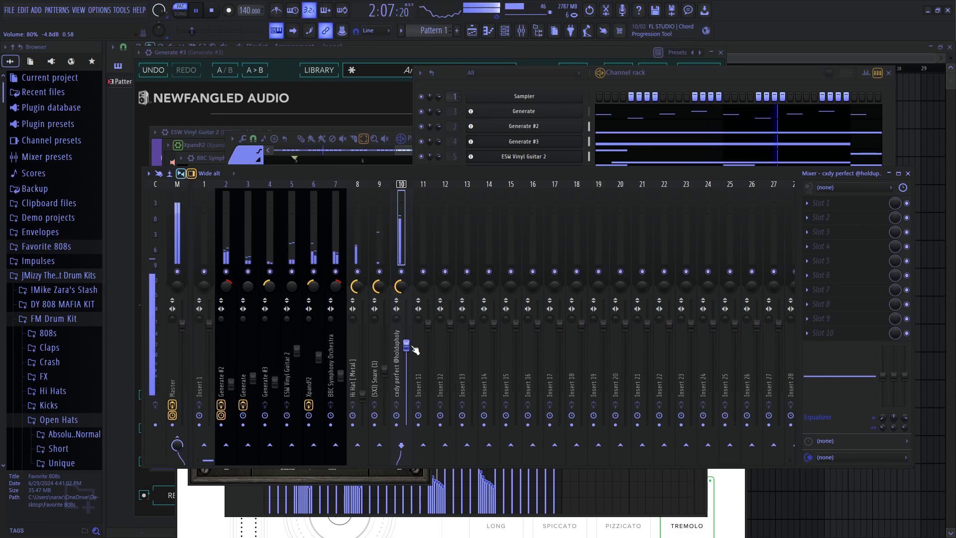
{"action": "left_click_drag", "start_coordinate": [407, 349], "coordinate": [406, 359]}
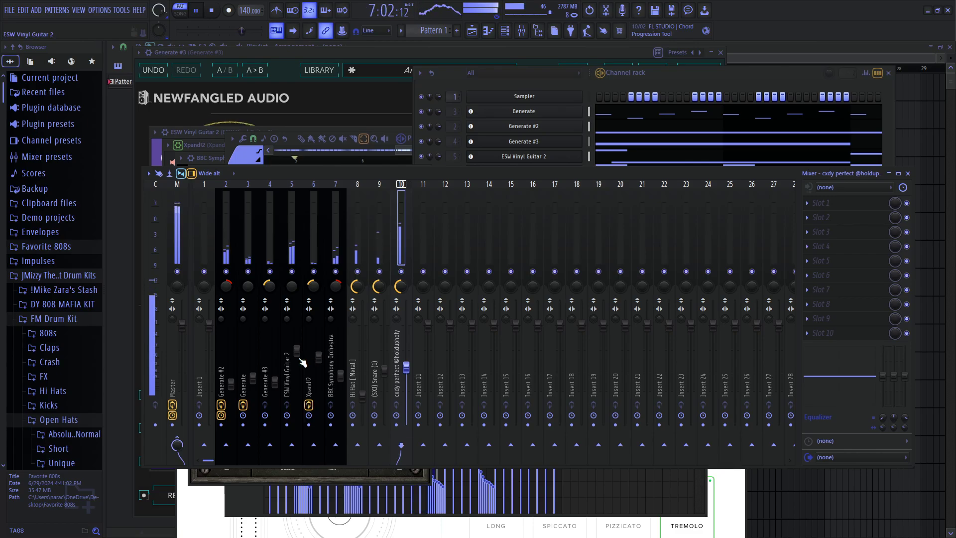
{"action": "mouse_move", "coordinate": [275, 381]}
{"action": "left_mouse_down"}
{"action": "mouse_move", "coordinate": [276, 368]}
{"action": "mouse_move", "coordinate": [282, 382]}
{"action": "left_mouse_up"}
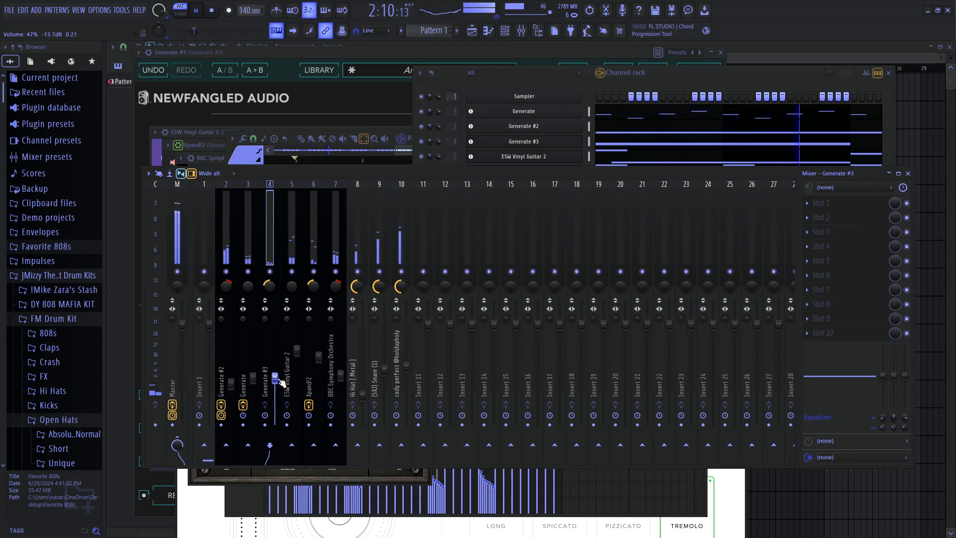
- Reduce the mix level of the Abbey Road Saturator slot on the Master and raise the 808 track's volume
{"action": "left_click", "coordinate": [174, 243]}
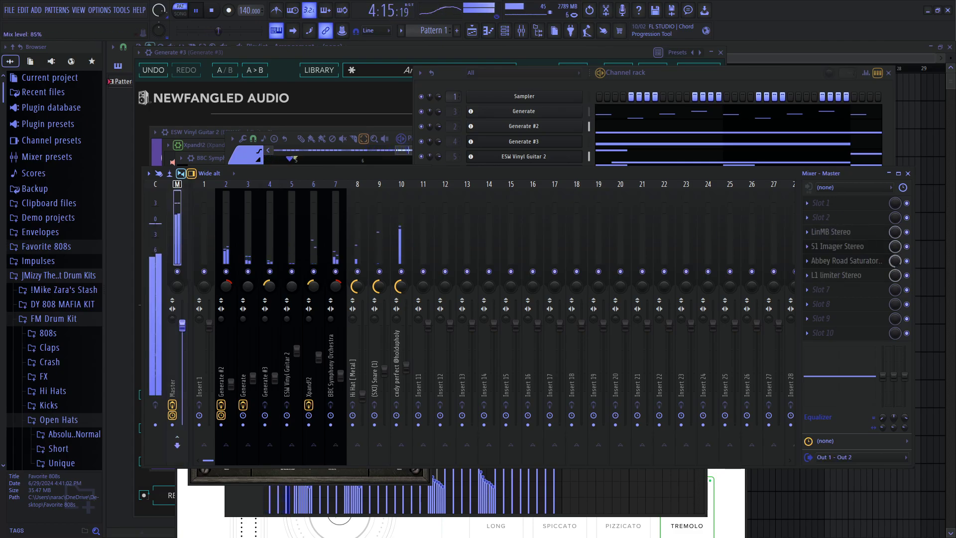
{"action": "mouse_move", "coordinate": [895, 261]}
{"action": "left_mouse_down"}
{"action": "mouse_move", "coordinate": [895, 279]}
{"action": "mouse_move", "coordinate": [896, 257]}
{"action": "left_mouse_up"}
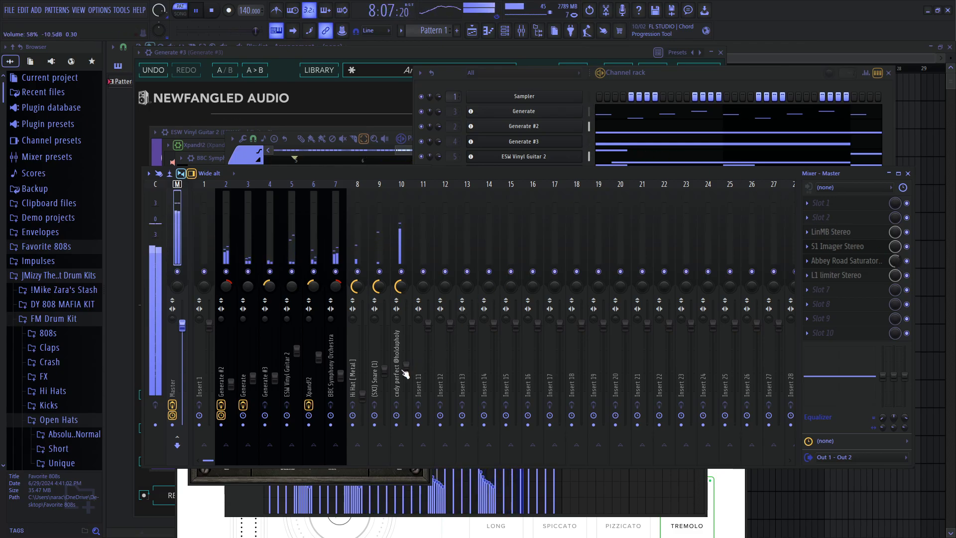
{"action": "mouse_move", "coordinate": [407, 365]}
{"action": "left_mouse_down"}
{"action": "mouse_move", "coordinate": [409, 335]}
{"action": "mouse_move", "coordinate": [409, 348]}
{"action": "left_mouse_up"}
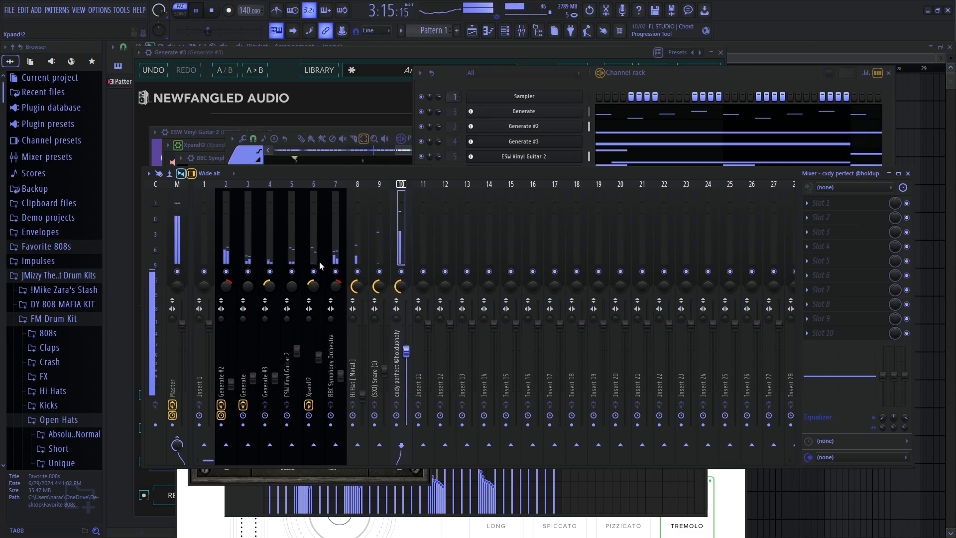
{"action": "left_click", "coordinate": [182, 221]}
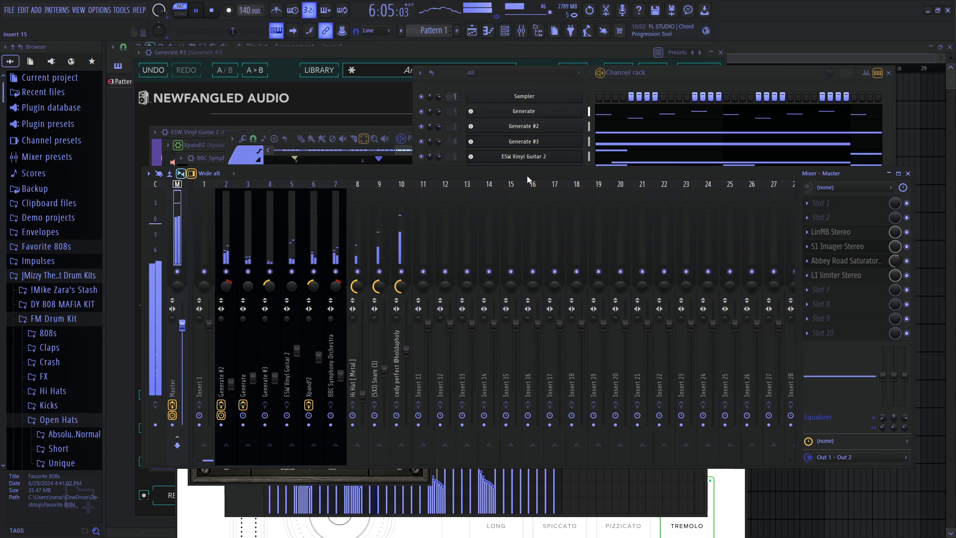
{"action": "left_click_drag", "start_coordinate": [527, 175], "coordinate": [537, 152]}
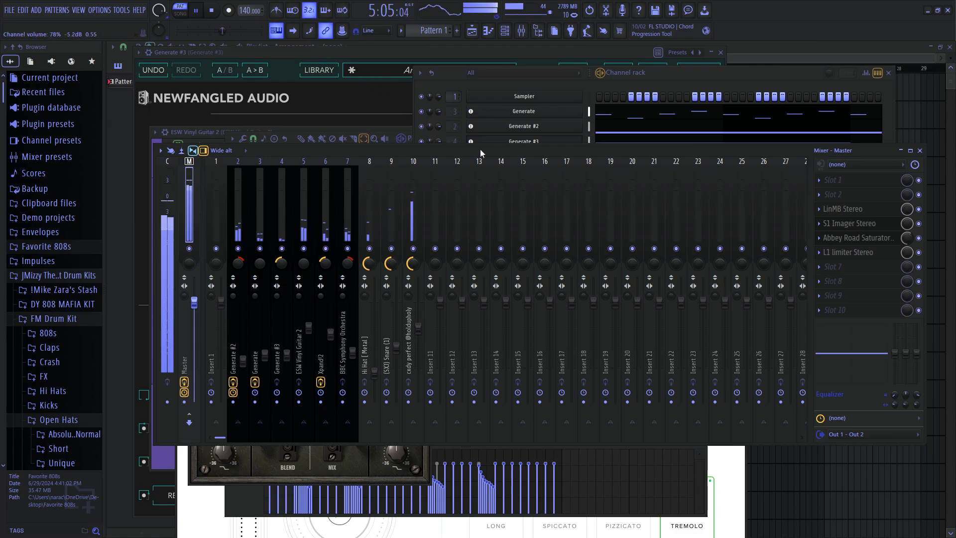
- Lower the Xpand!2 track's volume, then raise the Generate track and pan it 22% left
{"action": "left_click", "coordinate": [327, 341]}
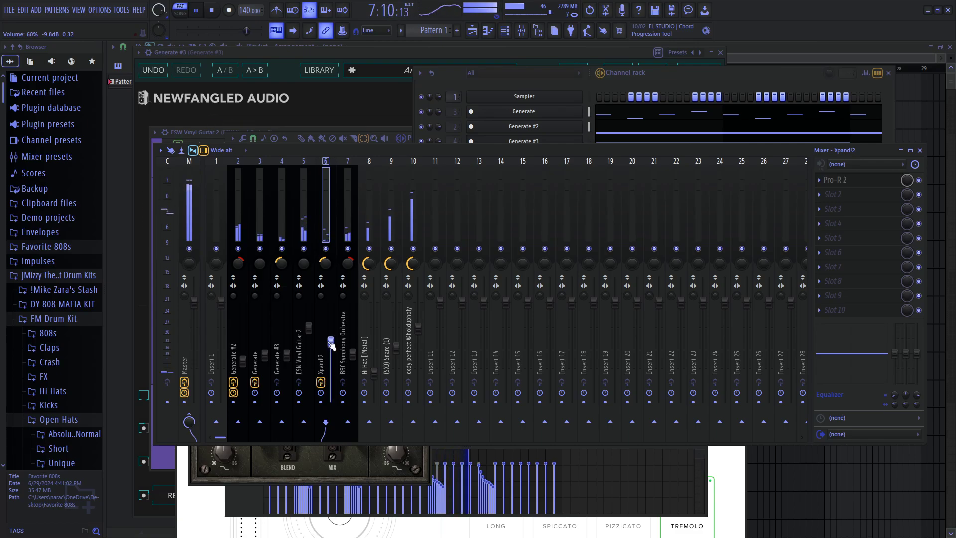
{"action": "left_click_drag", "start_coordinate": [331, 340], "coordinate": [330, 349]}
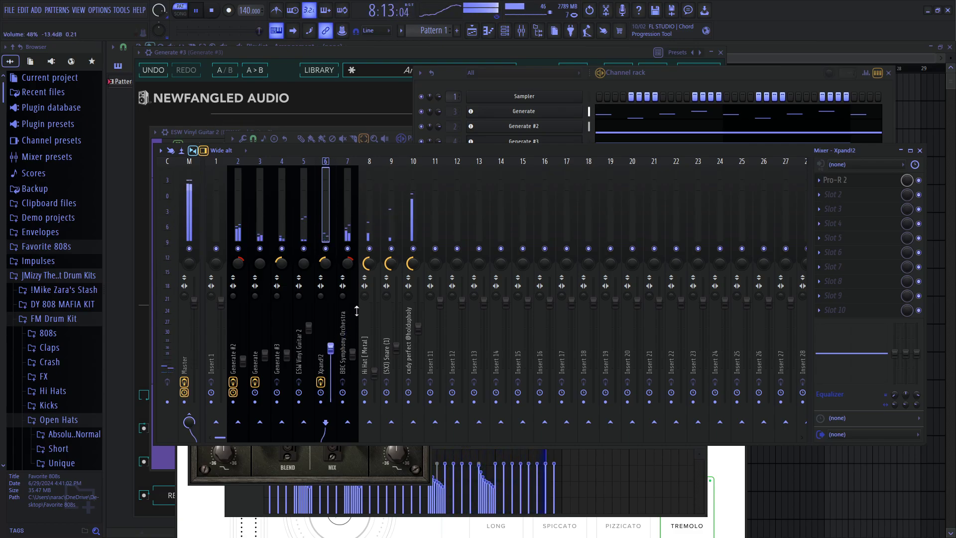
{"action": "left_click_drag", "start_coordinate": [272, 352], "coordinate": [269, 345]}
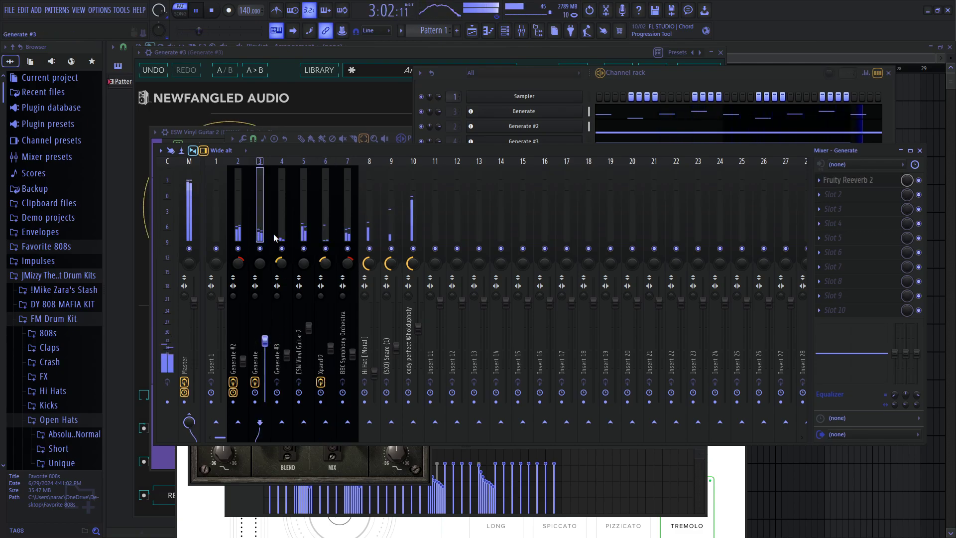
{"action": "right_click", "coordinate": [260, 249]}
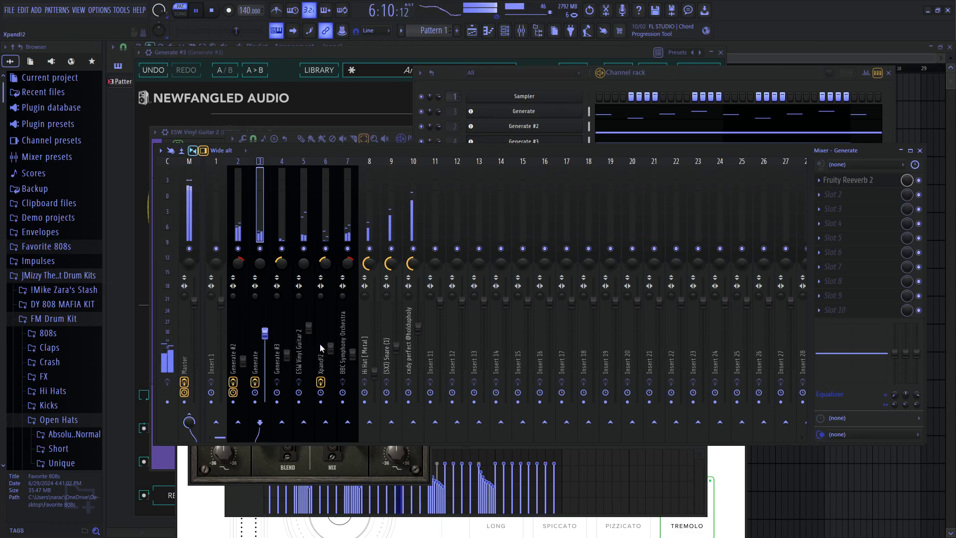
{"action": "left_click_drag", "start_coordinate": [260, 273], "coordinate": [260, 281]}
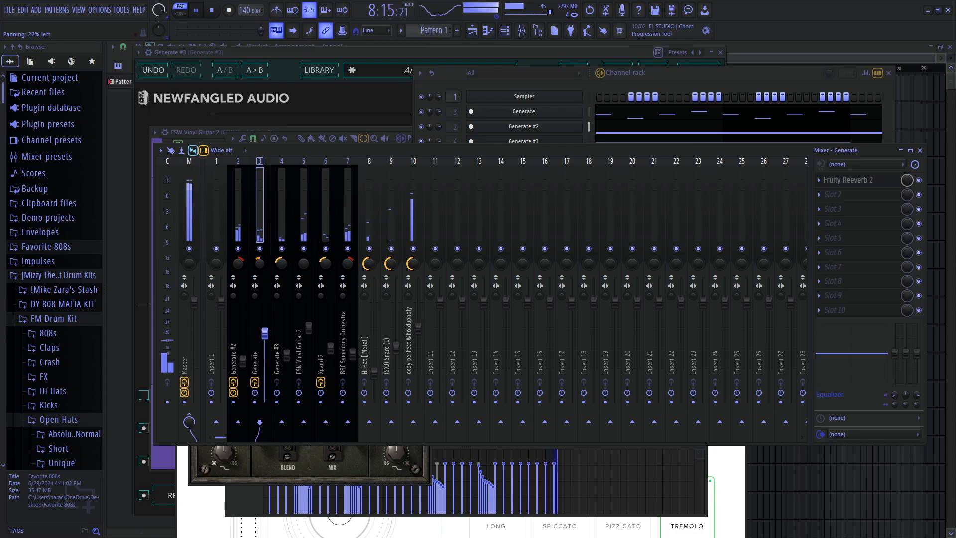
- Pan the ESW Vinyl Guitar 2 track 15% right and lower its volume to 67%
{"action": "left_click_drag", "start_coordinate": [299, 280], "coordinate": [299, 275]}
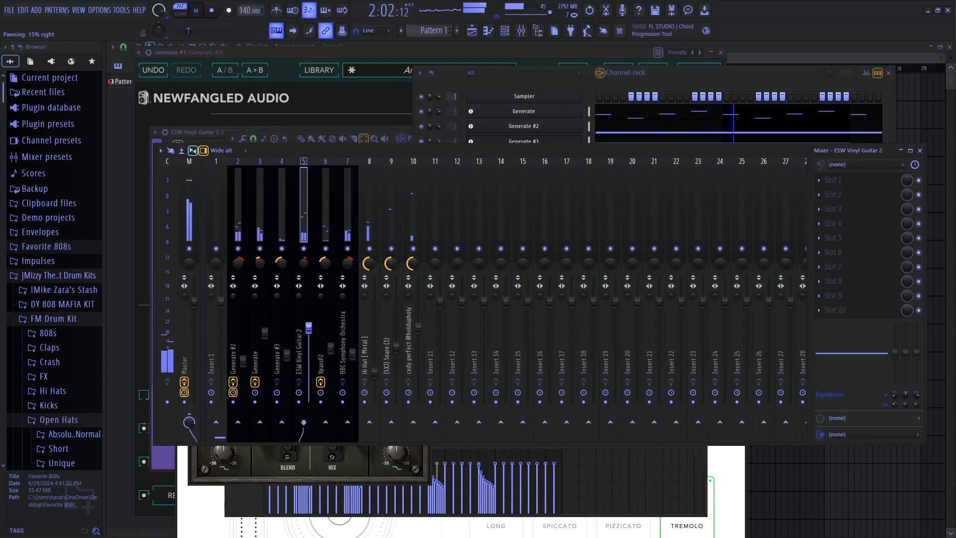
{"action": "left_click_drag", "start_coordinate": [309, 327], "coordinate": [310, 340]}
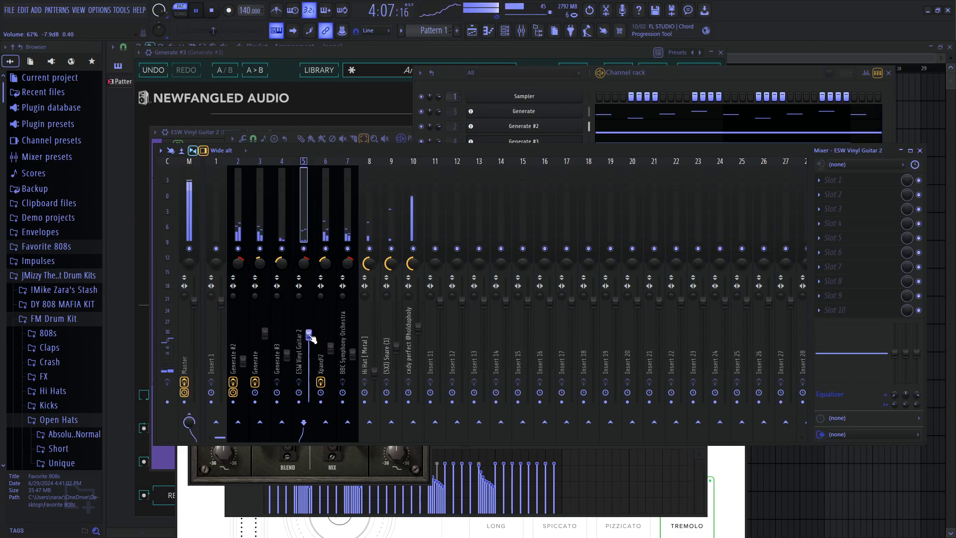
- Solo Generate together with Generate #2, lower Generate #2 to 32%, and bring all tracks back in
{"action": "right_click", "coordinate": [260, 248]}
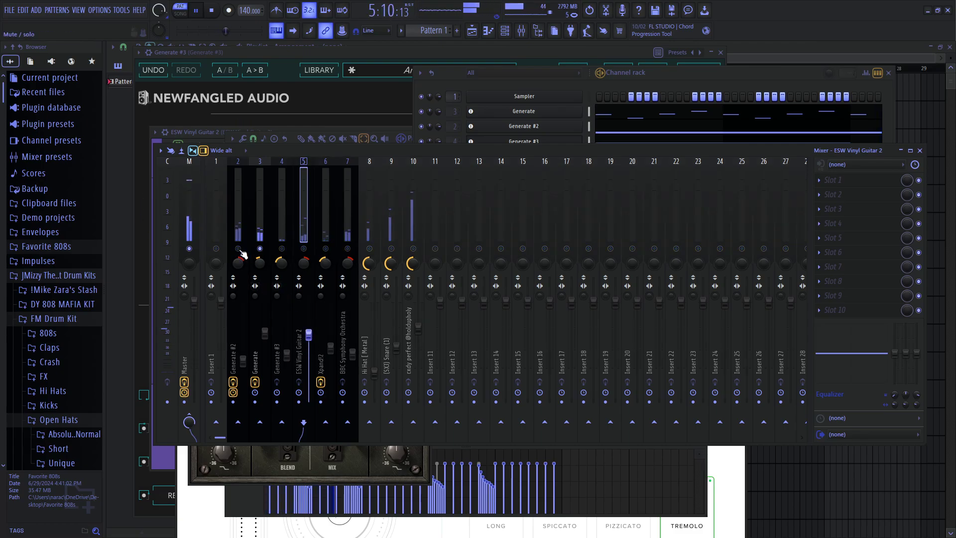
{"action": "left_click", "coordinate": [238, 248]}
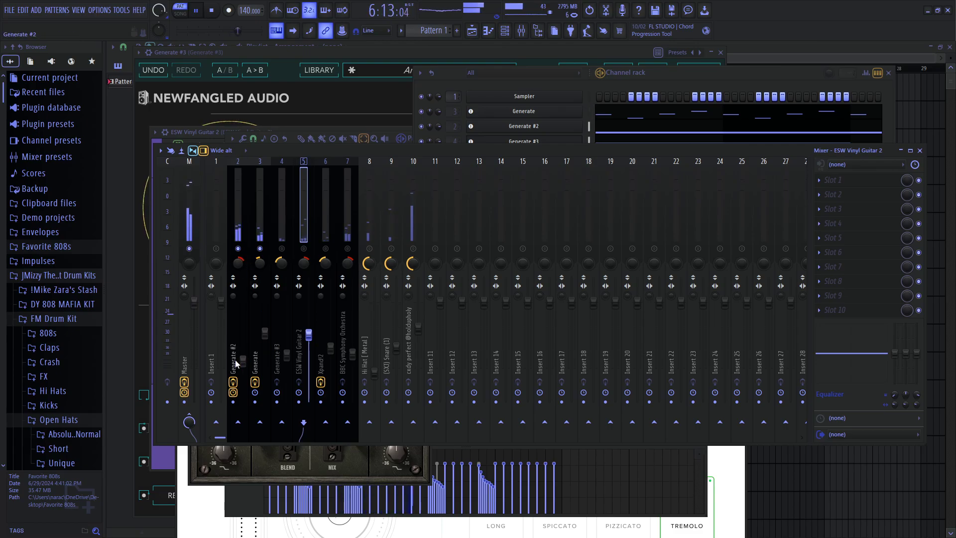
{"action": "left_click_drag", "start_coordinate": [243, 360], "coordinate": [242, 368]}
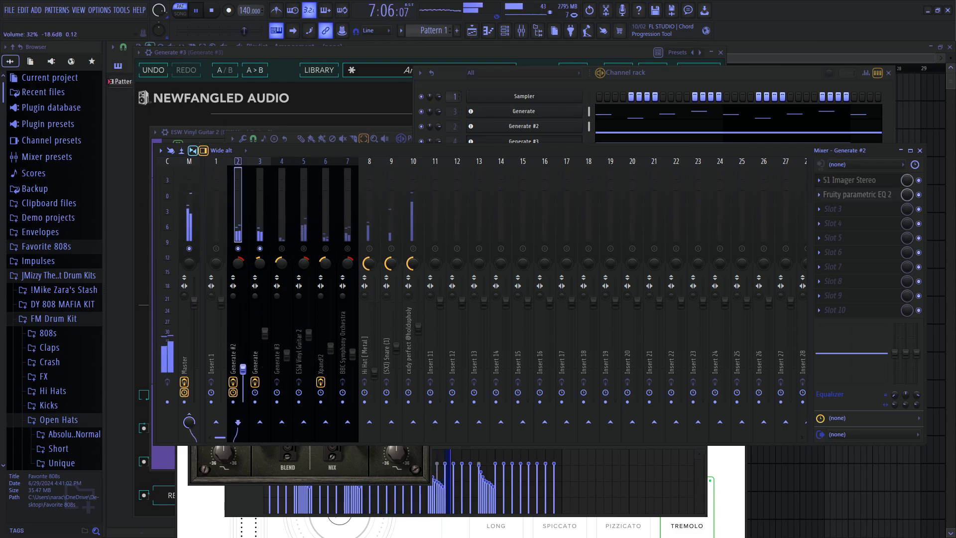
{"action": "right_click", "coordinate": [260, 249]}
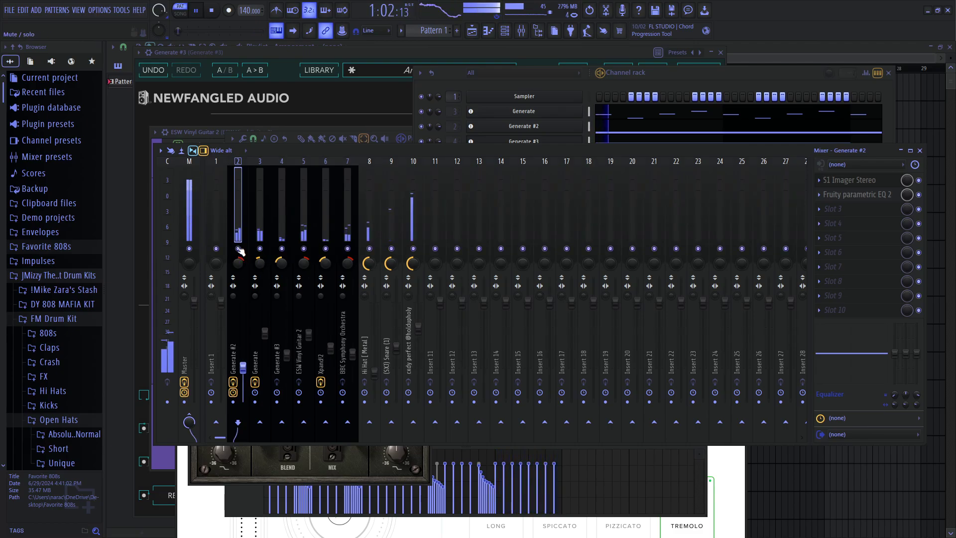
- Raise the Generate #2 track's volume against the full mix and pause playback
{"action": "left_click_drag", "start_coordinate": [243, 367], "coordinate": [252, 336]}
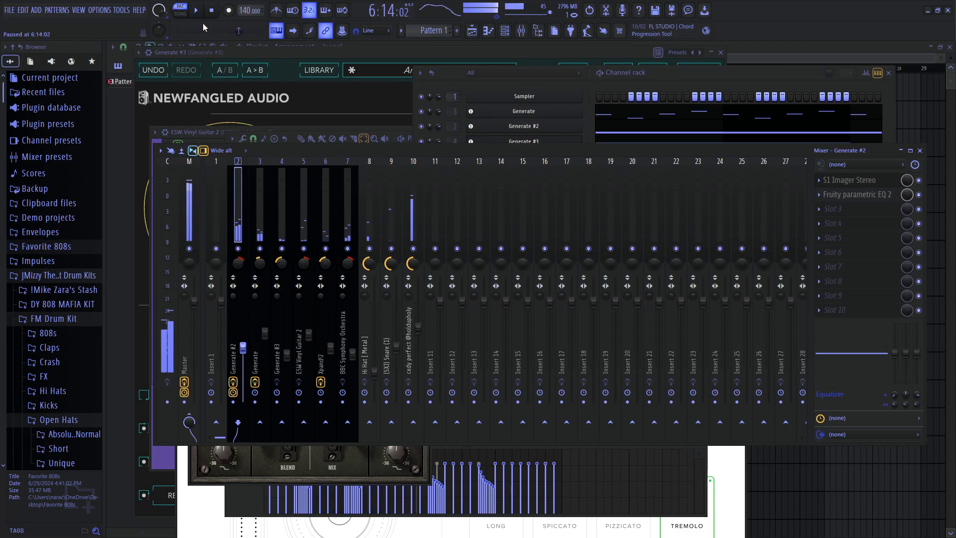
{"action": "left_click", "coordinate": [196, 10]}
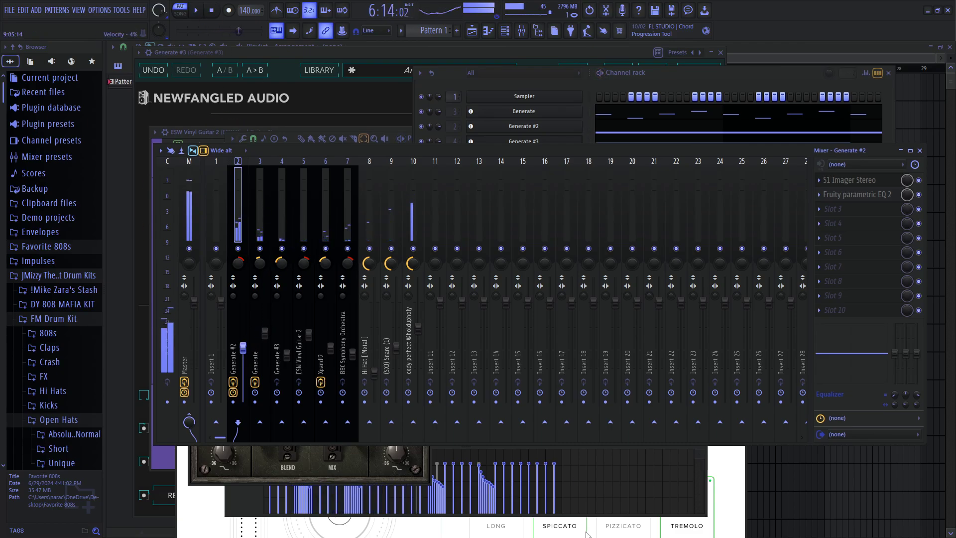
{"action": "left_click", "coordinate": [938, 10]}
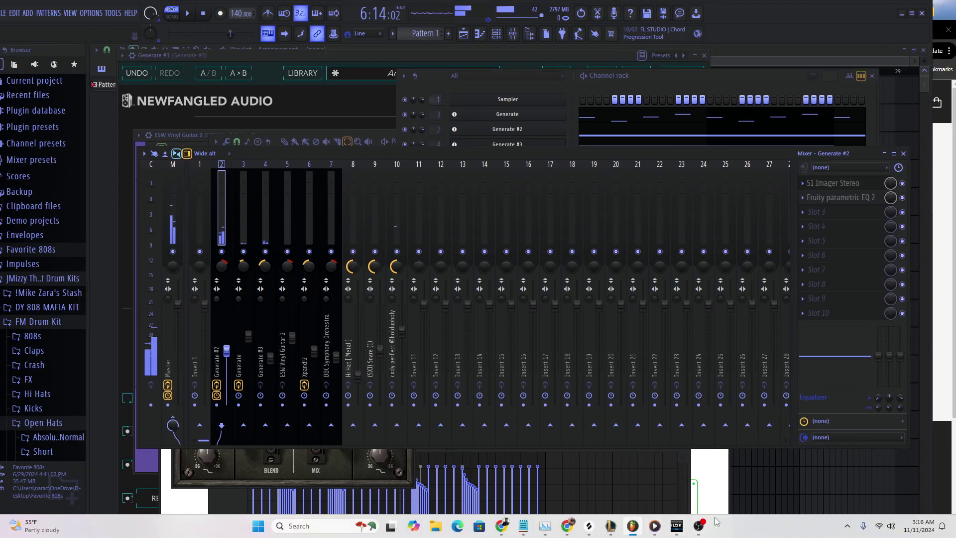